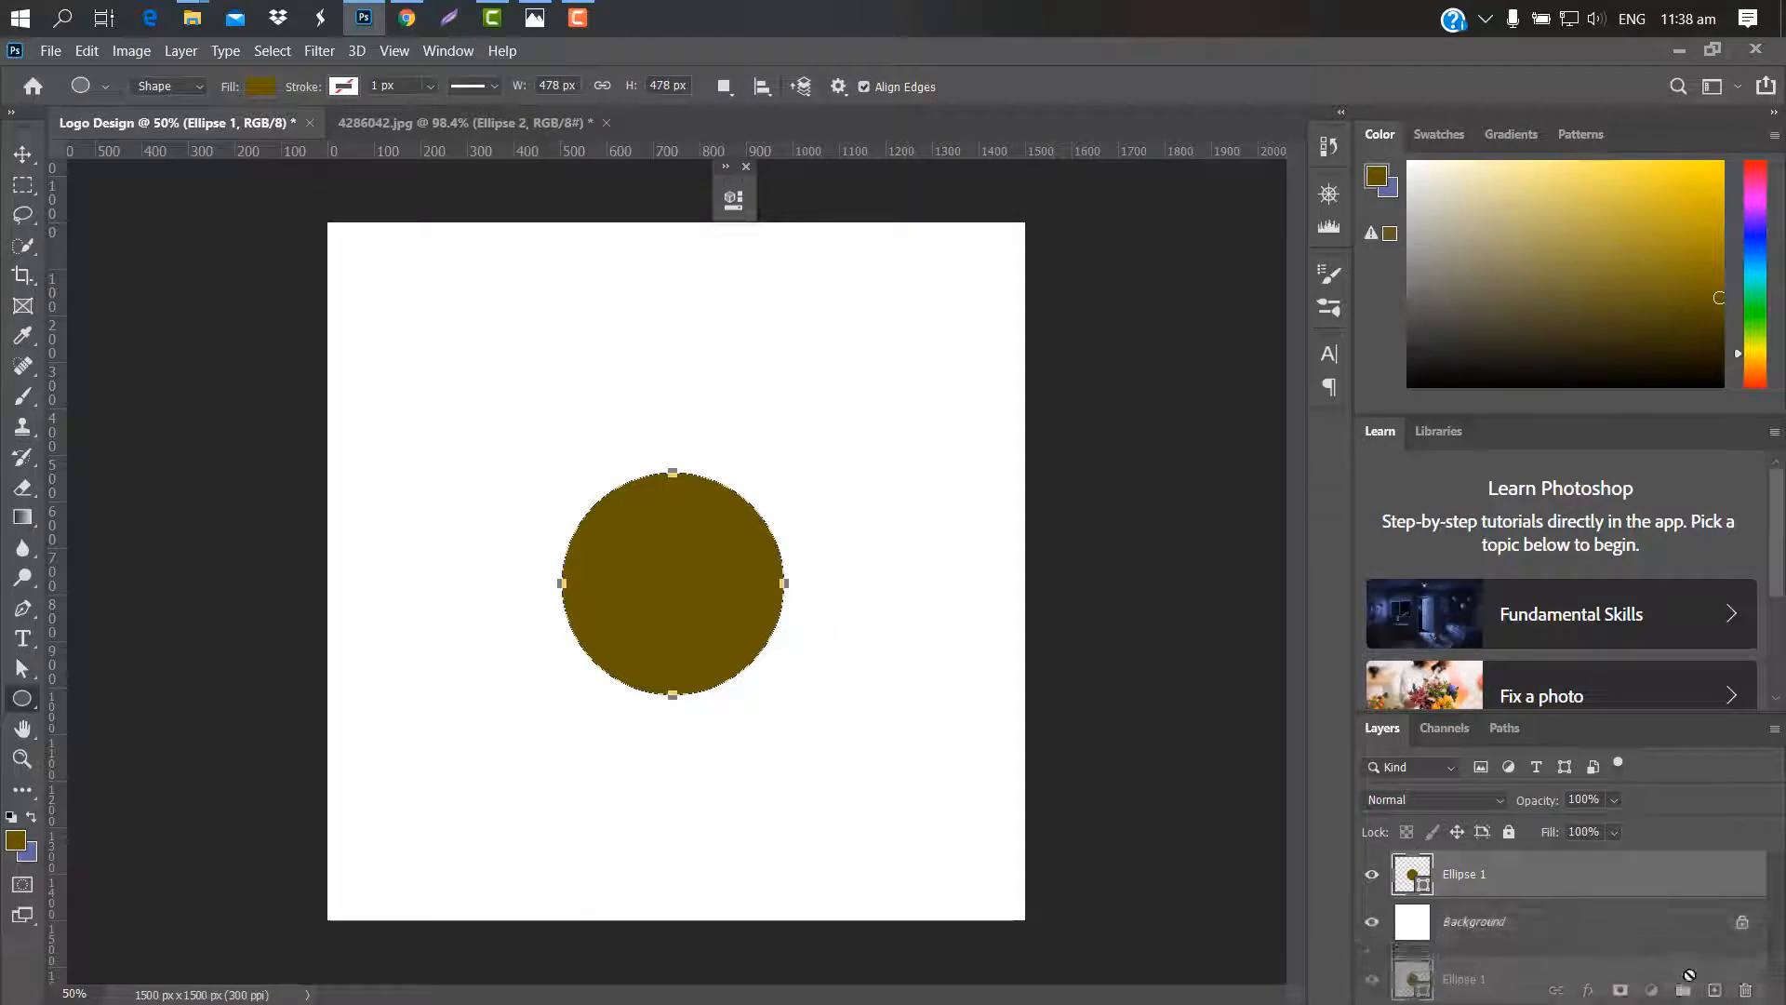
Scale the duplicated circle to about 94.56% around its centre and set its fill colour to 70cd0b
{"action": "key", "text": "ctrl+t"}
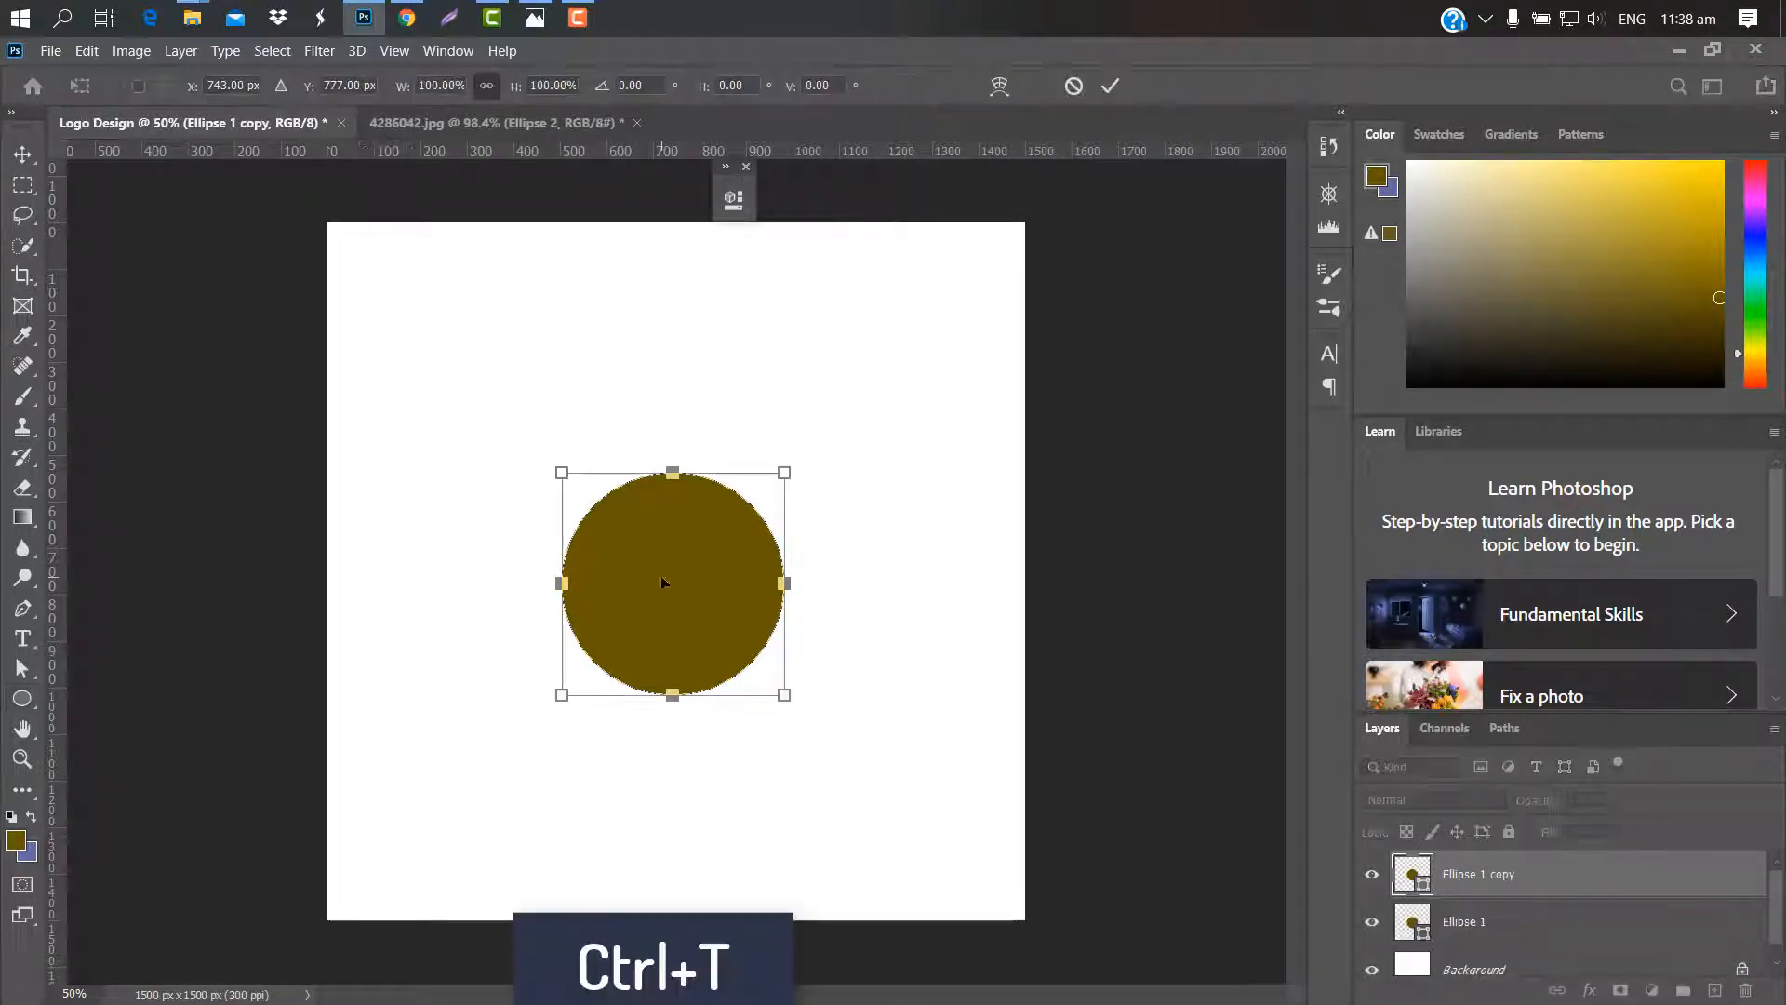
{"action": "left_click_drag", "start_coordinate": [782, 475], "coordinate": [773, 485]}
{"action": "key", "text": "Return"}
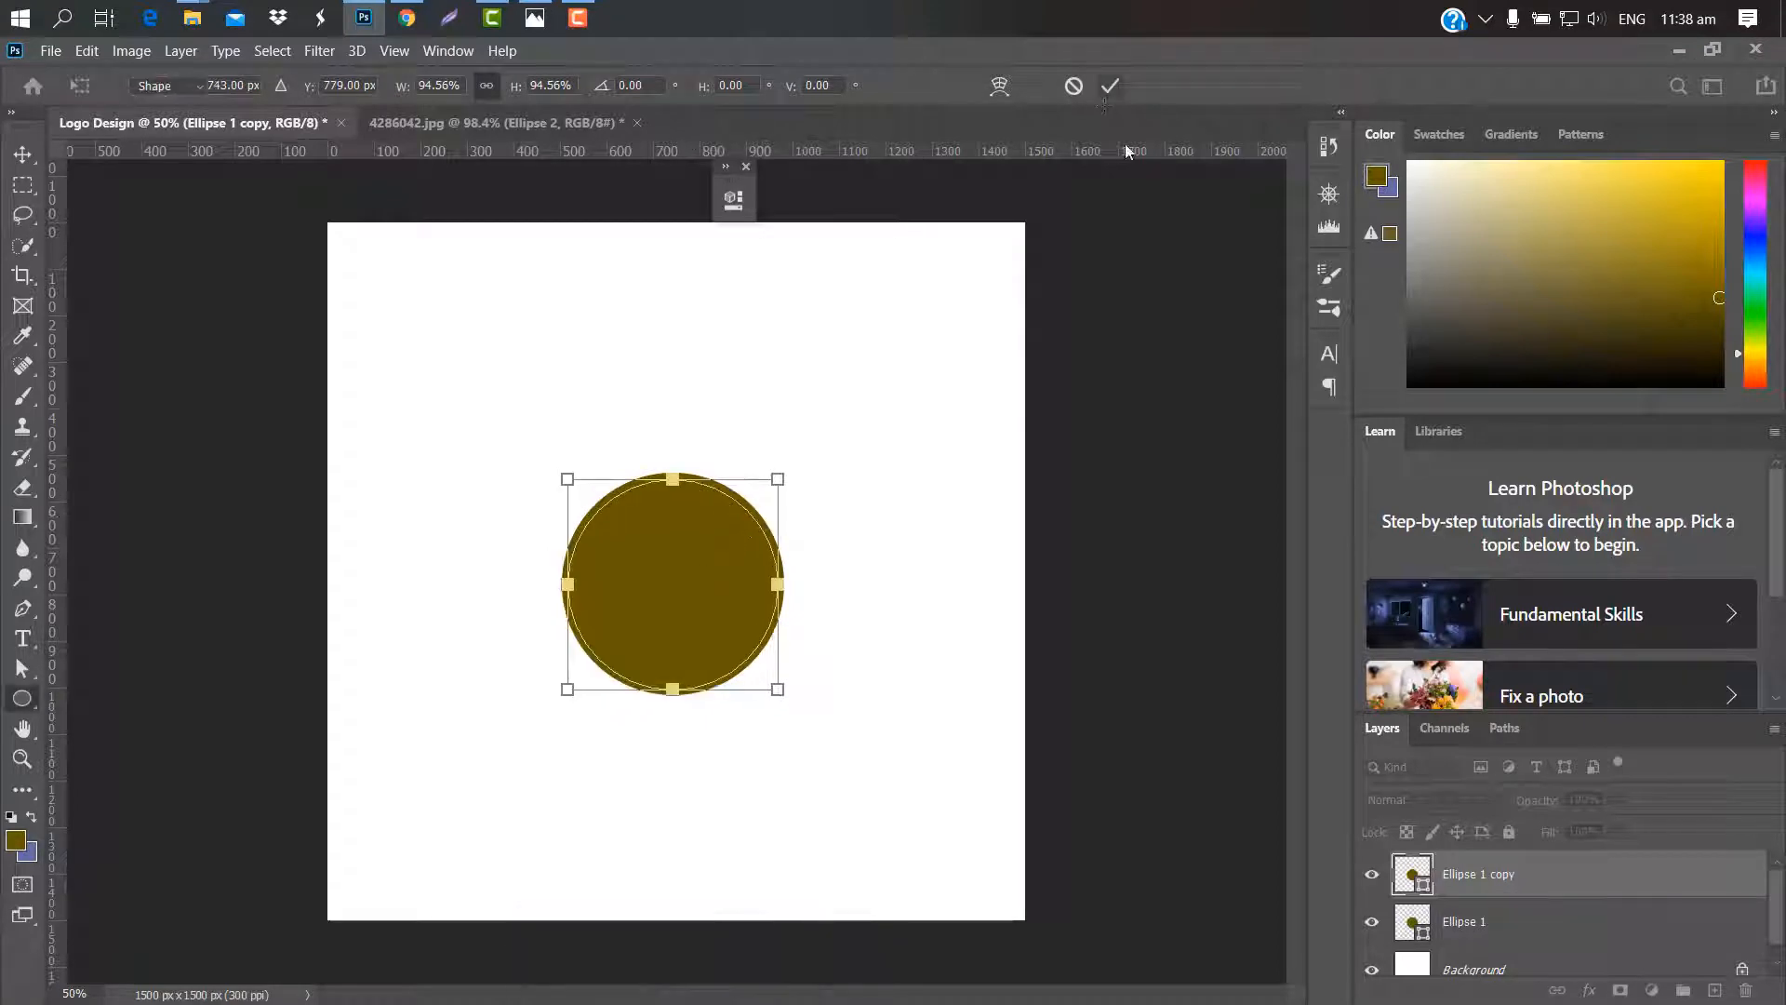
{"action": "double_click", "coordinate": [1427, 884]}
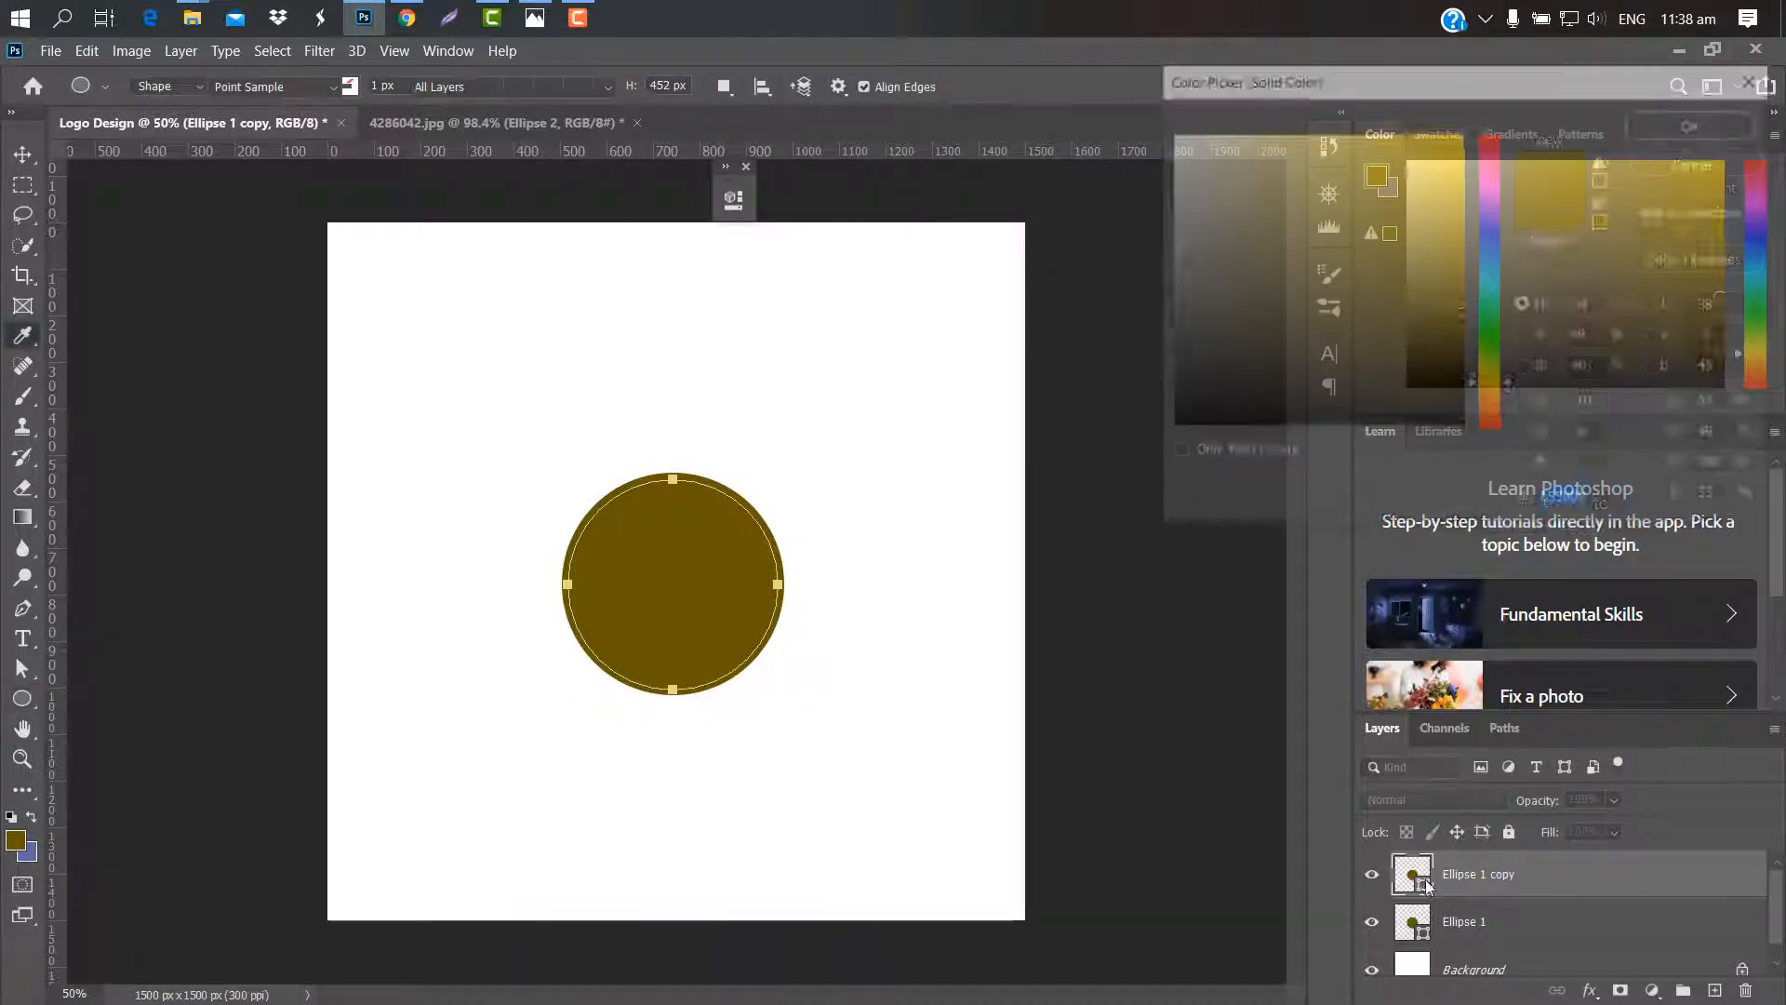
{"action": "type", "text": "70cd0b"}
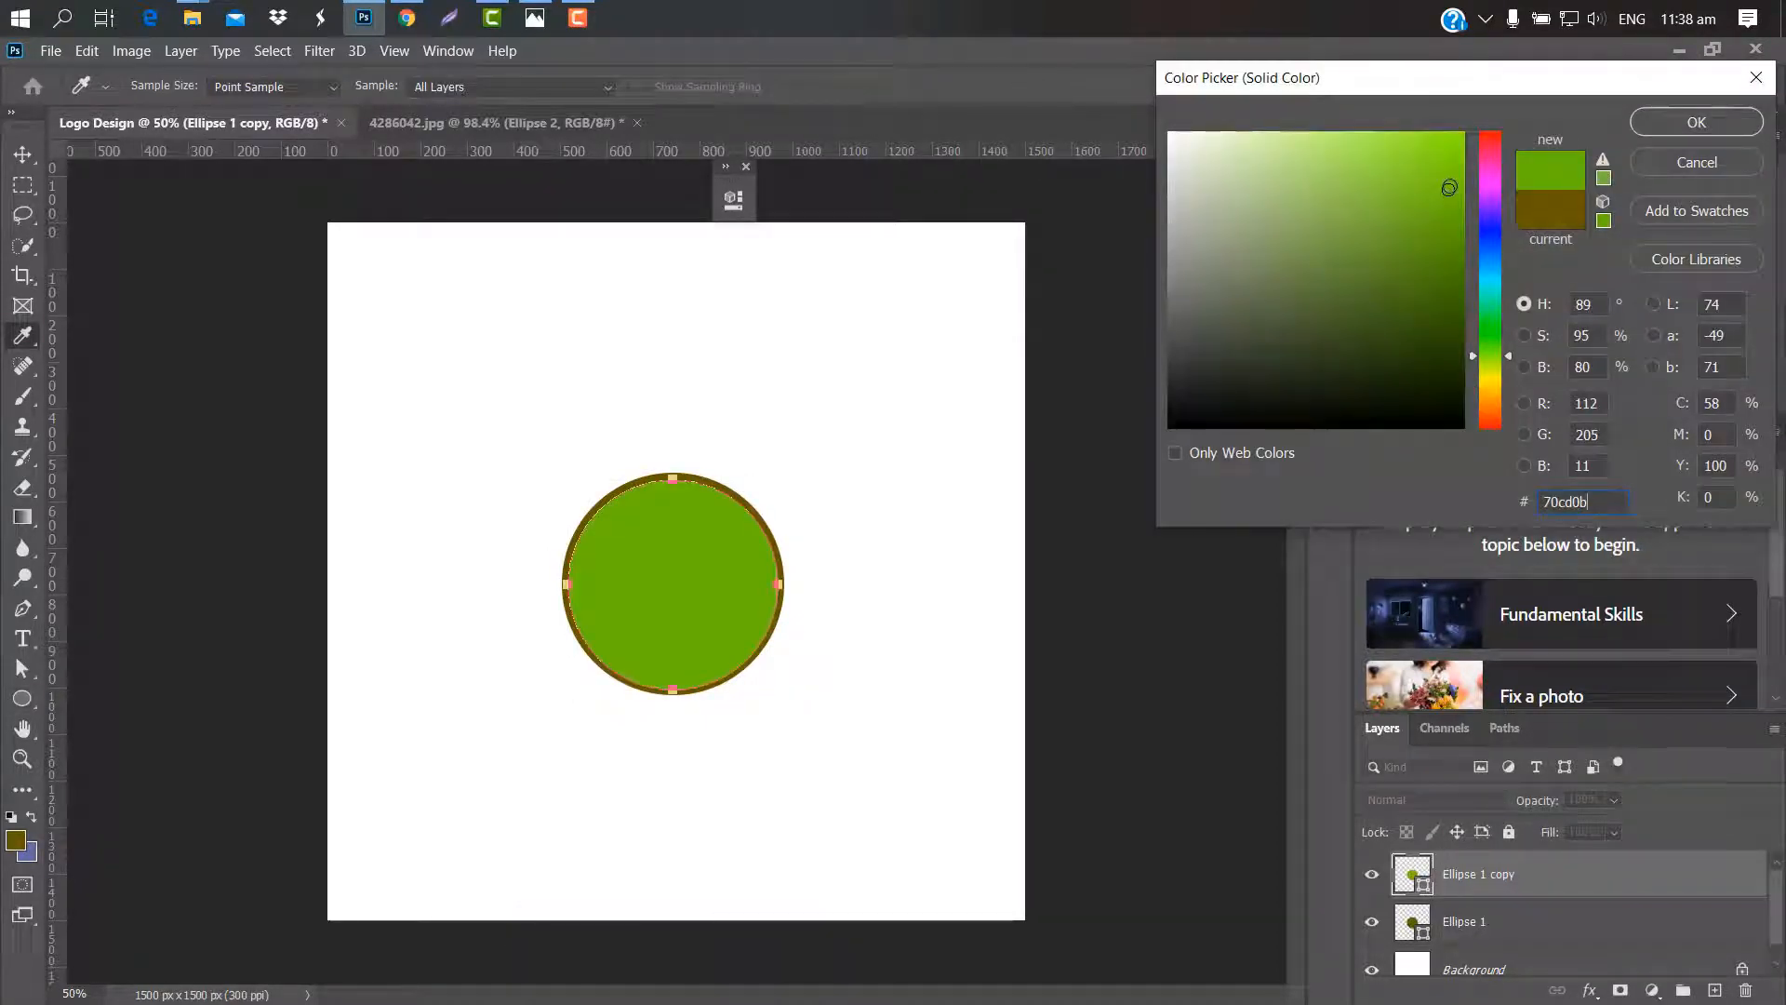
{"action": "left_click", "coordinate": [1696, 118]}
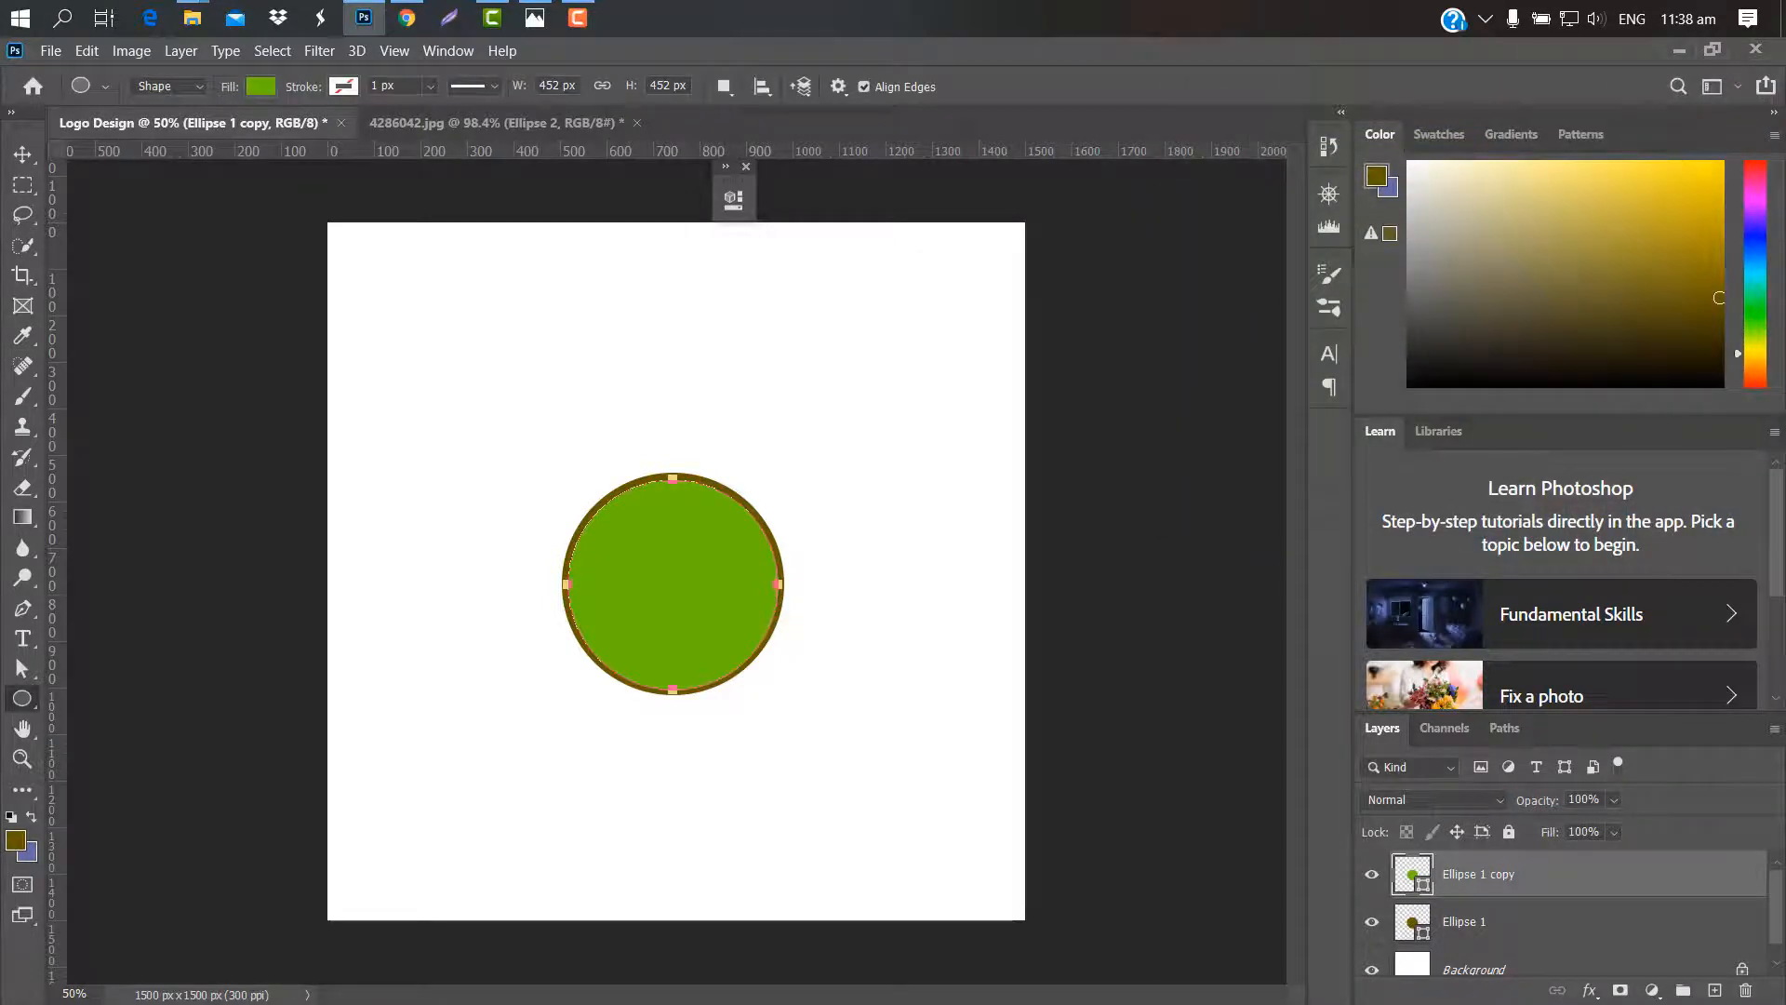
Load the green circle's outline as a selection and align the Ellipse 1 layer to its centre
{"action": "left_click", "coordinate": [1431, 886], "text": "ctrl"}
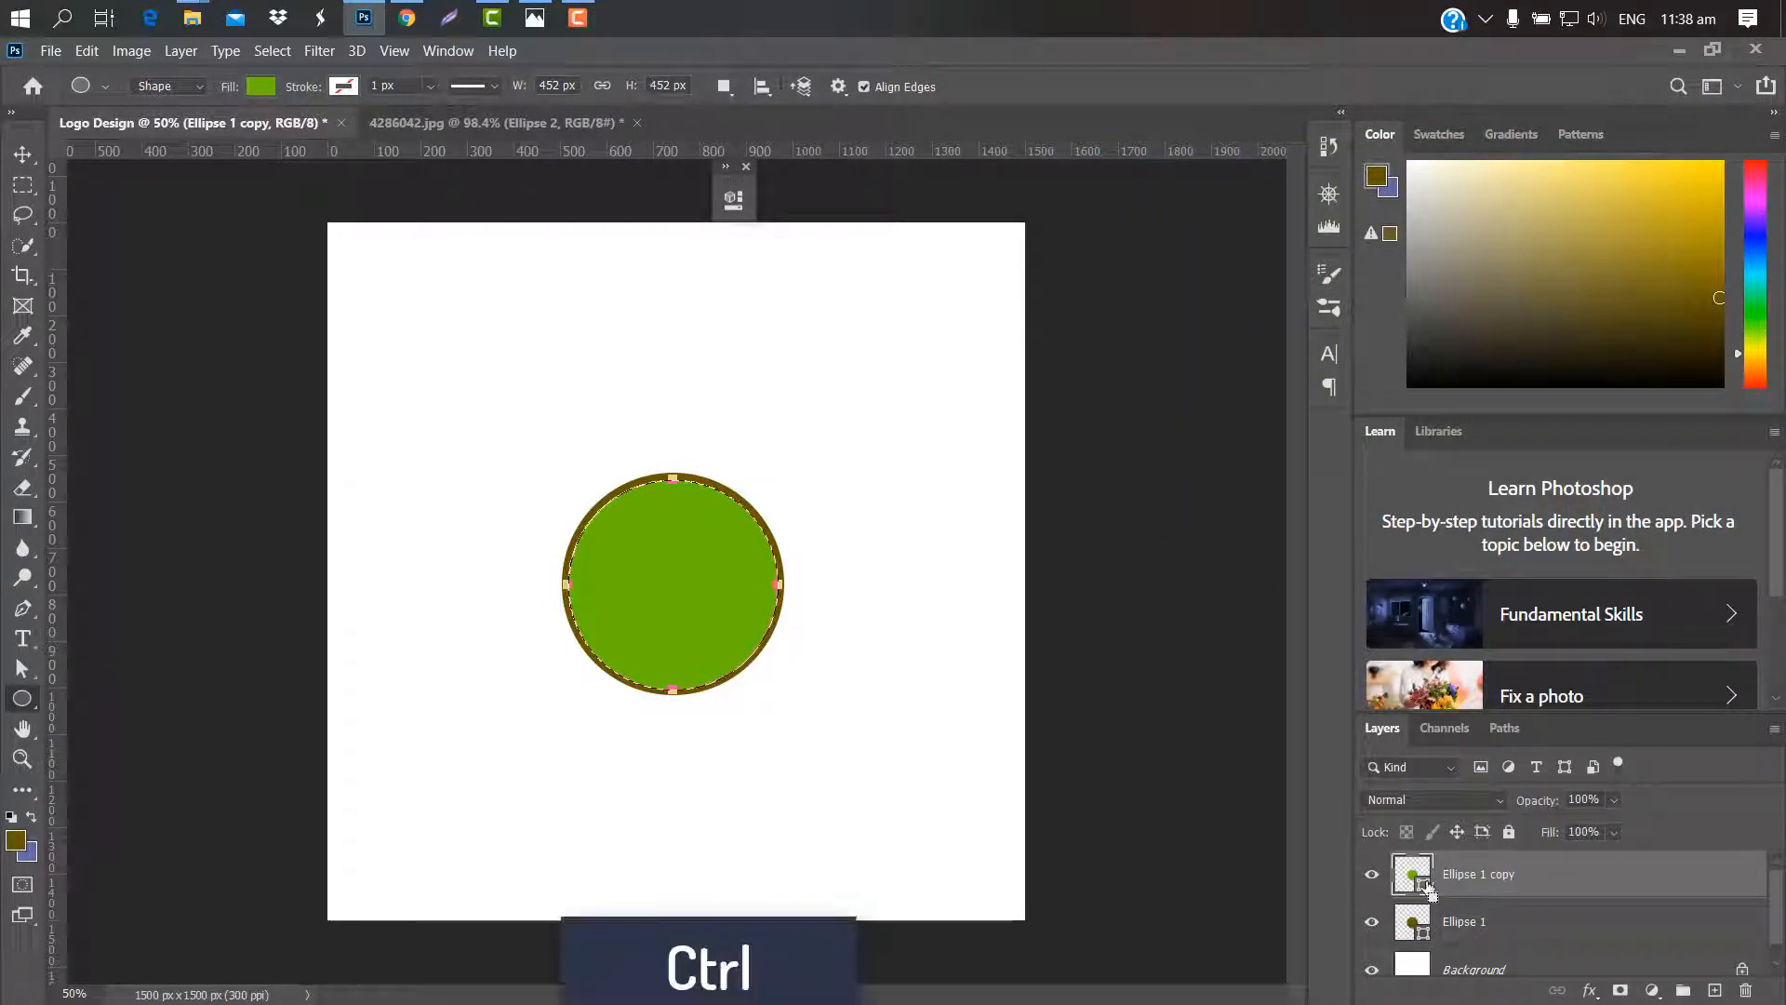
{"action": "left_click", "coordinate": [1500, 922]}
{"action": "key", "text": "v"}
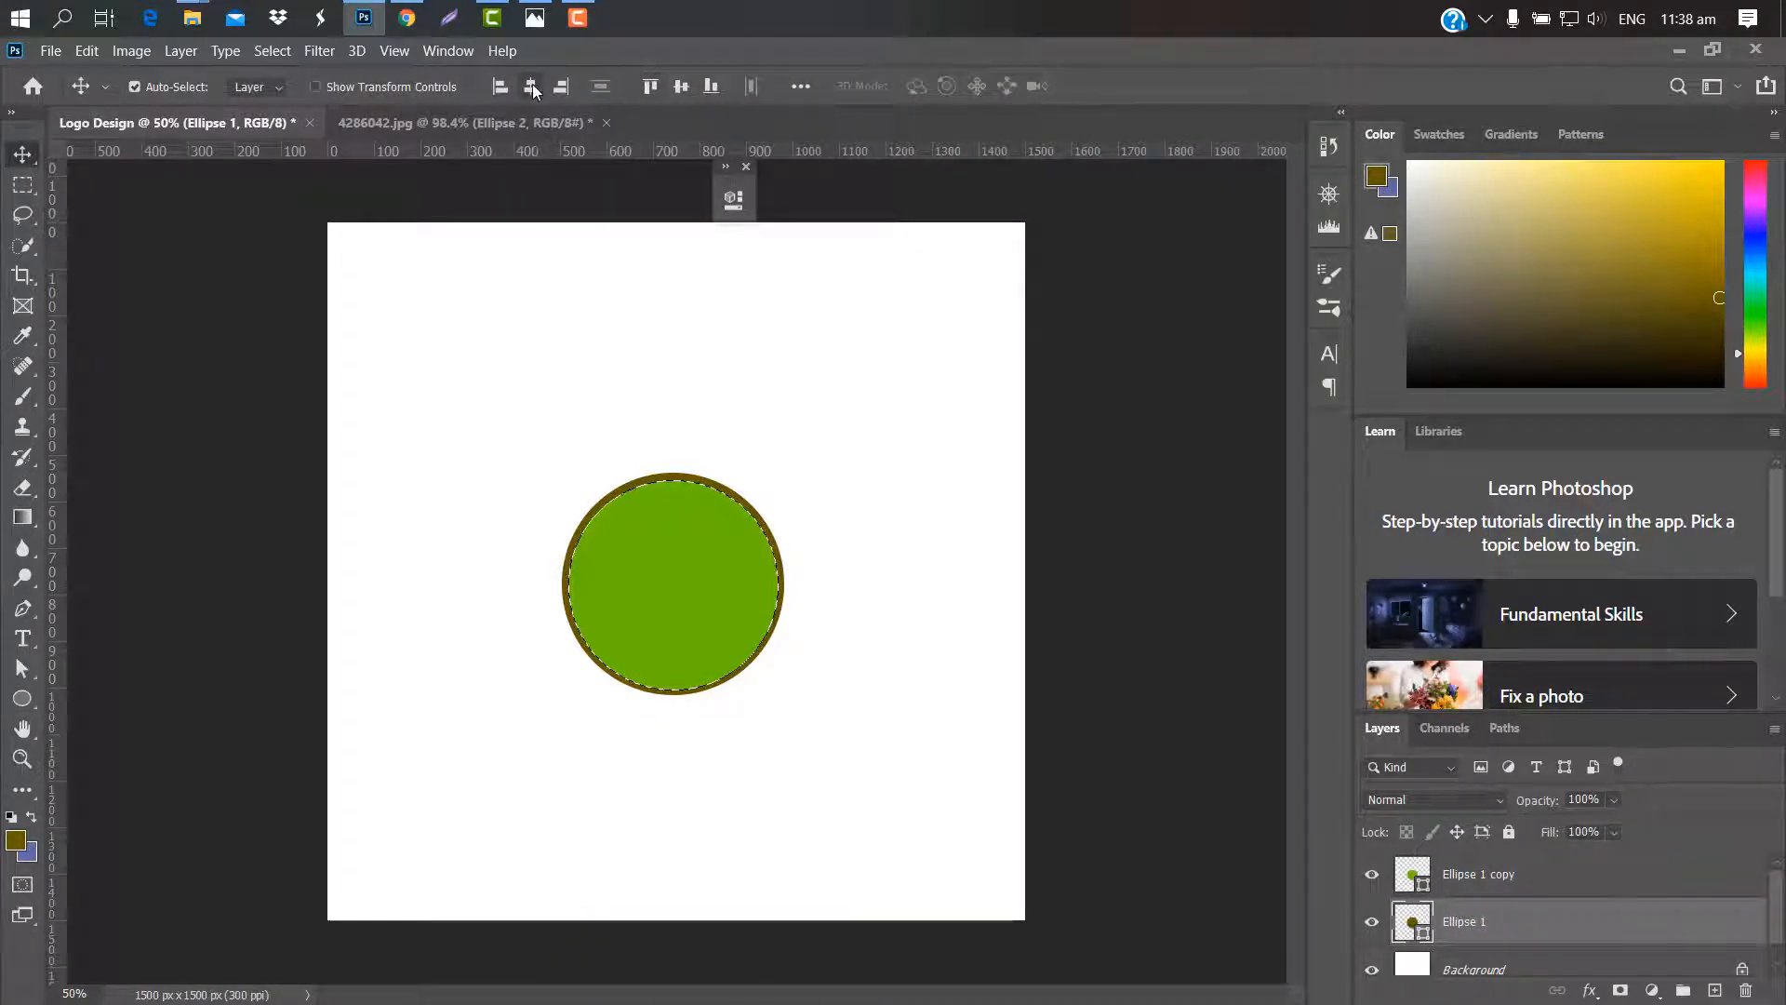
{"action": "left_click", "coordinate": [682, 87]}
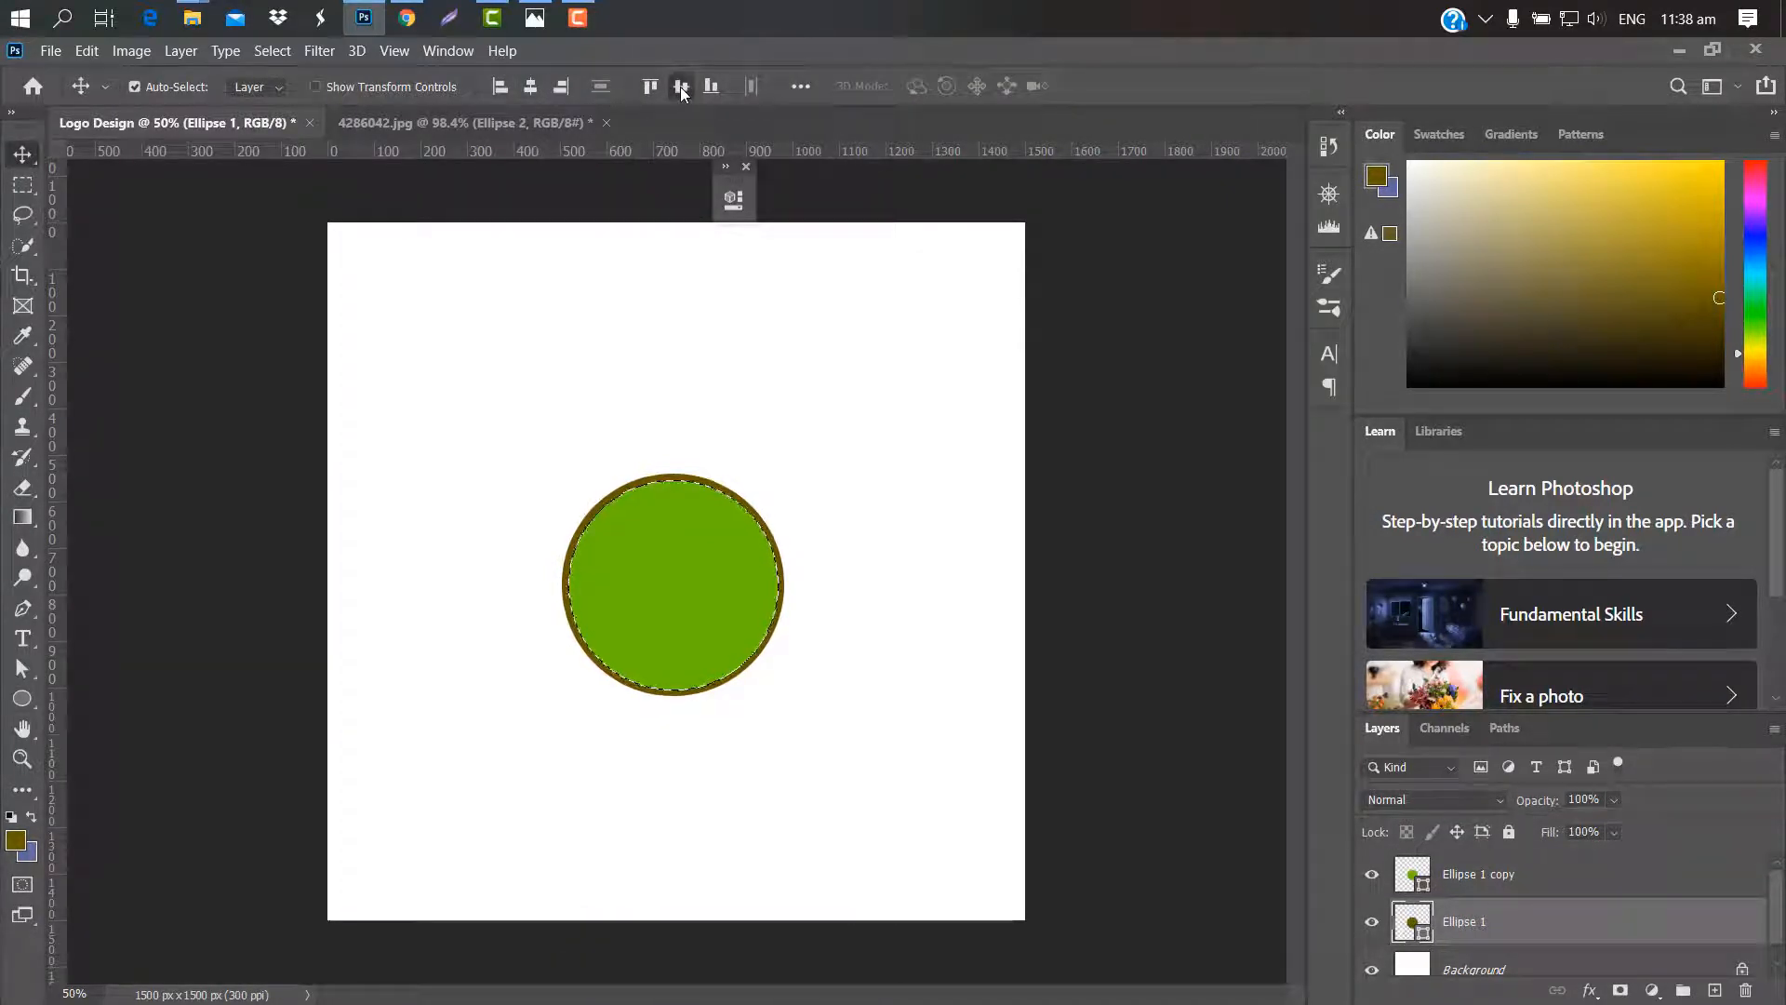
Rasterize the Ellipse 1 layer, cut the selected area out of it, and delete the Ellipse 1 copy layer
{"action": "right_click", "coordinate": [1576, 931]}
{"action": "key", "text": "Delete"}
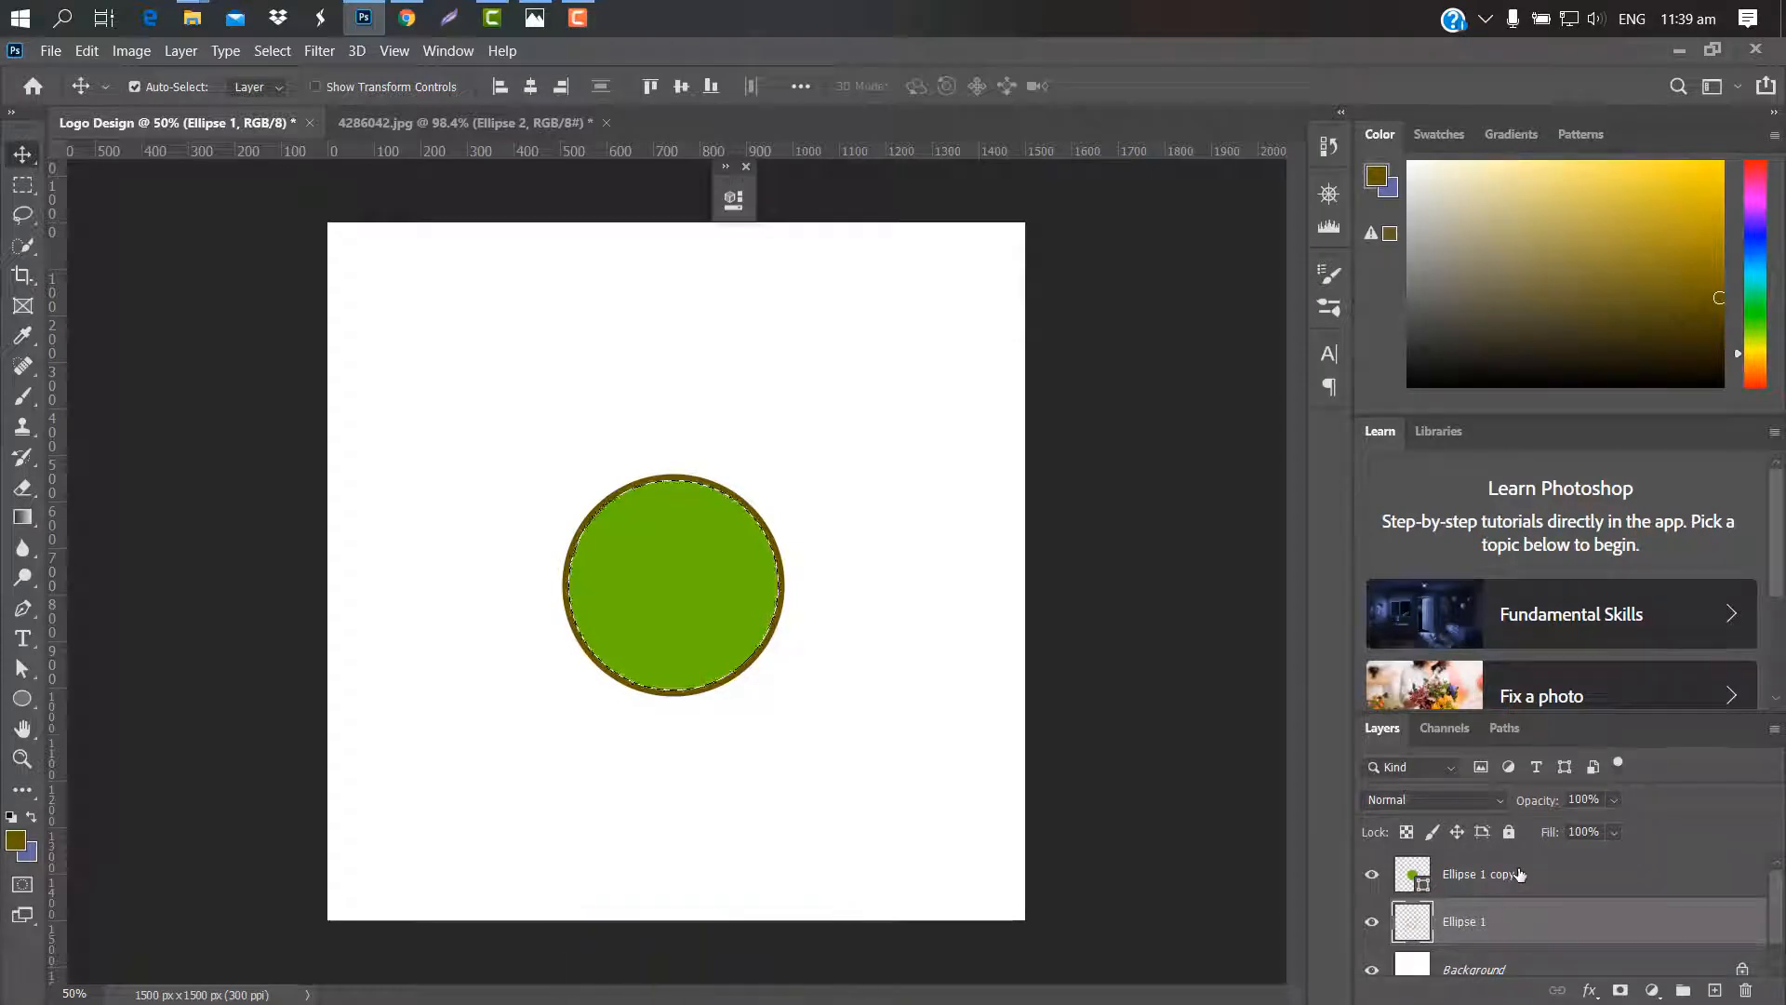
{"action": "left_click_drag", "start_coordinate": [1509, 880], "coordinate": [1745, 989]}
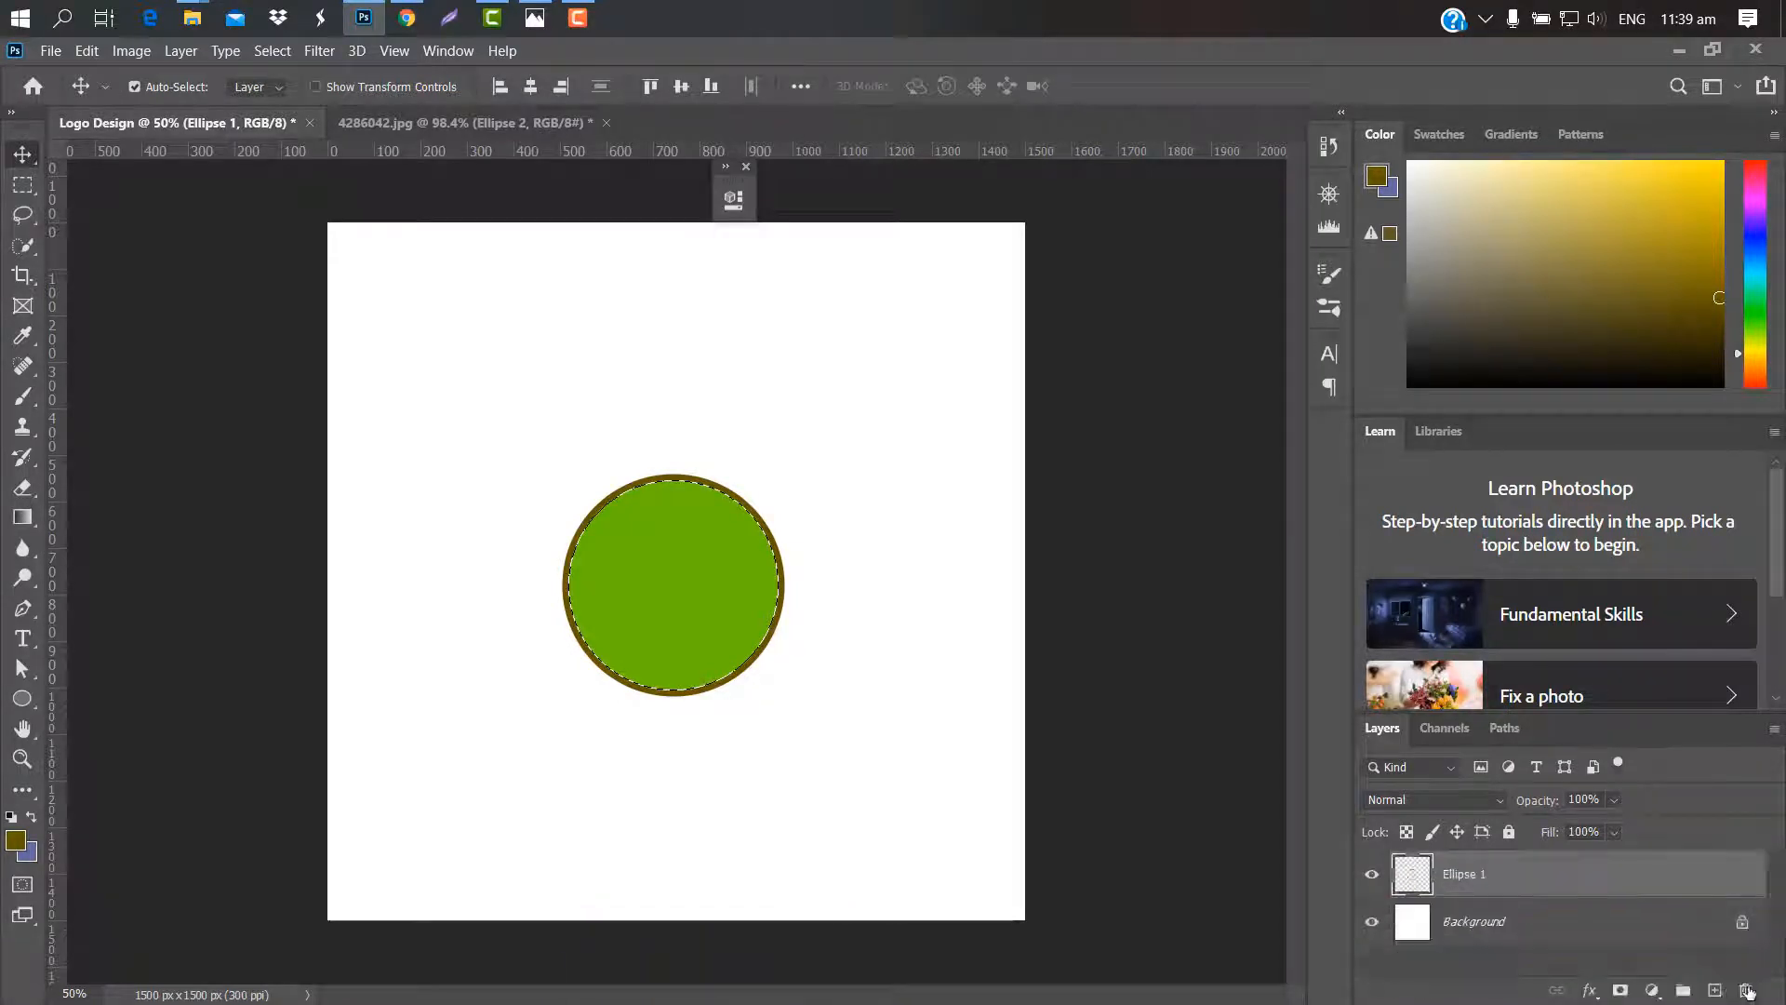
Apply a green Color Overlay at 100% opacity to the Ellipse 1 ring and clear the selection
{"action": "double_click", "coordinate": [1540, 891]}
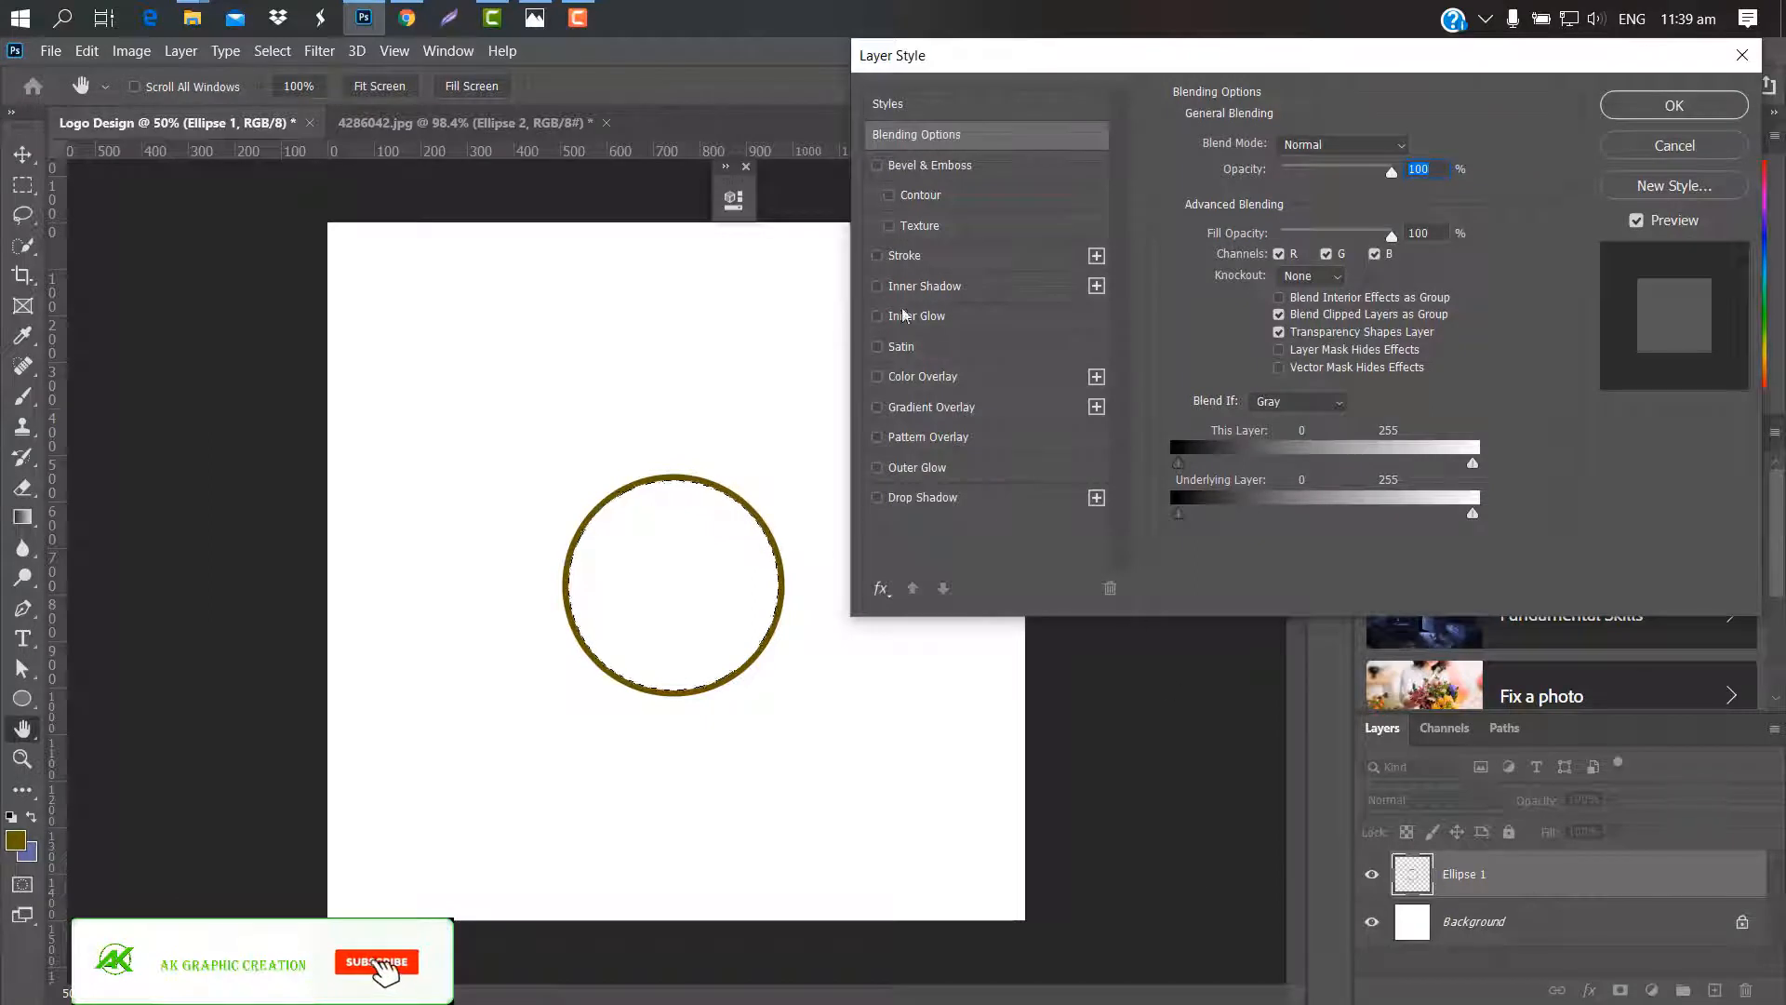
{"action": "left_click", "coordinate": [1012, 376]}
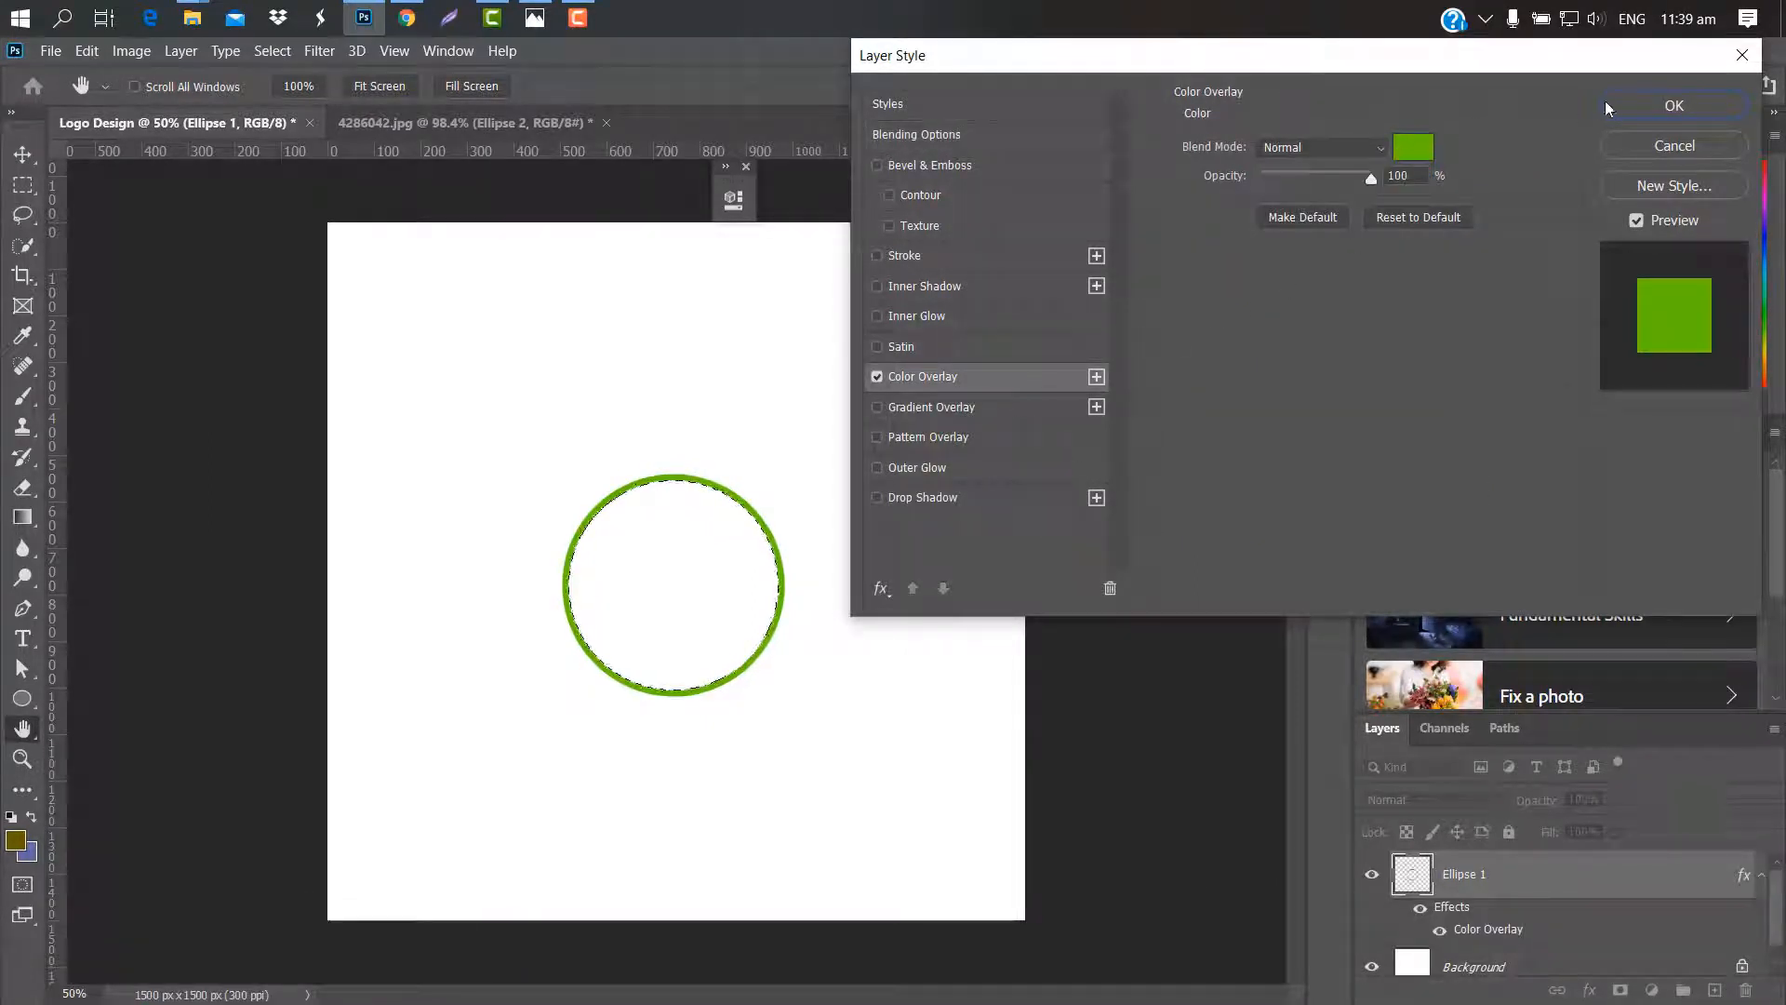
{"action": "left_click", "coordinate": [1650, 110]}
{"action": "key", "text": "ctrl+d"}
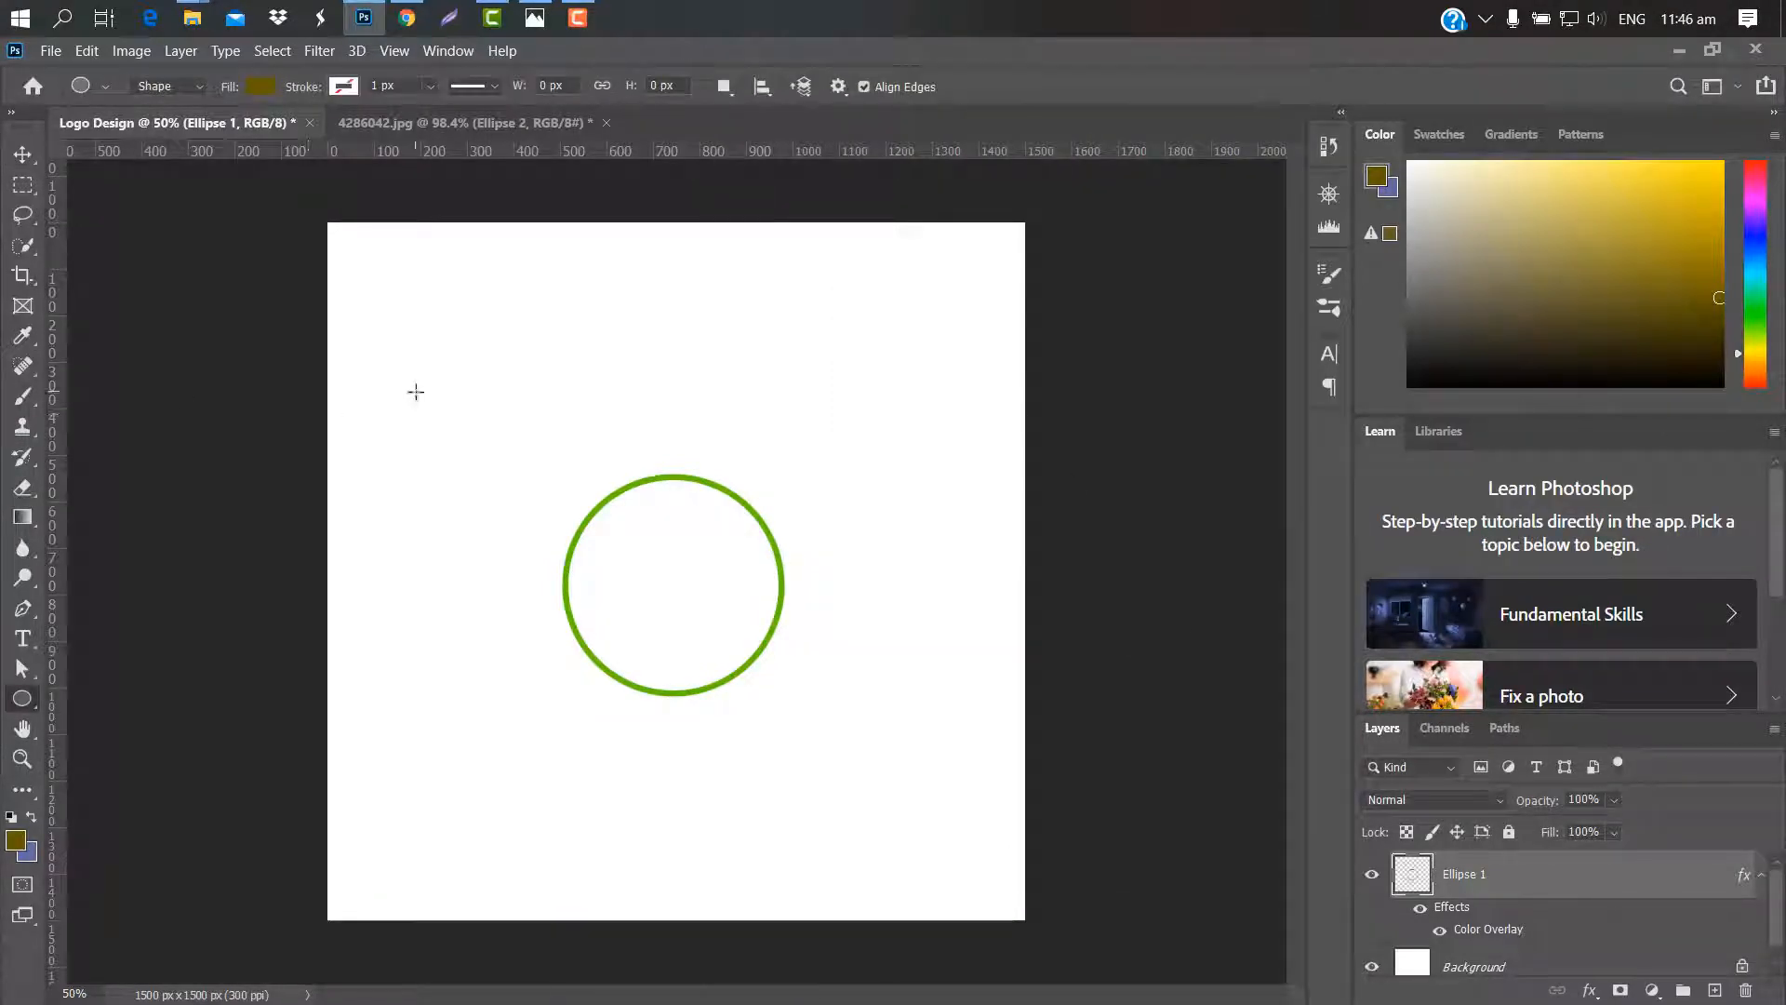
Draw a circle about 520 px wide and move it to the canvas's upper-left area, centred at about X 348, Y 380 px
{"action": "left_click_drag", "start_coordinate": [418, 387], "coordinate": [659, 629]}
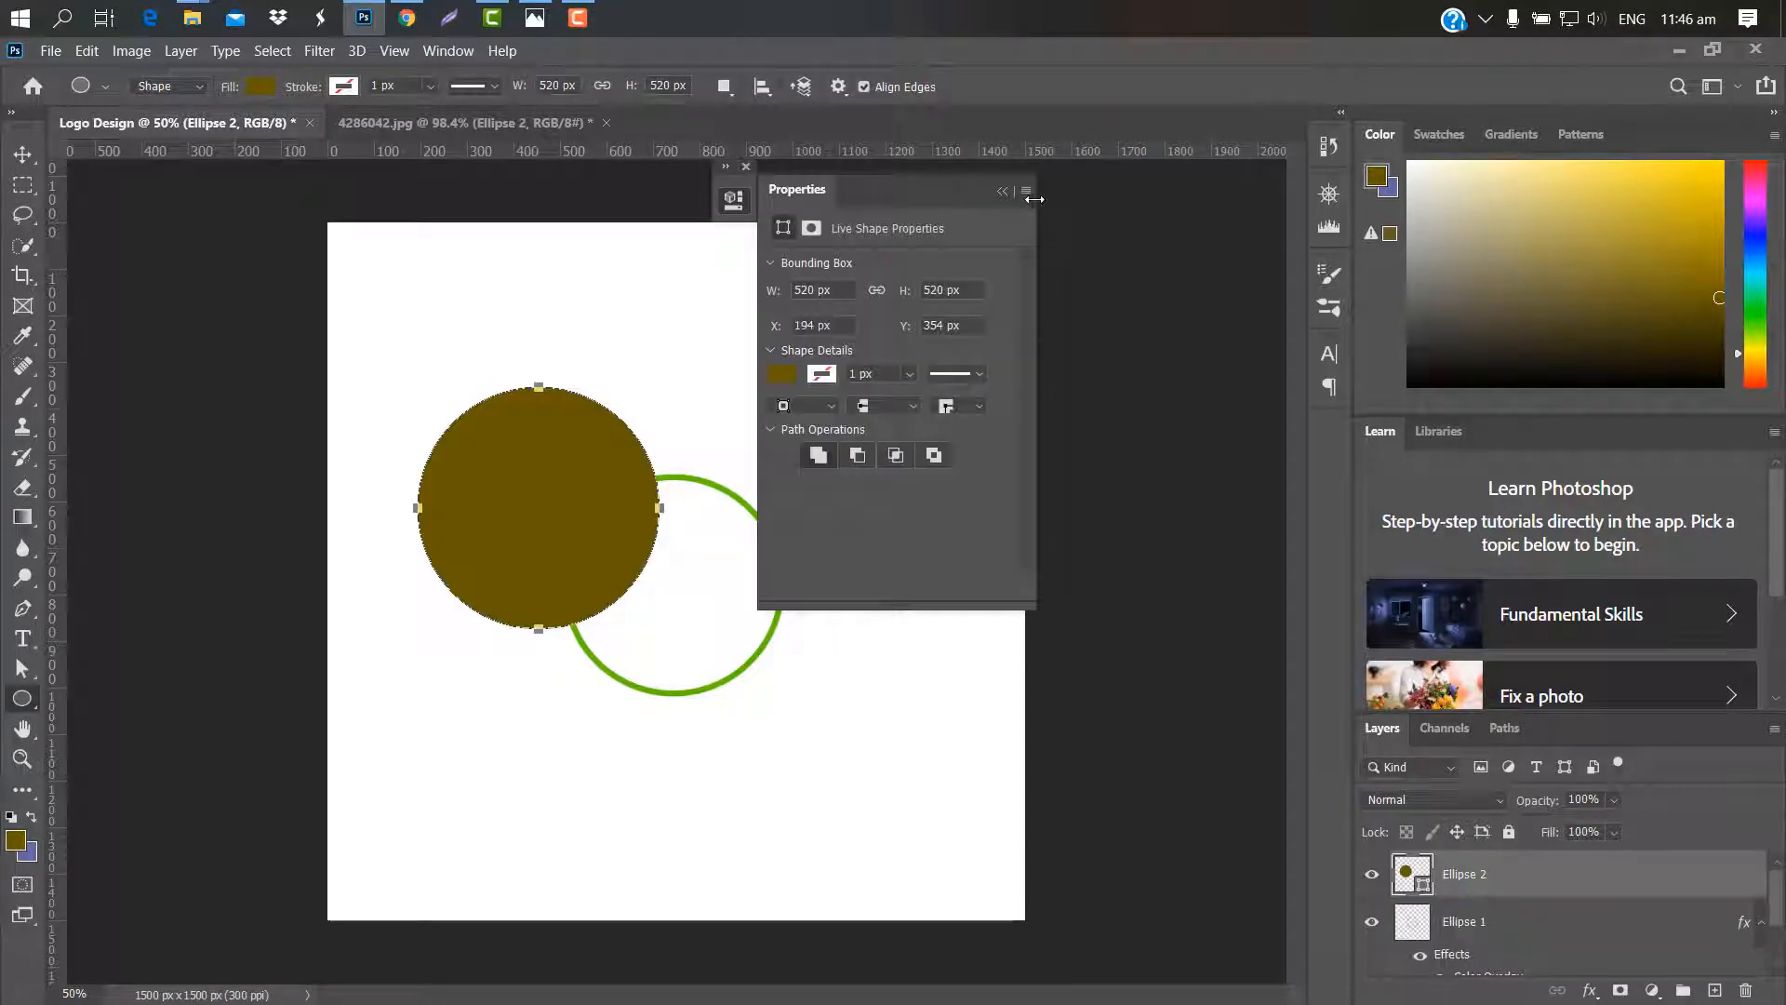
{"action": "left_click", "coordinate": [1003, 192]}
{"action": "key", "text": "ctrl+t"}
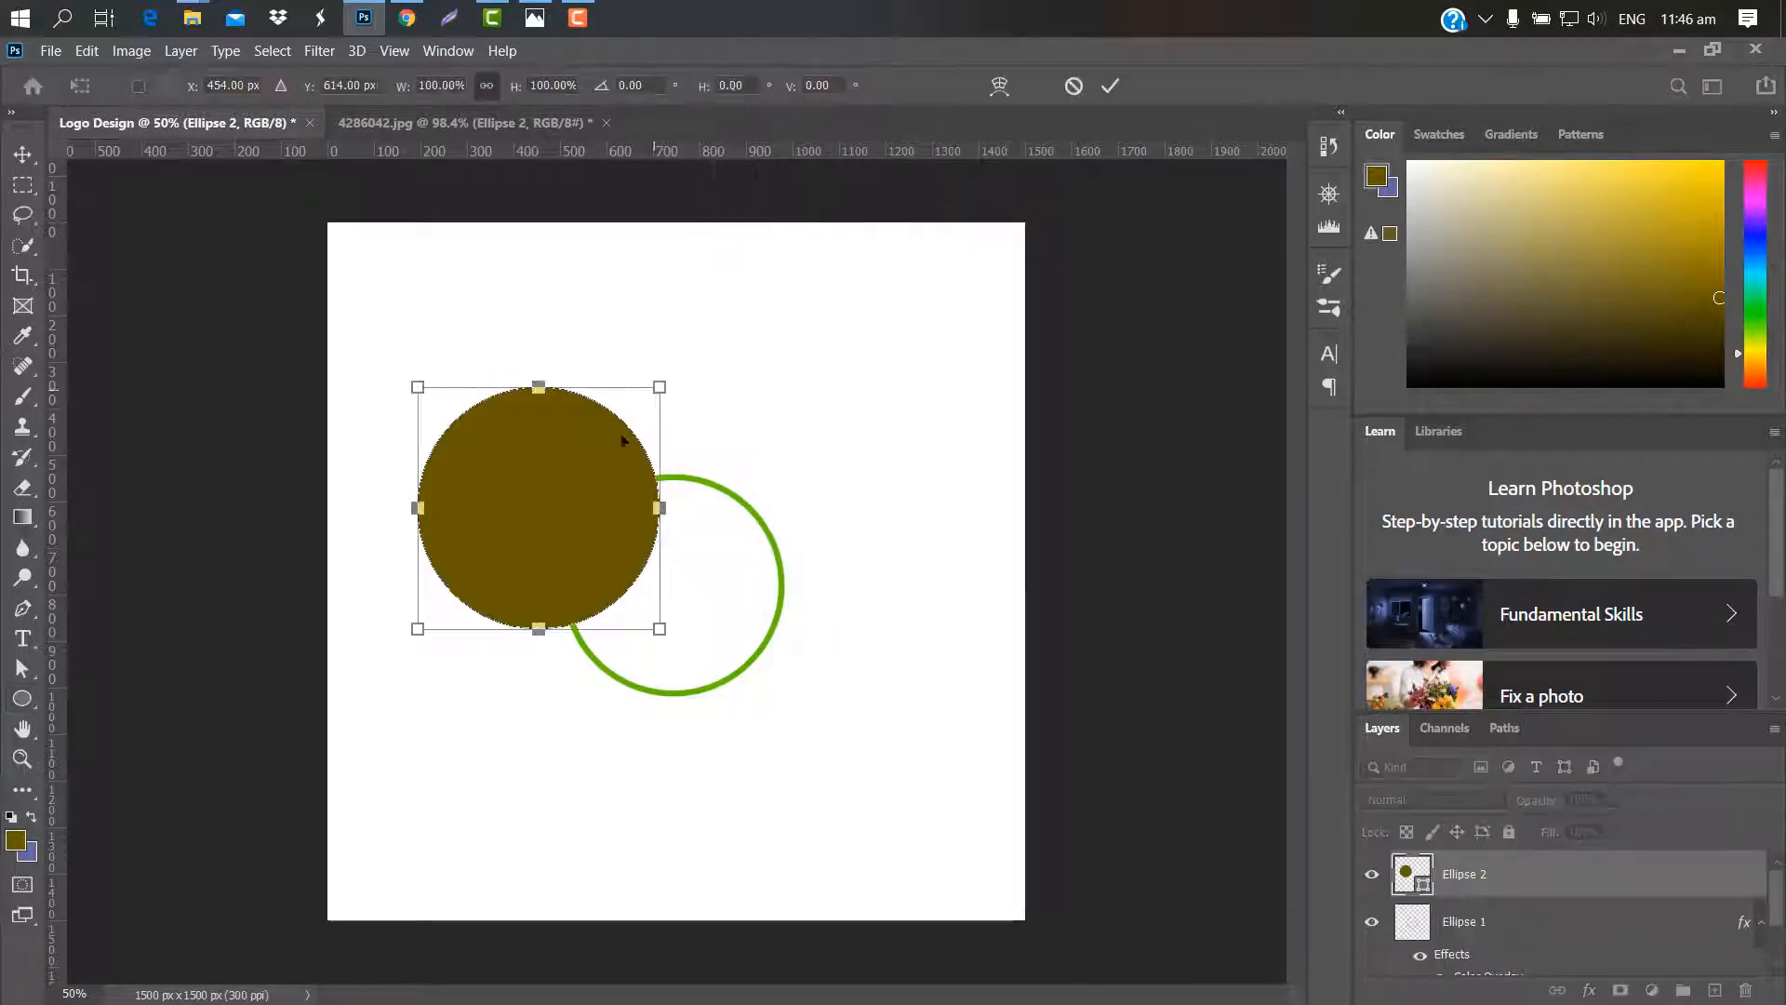
{"action": "left_click_drag", "start_coordinate": [574, 451], "coordinate": [526, 357]}
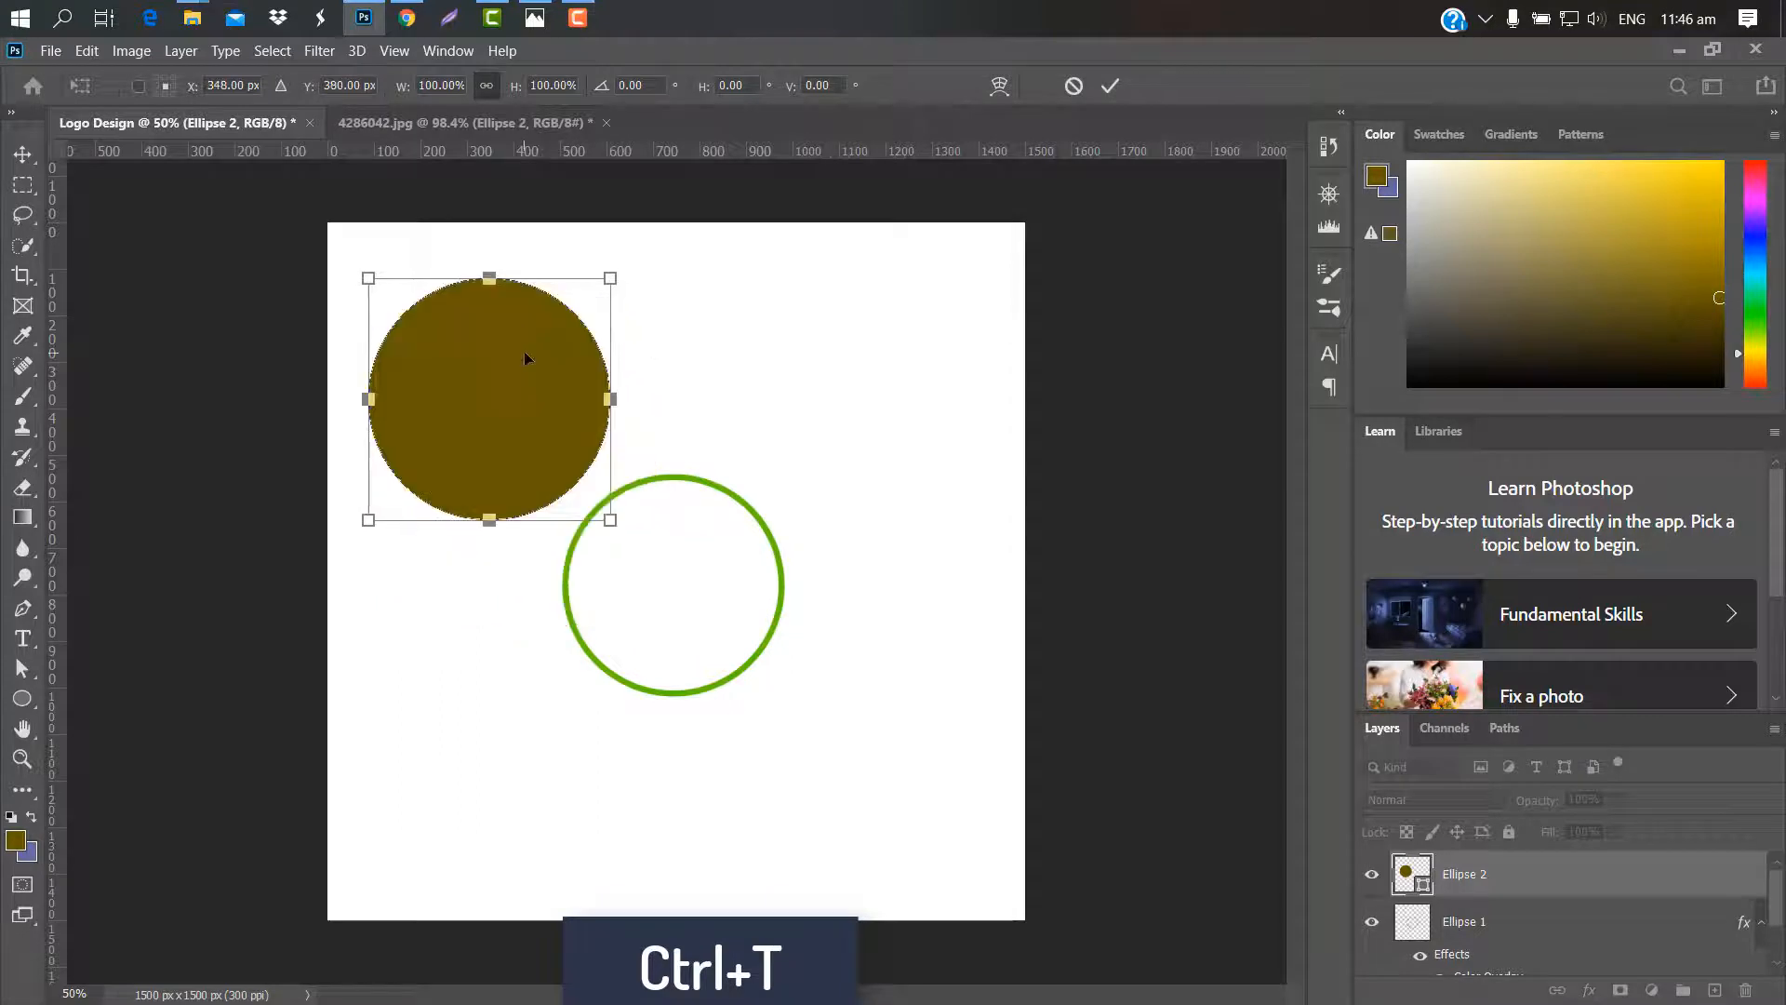
{"action": "left_click", "coordinate": [1110, 85]}
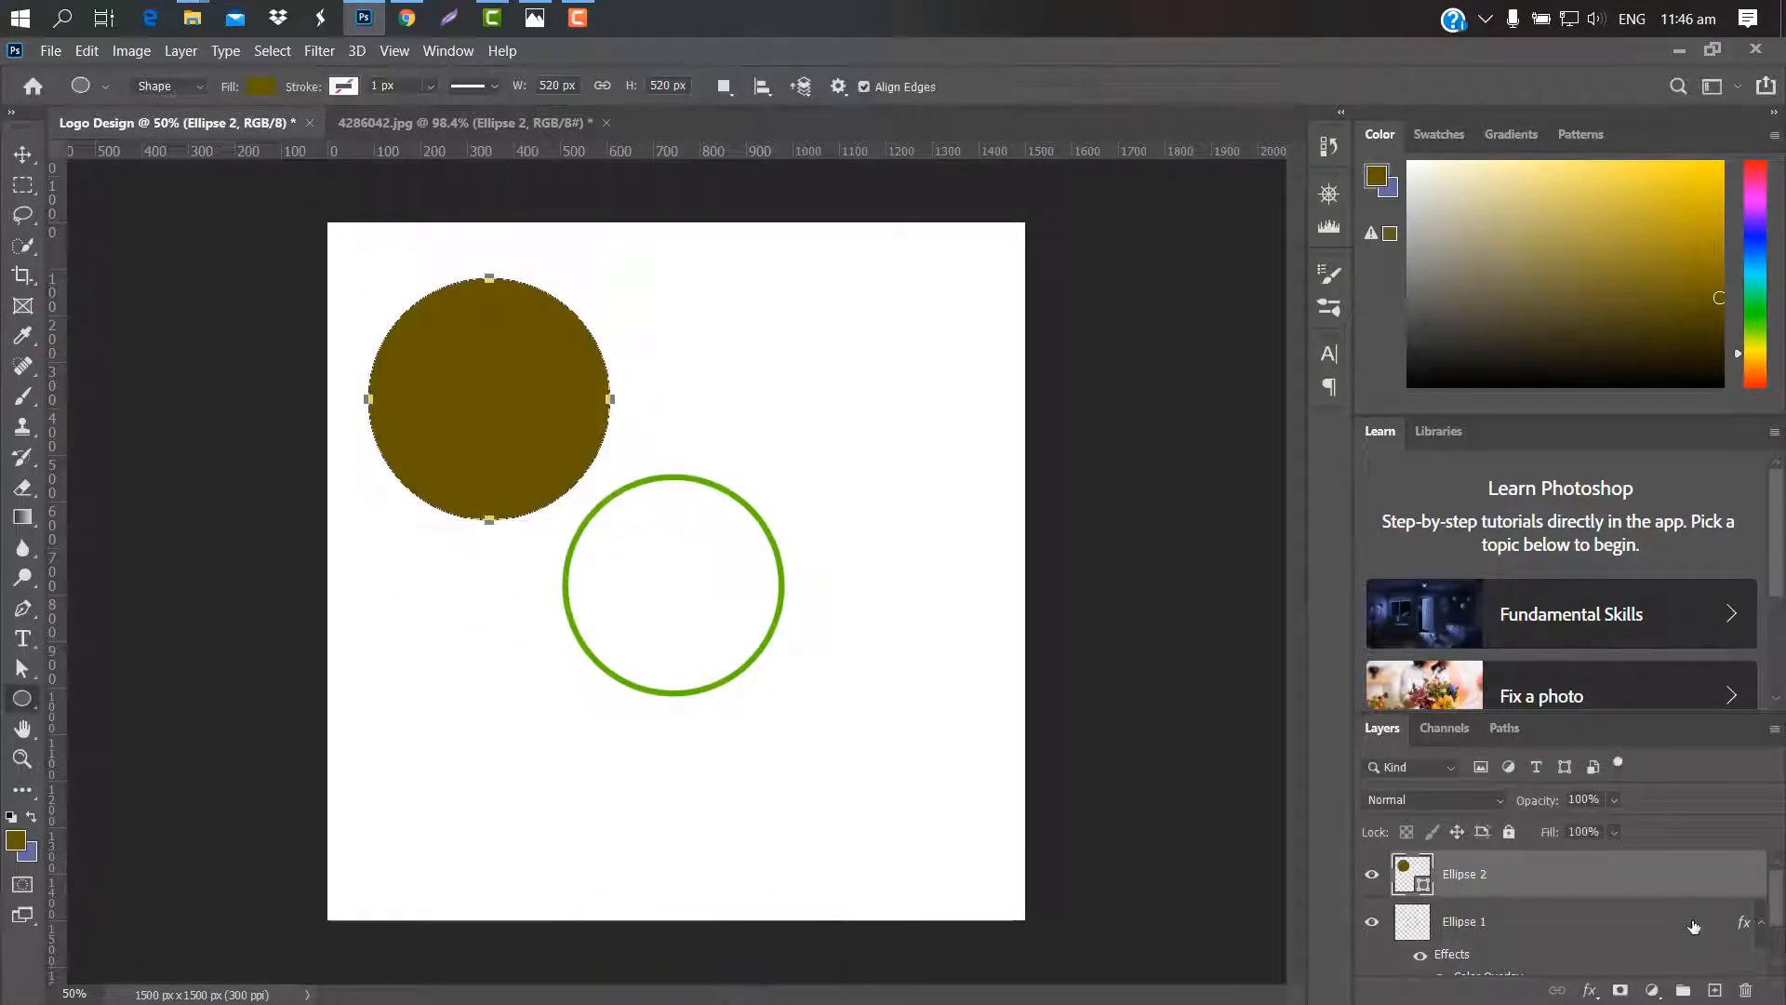
Duplicate the large circle, scale the copy to about 99.62%, and offset it slightly right to about X 355, Y 383 px
{"action": "key", "text": "ctrl+j"}
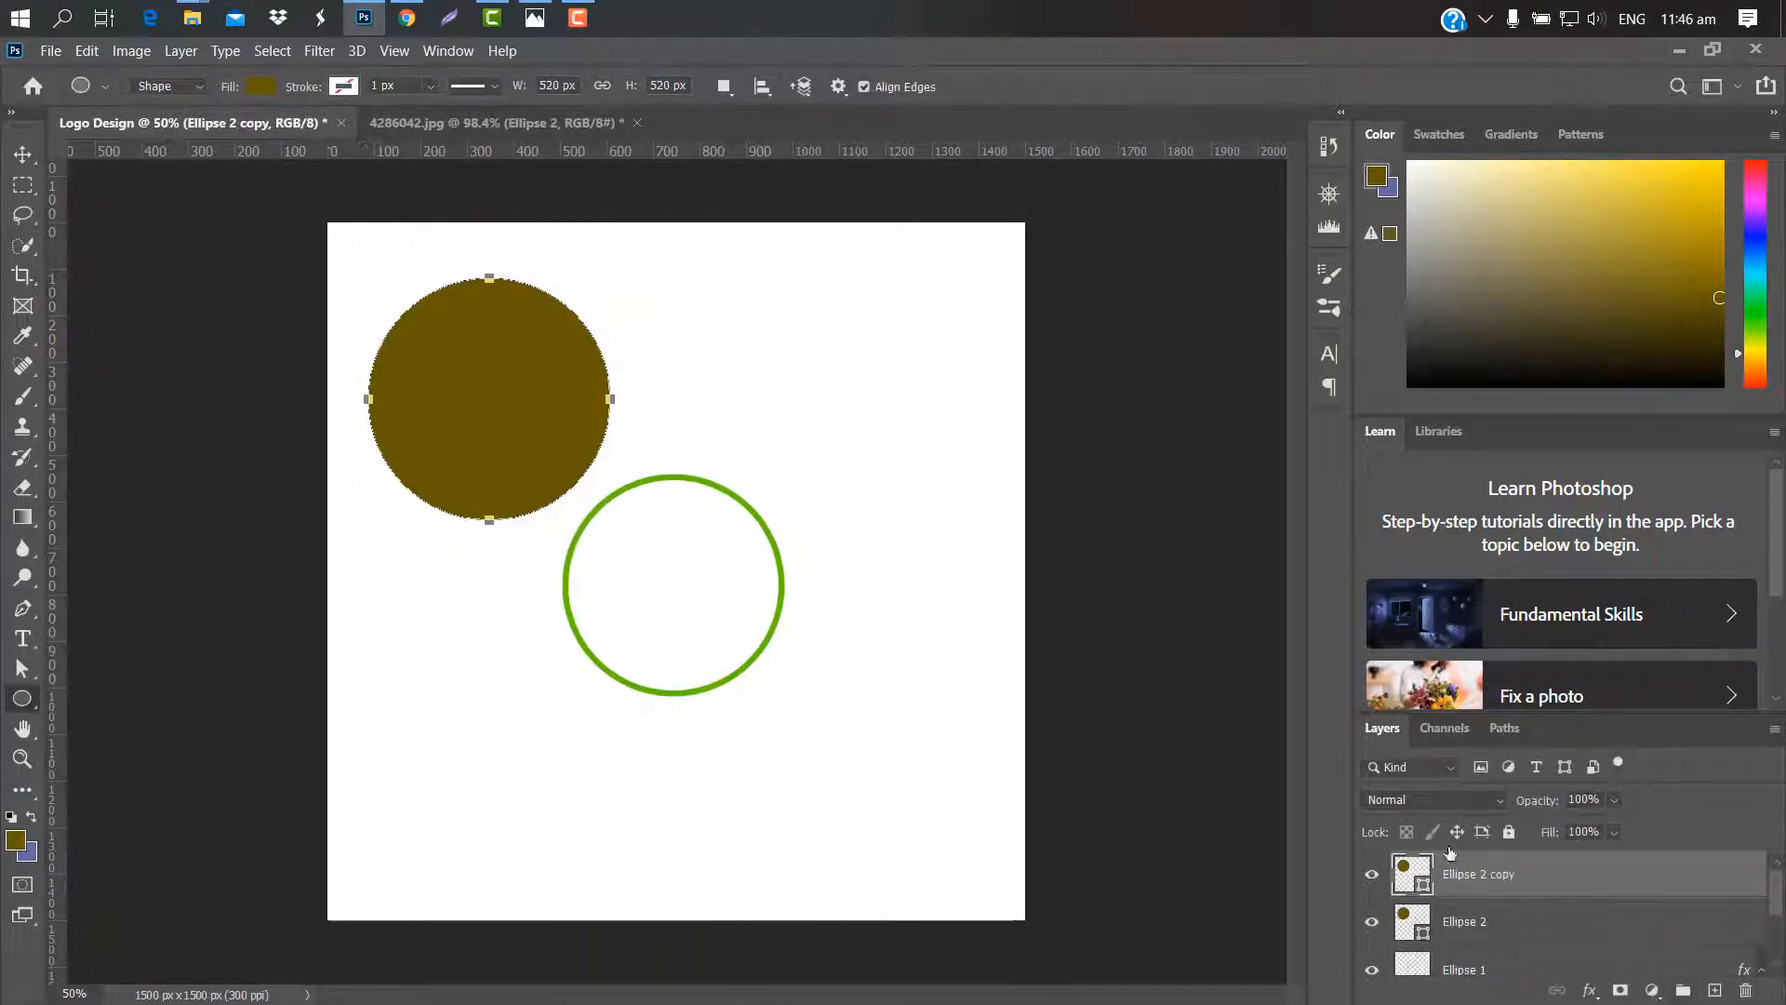
{"action": "key", "text": "ctrl+t"}
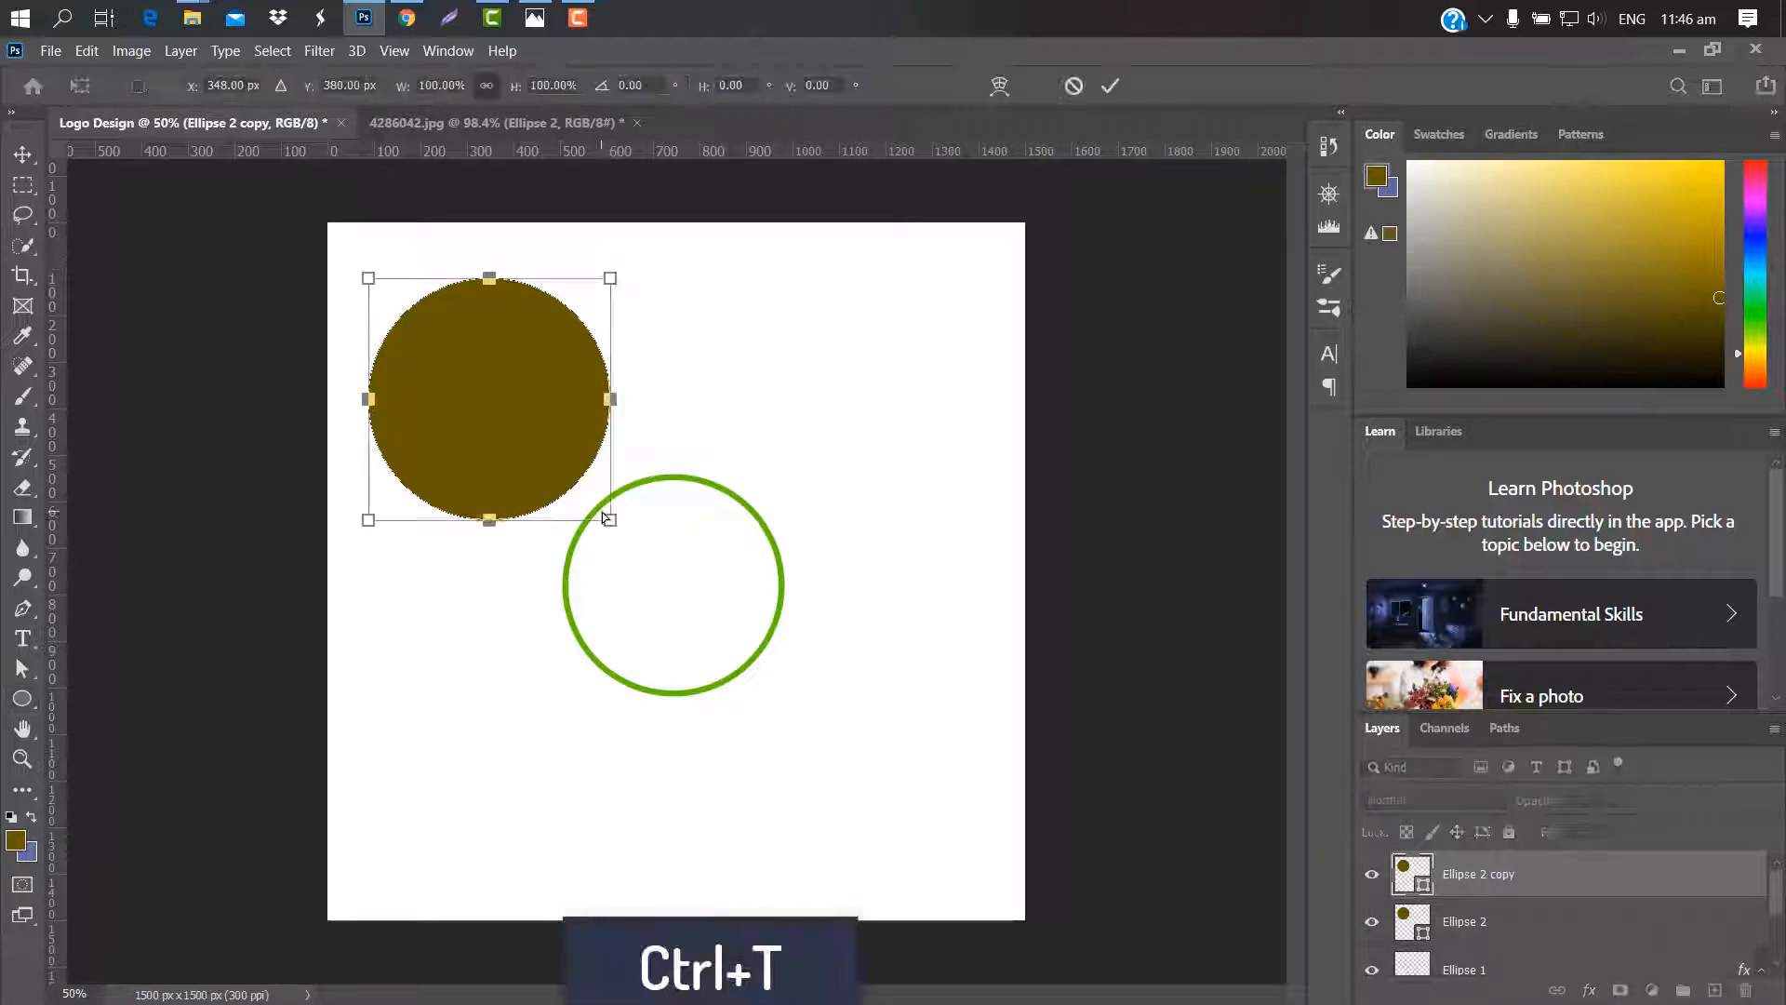
{"action": "left_click_drag", "start_coordinate": [608, 276], "coordinate": [601, 284]}
{"action": "left_click_drag", "start_coordinate": [506, 361], "coordinate": [513, 358]}
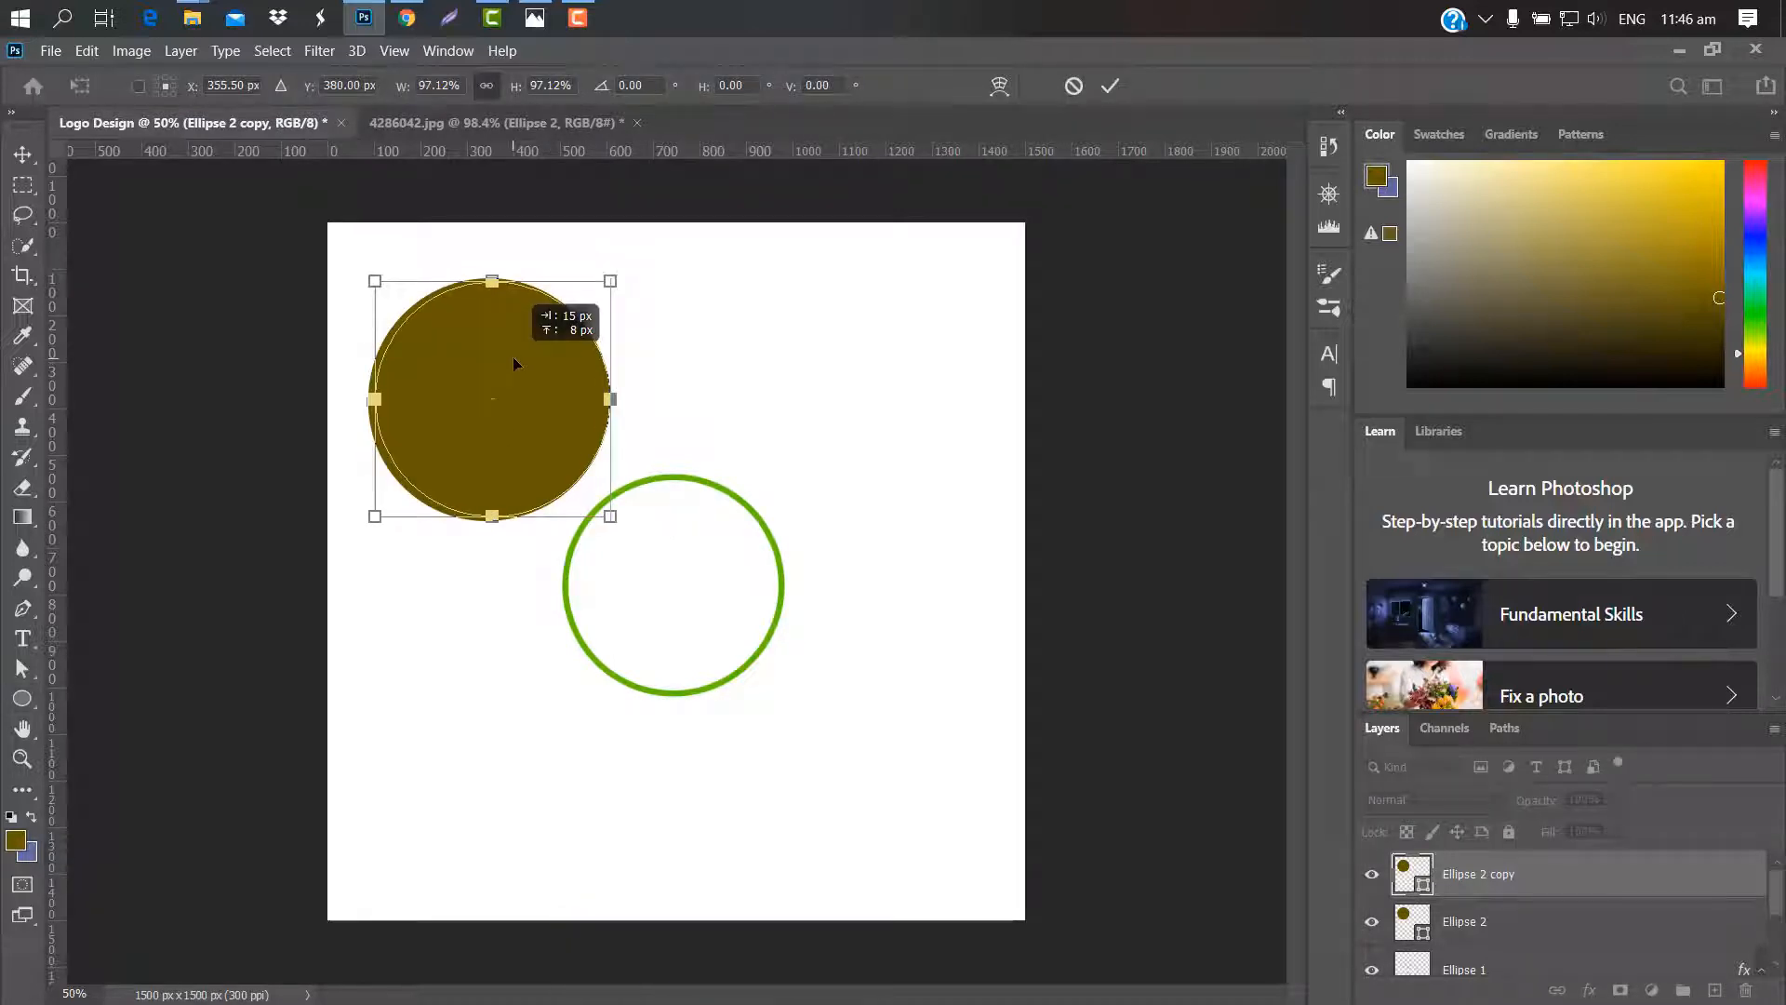
{"action": "left_click_drag", "start_coordinate": [616, 276], "coordinate": [623, 270]}
{"action": "left_click_drag", "start_coordinate": [530, 342], "coordinate": [533, 347]}
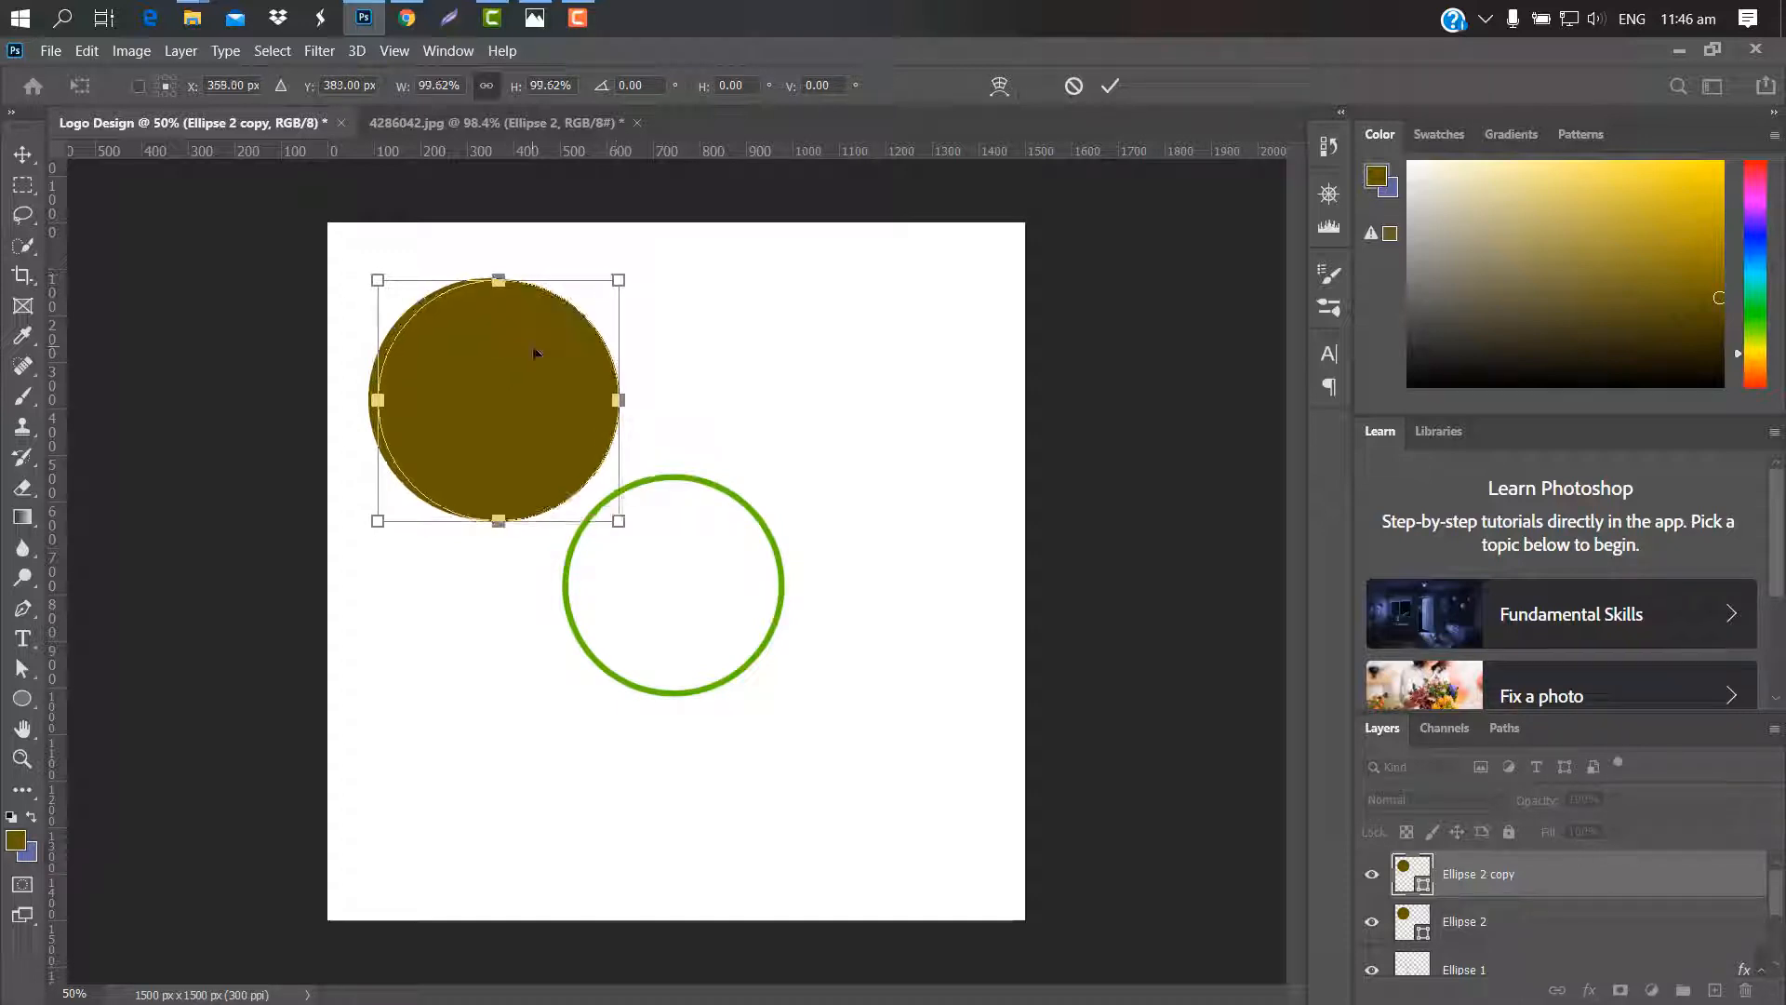
{"action": "left_click", "coordinate": [1111, 88]}
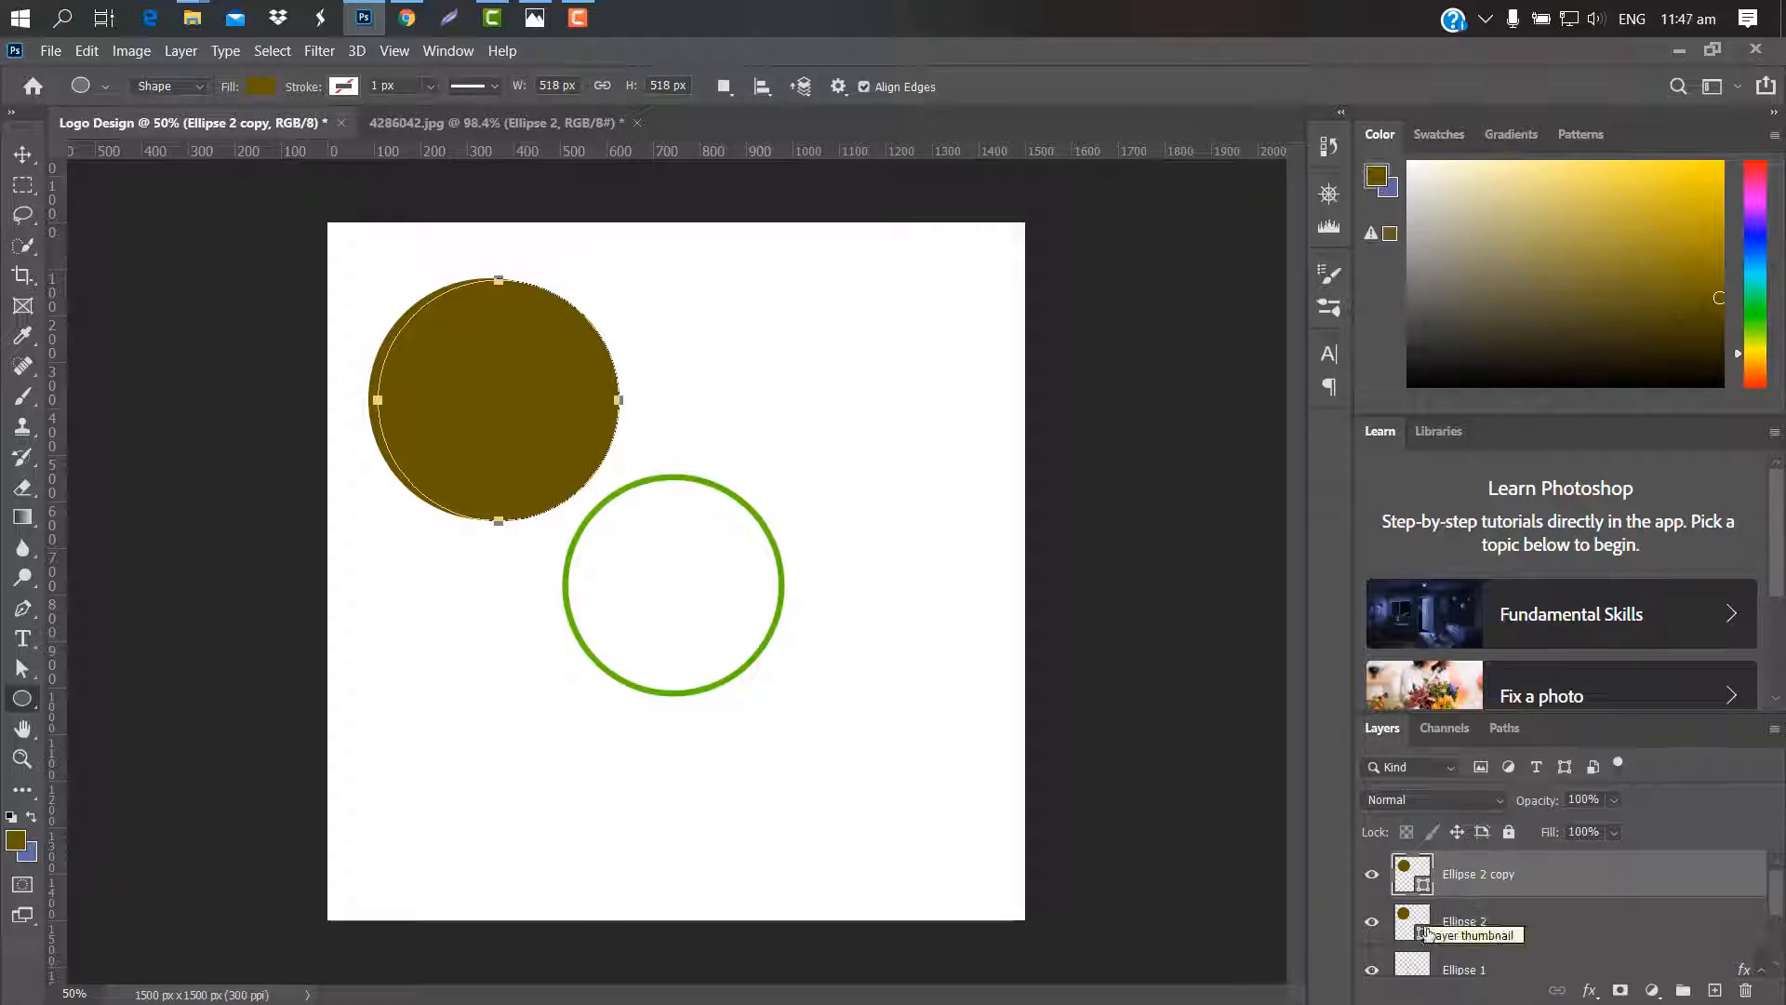
Cut the offset copy's outline out of the rasterized Ellipse 2 layer to leave a crescent, delete the copy, and deselect
{"action": "key", "text": "ctrl"}
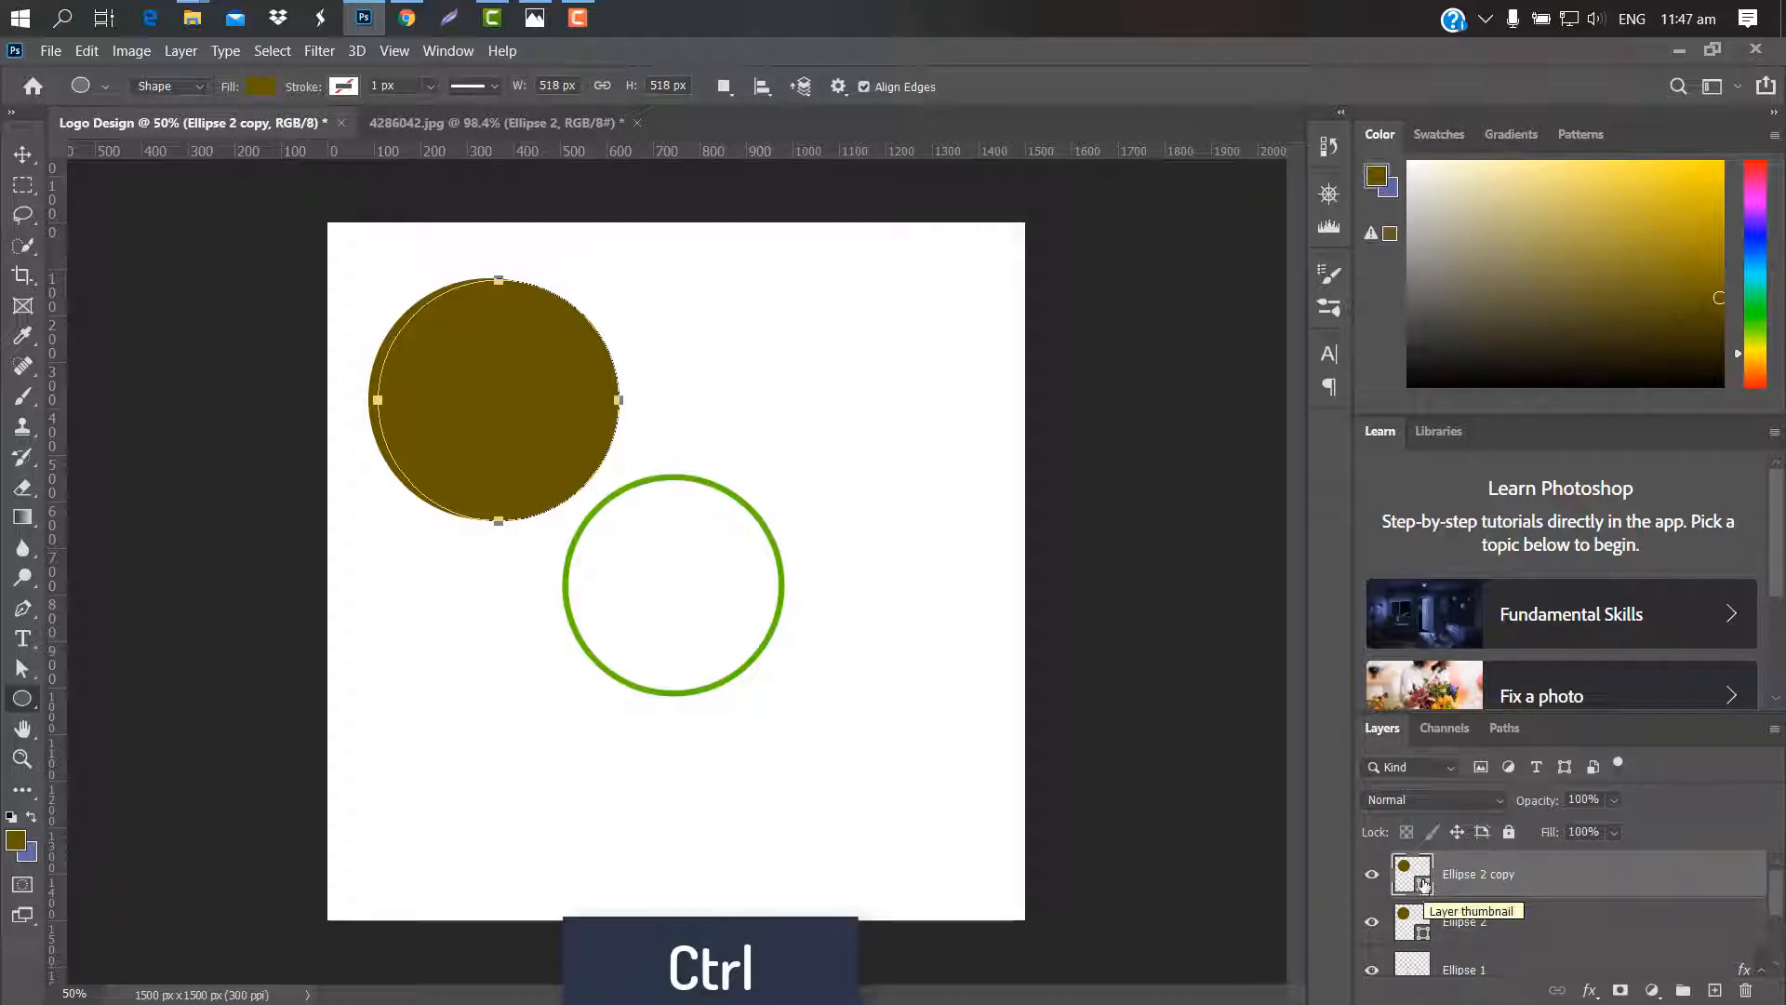
{"action": "left_click", "coordinate": [1424, 882], "text": "ctrl"}
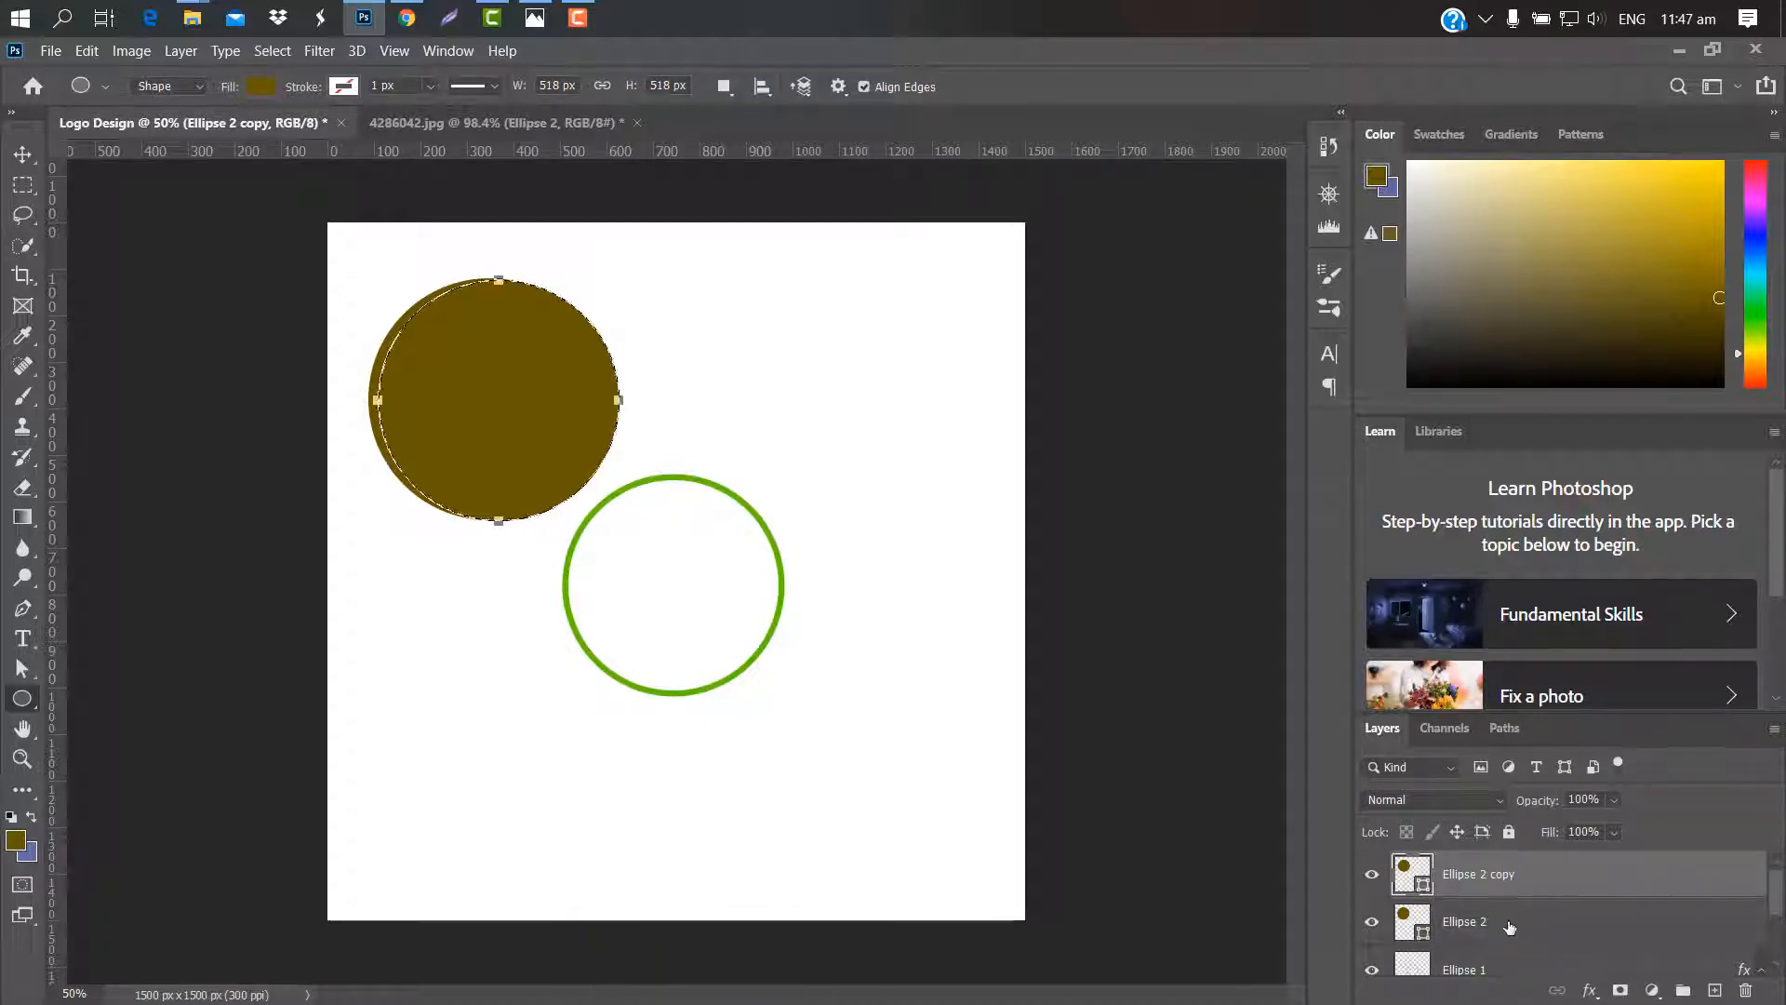
{"action": "right_click", "coordinate": [1547, 928]}
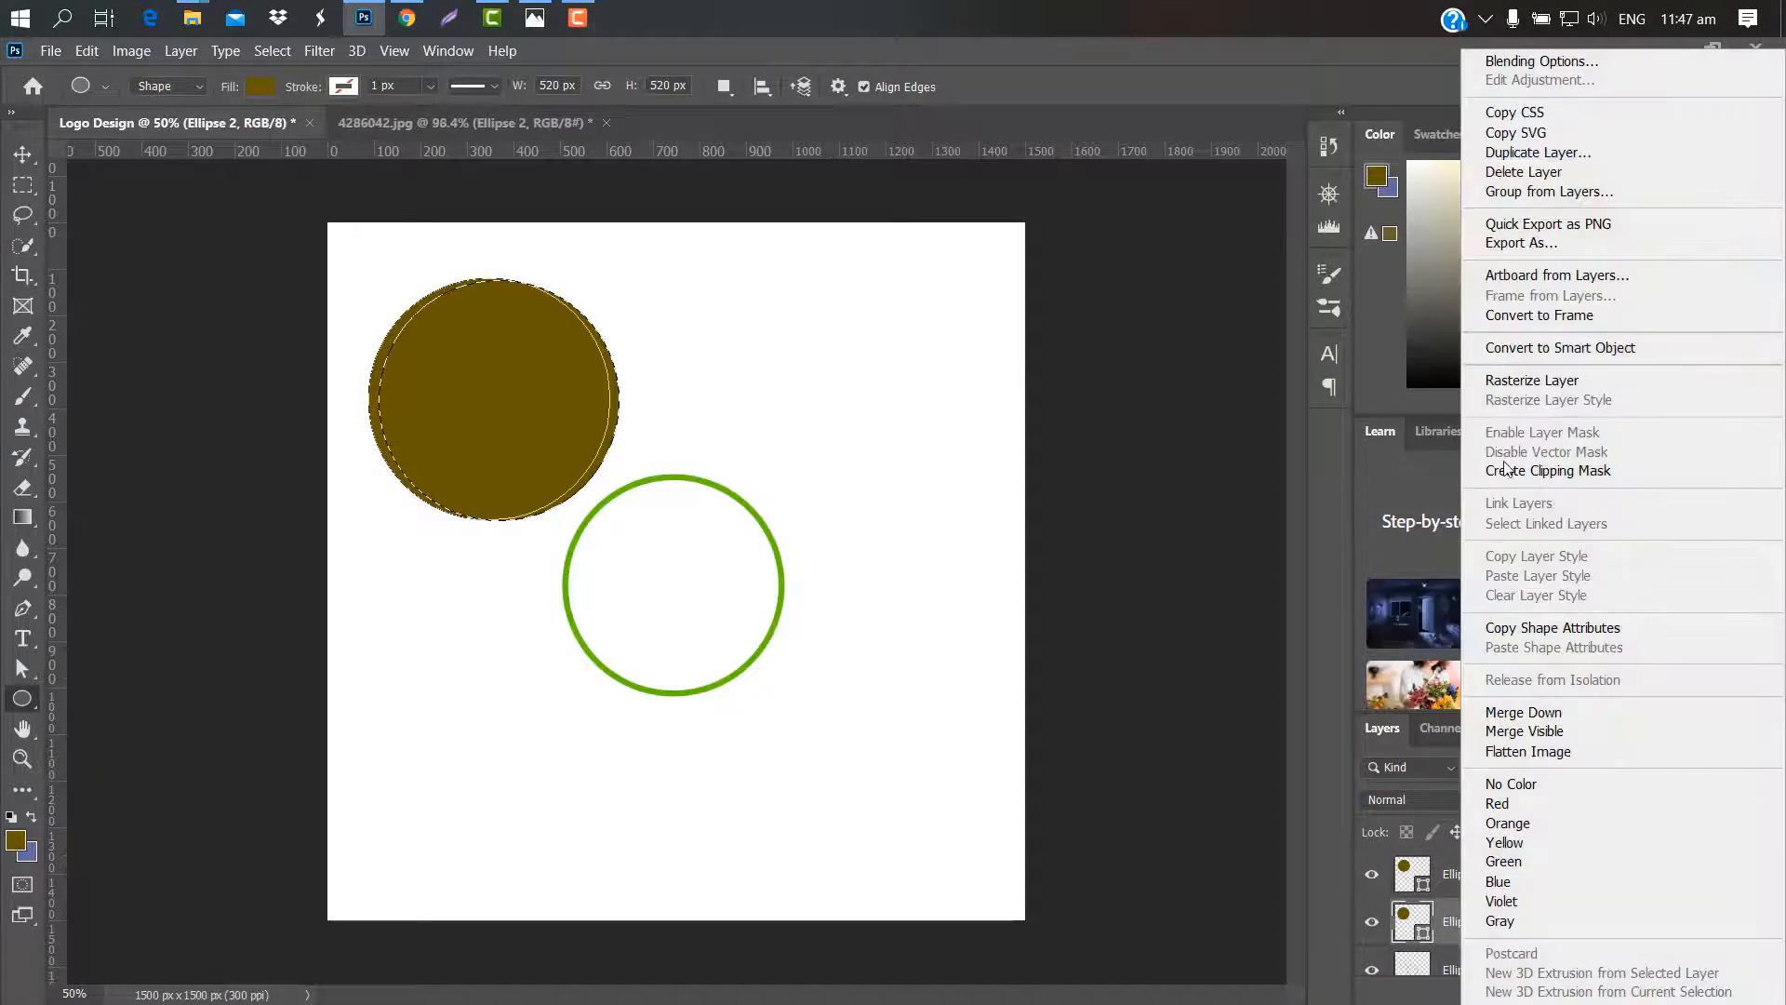
{"action": "left_click", "coordinate": [1532, 379]}
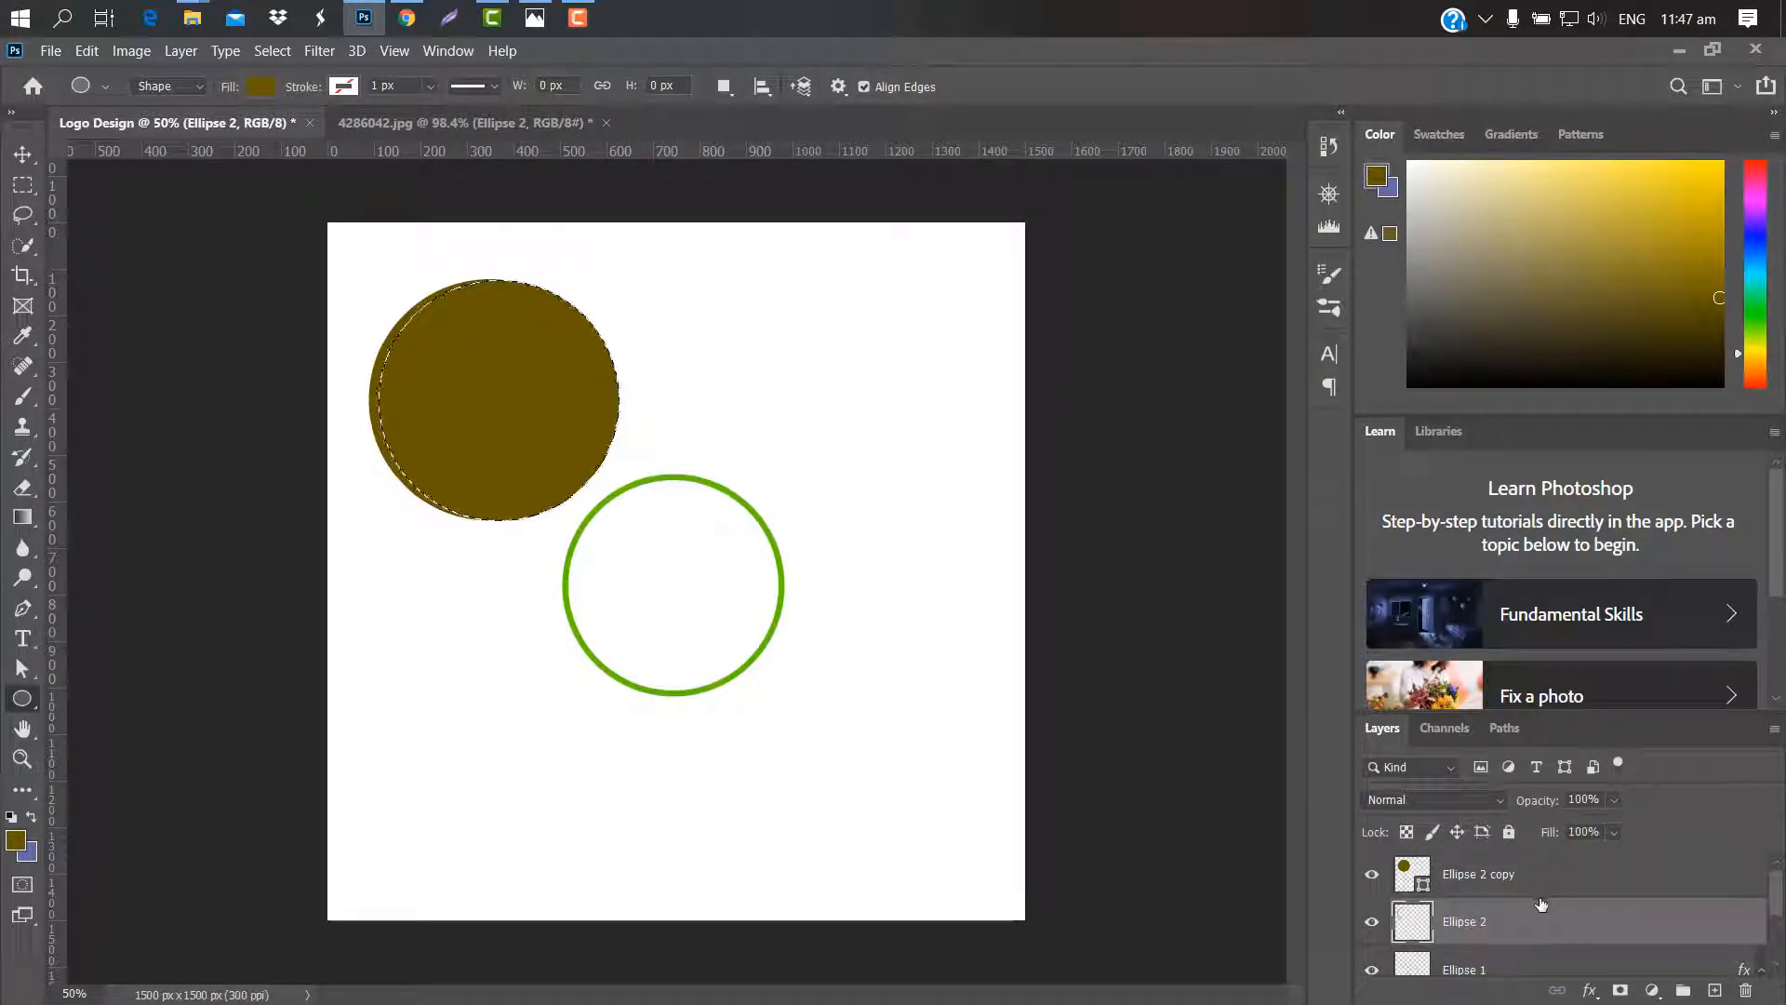
{"action": "left_click_drag", "start_coordinate": [1524, 873], "coordinate": [1747, 992]}
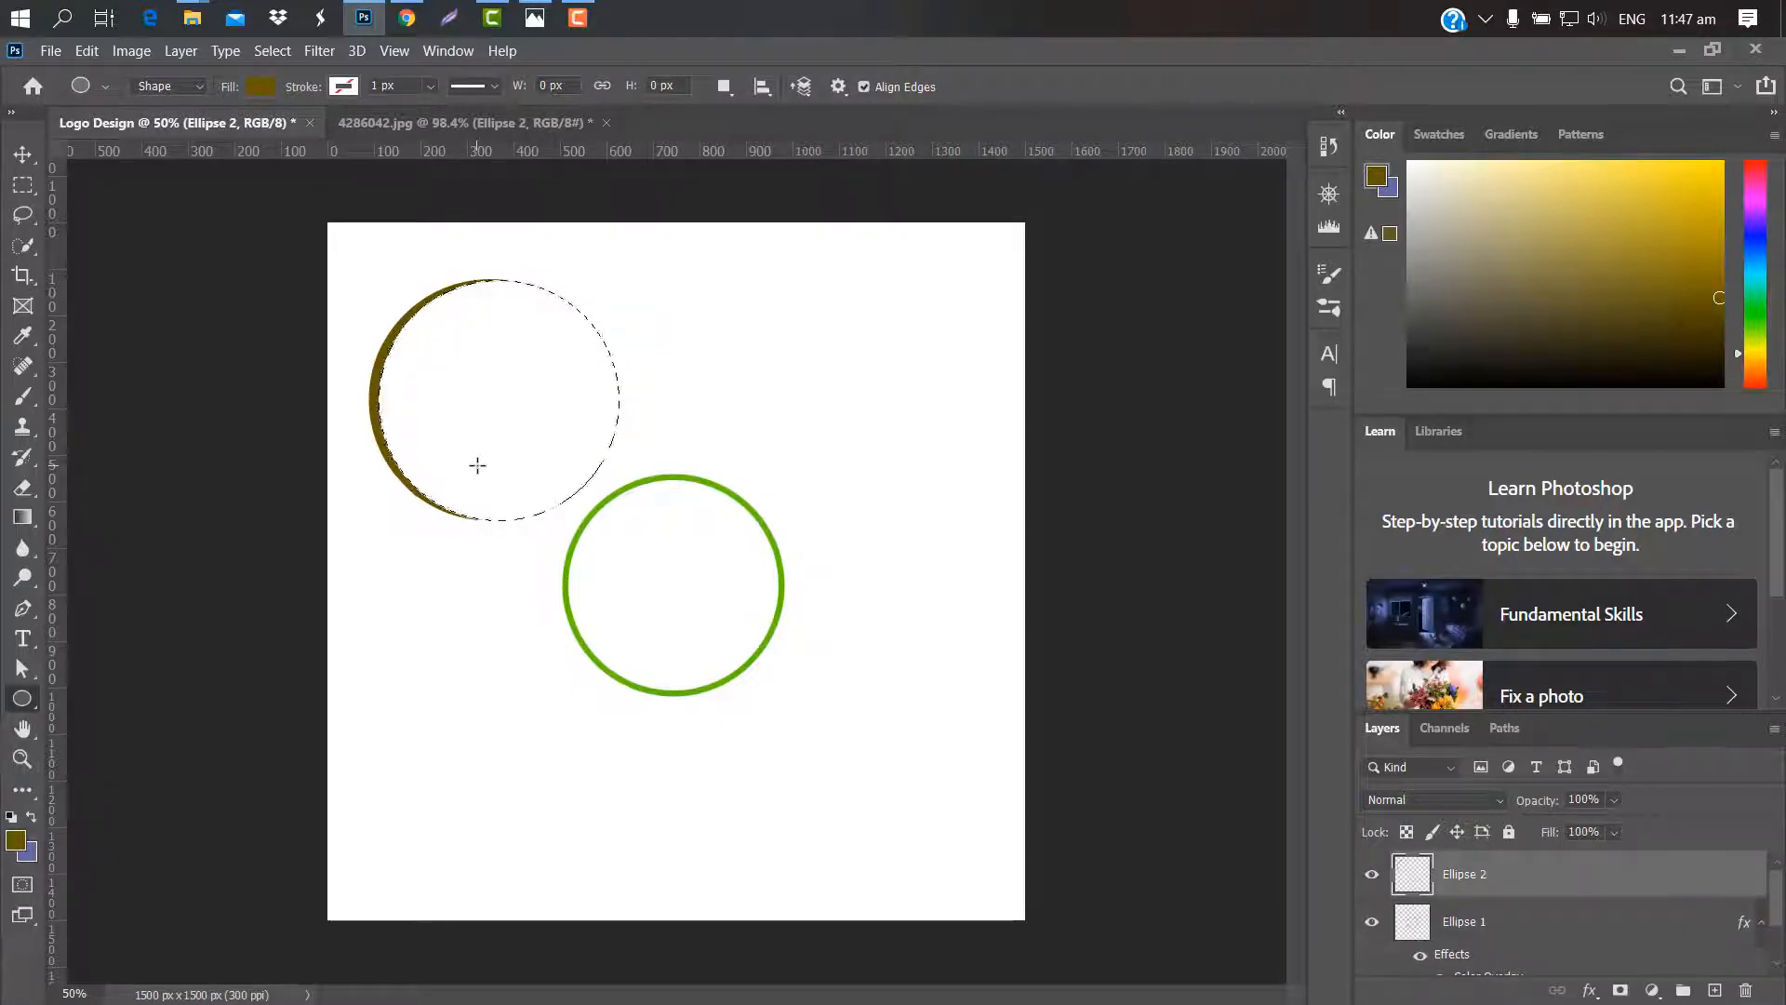
{"action": "key", "text": "ctrl+d"}
Hide the rulers, then rotate the crescent about 8° and place it around the green ring's left side
{"action": "key", "text": "ctrl+r"}
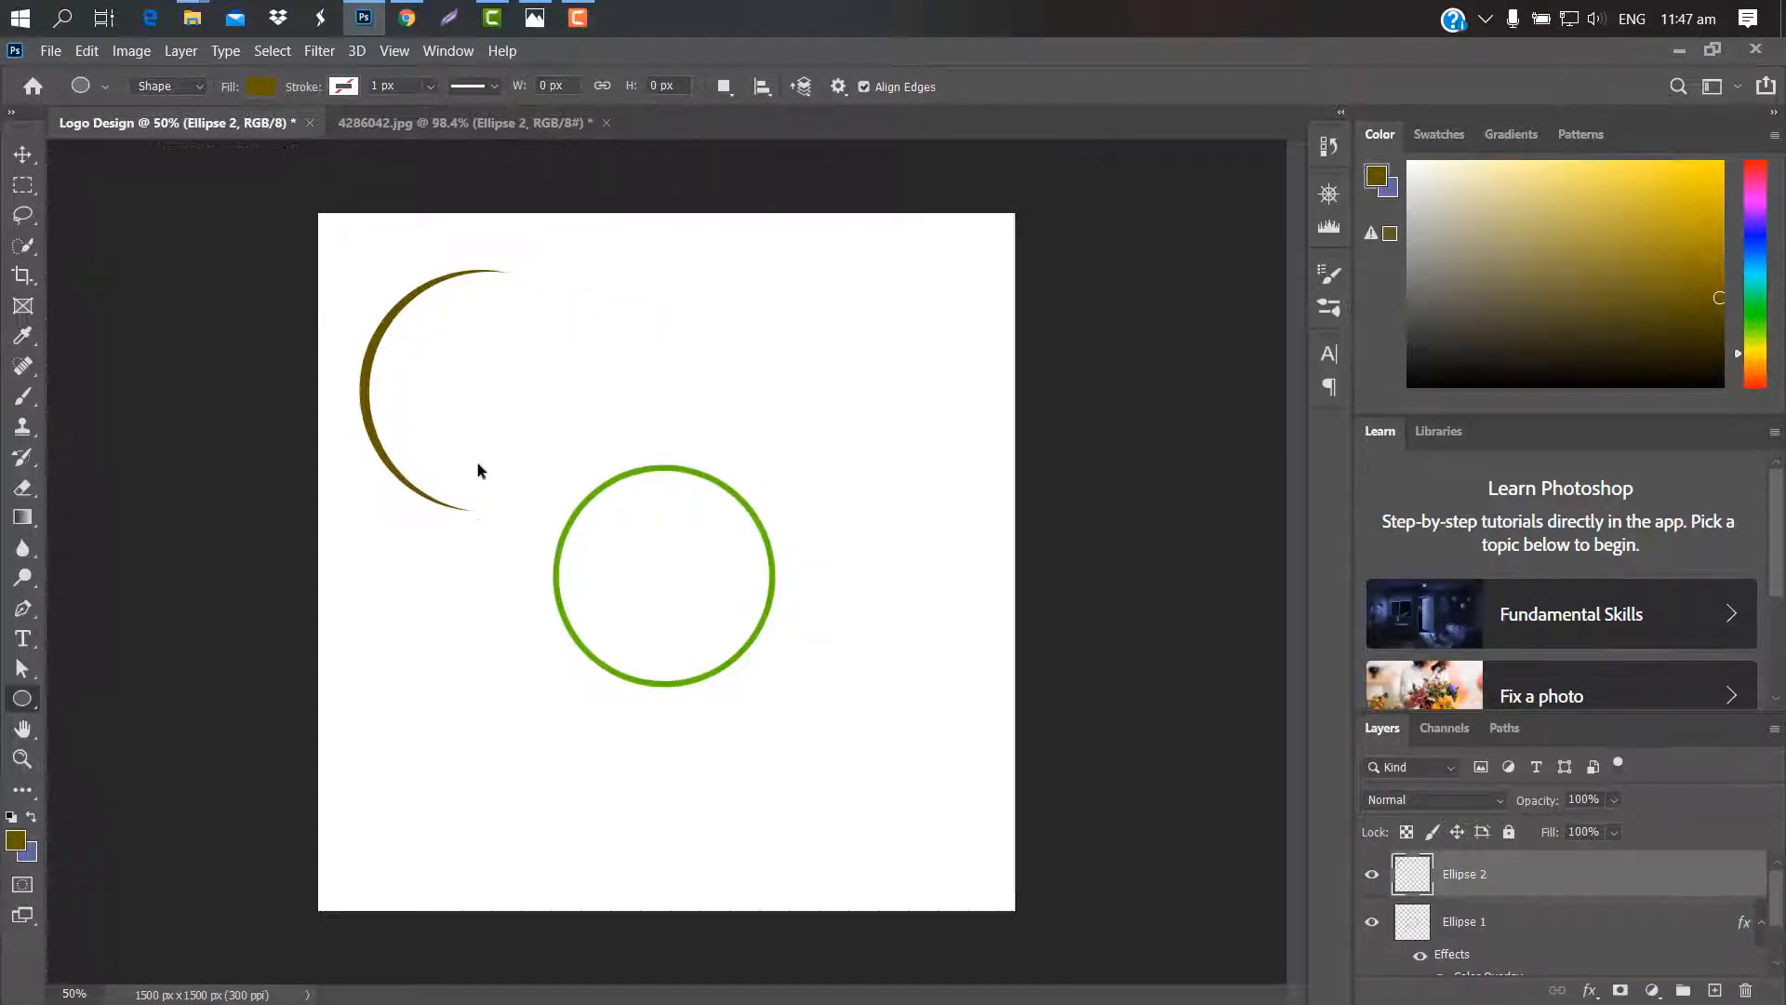
{"action": "key", "text": "ctrl+t"}
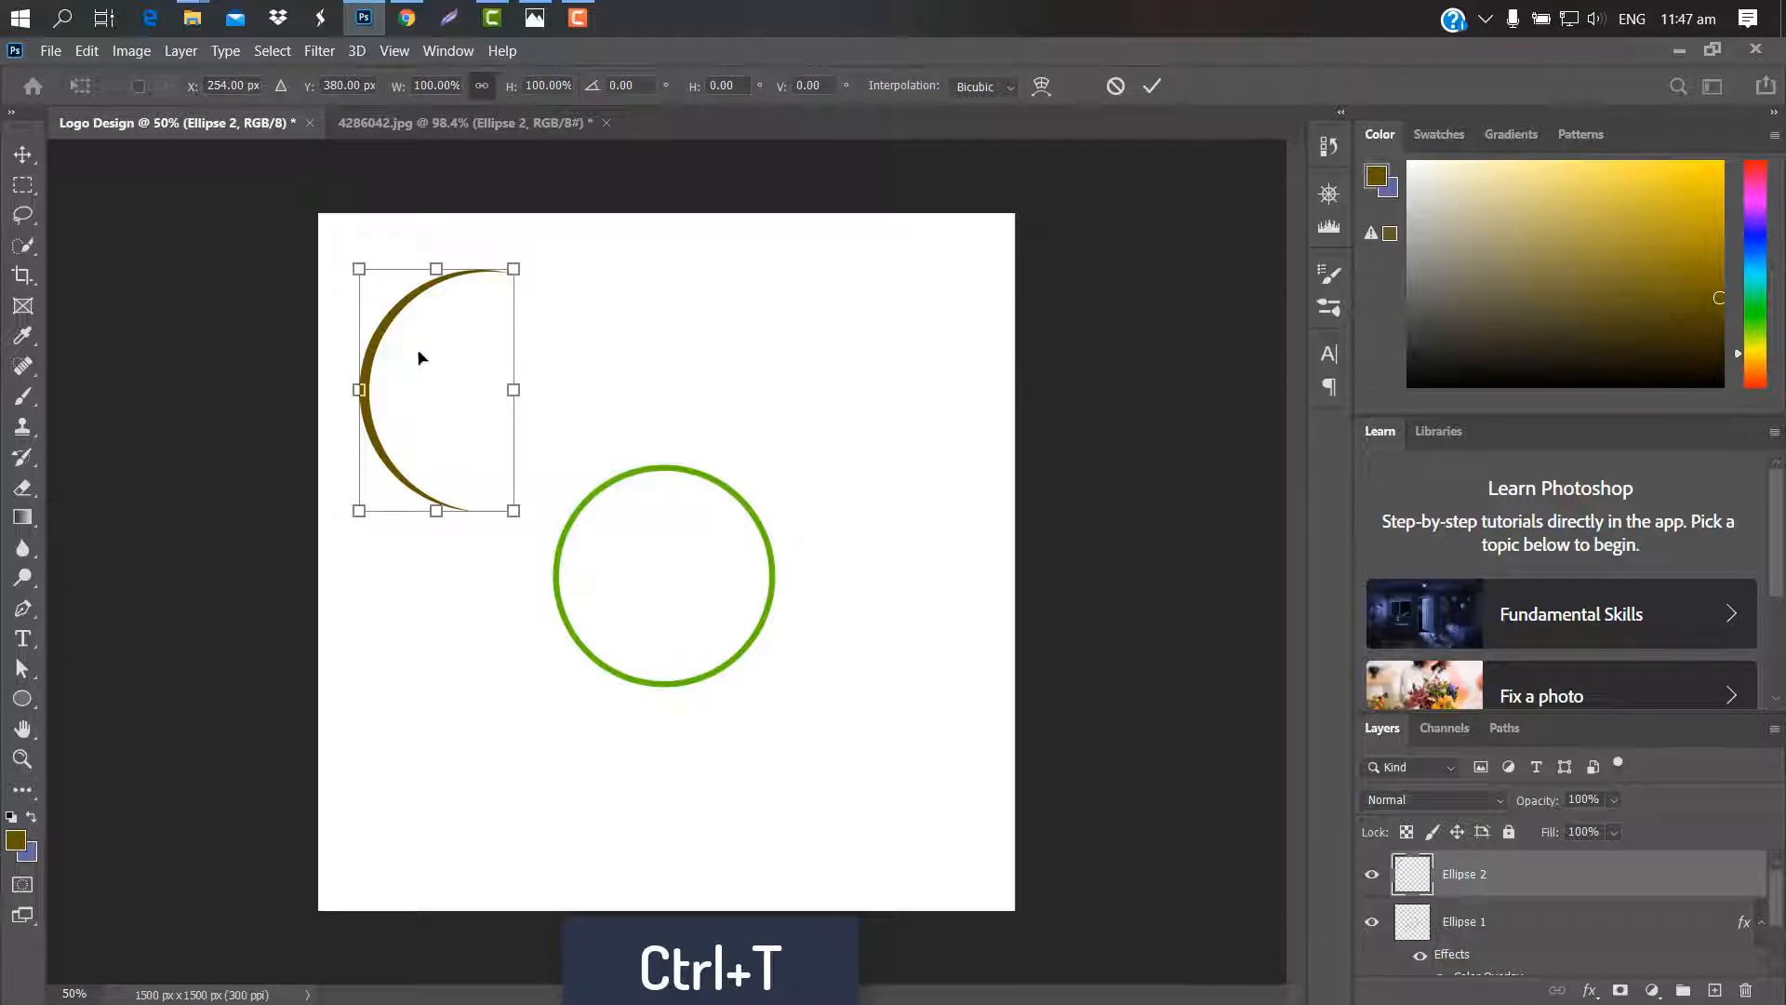
{"action": "left_click_drag", "start_coordinate": [418, 356], "coordinate": [633, 537]}
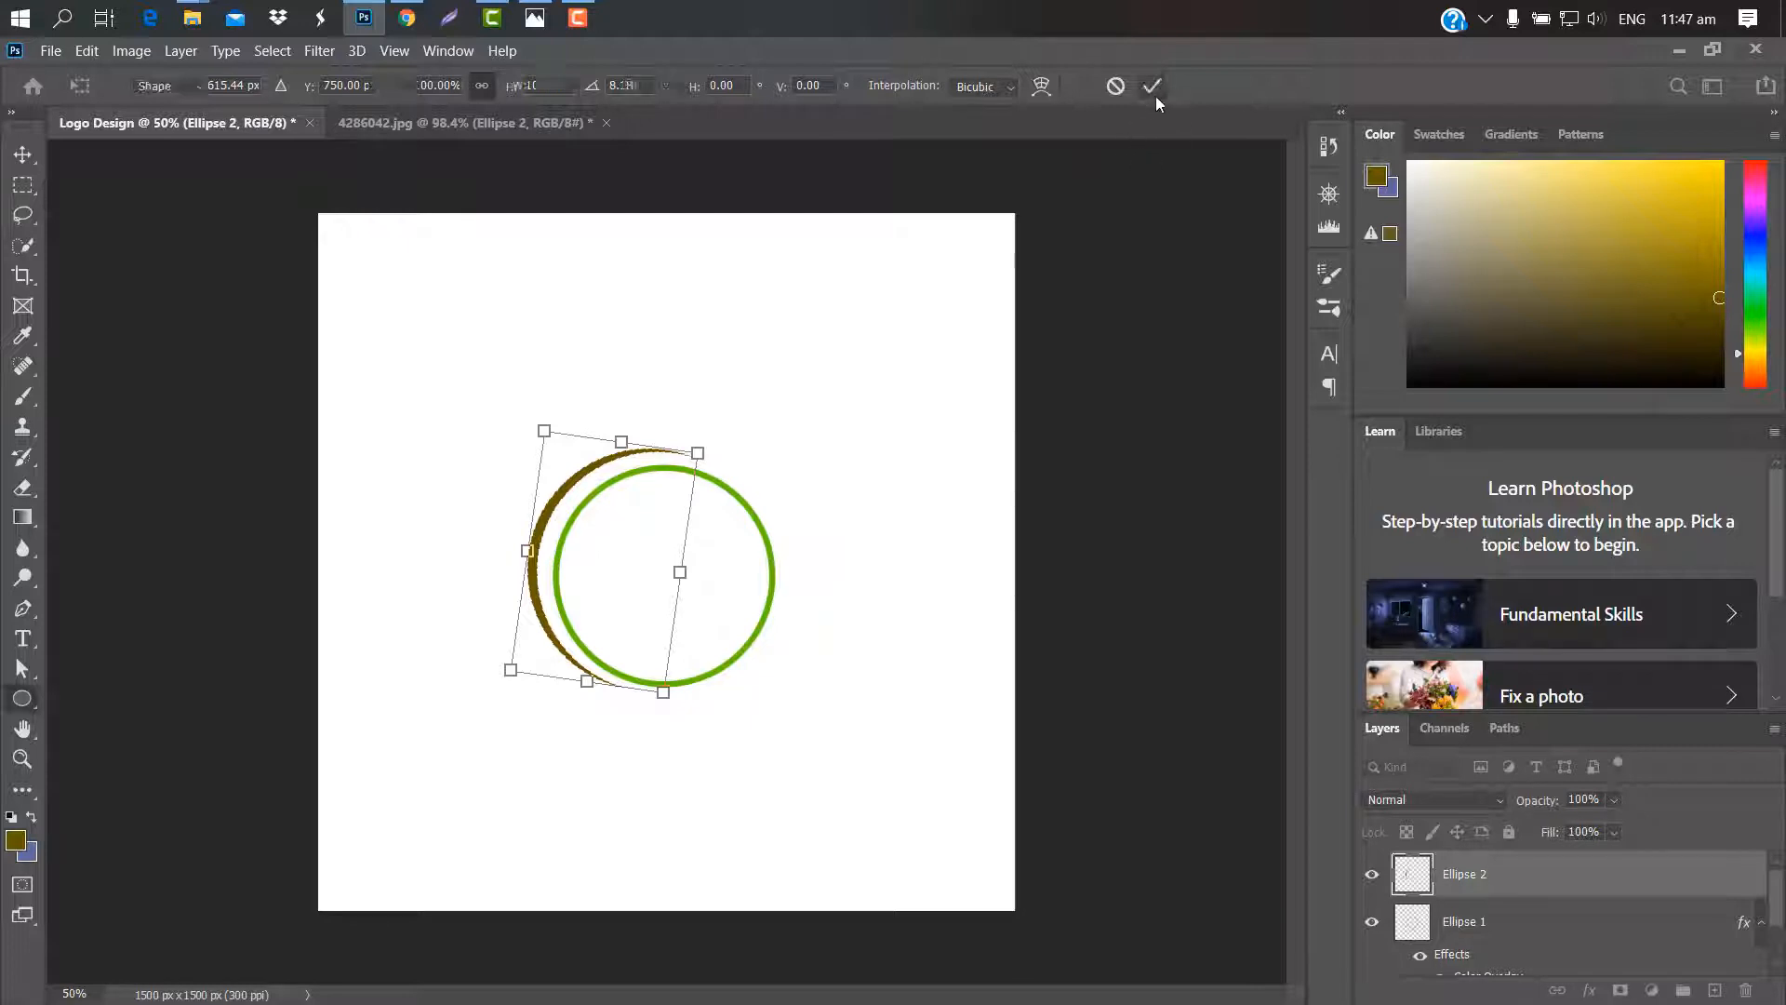
{"action": "left_click", "coordinate": [1152, 85]}
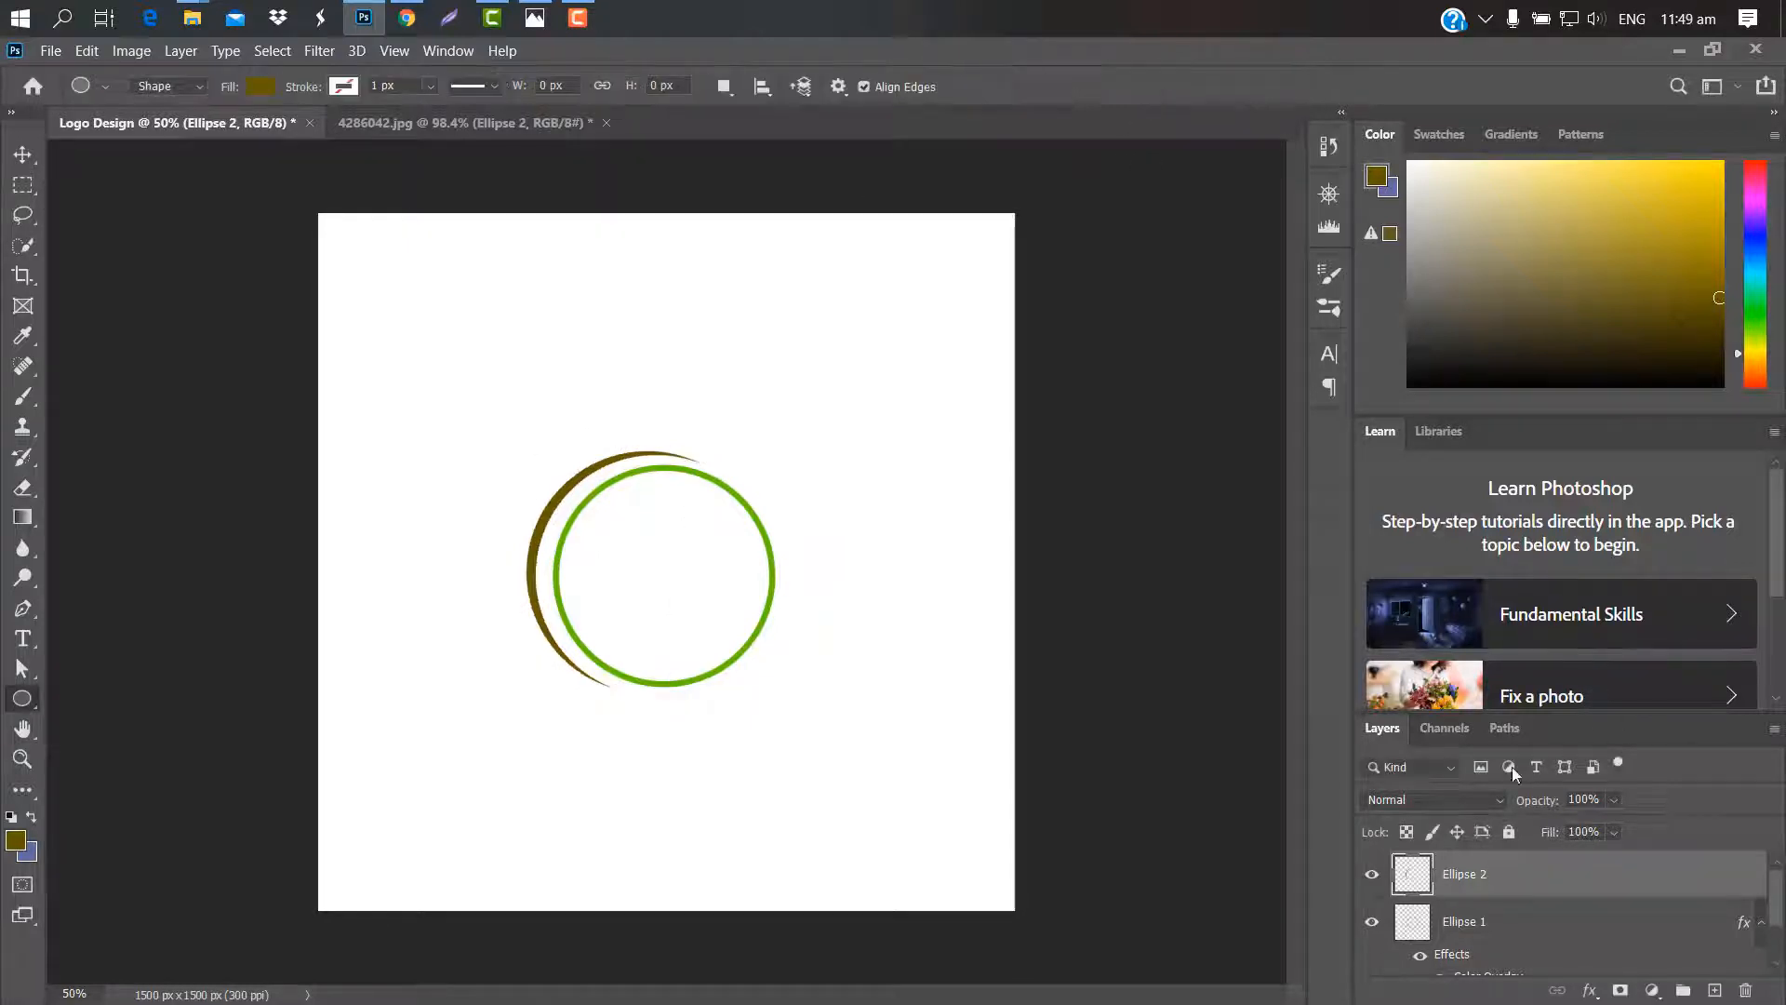
Apply a green Color Overlay at 100% opacity to the Ellipse 2 crescent
{"action": "double_click", "coordinate": [1557, 867]}
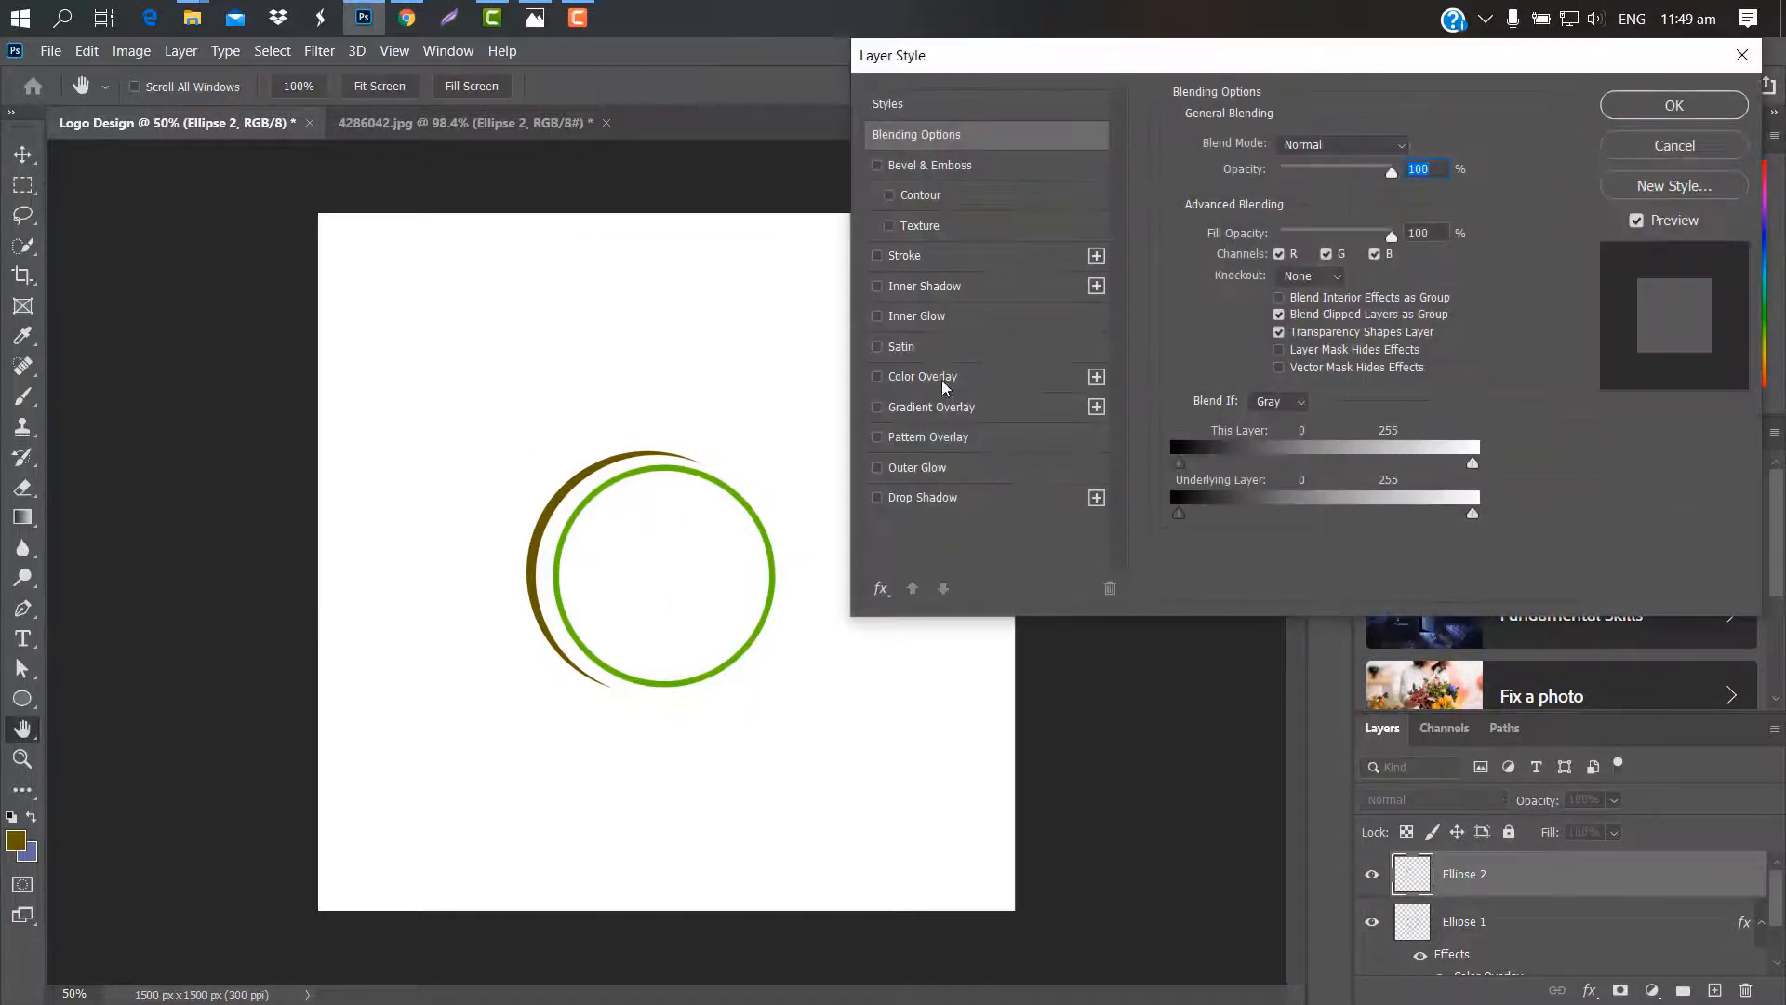
{"action": "left_click", "coordinate": [968, 377]}
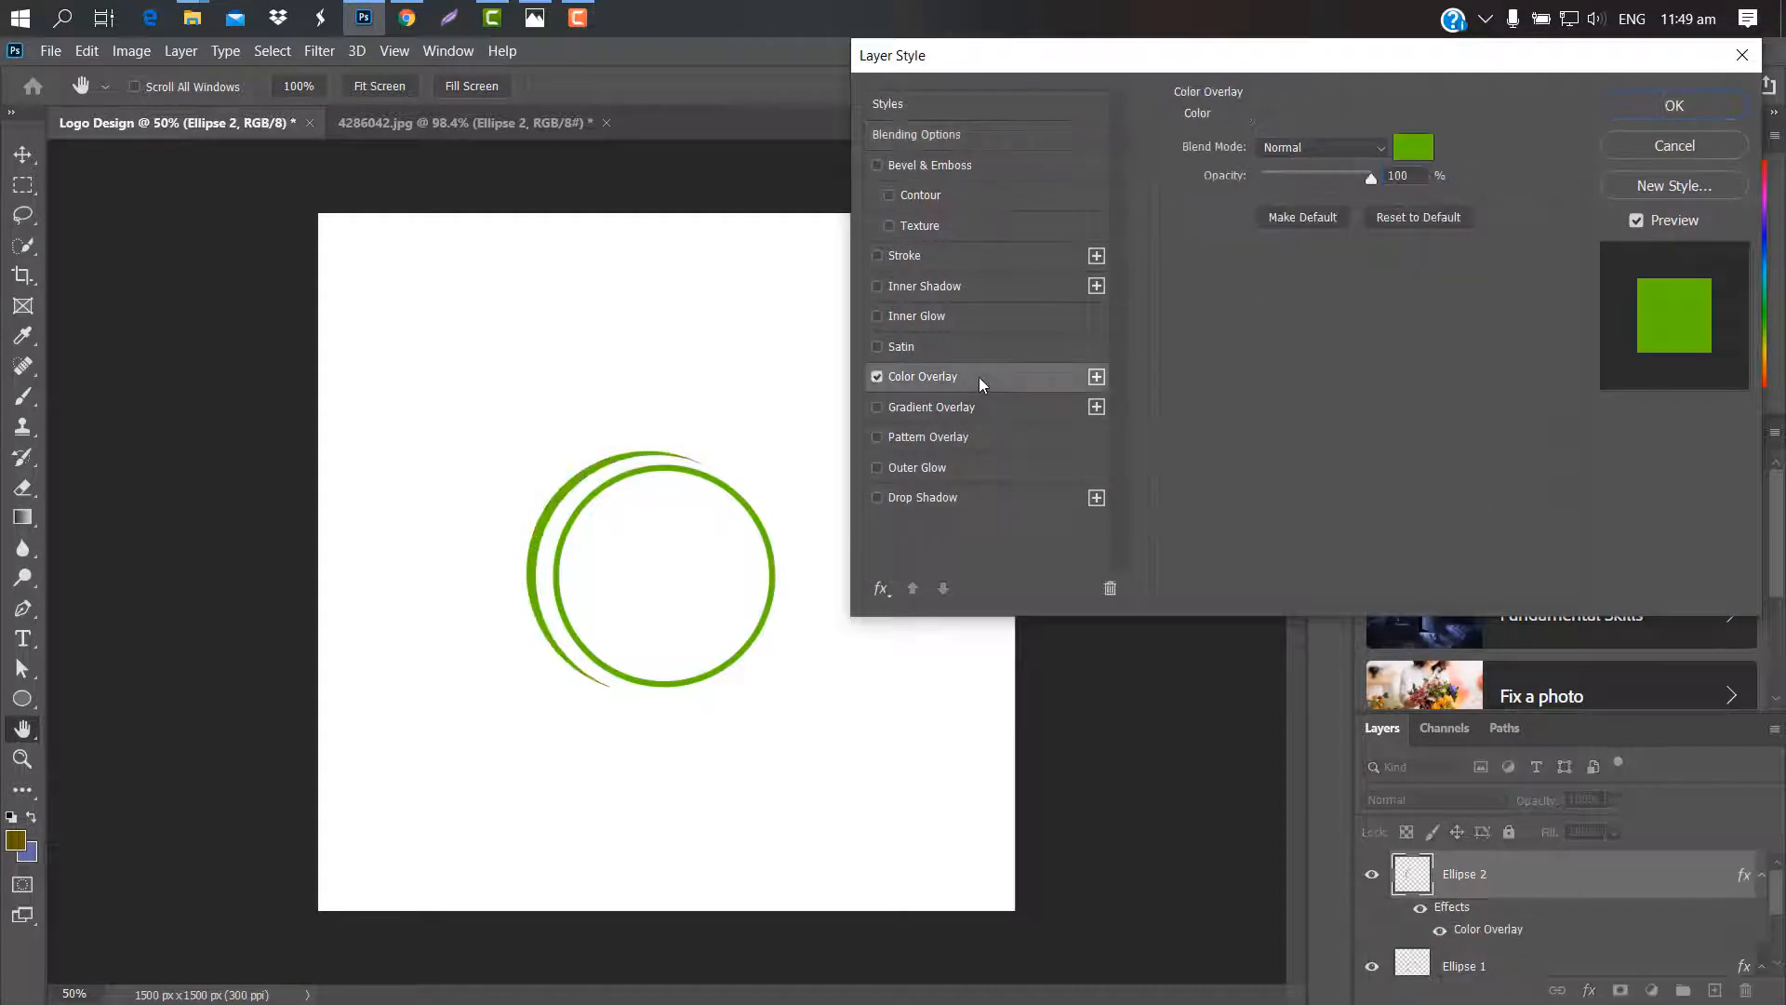
{"action": "left_click", "coordinate": [1672, 104]}
Draw a third circle, enlarge it to about 108%, and place it inside the green ring at about X 753, Y 797 px
{"action": "key", "text": "u"}
{"action": "left_click_drag", "start_coordinate": [589, 528], "coordinate": [762, 702]}
{"action": "key", "text": "ctrl+t"}
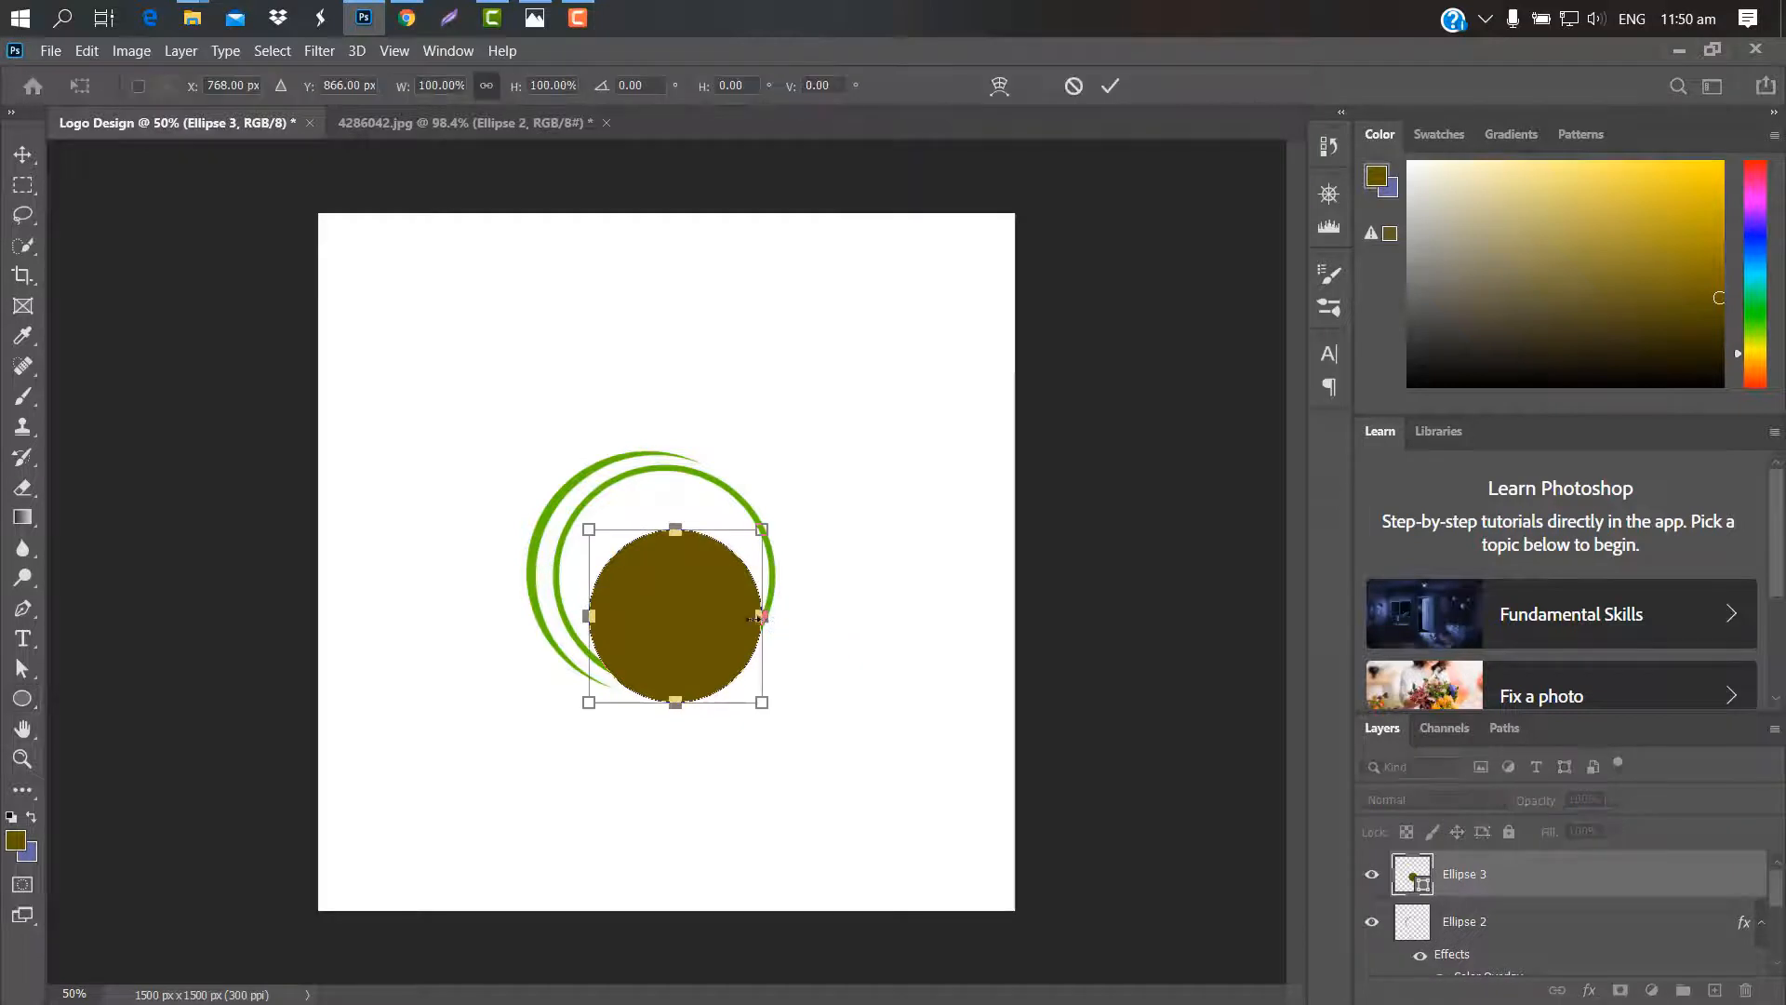
{"action": "key", "text": "Up"}
{"action": "key", "text": "Up"}
{"action": "key", "text": "Up"}
{"action": "key", "text": "Up"}
{"action": "key", "text": "Up"}
{"action": "key", "text": "Up"}
{"action": "key", "text": "Up"}
{"action": "key", "text": "Up"}
{"action": "key", "text": "Up"}
{"action": "key", "text": "Up"}
{"action": "key", "text": "Up"}
{"action": "key", "text": "Up"}
{"action": "key", "text": "Up"}
{"action": "key", "text": "Up"}
{"action": "key", "text": "Up"}
{"action": "key", "text": "Up"}
{"action": "key", "text": "Up"}
{"action": "key", "text": "Up"}
{"action": "key", "text": "Up"}
{"action": "key", "text": "Up"}
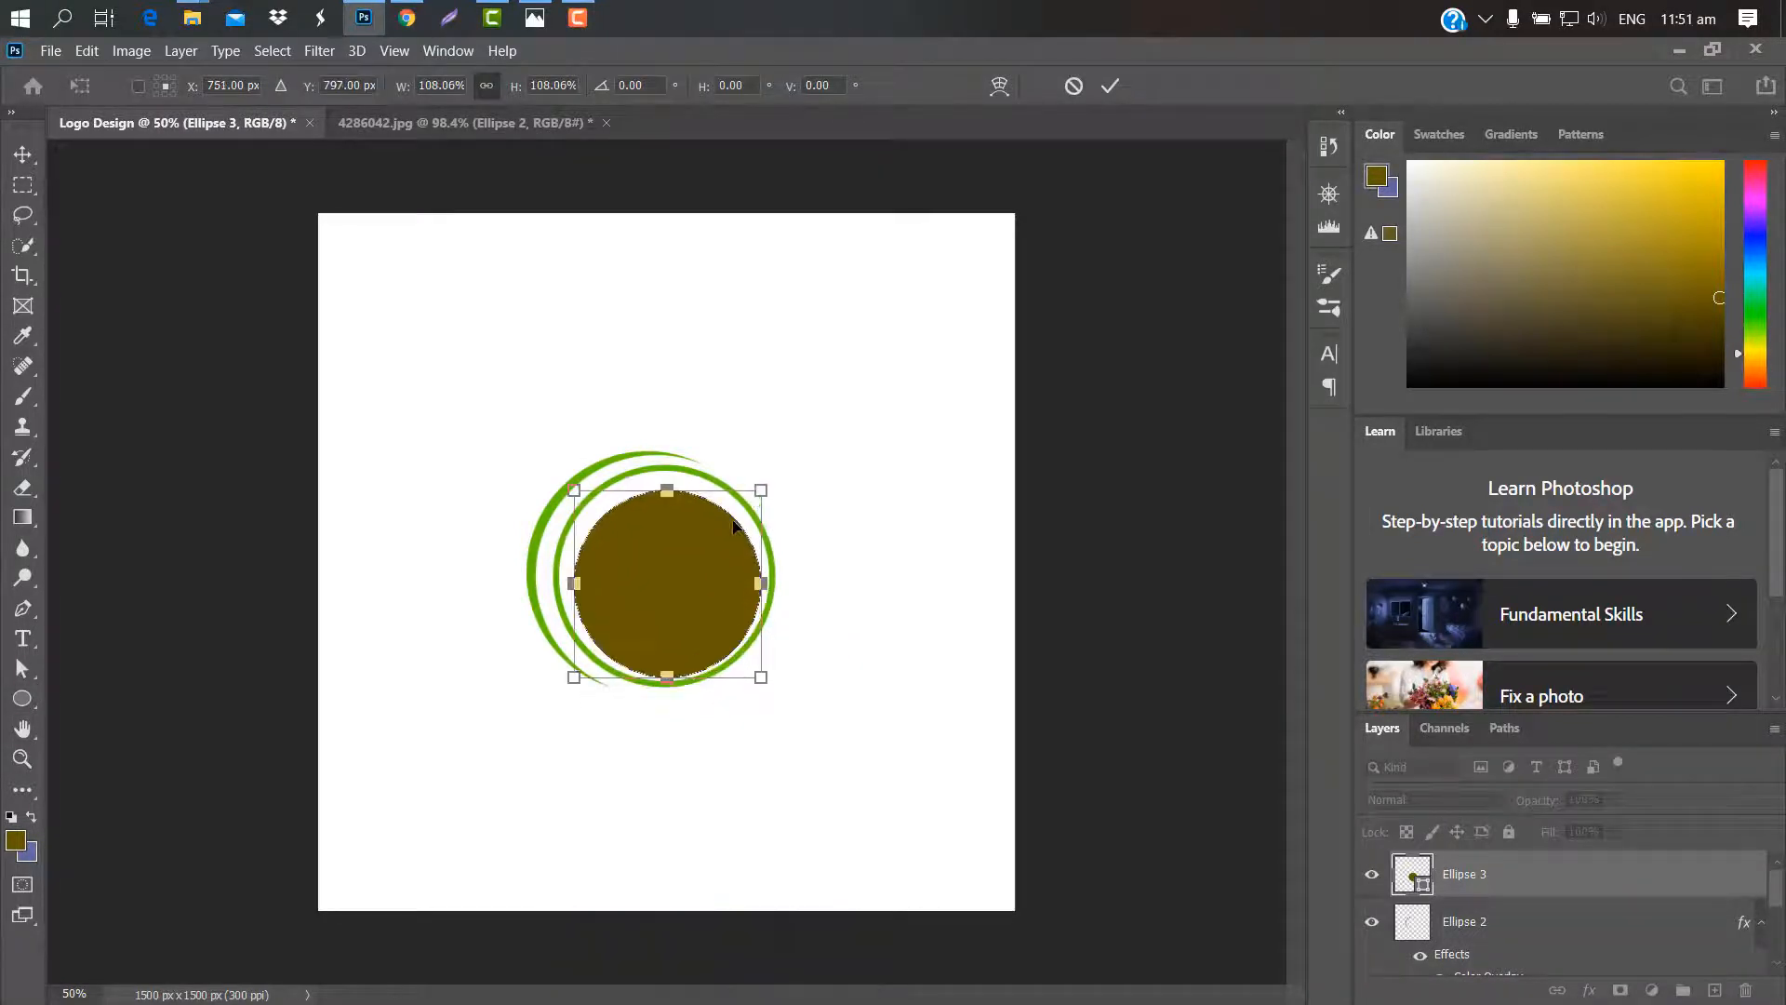
{"action": "key", "text": "Right"}
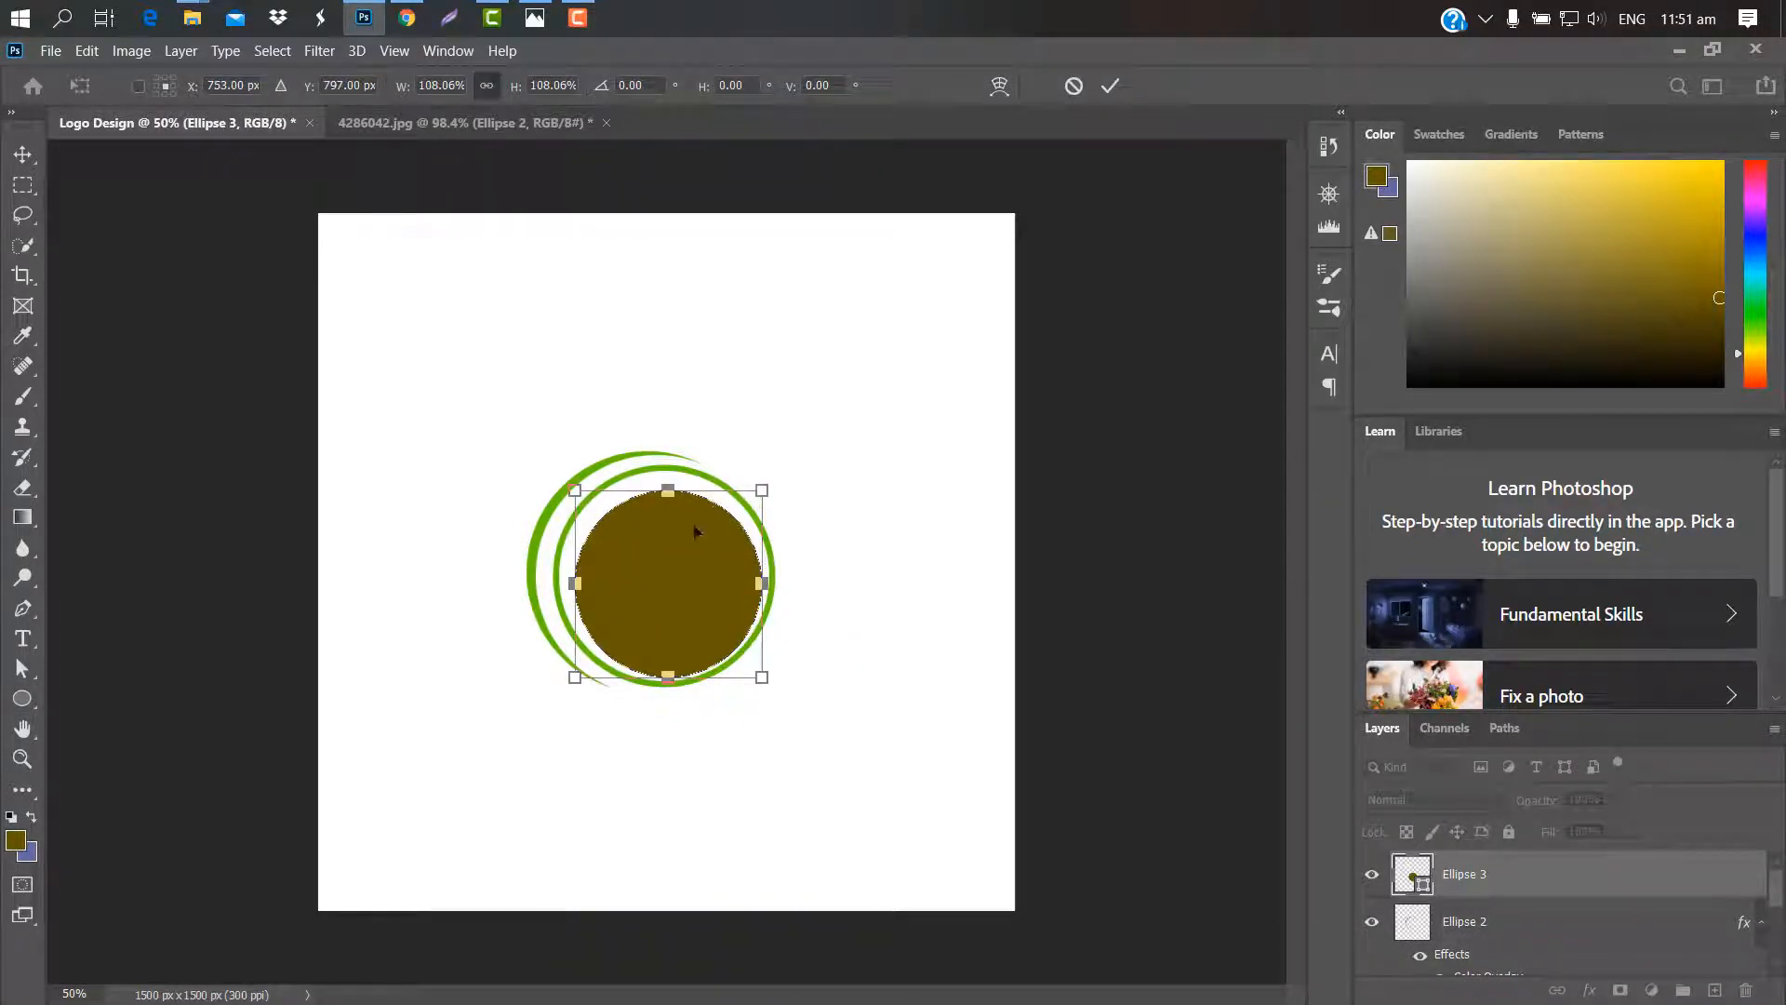
{"action": "left_click", "coordinate": [1109, 86]}
Duplicate the Ellipse 3 circle and change the copy's fill color to black
{"action": "left_click_drag", "start_coordinate": [1548, 872], "coordinate": [1717, 988]}
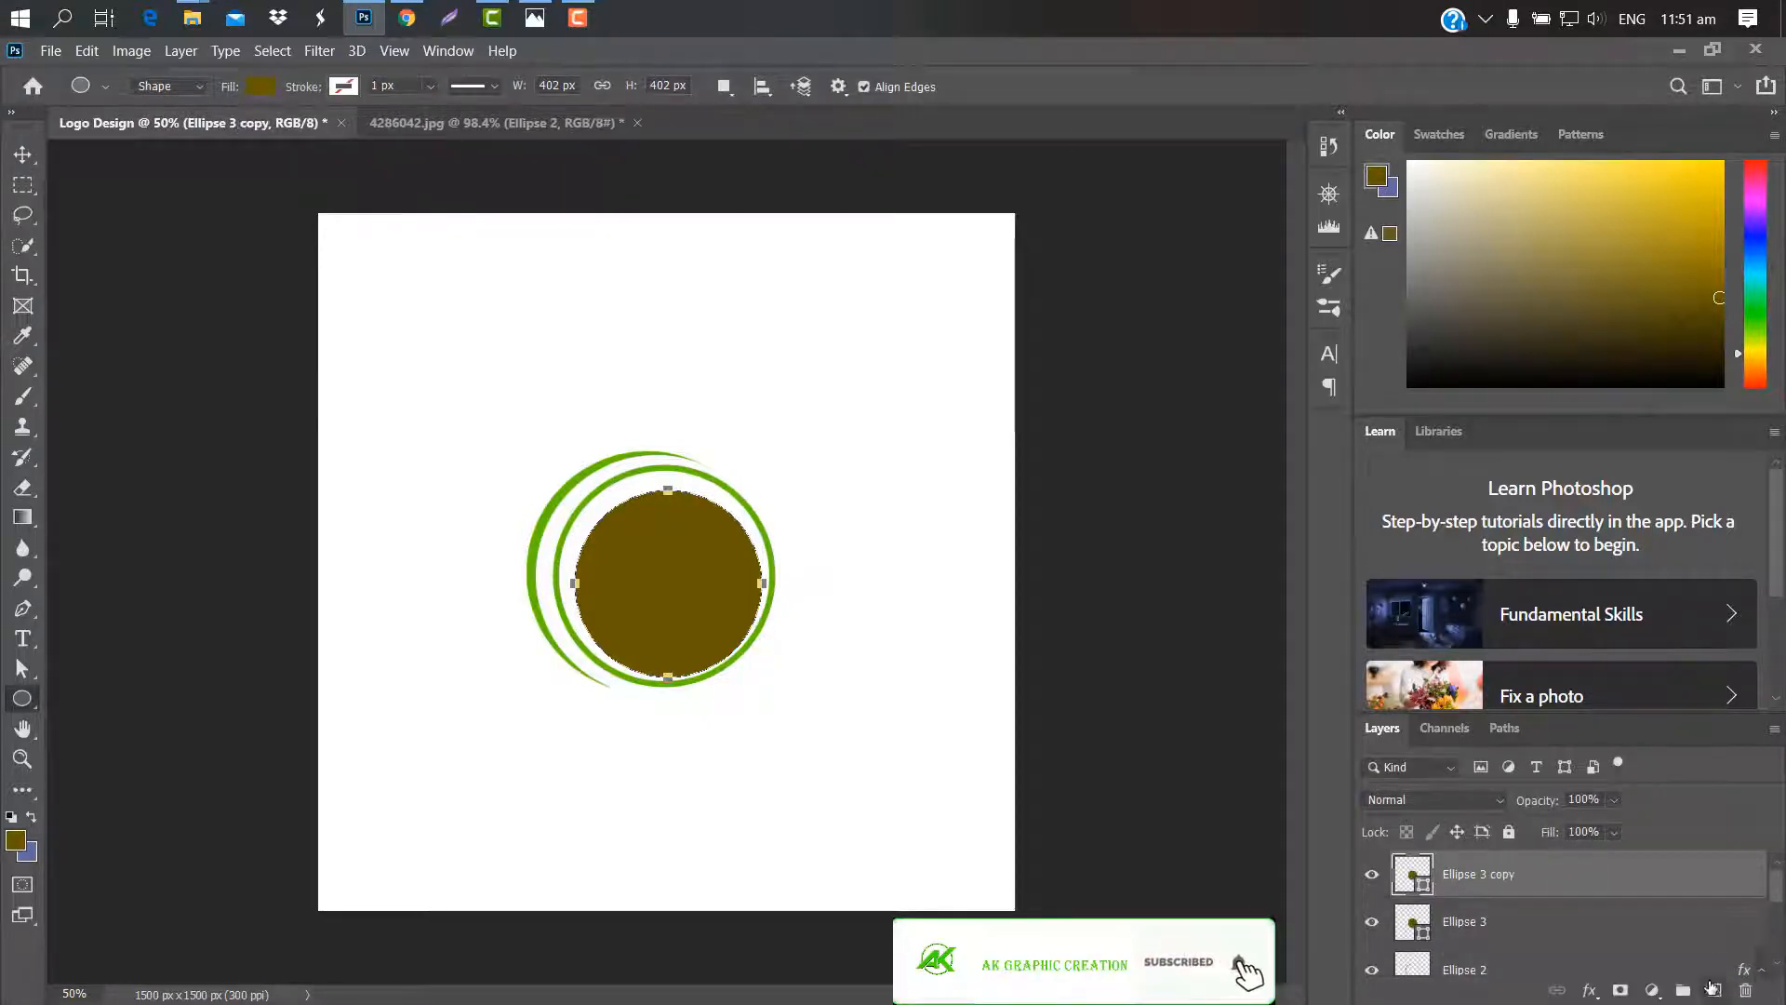
{"action": "double_click", "coordinate": [1414, 875]}
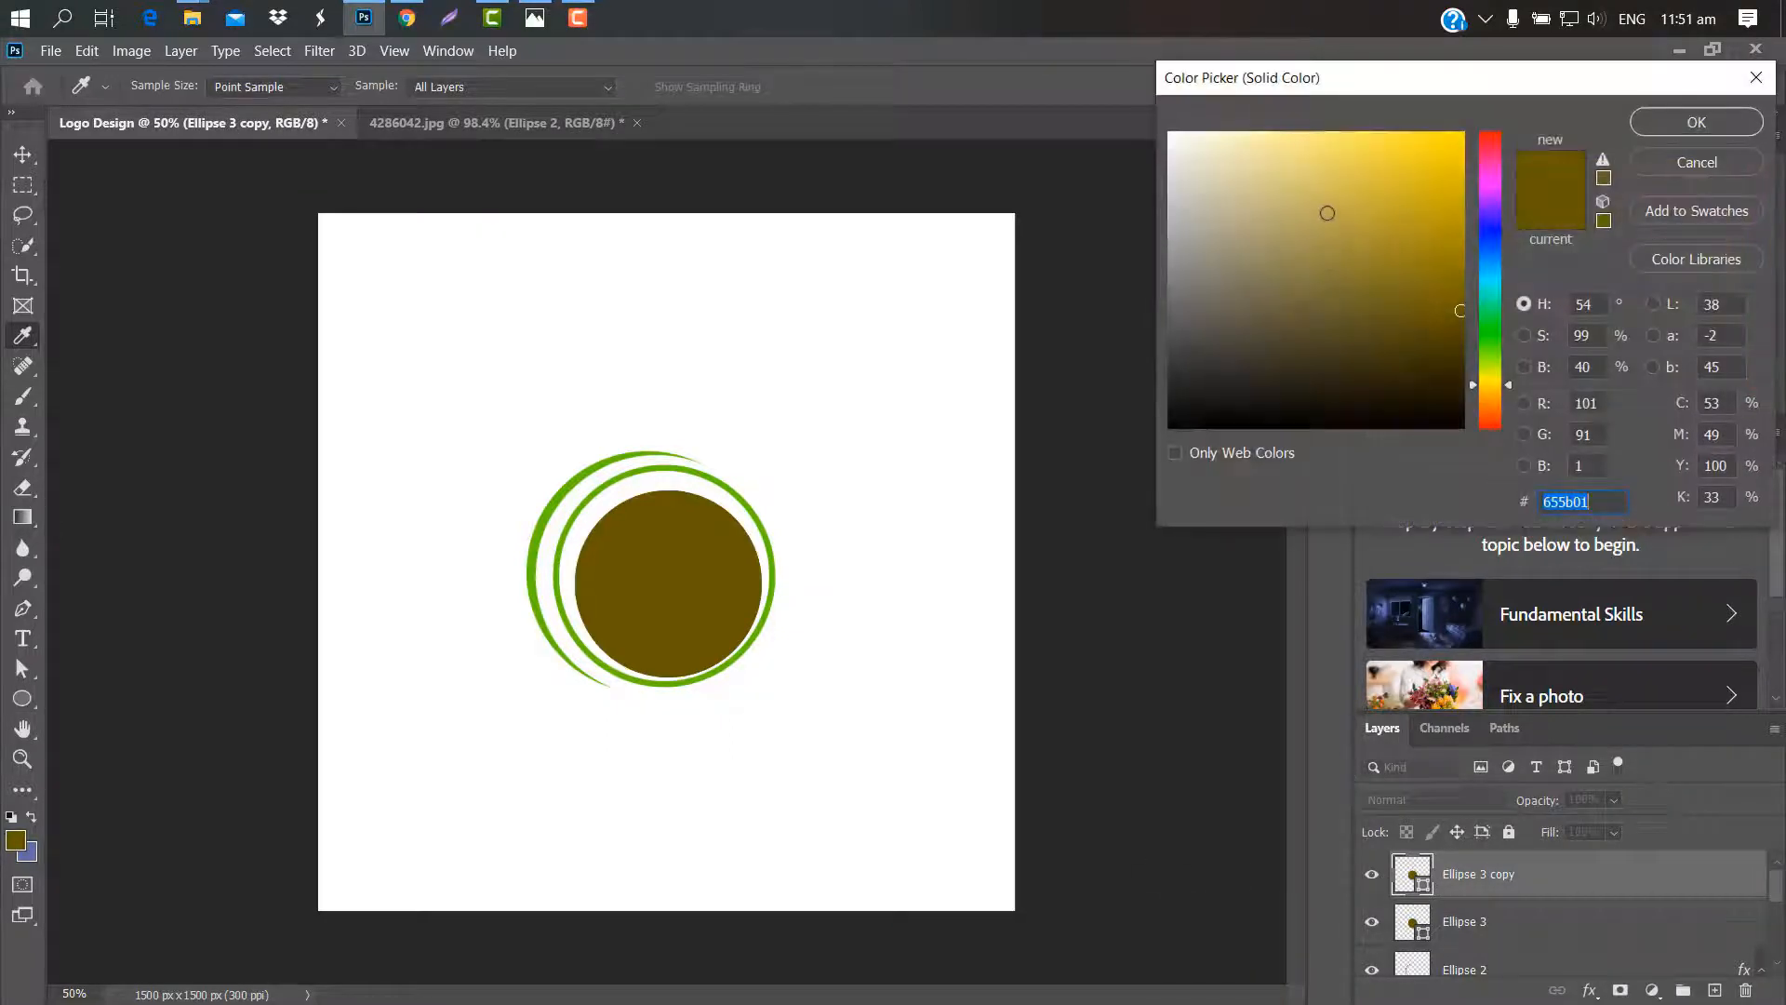
{"action": "left_click_drag", "start_coordinate": [1328, 213], "coordinate": [1171, 421]}
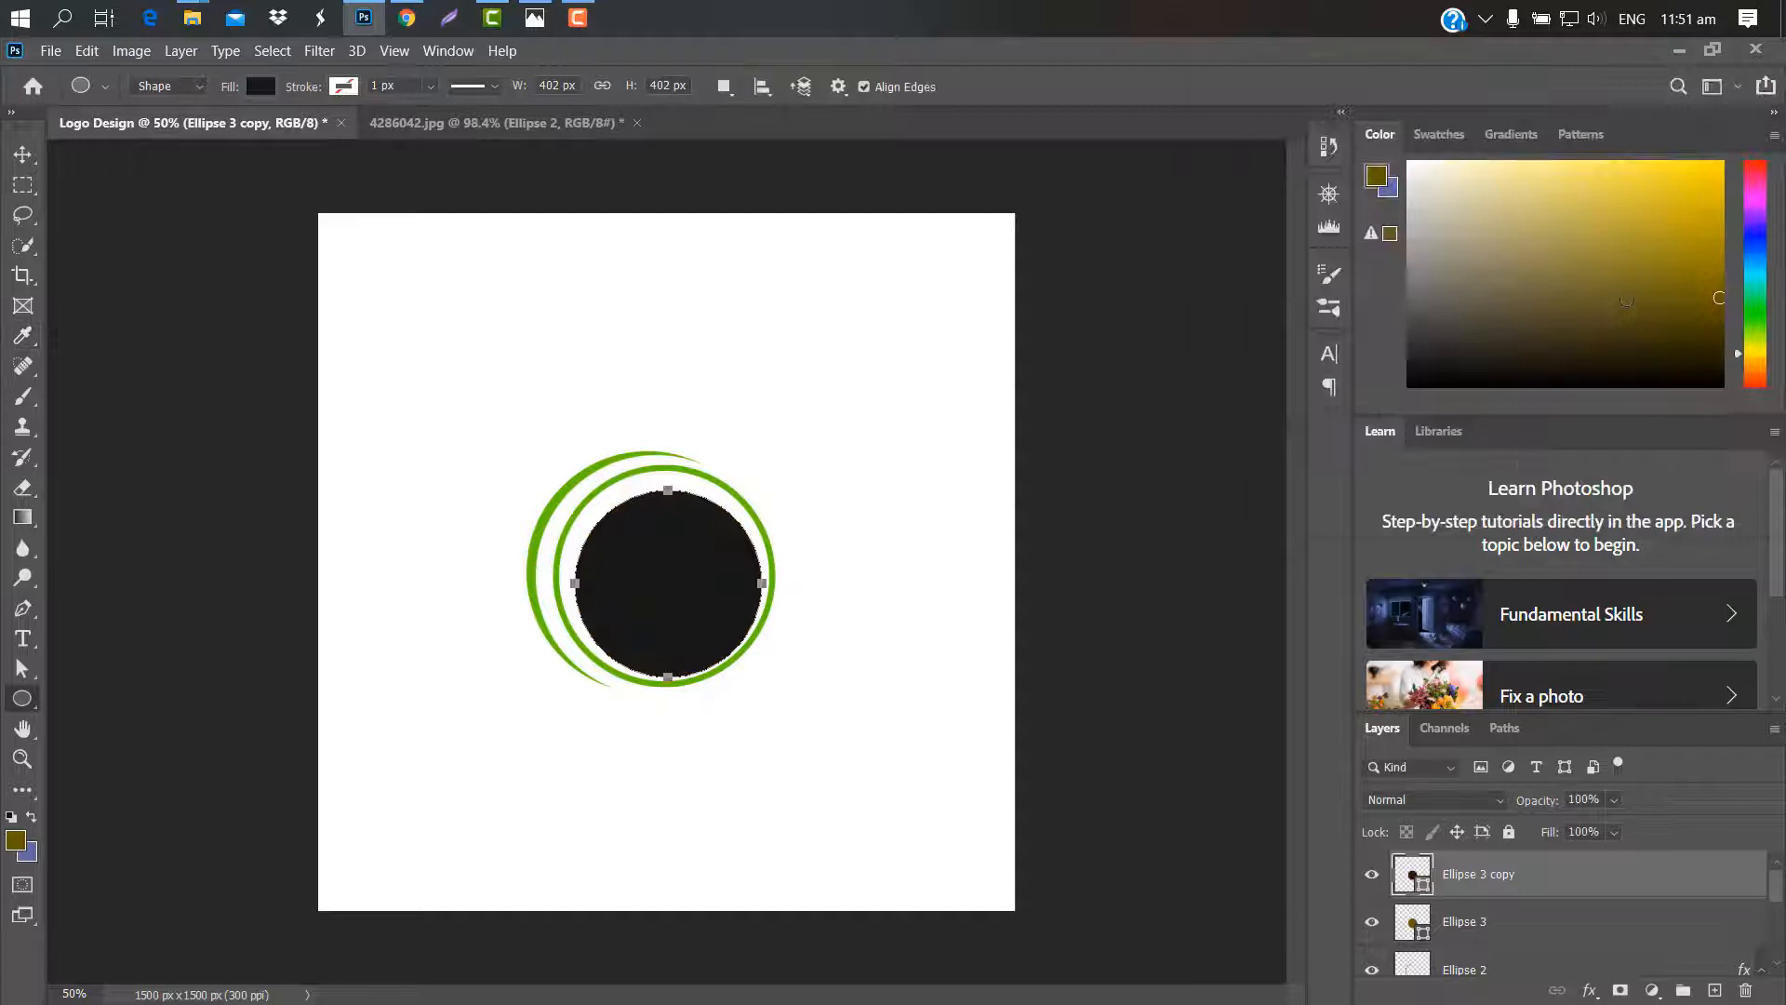
Scale the black copy to about 95.77% and offset it up and right to about X 761.5, Y 788.5 px
{"action": "key", "text": "ctrl+t"}
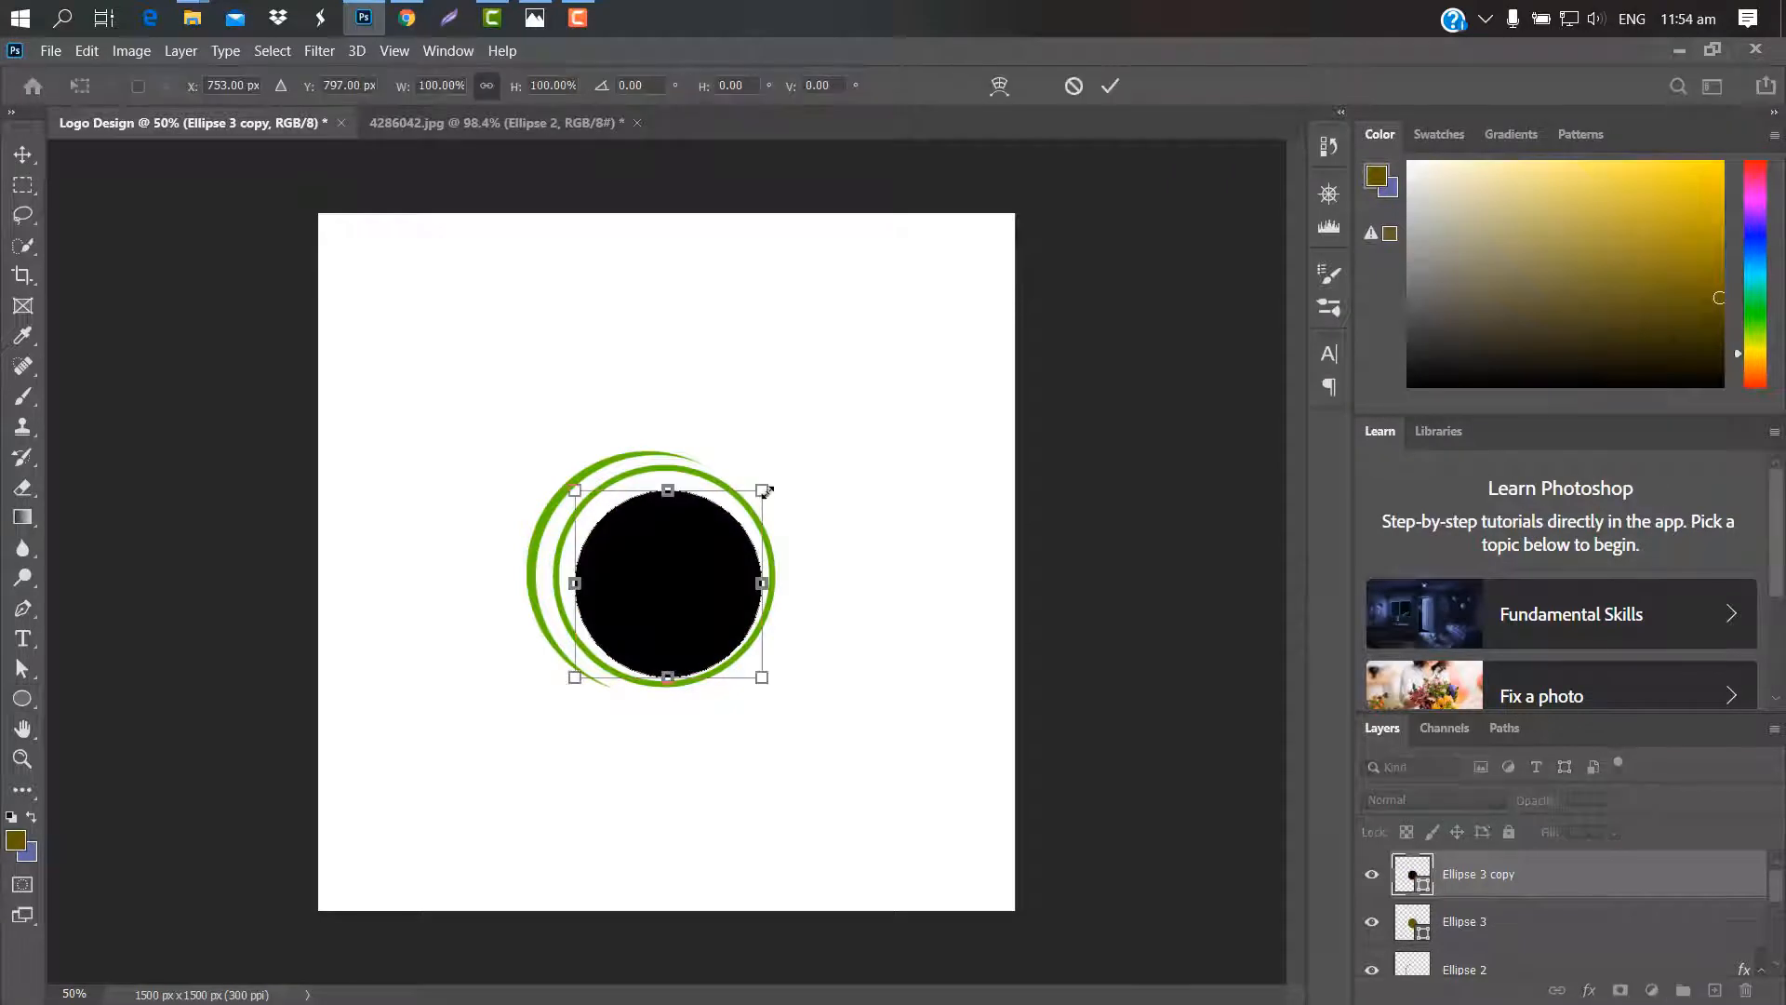
{"action": "left_click_drag", "start_coordinate": [764, 490], "coordinate": [753, 498]}
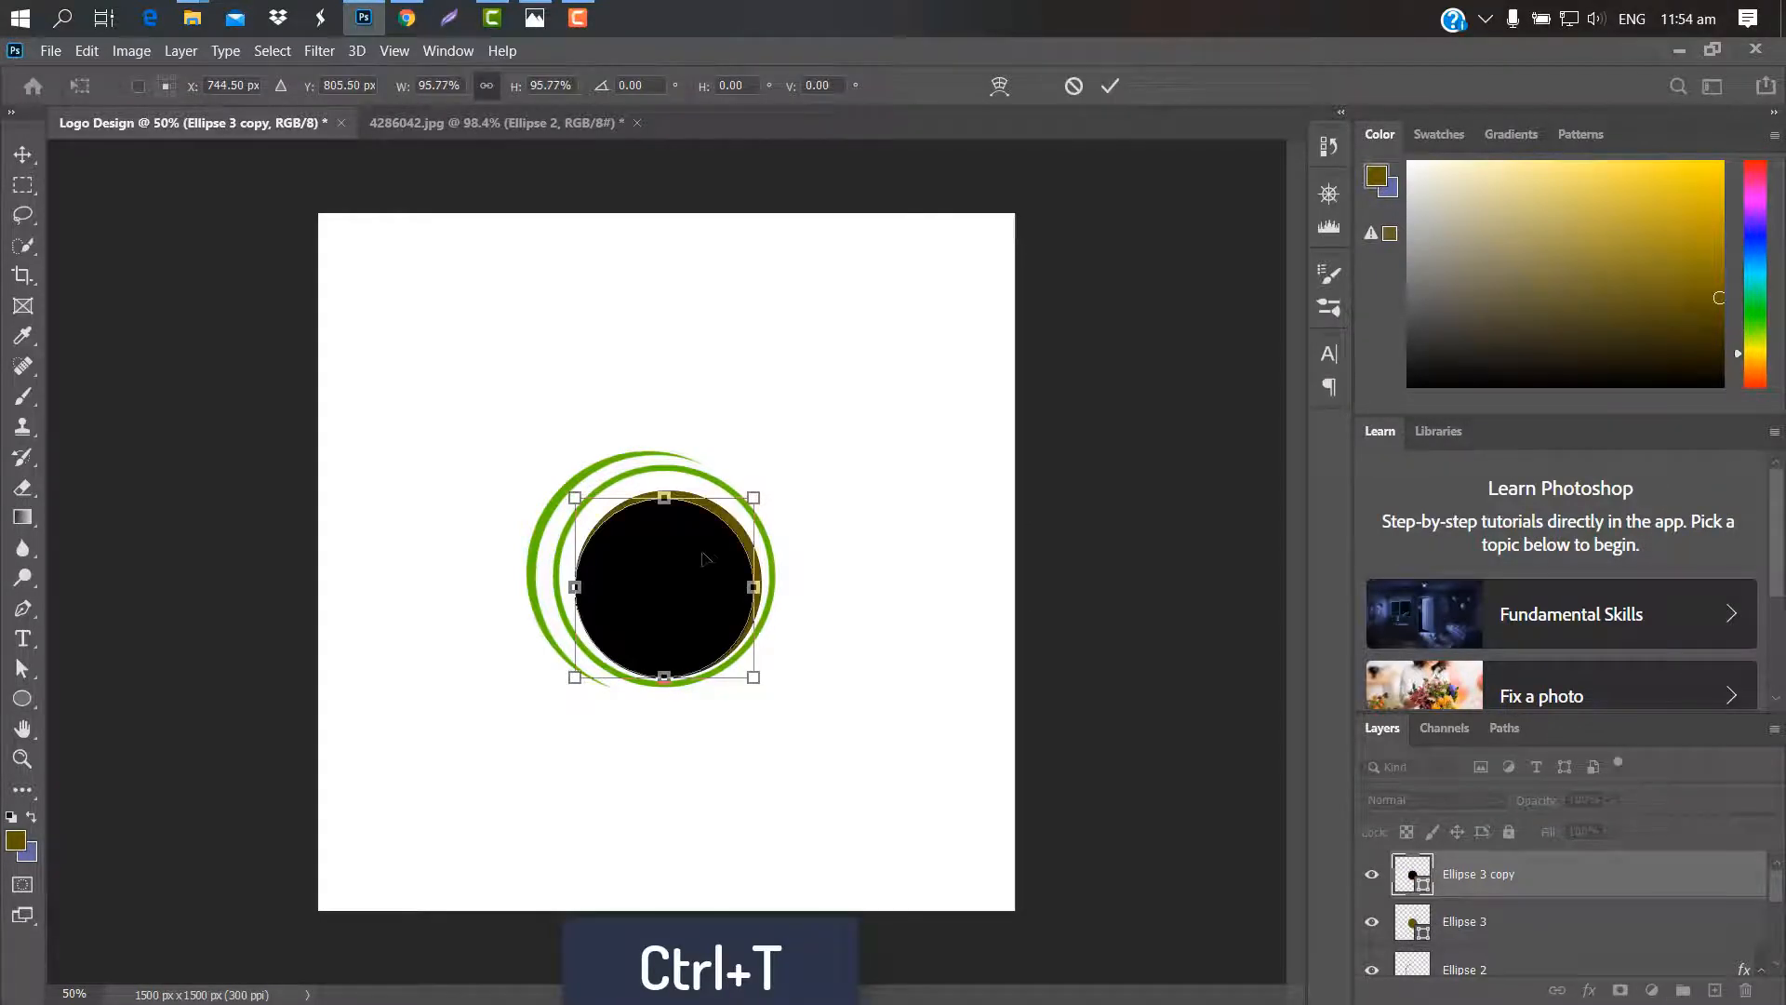
{"action": "left_click_drag", "start_coordinate": [705, 558], "coordinate": [711, 551]}
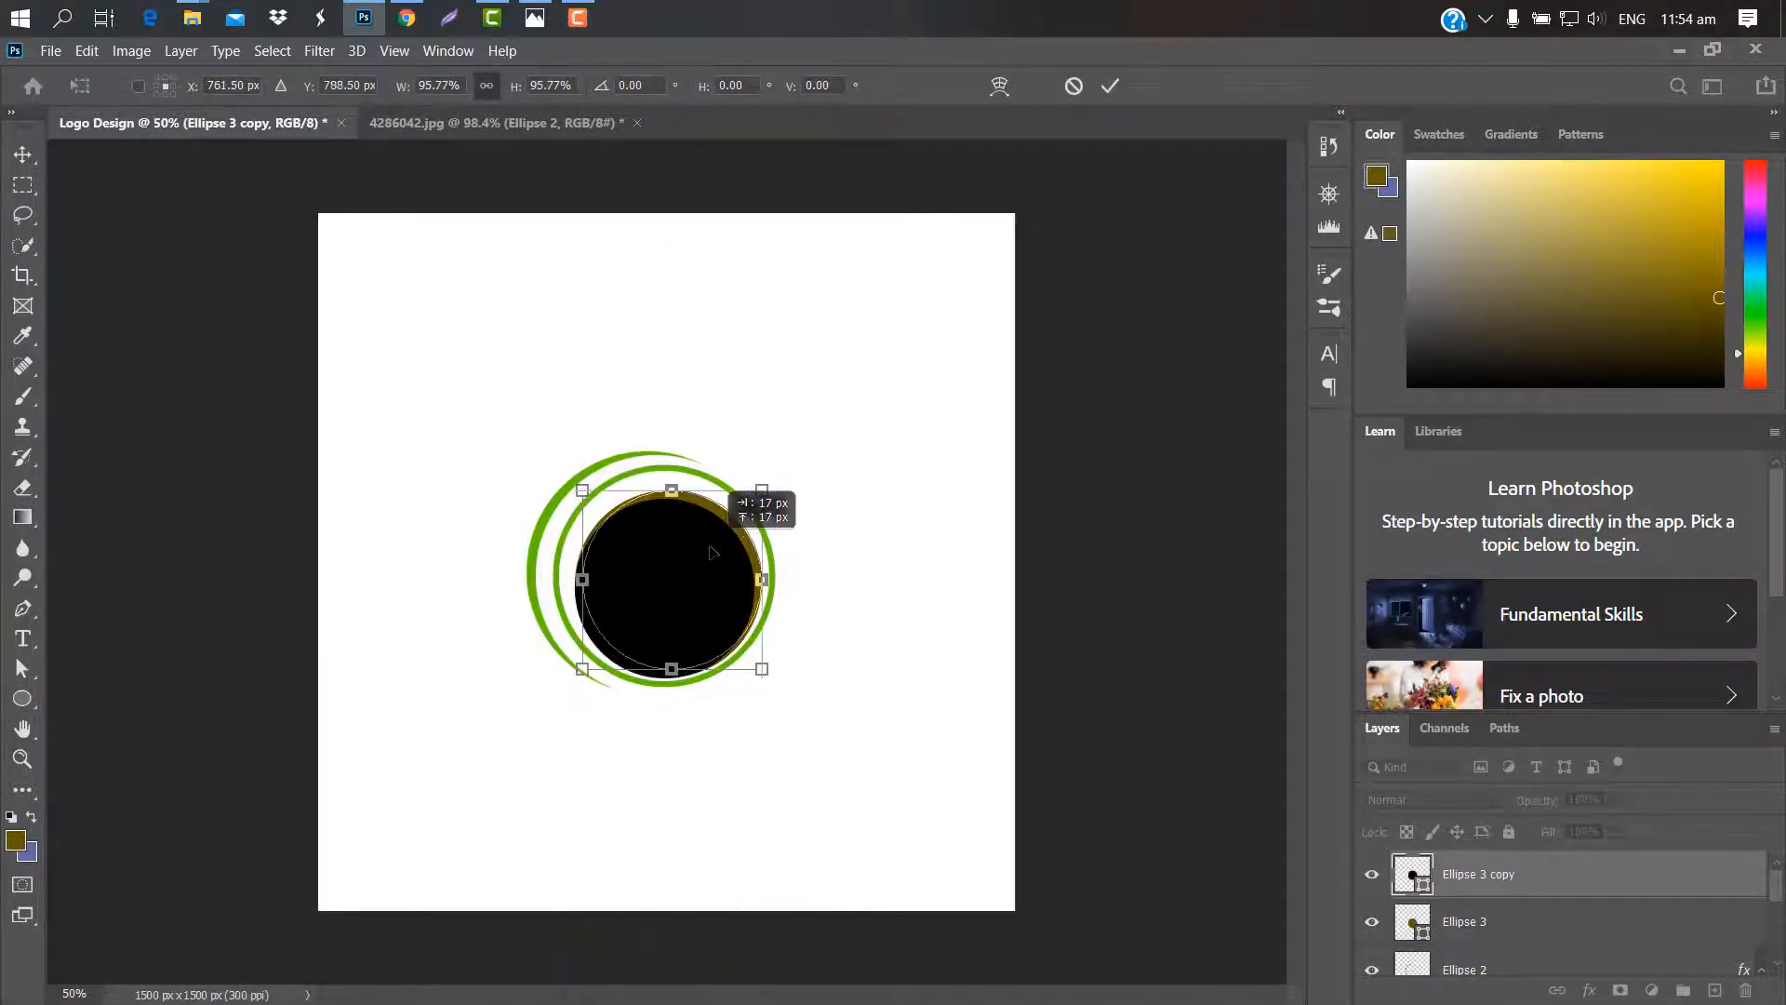
{"action": "left_click", "coordinate": [1112, 89]}
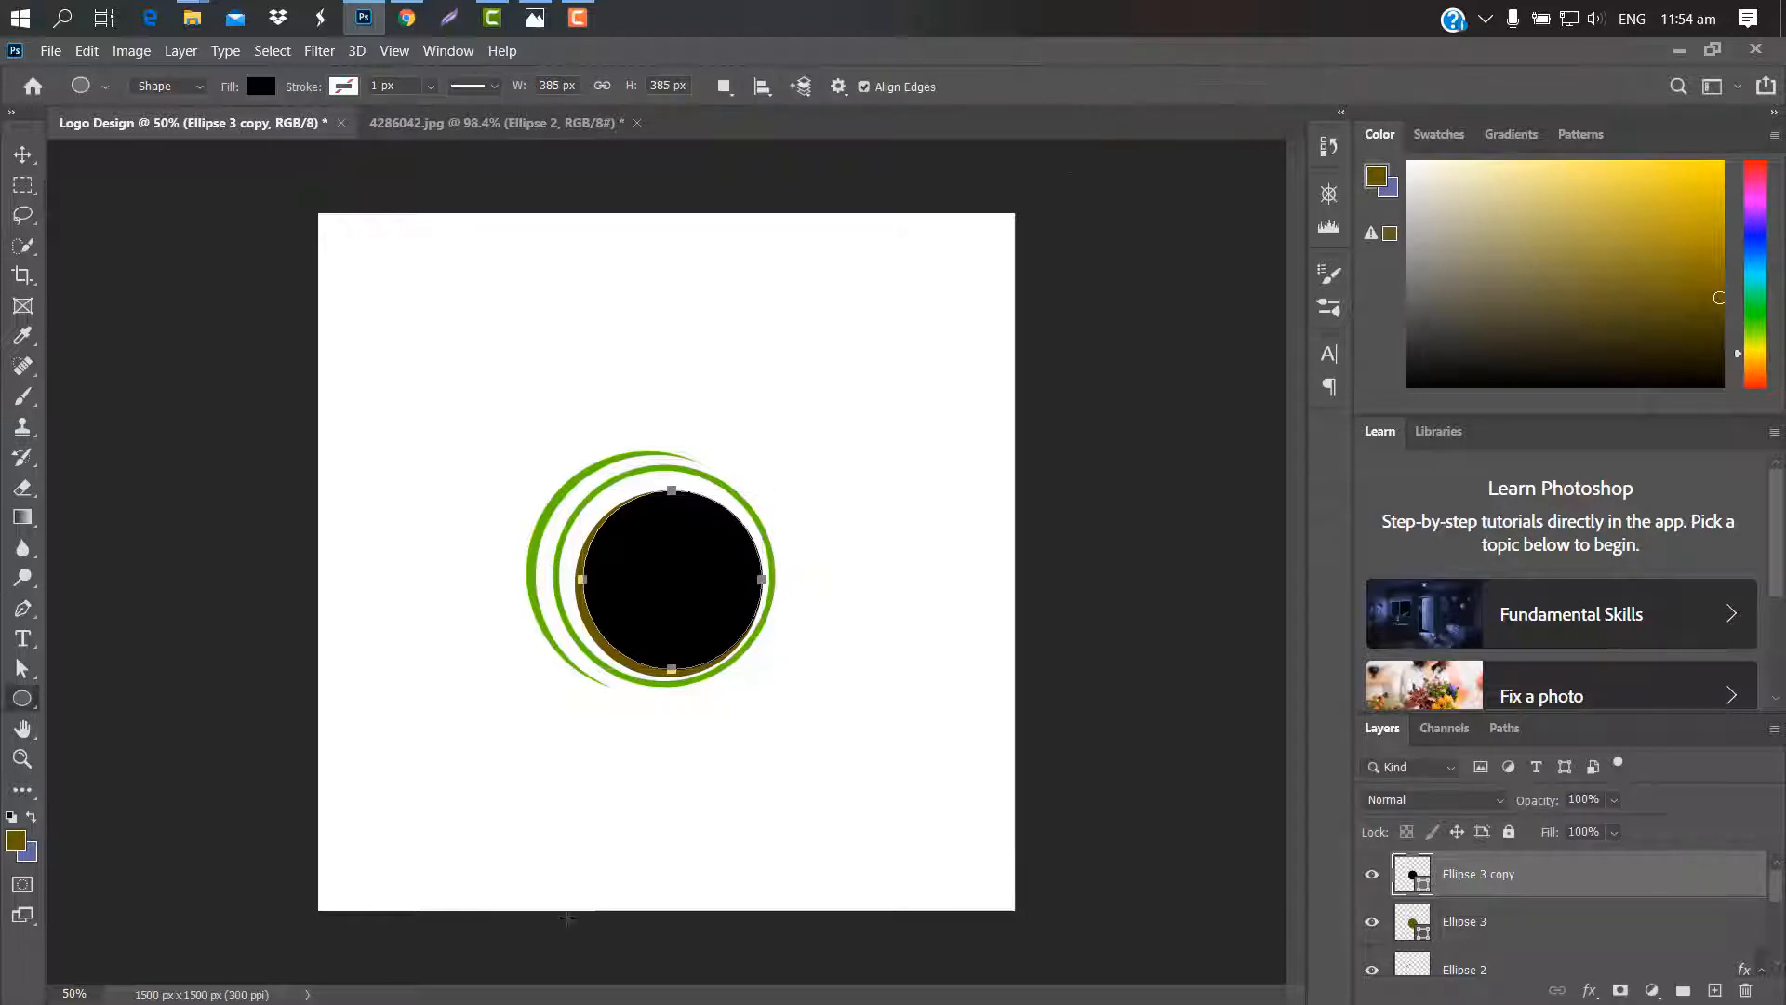
Cut the black copy's outline out of the rasterized Ellipse 3 layer to leave a crescent, and delete the copy
{"action": "left_click", "coordinate": [1414, 877], "text": "ctrl"}
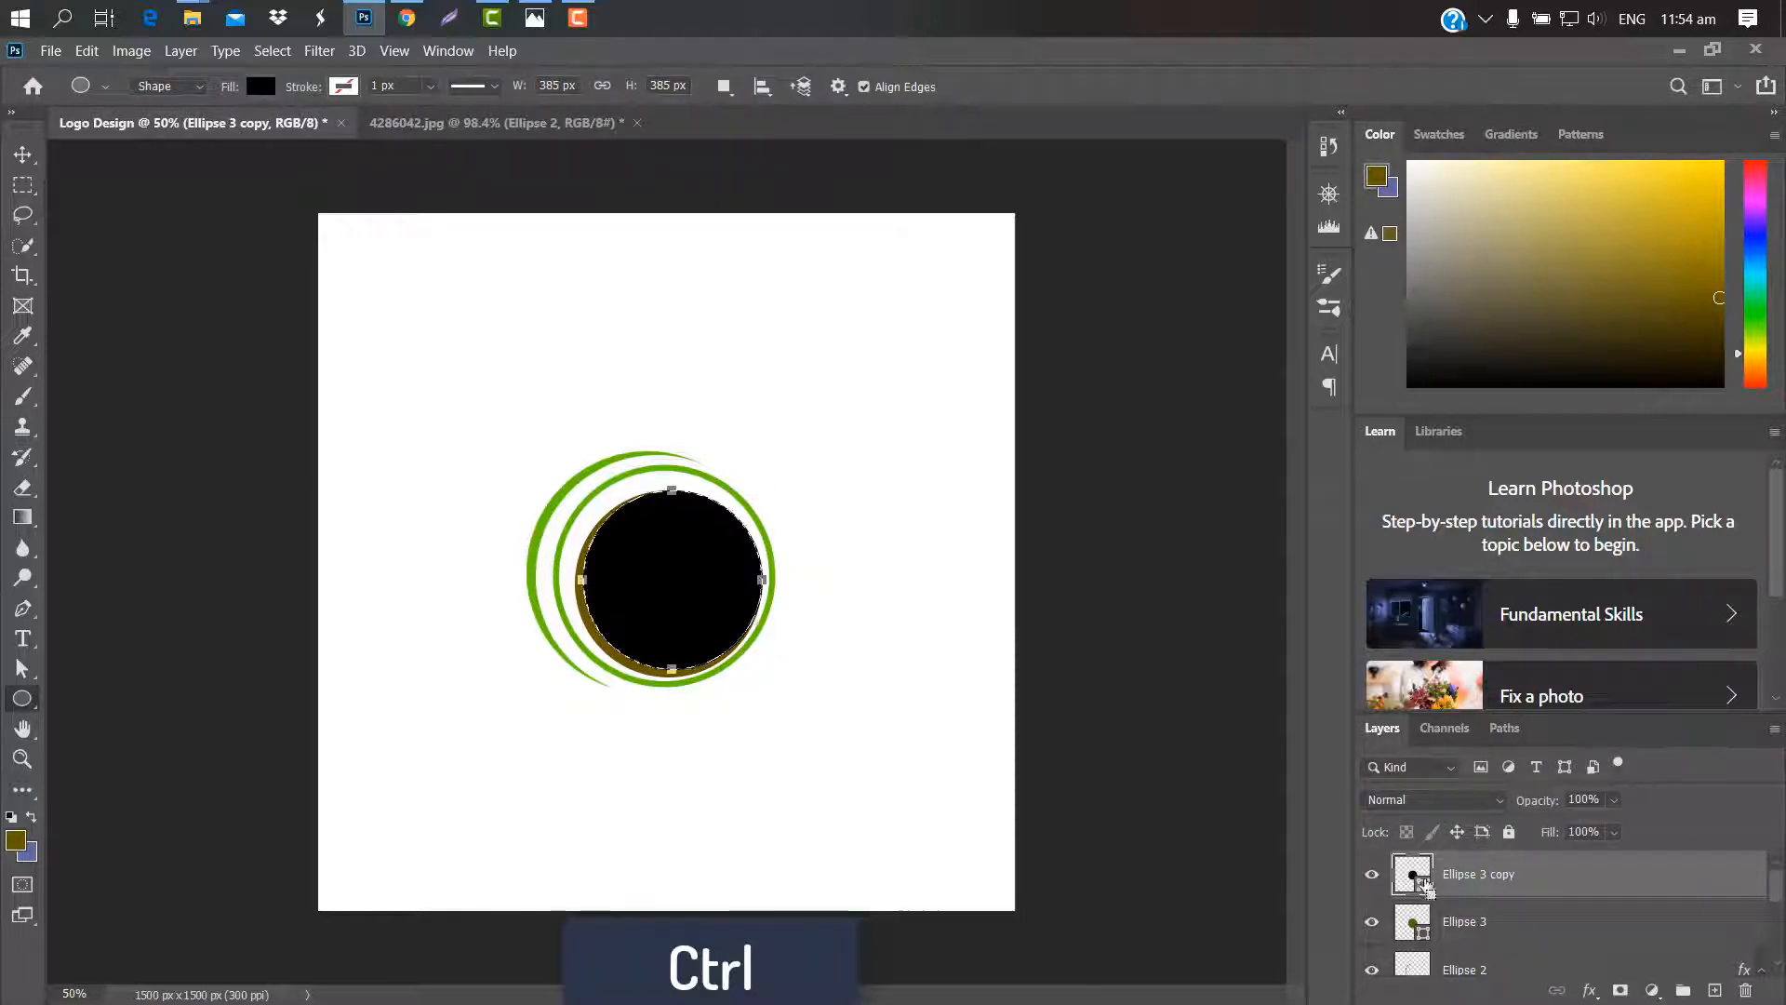
{"action": "left_click", "coordinate": [1522, 921]}
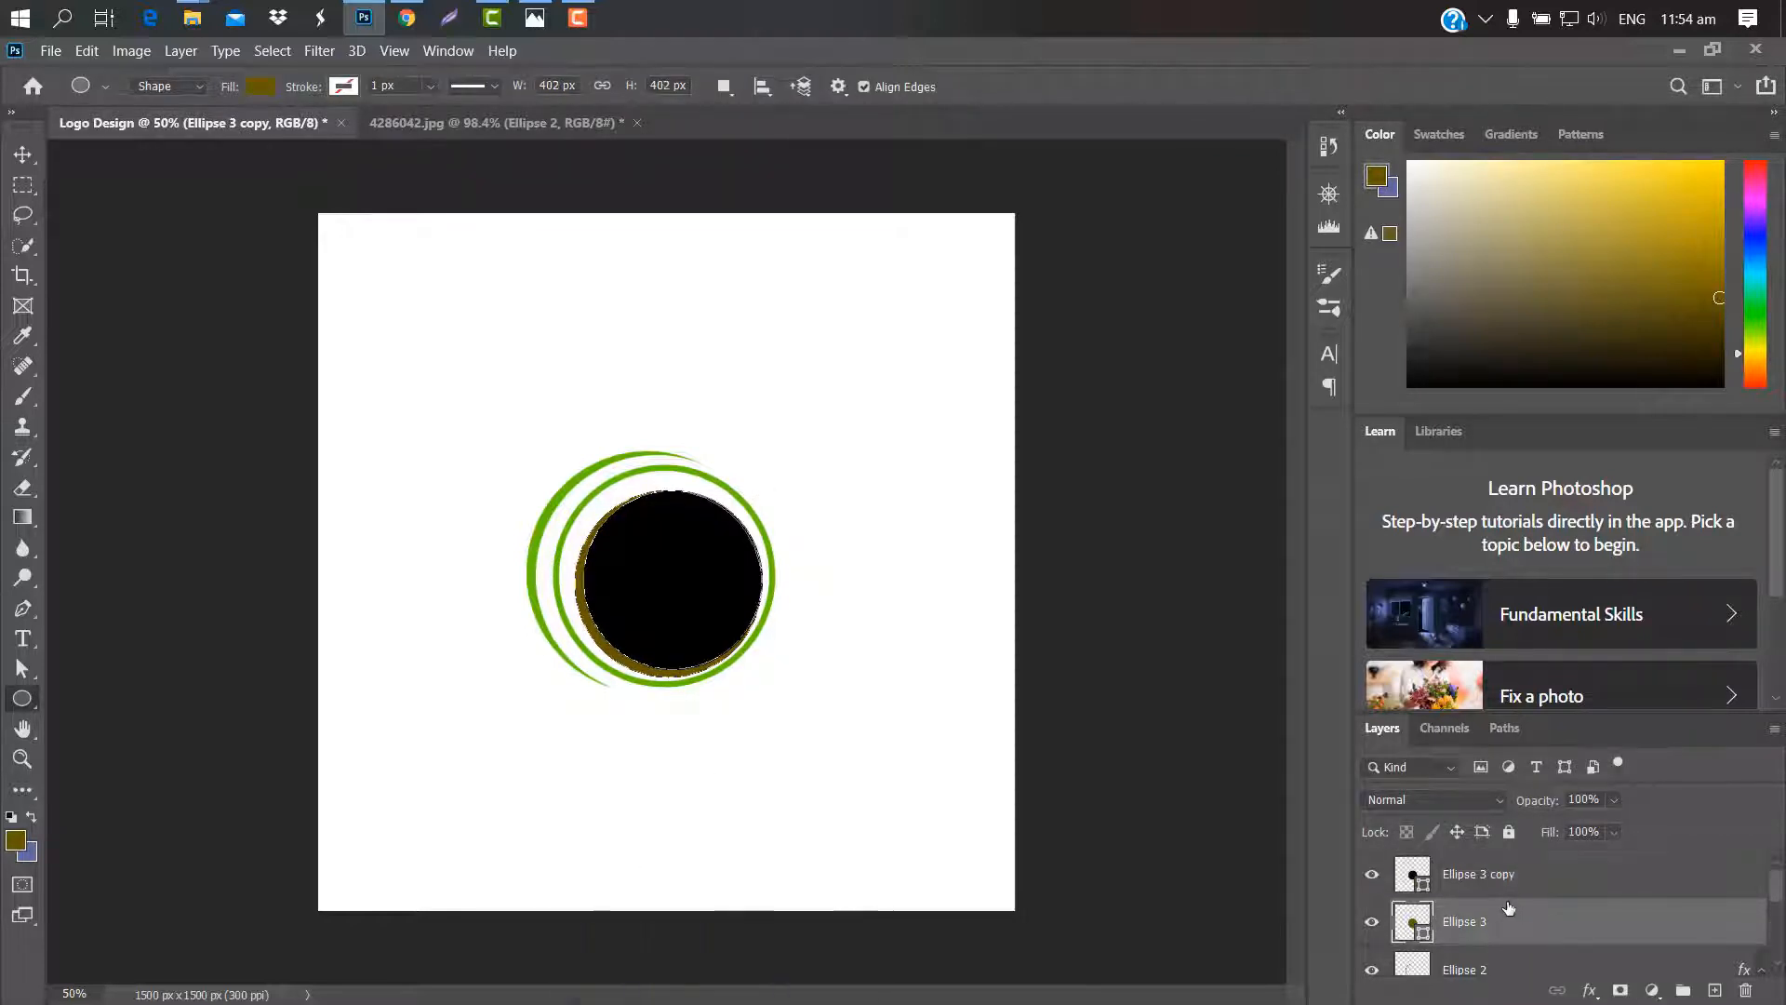
{"action": "right_click", "coordinate": [1521, 921]}
{"action": "left_click", "coordinate": [1320, 380]}
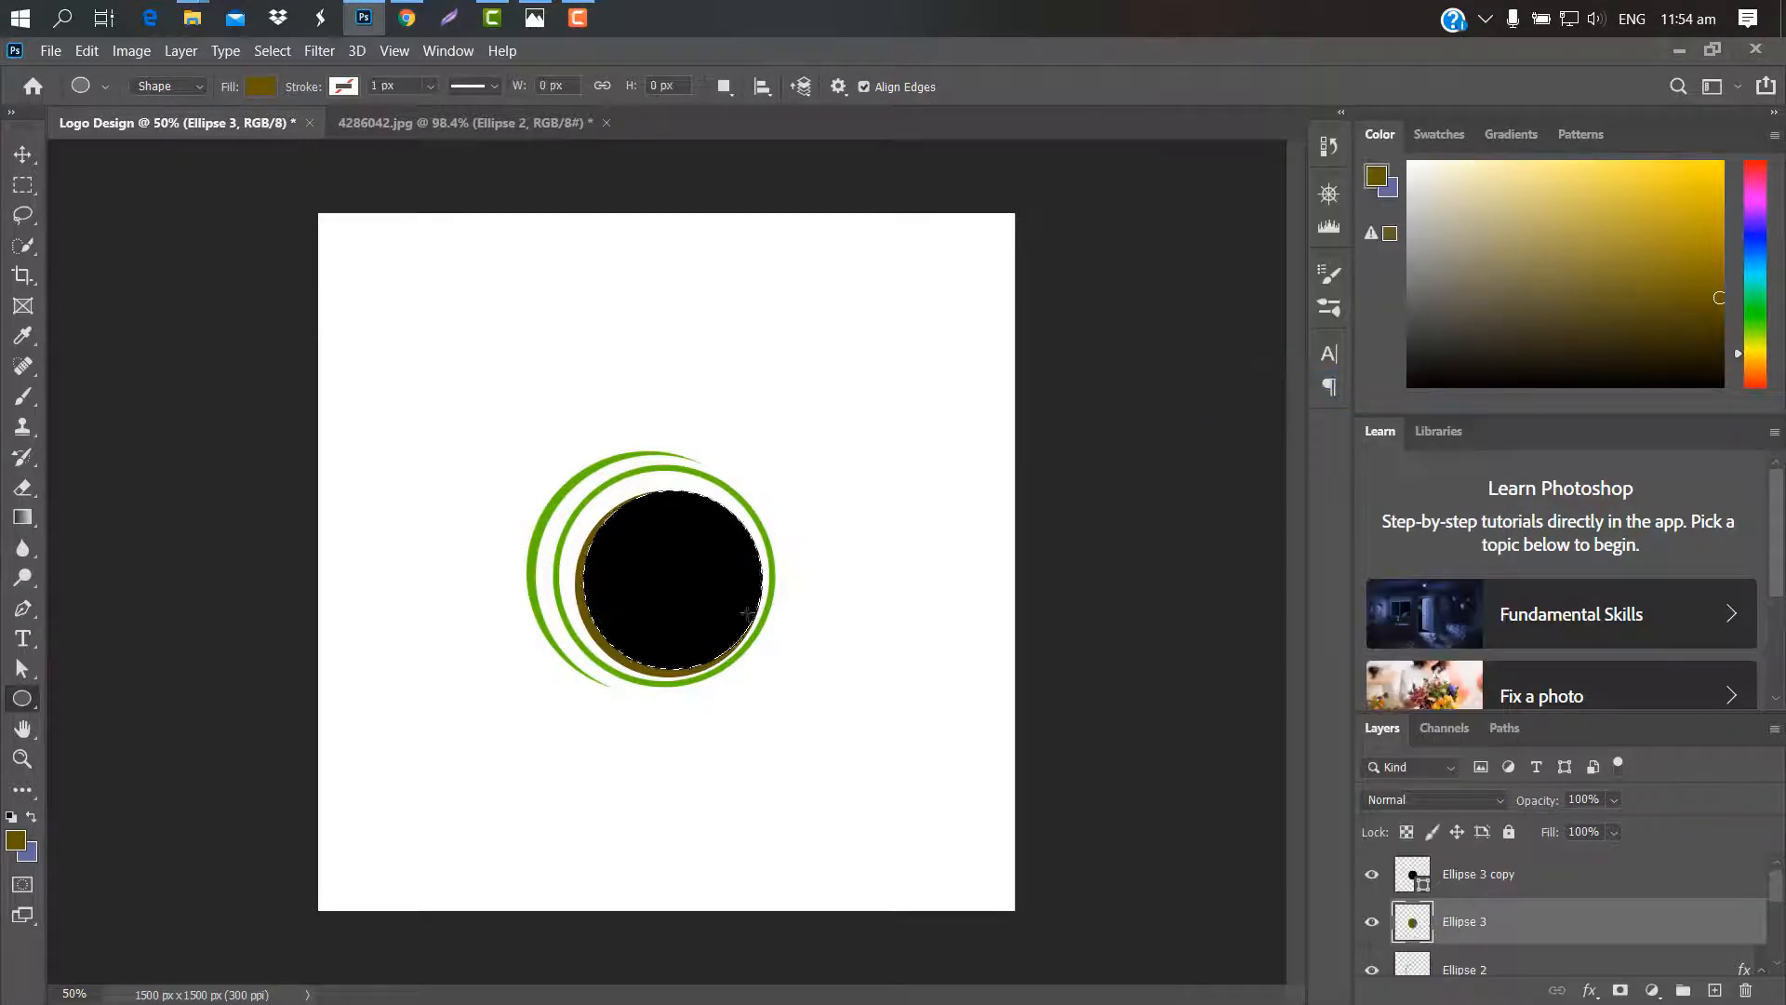
{"action": "key", "text": "Delete"}
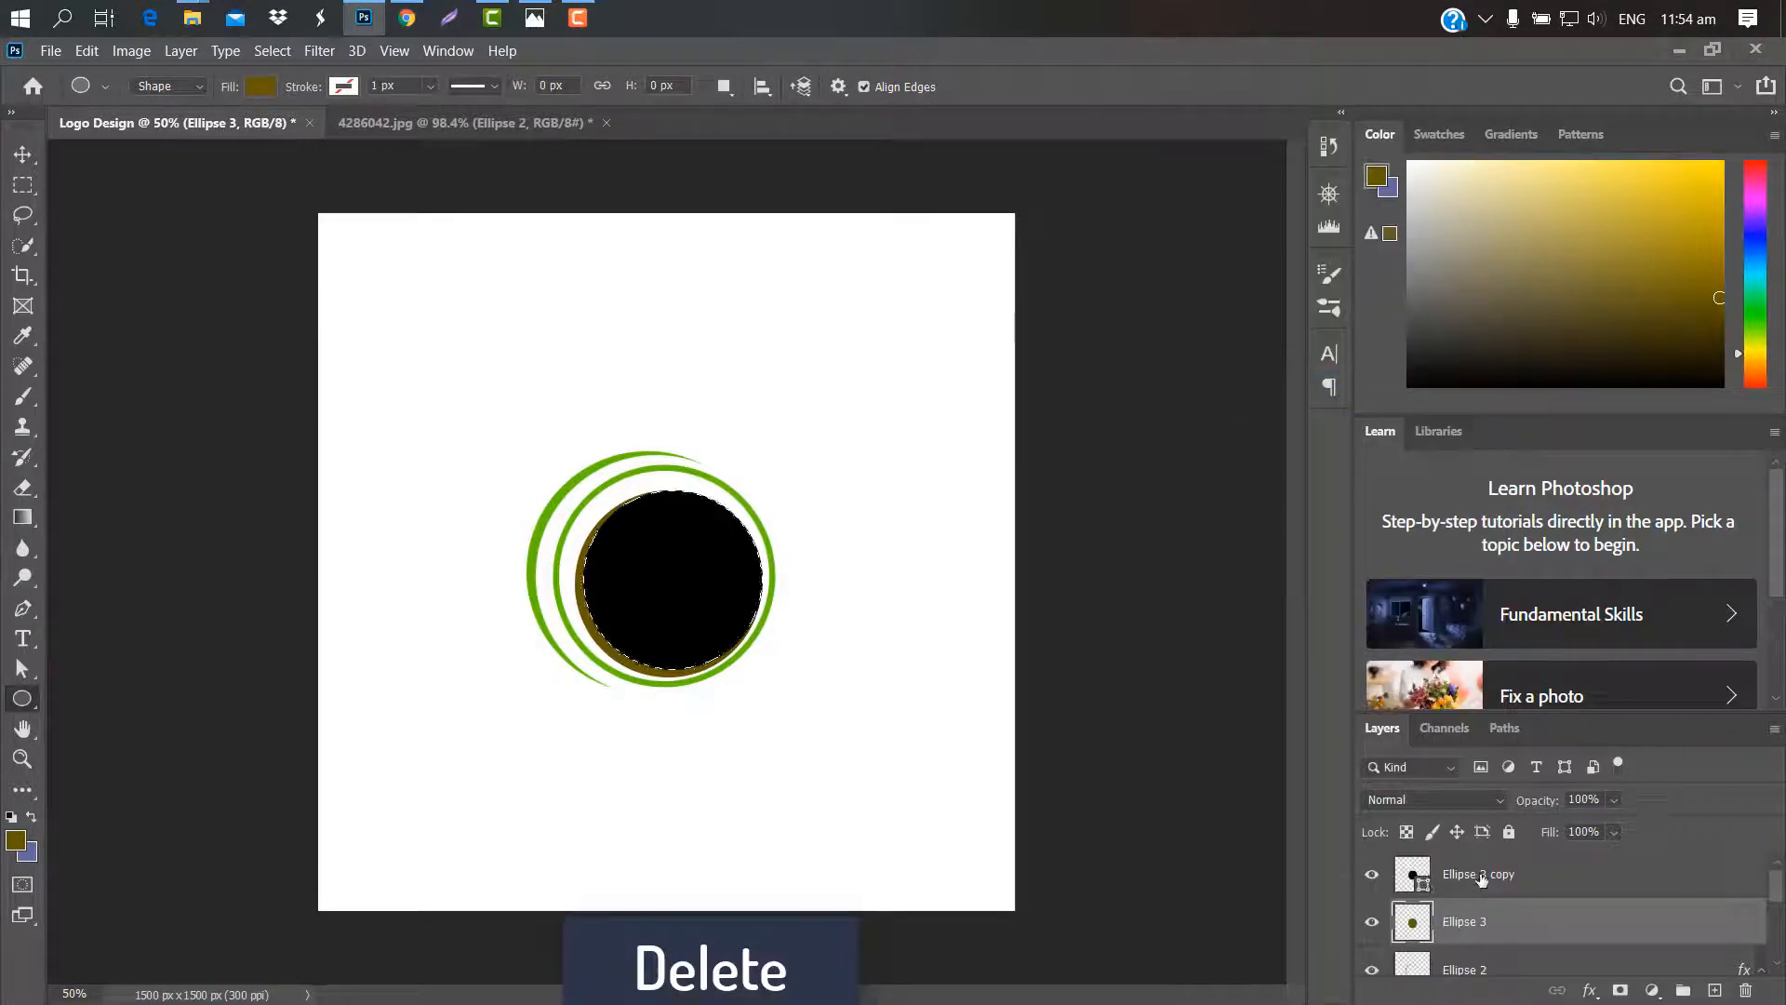
{"action": "left_click_drag", "start_coordinate": [1481, 879], "coordinate": [1745, 990]}
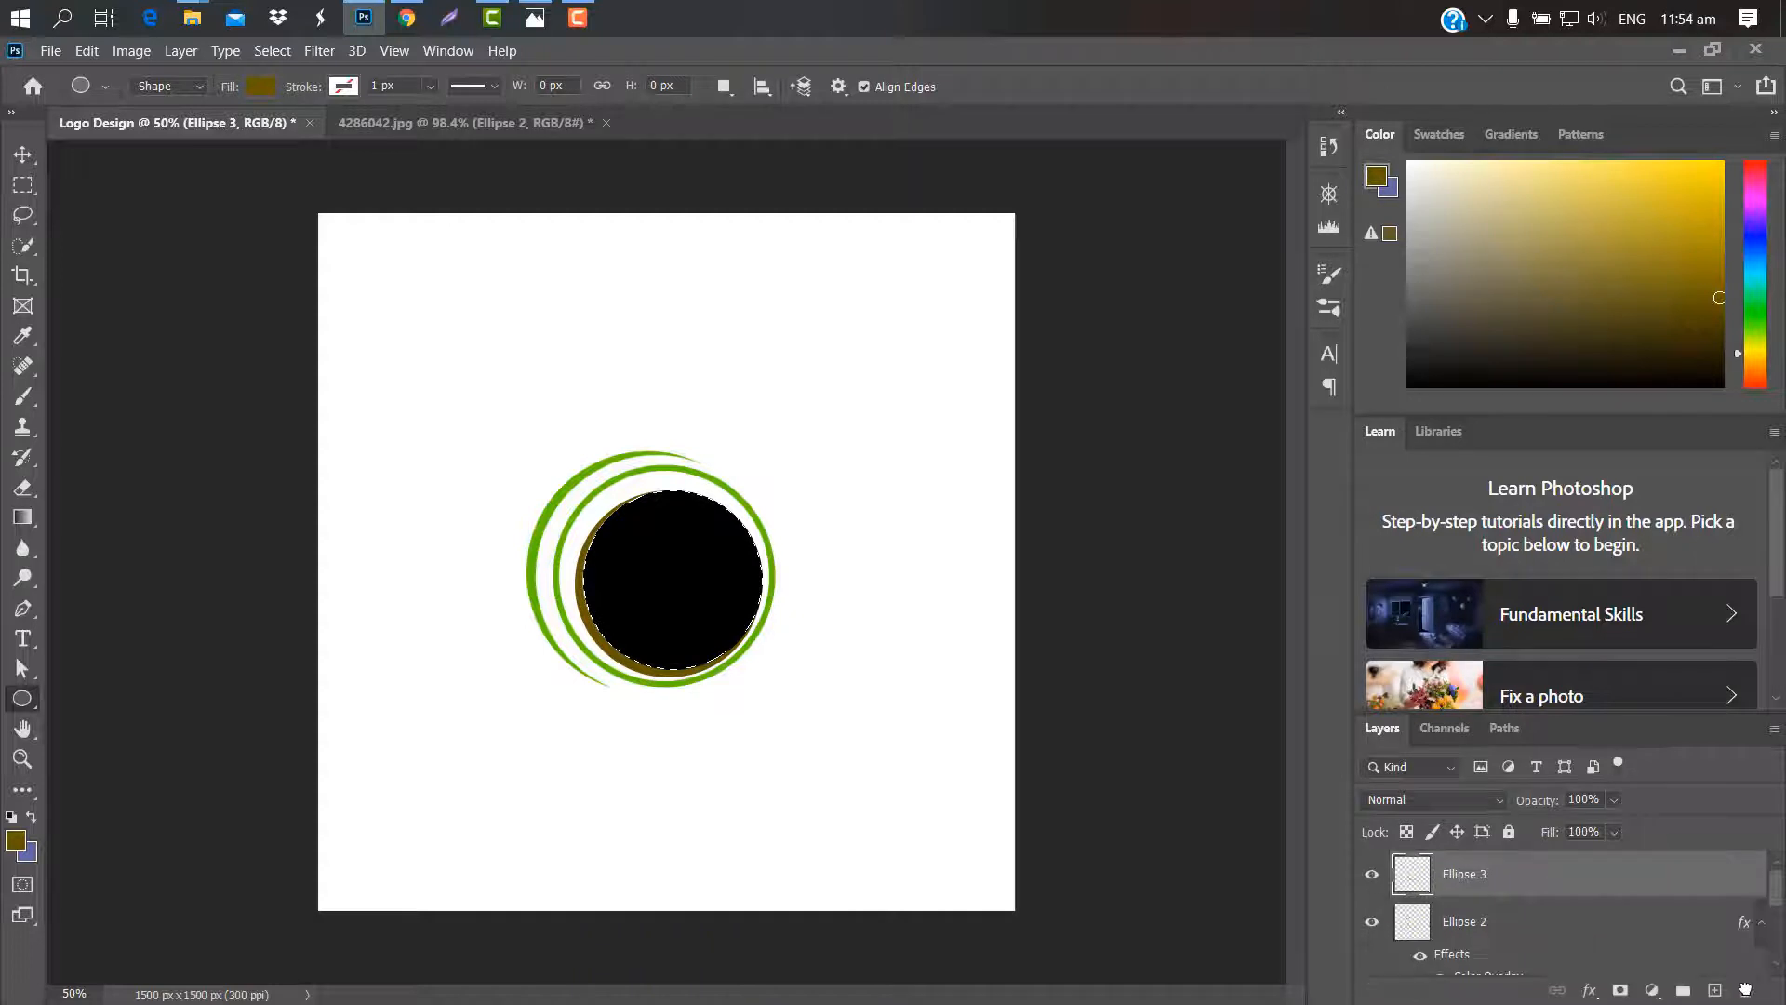
Apply a green Color Overlay at 100% opacity to the Ellipse 3 crescent
{"action": "double_click", "coordinate": [1515, 876]}
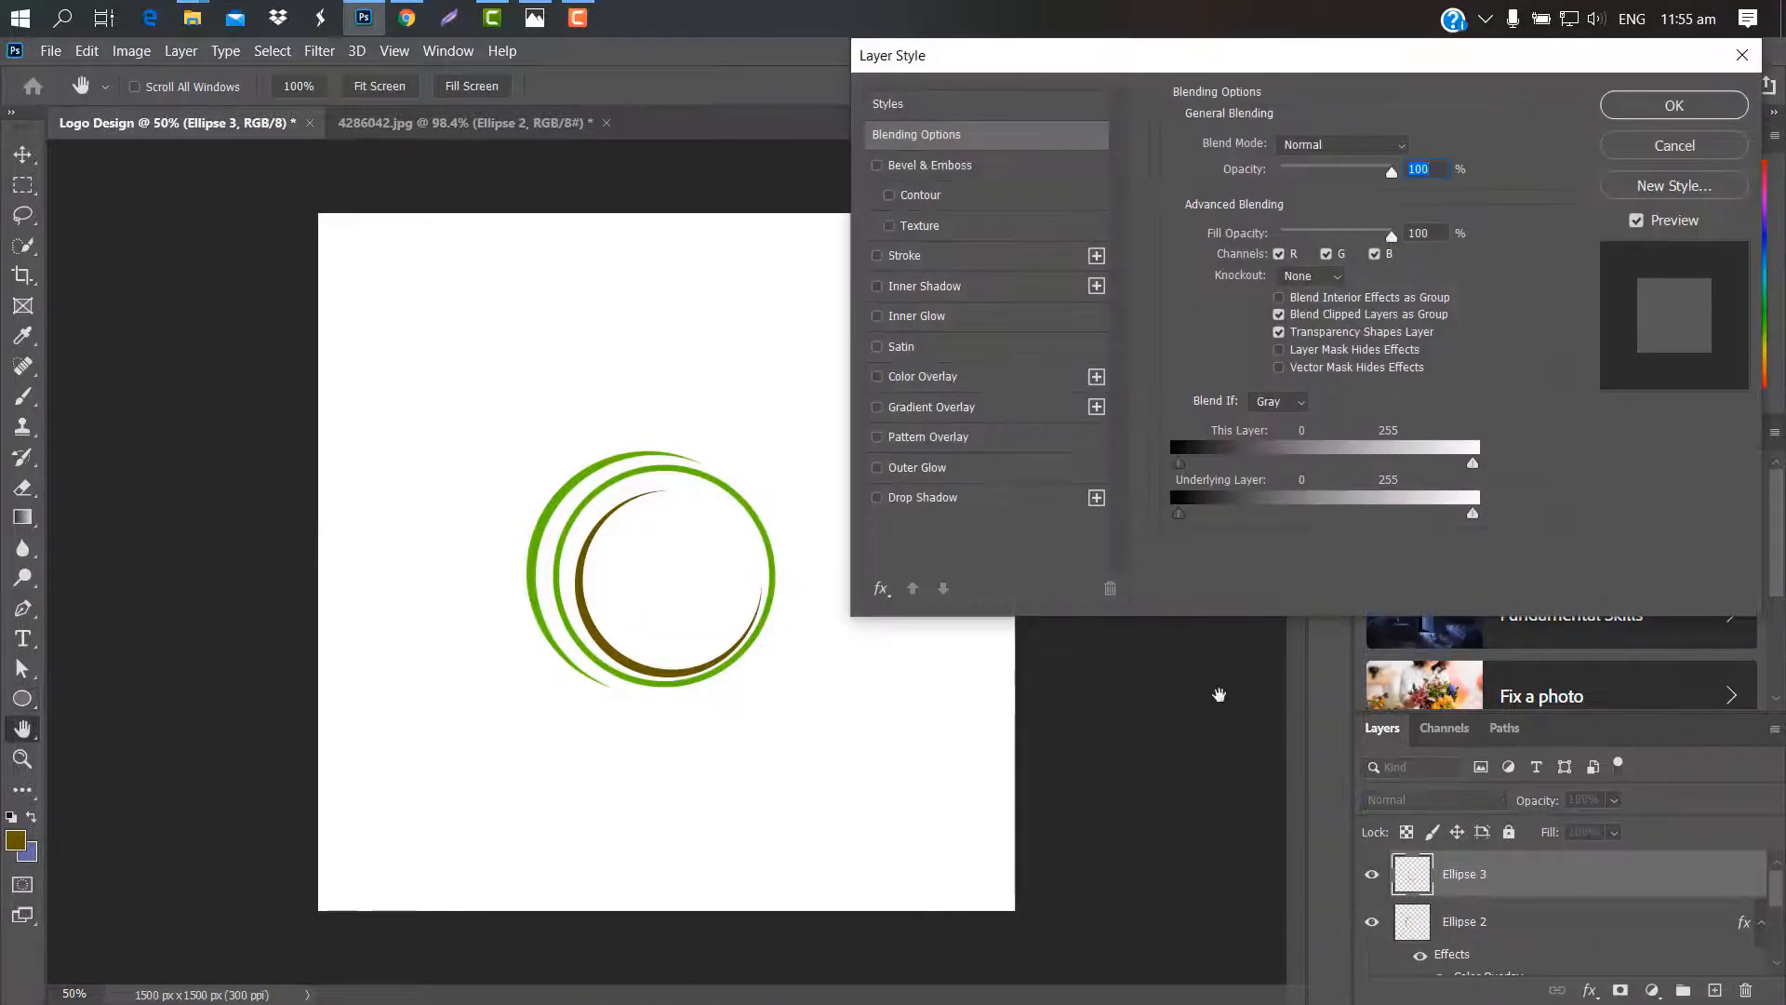
{"action": "left_click", "coordinate": [1014, 376]}
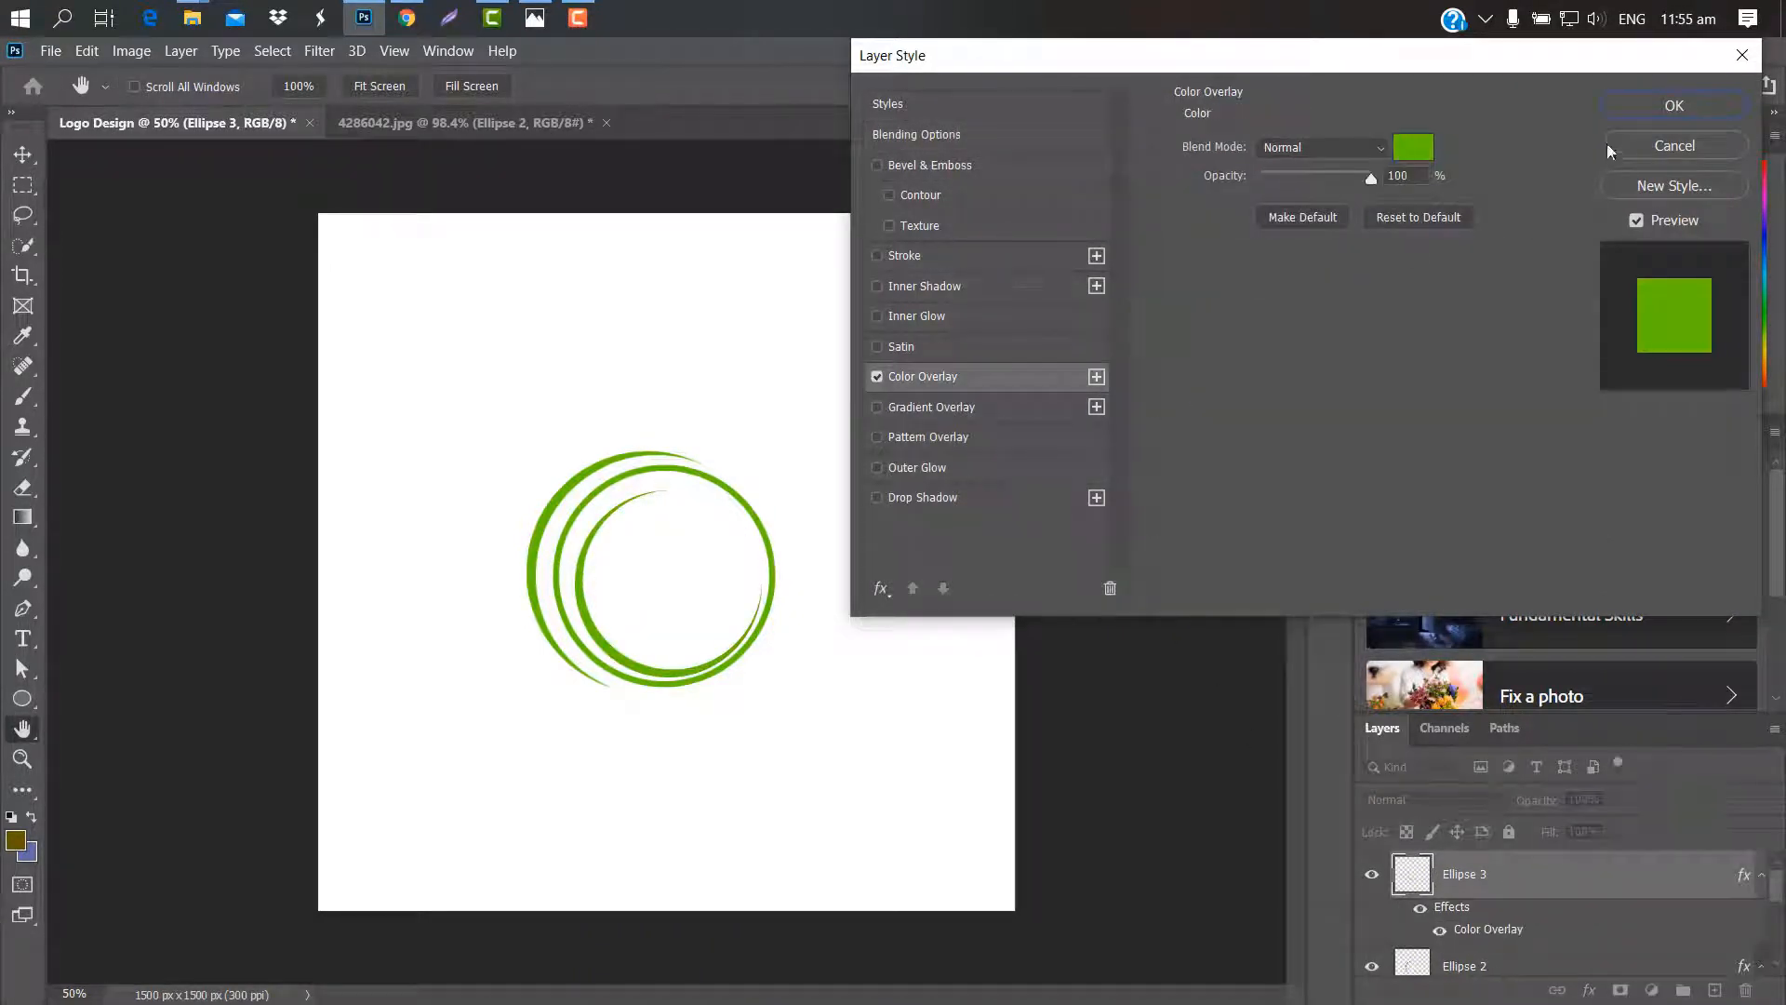
{"action": "left_click", "coordinate": [1656, 103]}
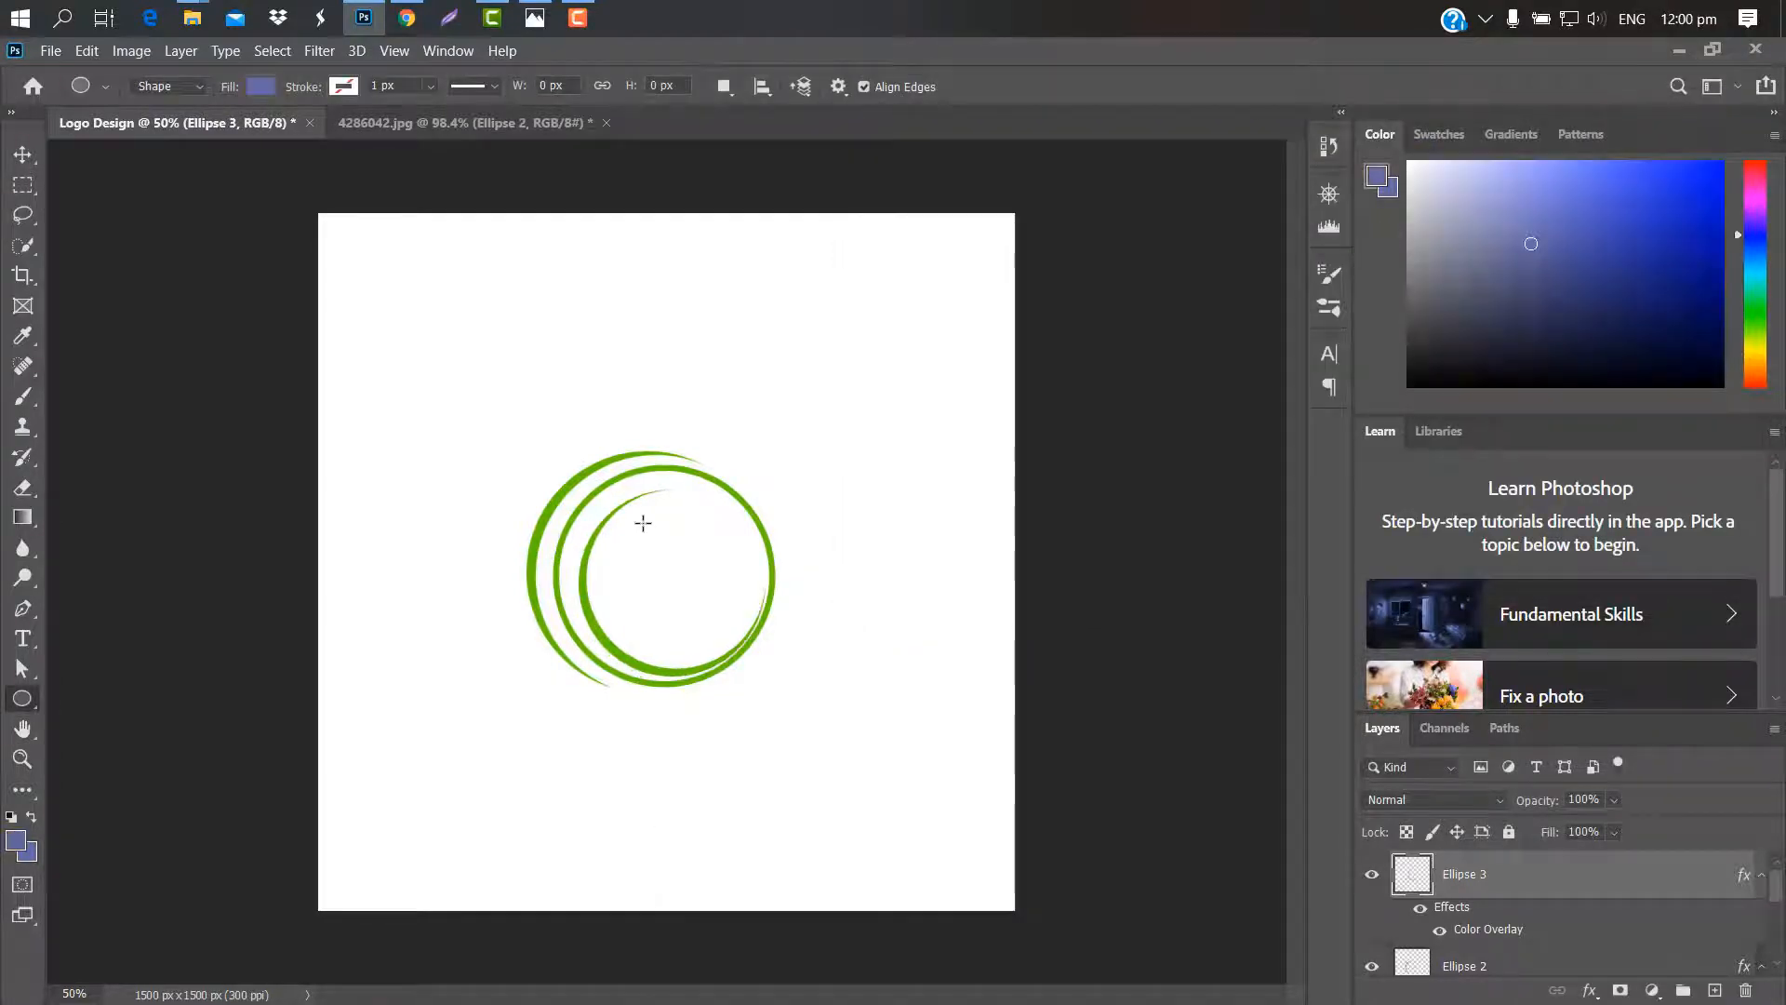
Draw a circle about 308 px wide, scale it to about 116%, and fit it inside the inner crescent at about X 783.5, Y 796.5 px
{"action": "left_click_drag", "start_coordinate": [643, 522], "coordinate": [786, 666]}
{"action": "key", "text": "ctrl+t"}
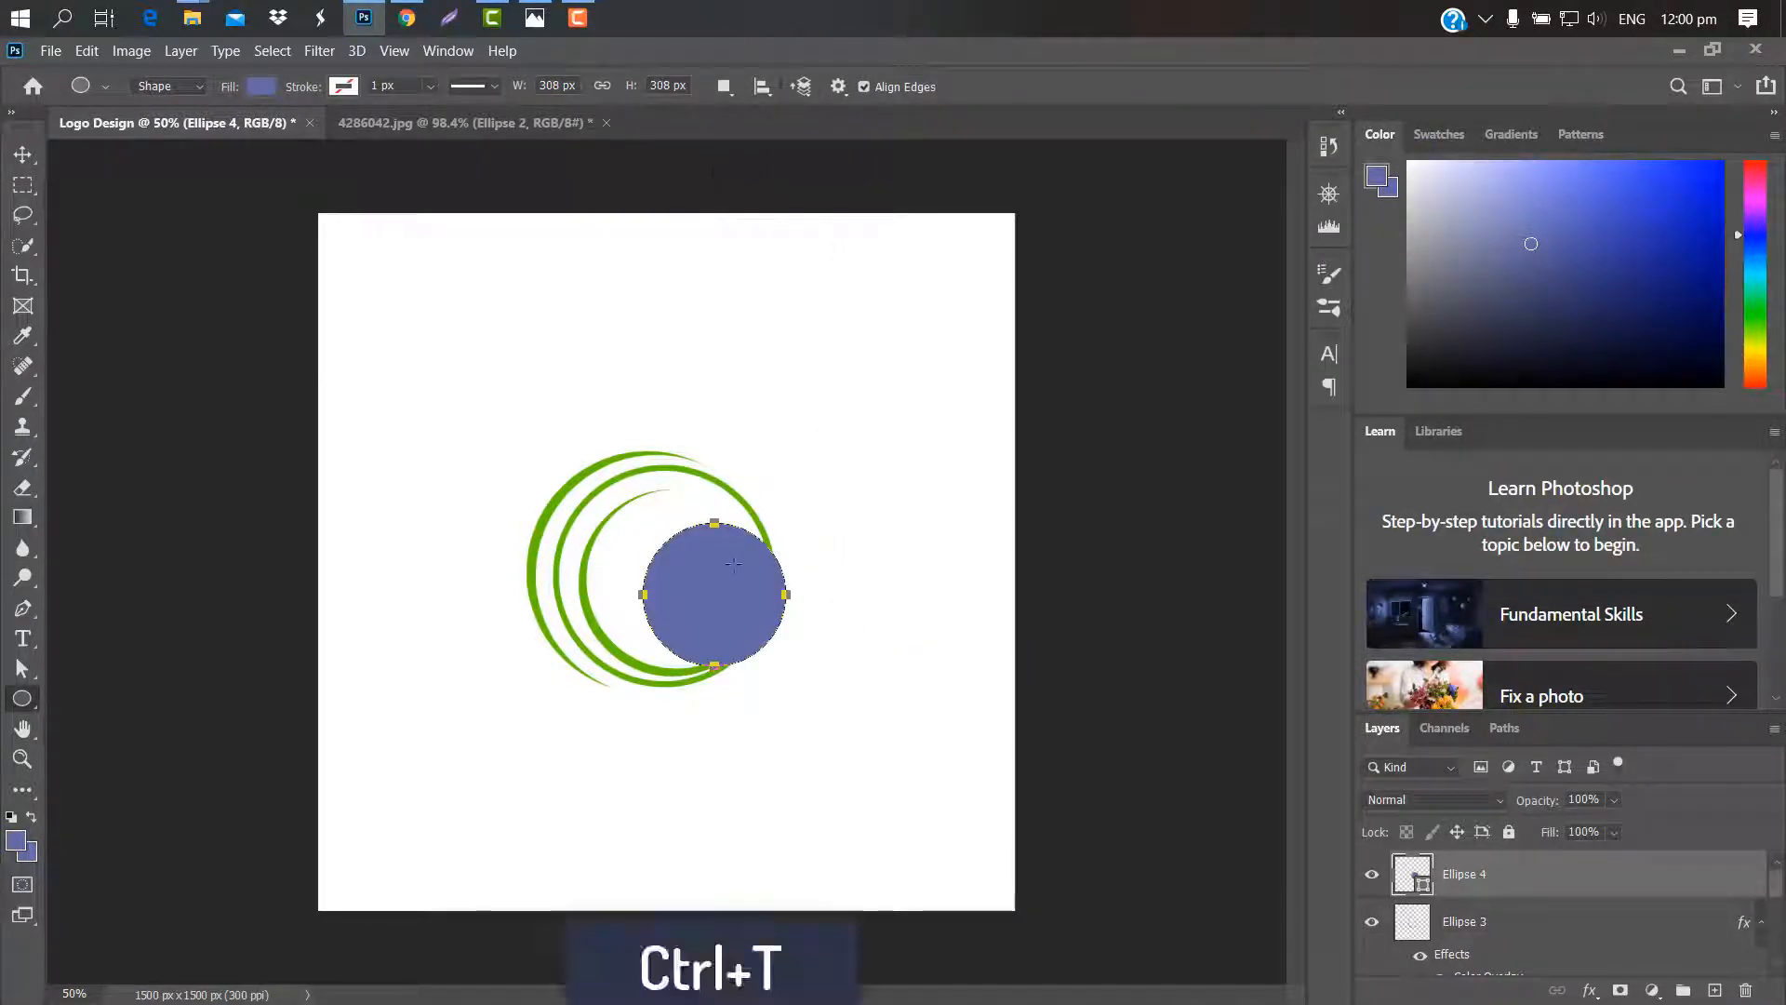
{"action": "left_click_drag", "start_coordinate": [742, 575], "coordinate": [714, 556]}
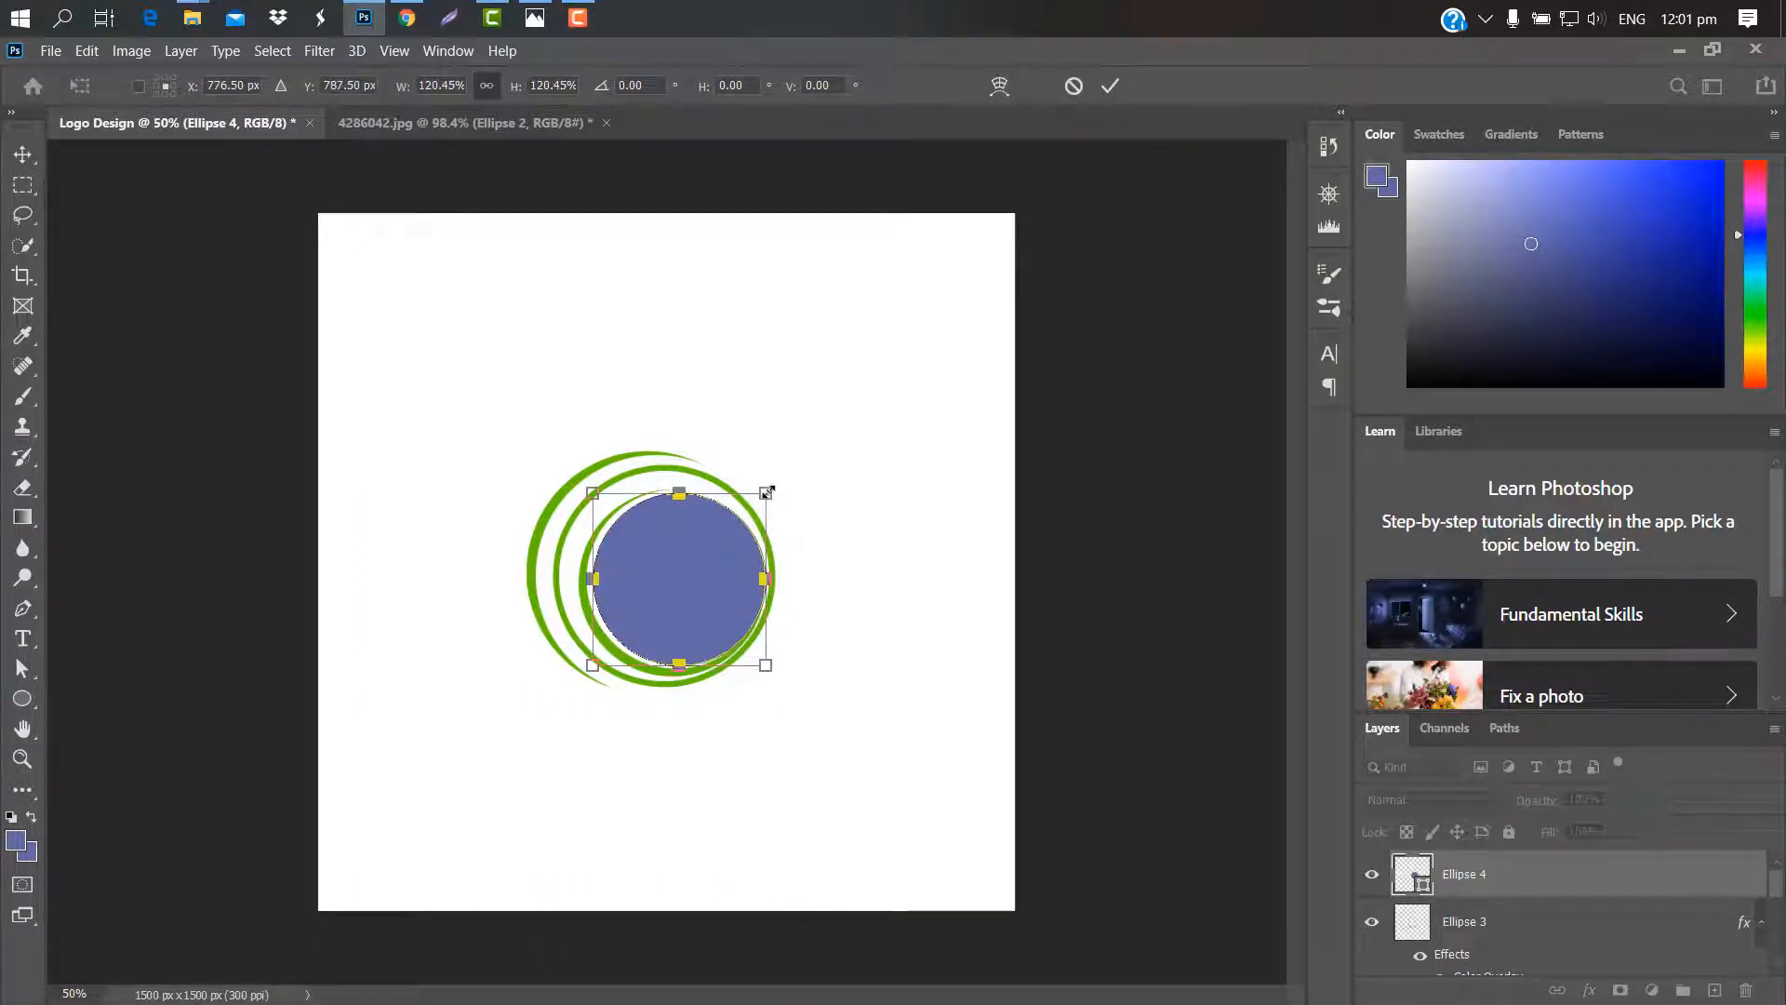
{"action": "left_click_drag", "start_coordinate": [766, 492], "coordinate": [765, 503]}
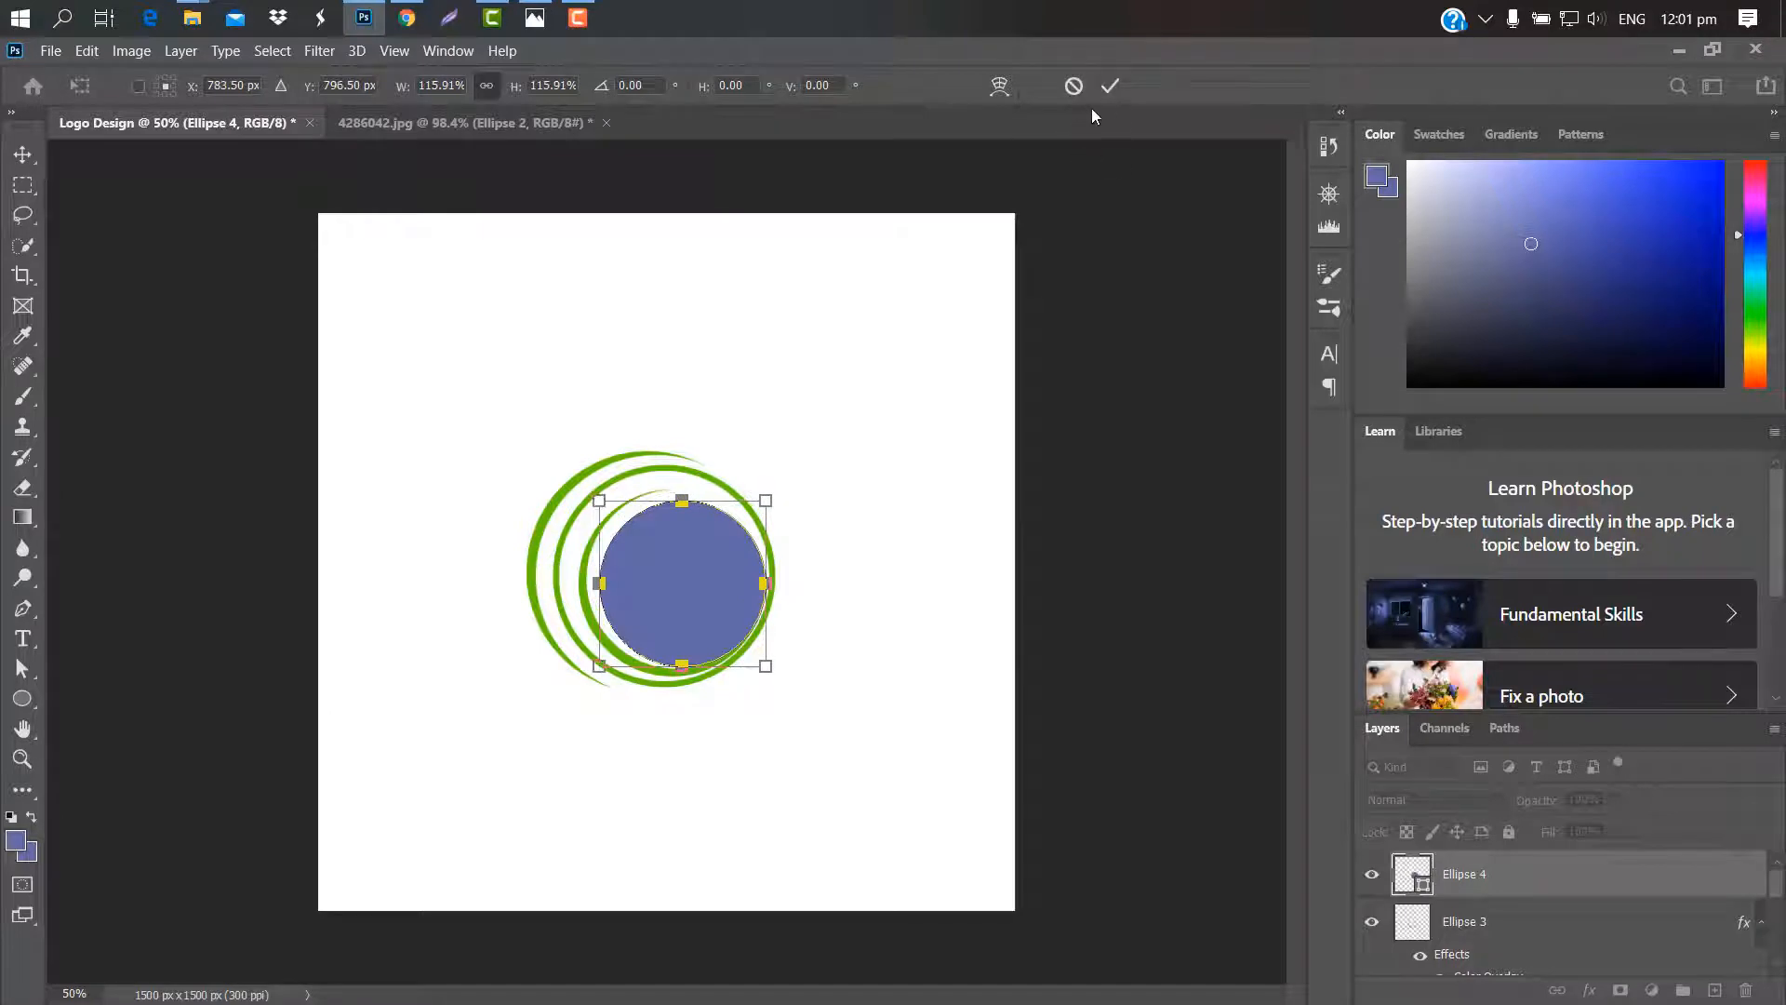
{"action": "left_click", "coordinate": [1113, 88]}
Apply a reversed linear blue Gradient Overlay to the Ellipse 4 circle with Lighten blending, 90° angle and 36% scale
{"action": "double_click", "coordinate": [1507, 874]}
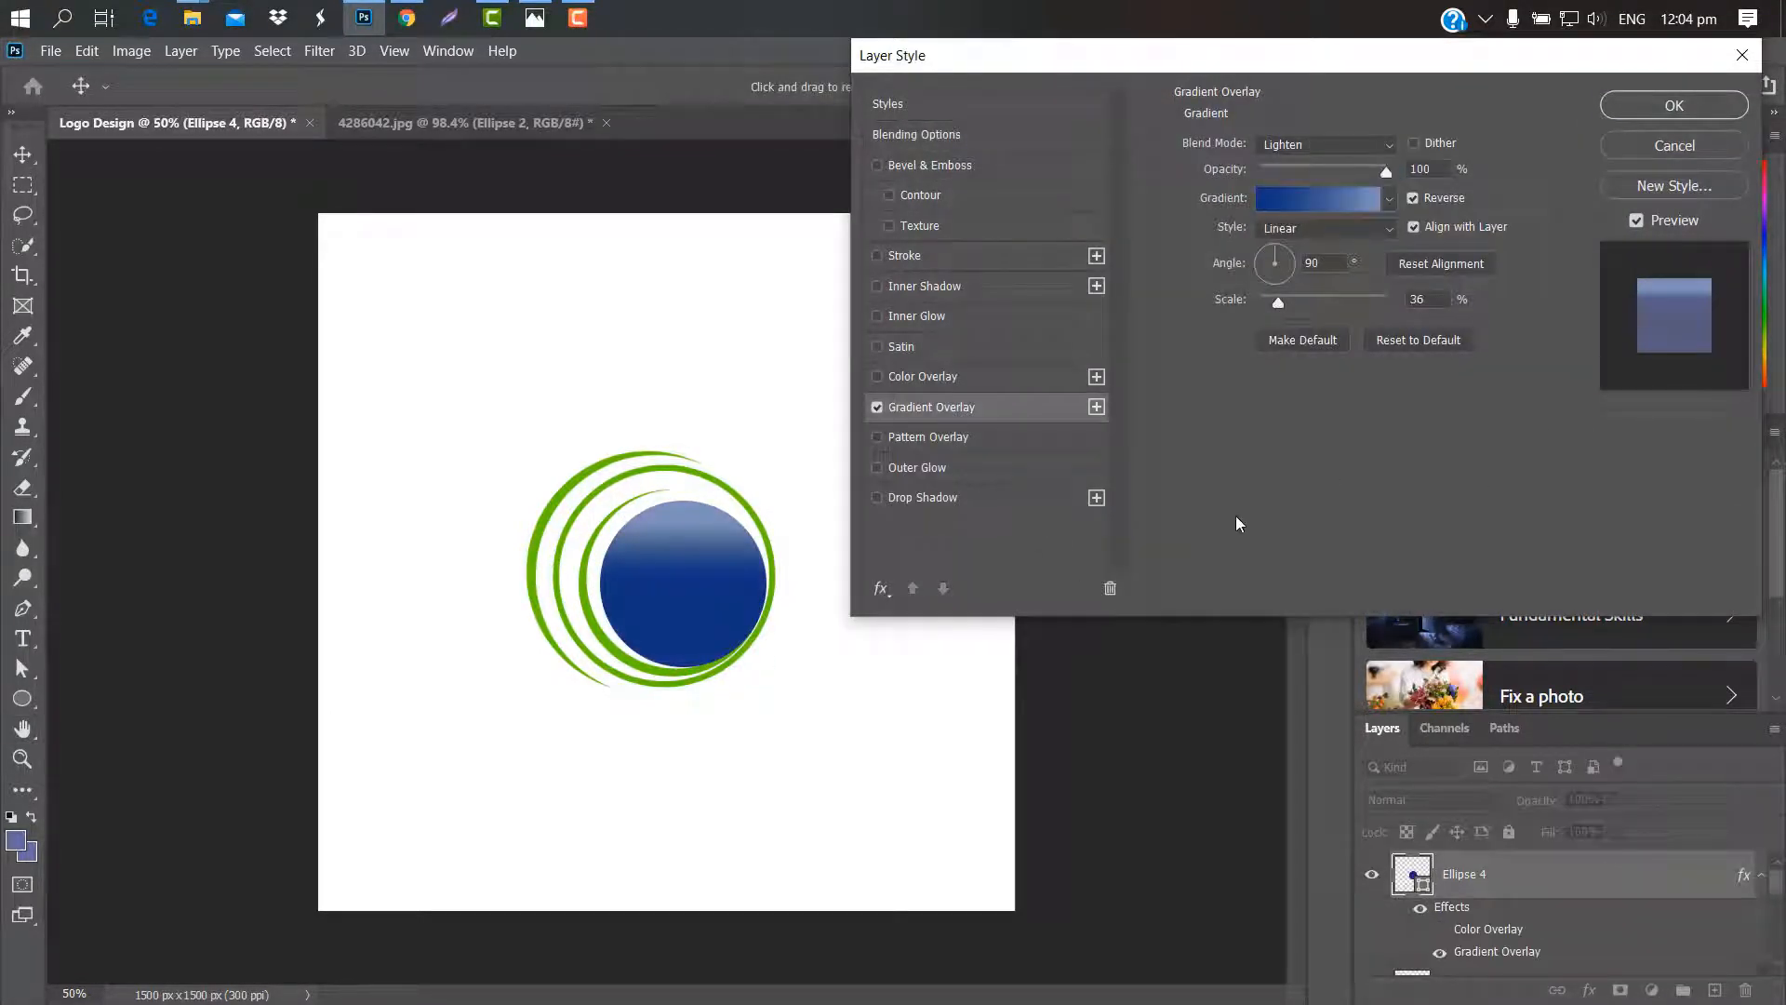
{"action": "left_click", "coordinate": [1284, 205]}
{"action": "left_click", "coordinate": [1684, 214]}
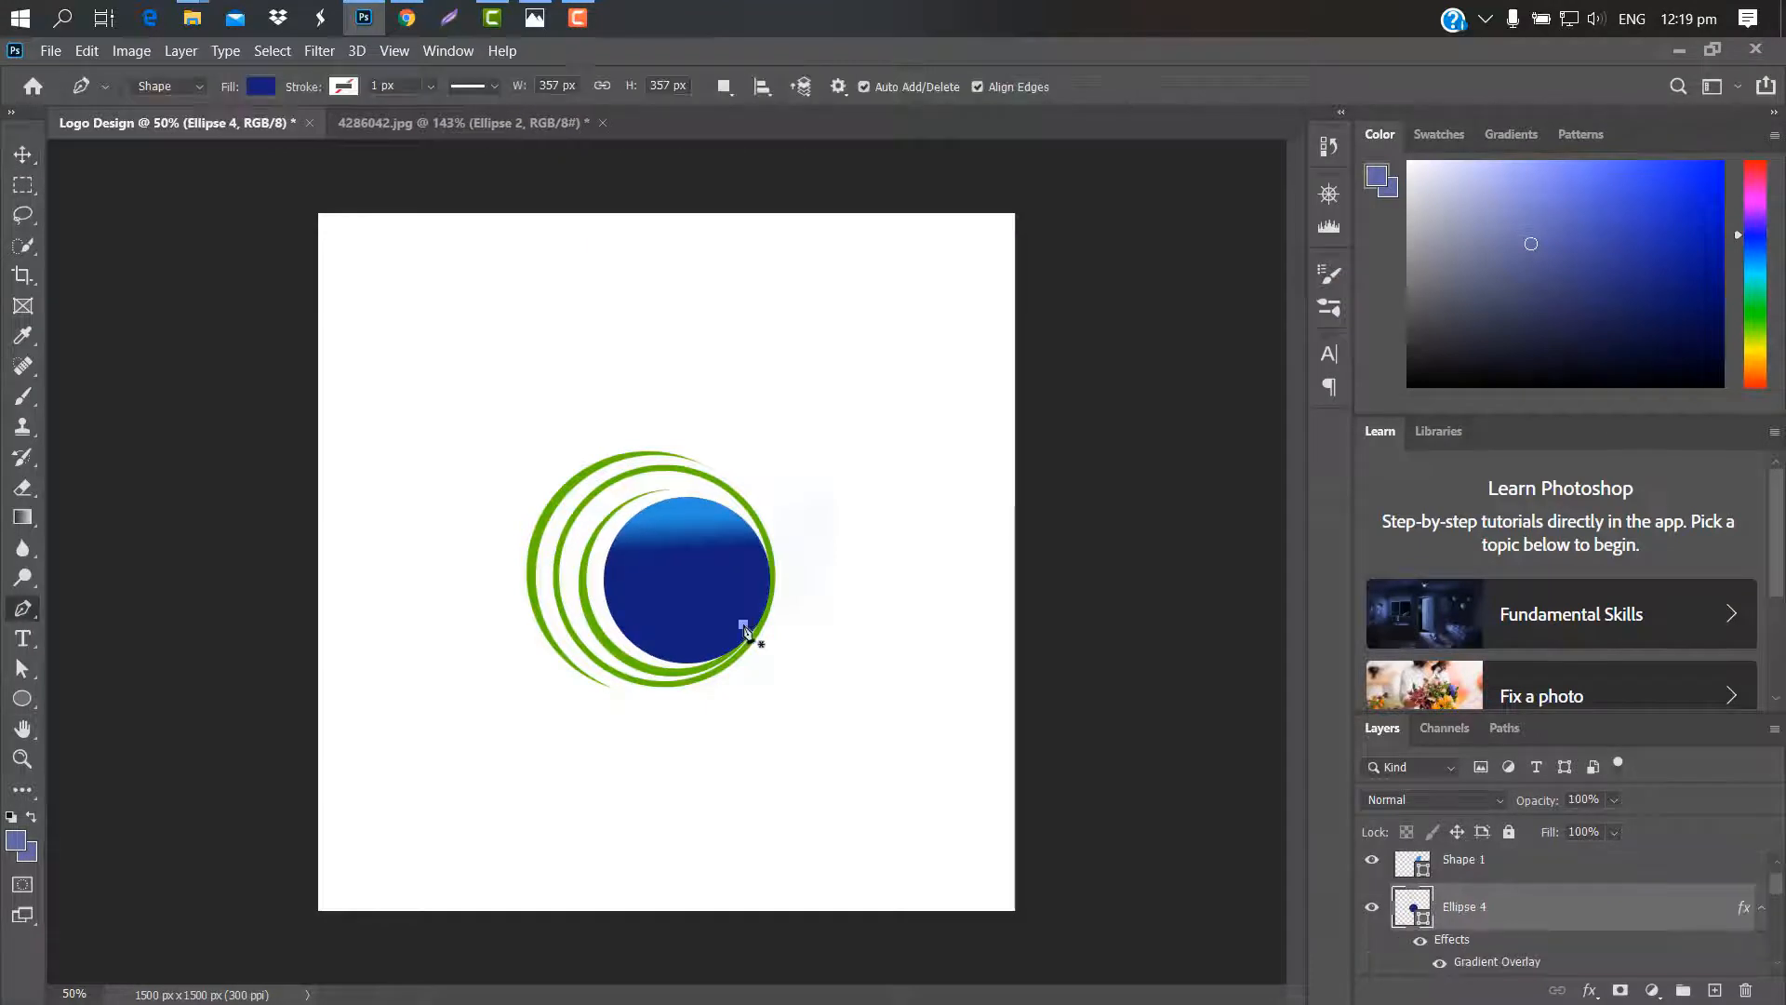
Draw a leaf shape about 251 by 293 px with the Pen tool over the blue circle's right edge, with a curved notch at its base
{"action": "left_click", "coordinate": [743, 625]}
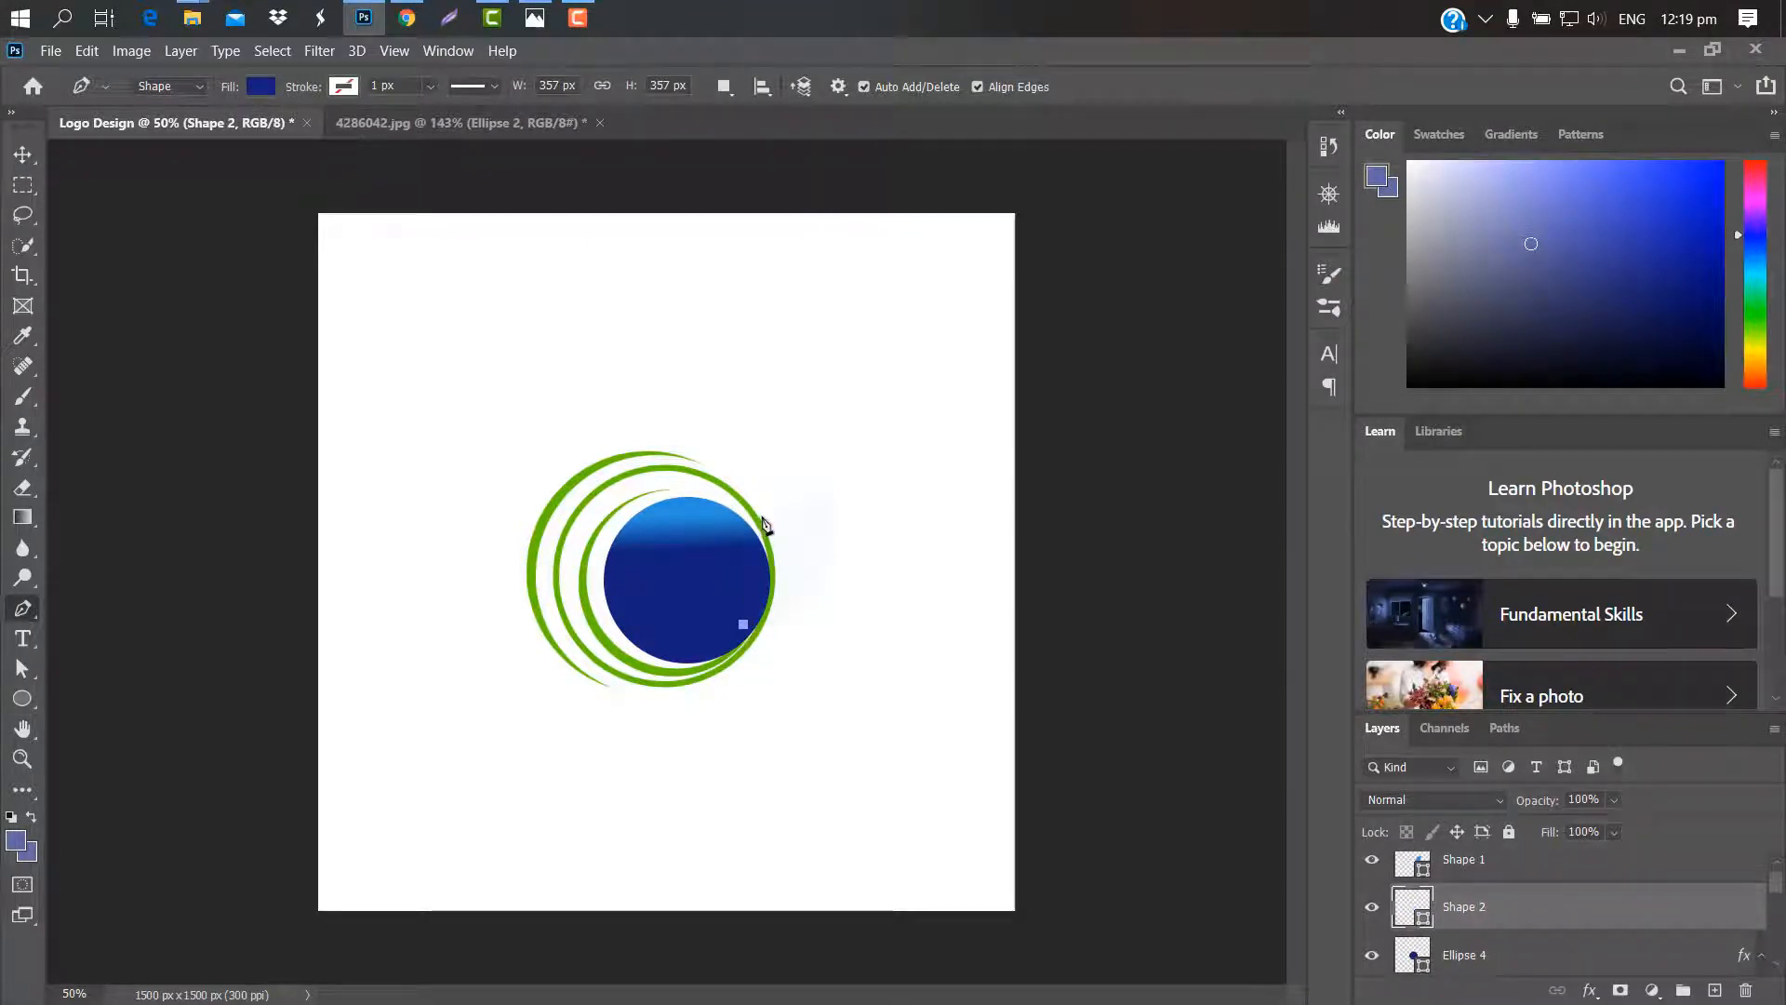
{"action": "left_click_drag", "start_coordinate": [762, 516], "coordinate": [824, 470]}
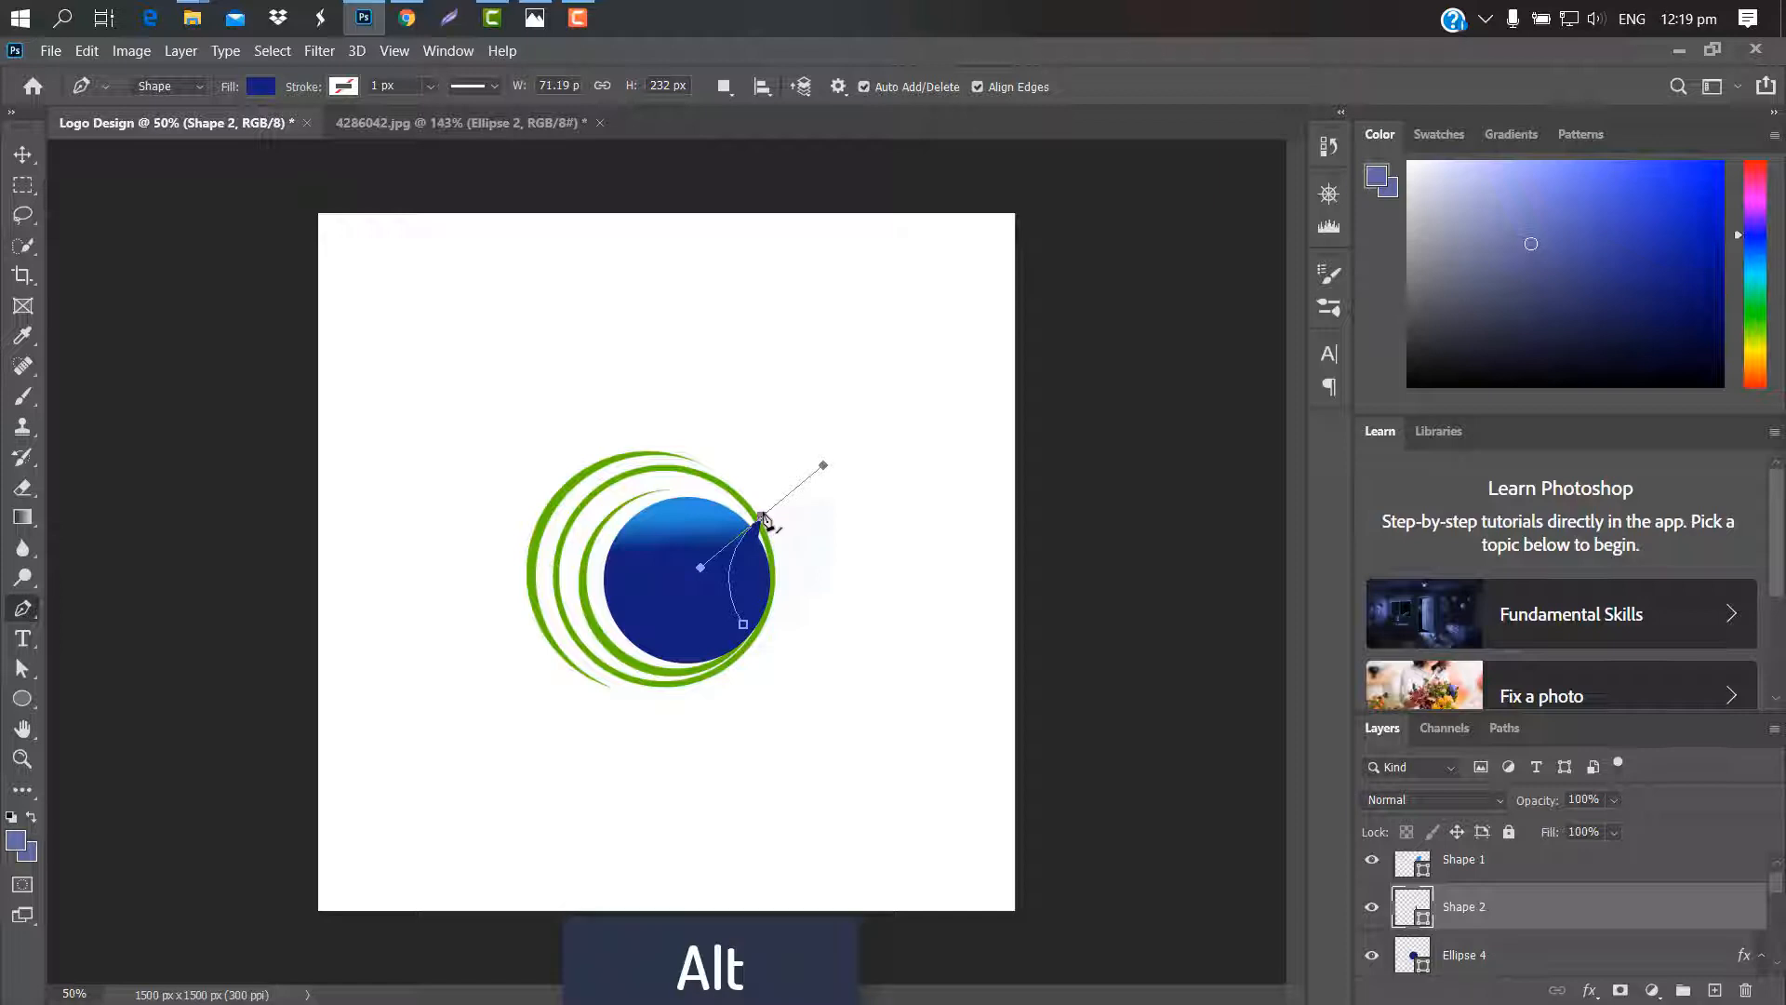
{"action": "left_click", "coordinate": [762, 517], "text": "alt"}
{"action": "left_click", "coordinate": [845, 495]}
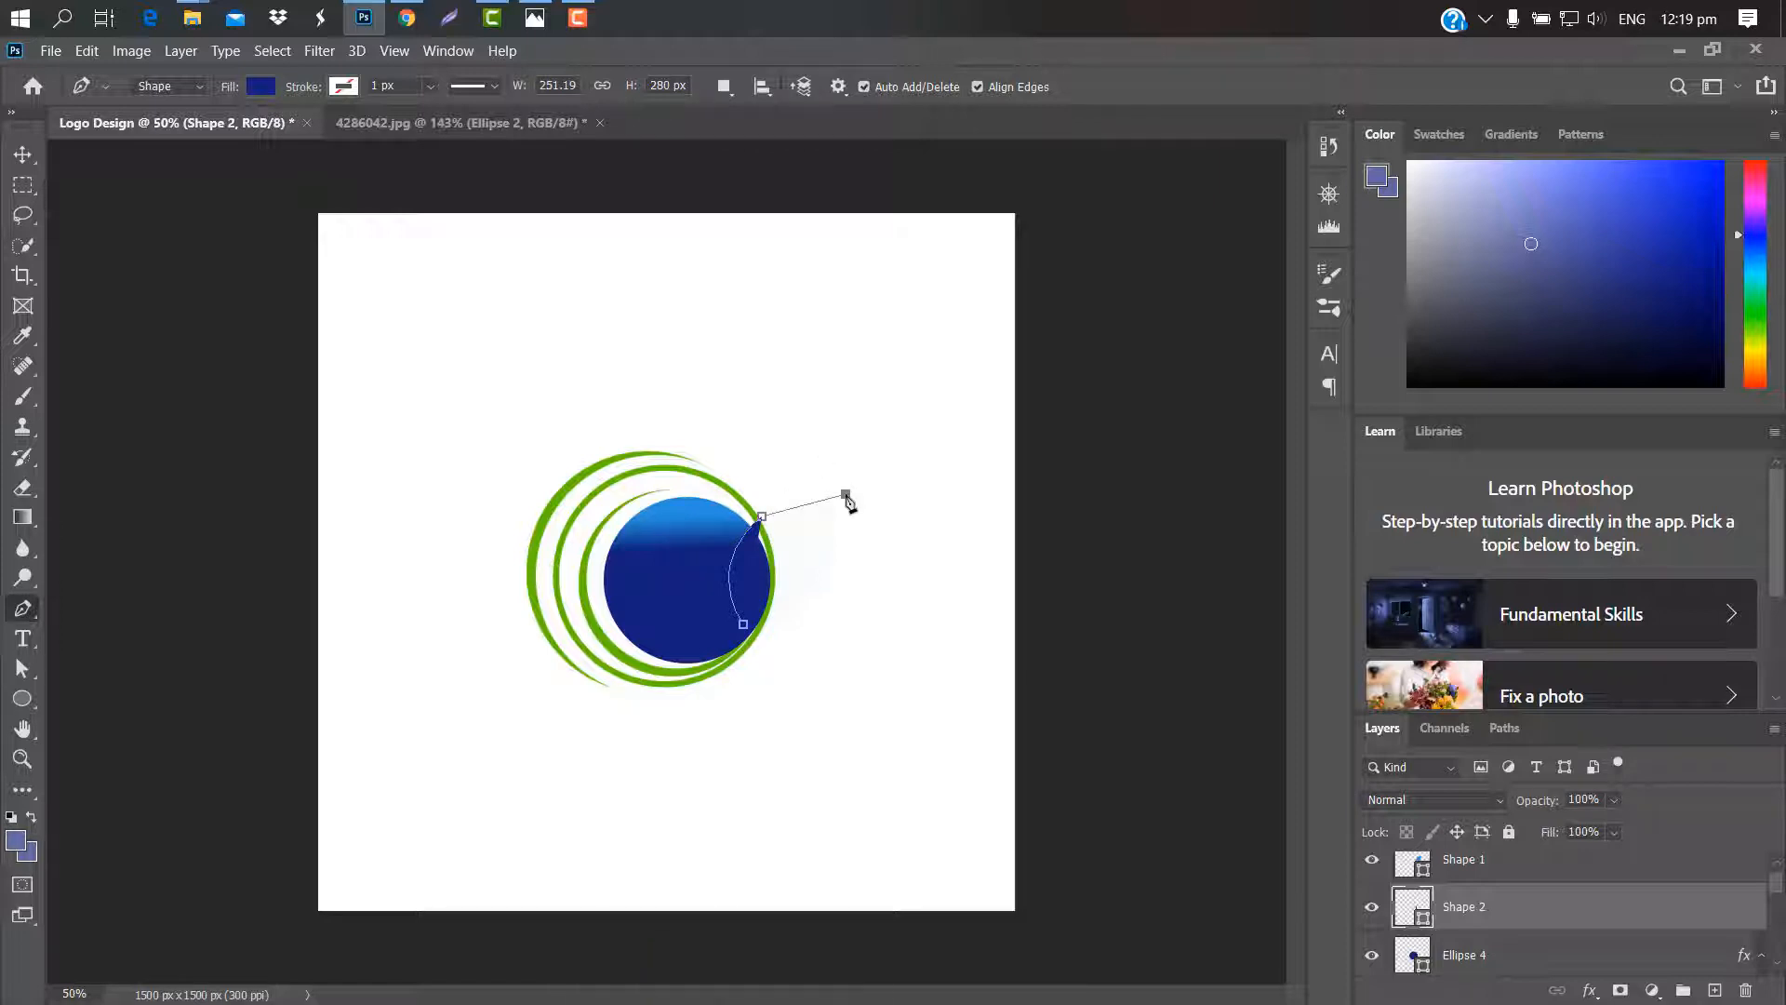
{"action": "left_click_drag", "start_coordinate": [823, 563], "coordinate": [834, 578]}
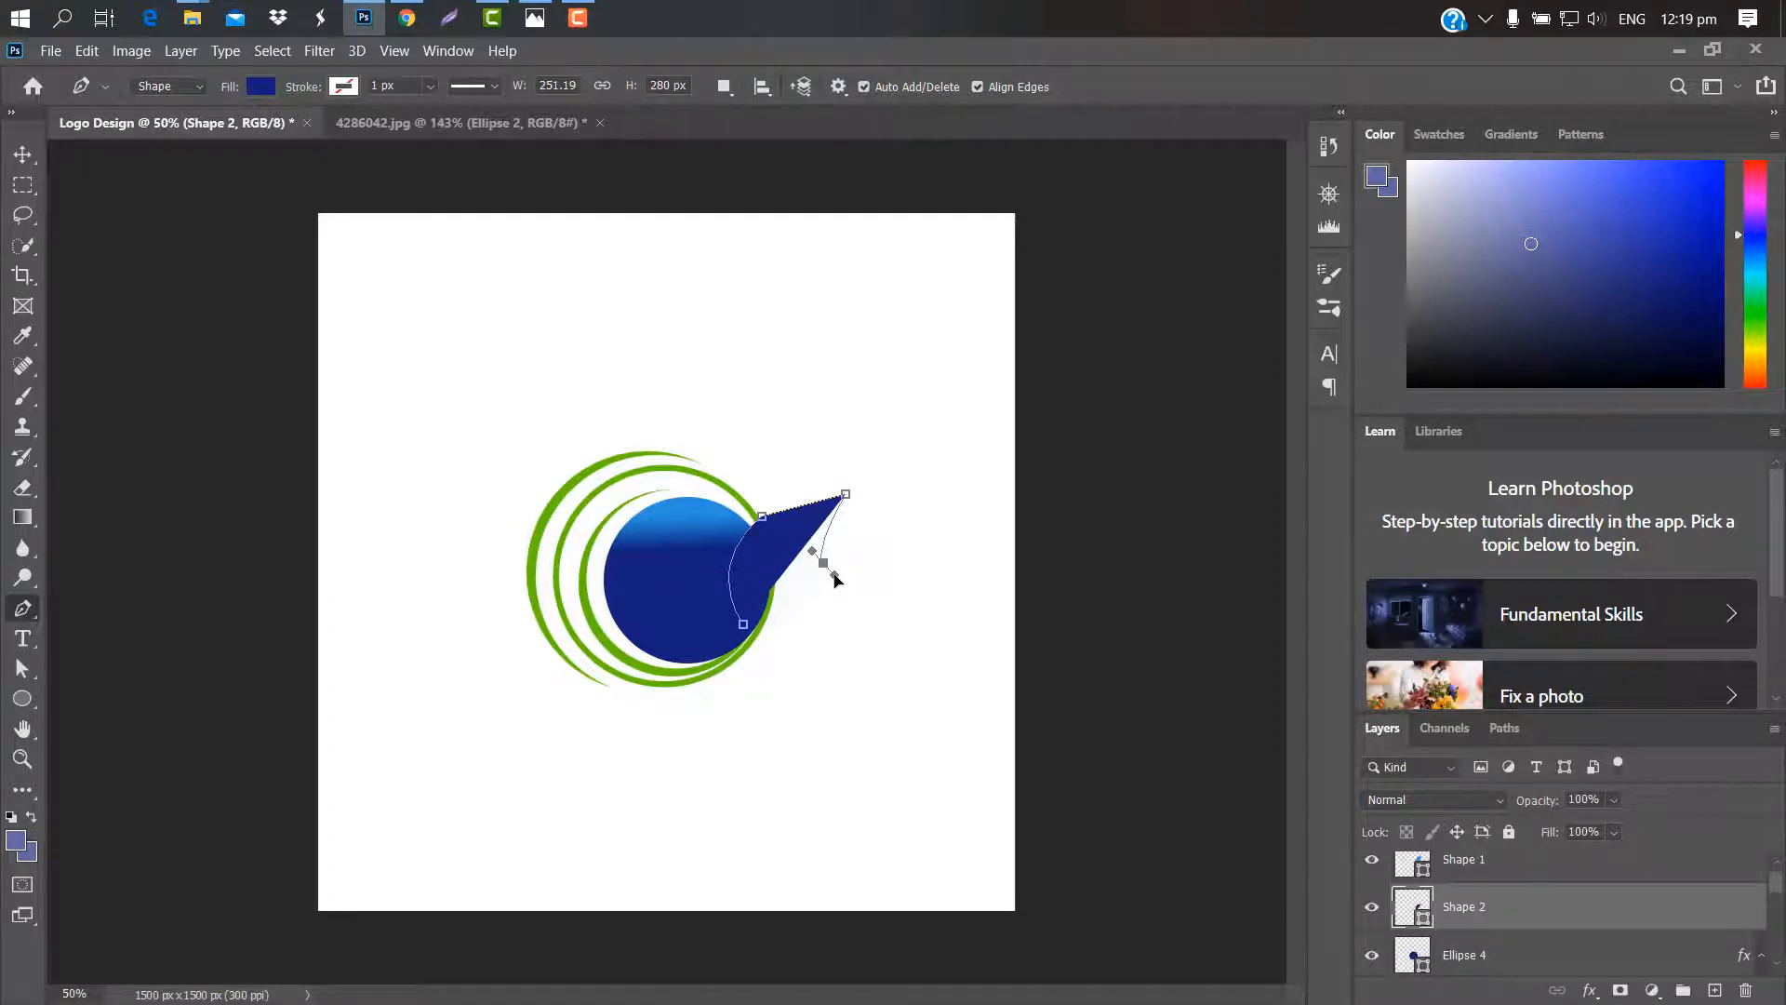
{"action": "left_click", "coordinate": [823, 563], "text": "alt"}
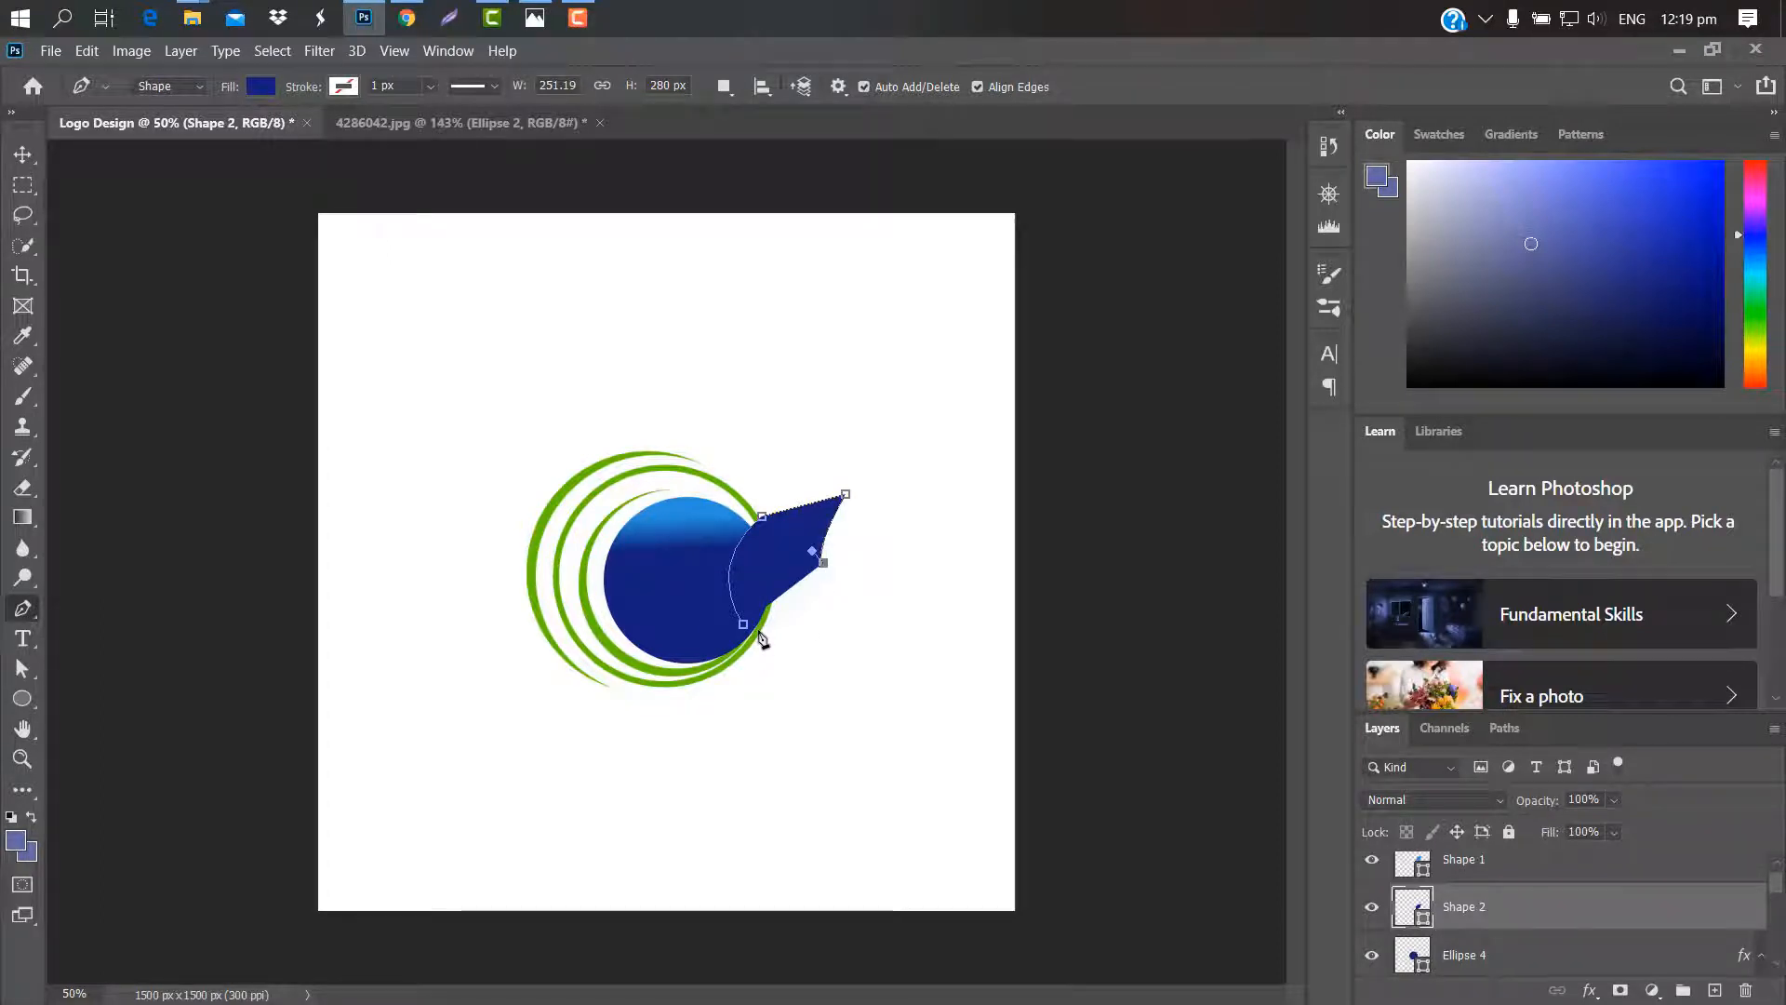
{"action": "left_click_drag", "start_coordinate": [759, 632], "coordinate": [706, 629]}
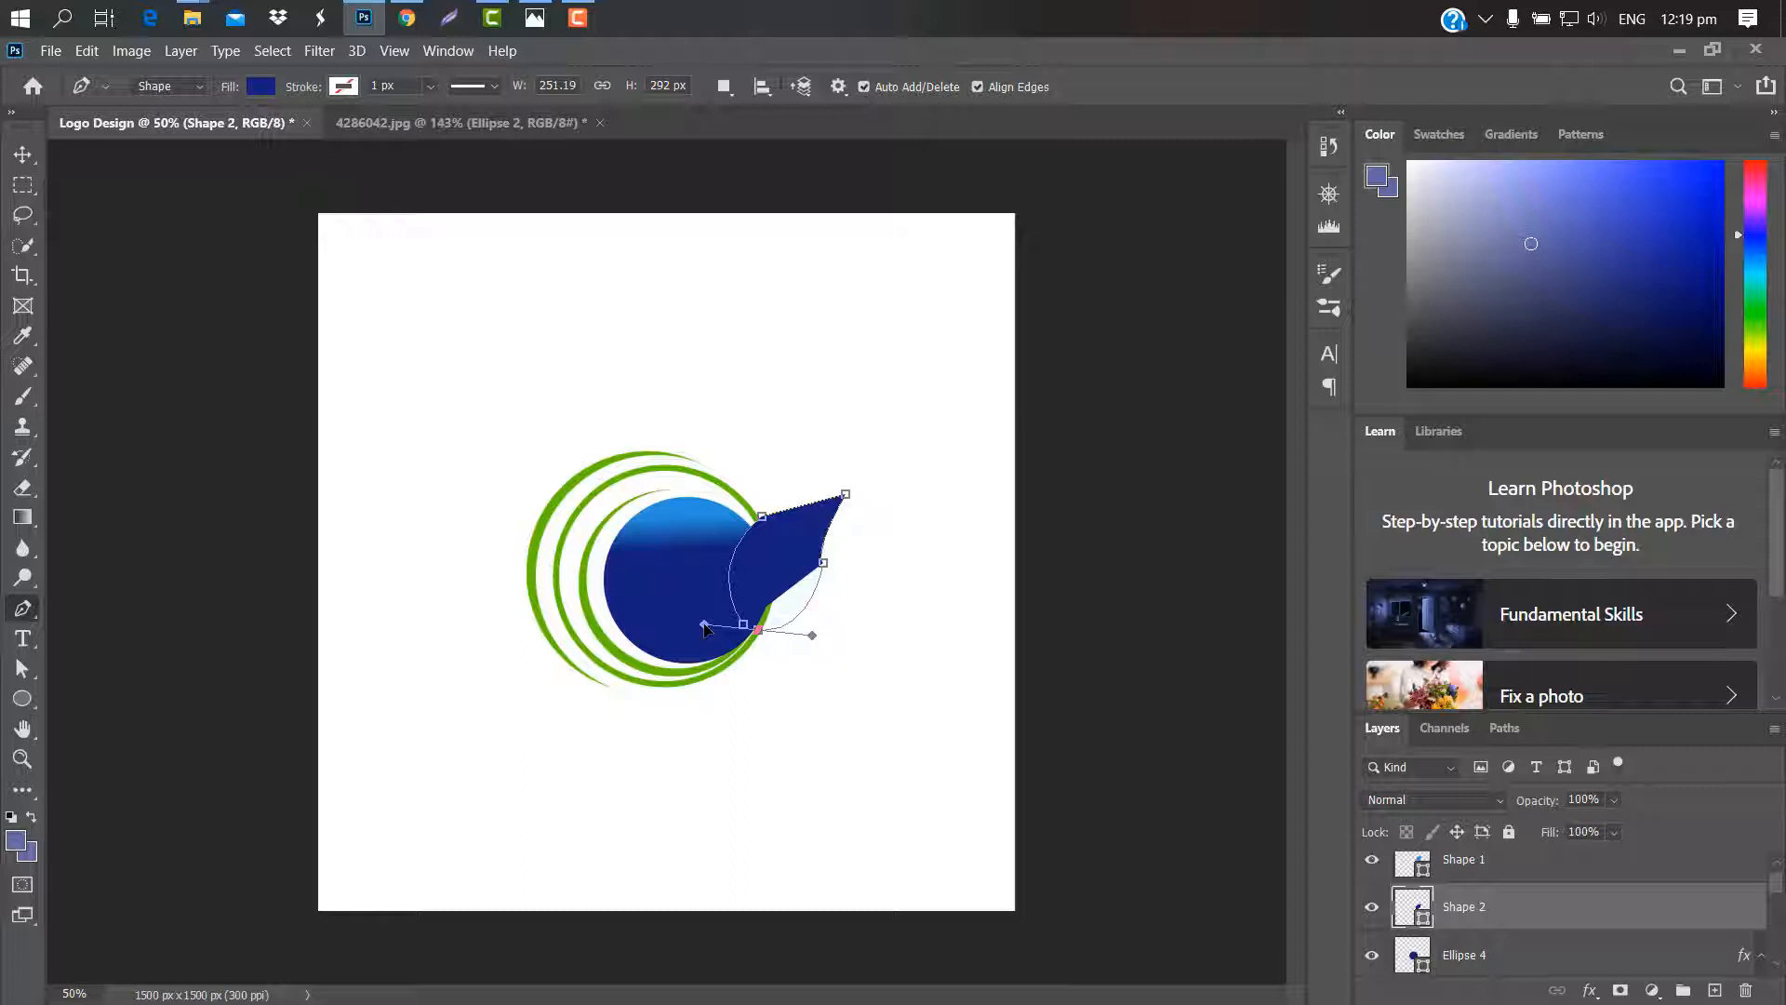
{"action": "left_click", "coordinate": [758, 631], "text": "alt"}
{"action": "left_click_drag", "start_coordinate": [769, 580], "coordinate": [778, 573]}
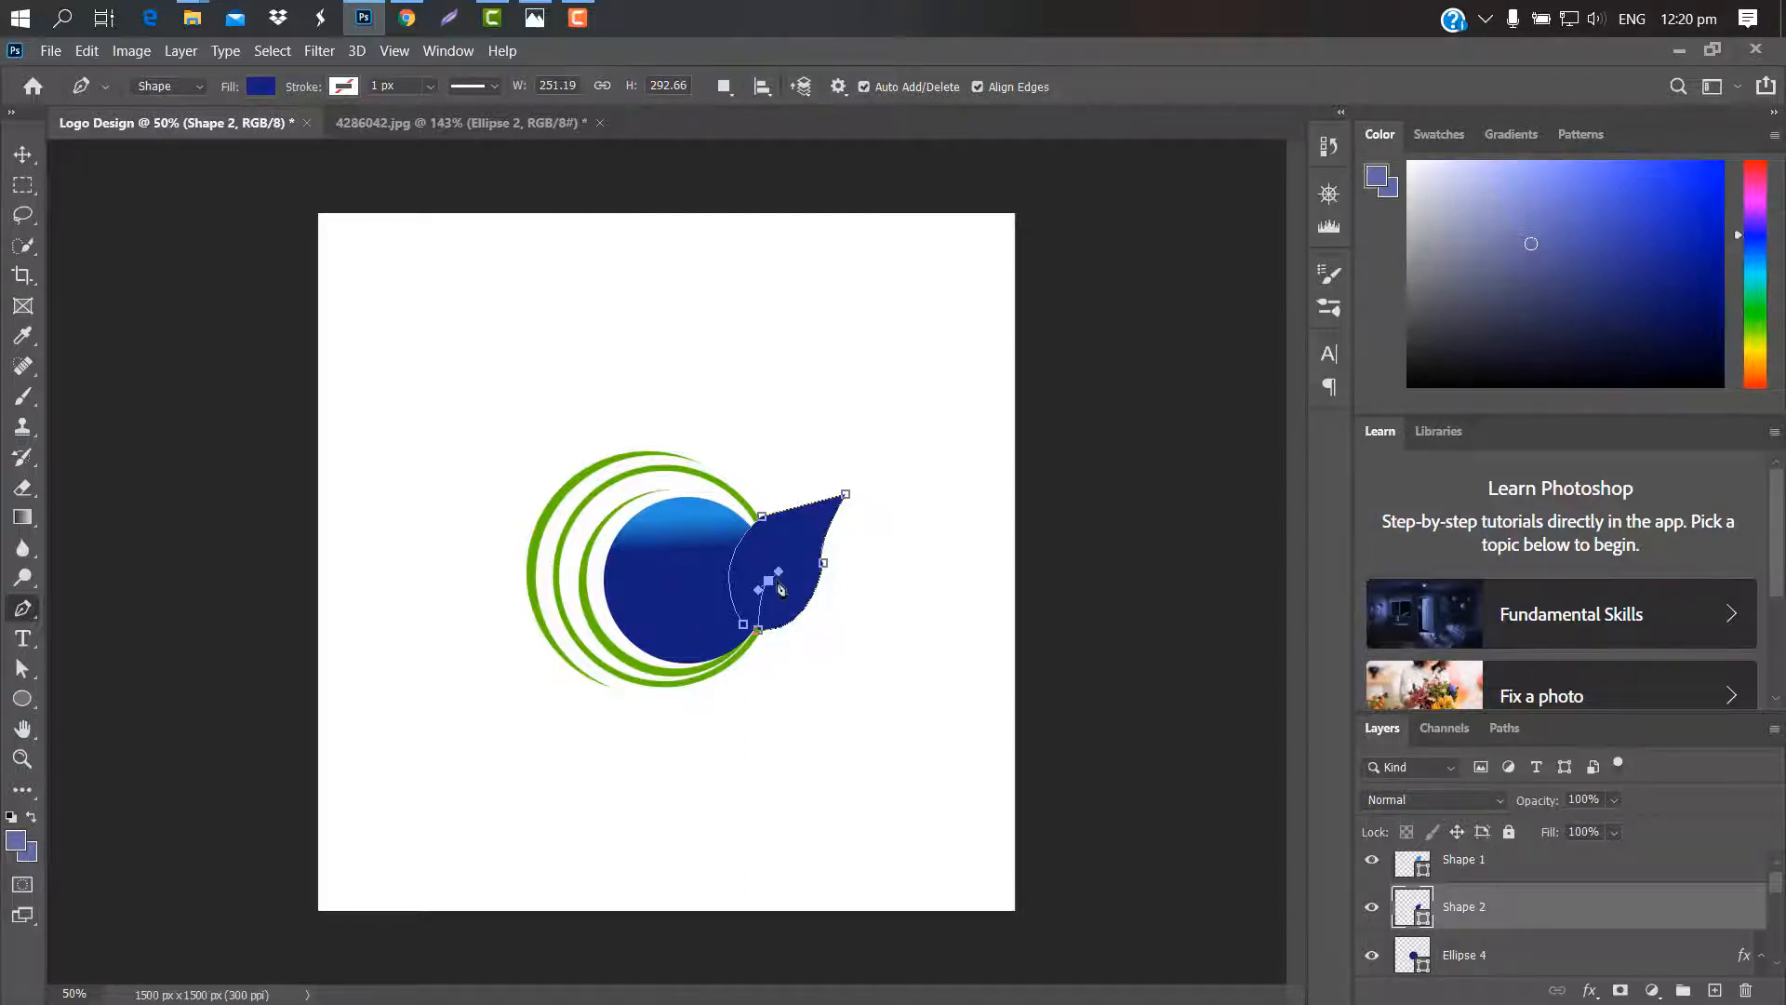
{"action": "left_click", "coordinate": [771, 582], "text": "alt"}
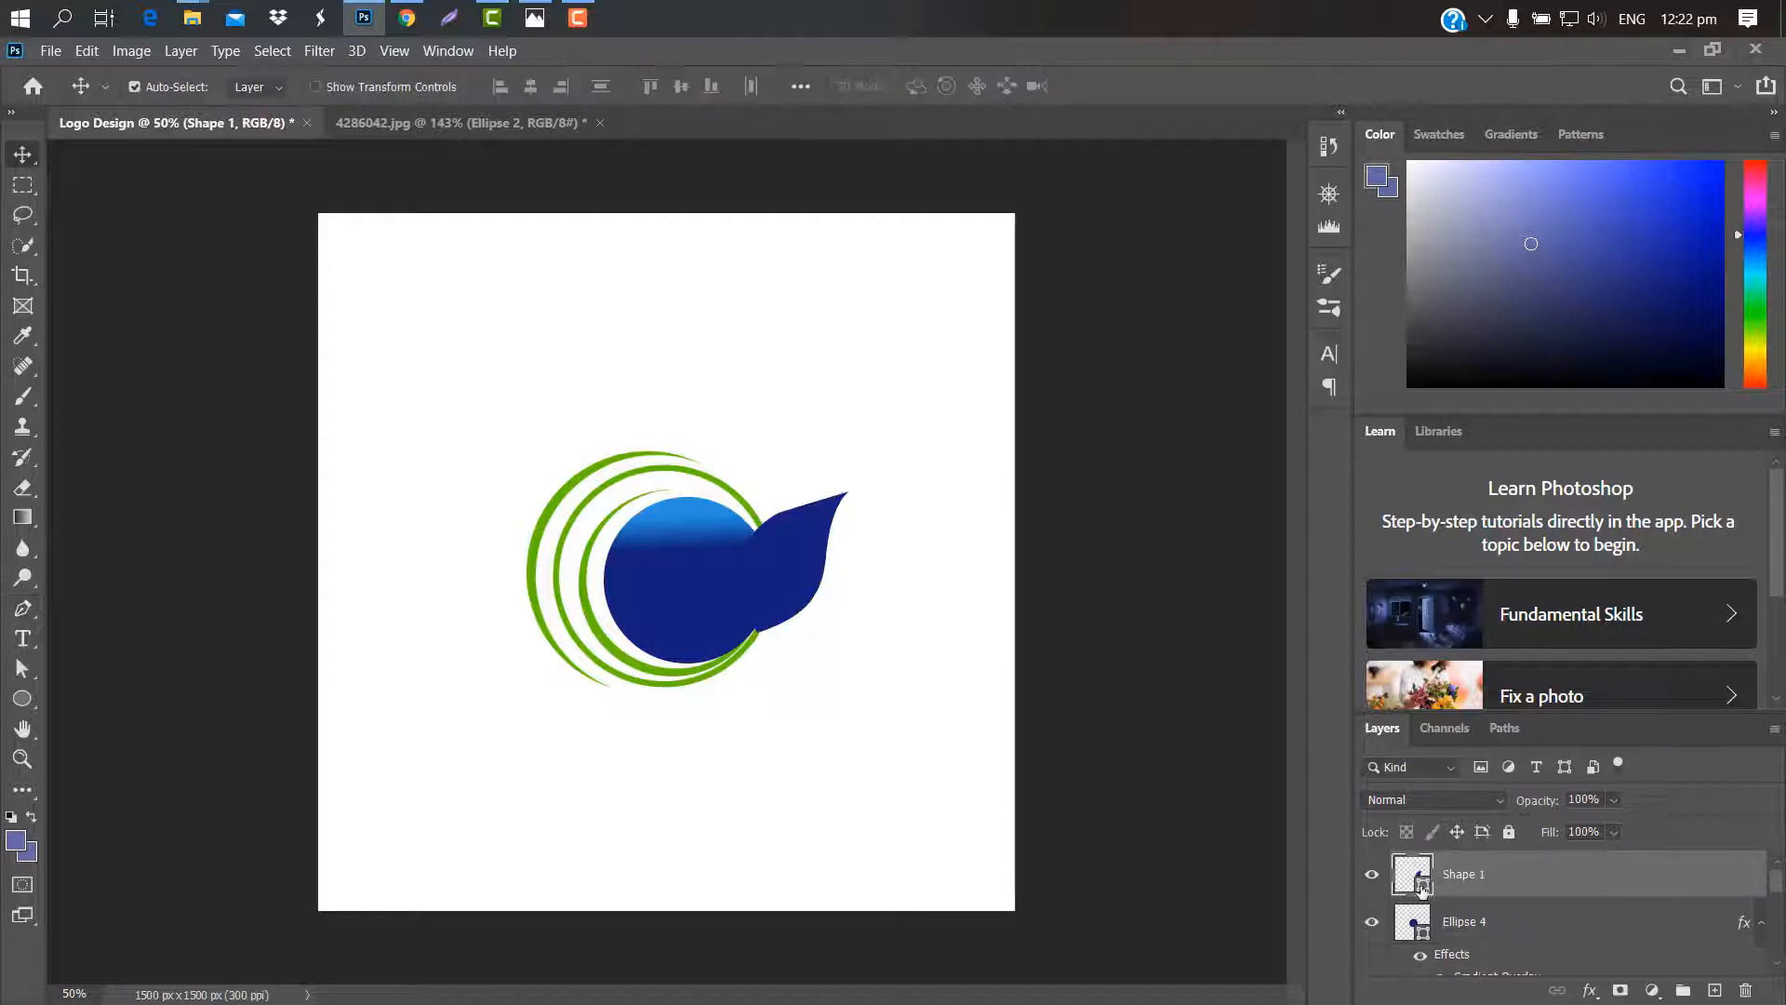
Change the leaf shape's fill color to dark green (#177815)
{"action": "double_click", "coordinate": [1421, 889]}
{"action": "left_click", "coordinate": [1488, 332]}
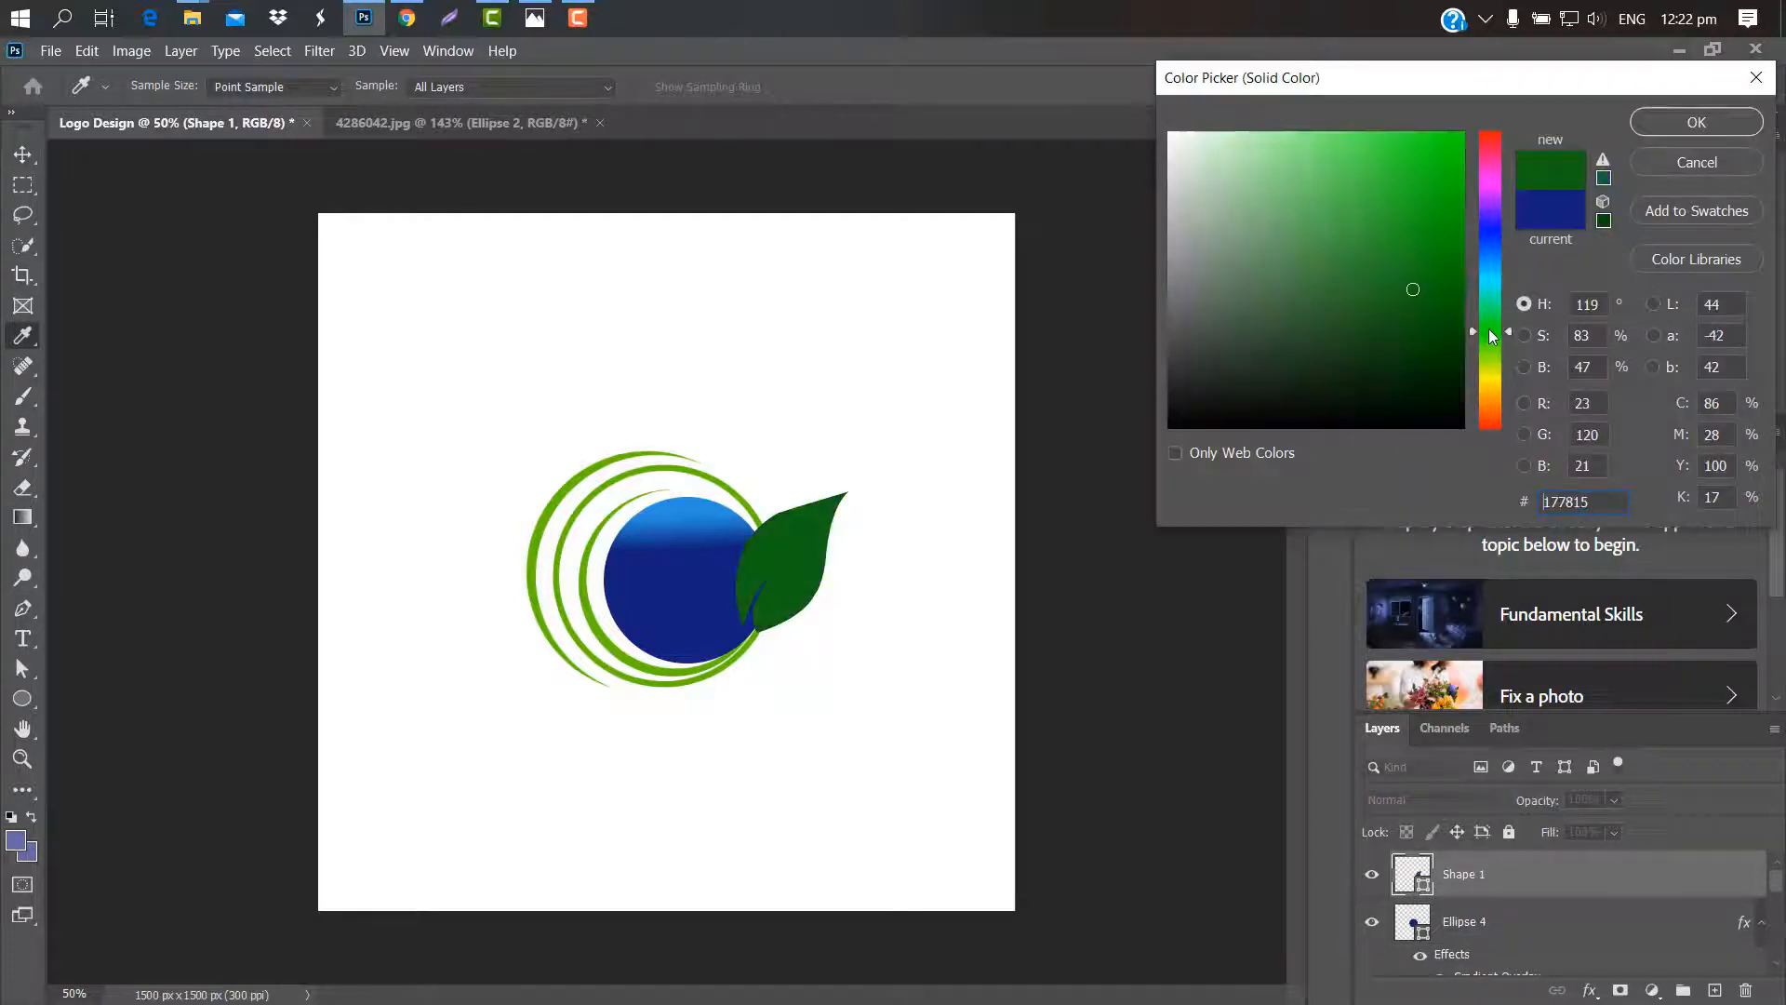
{"action": "left_click", "coordinate": [1667, 120]}
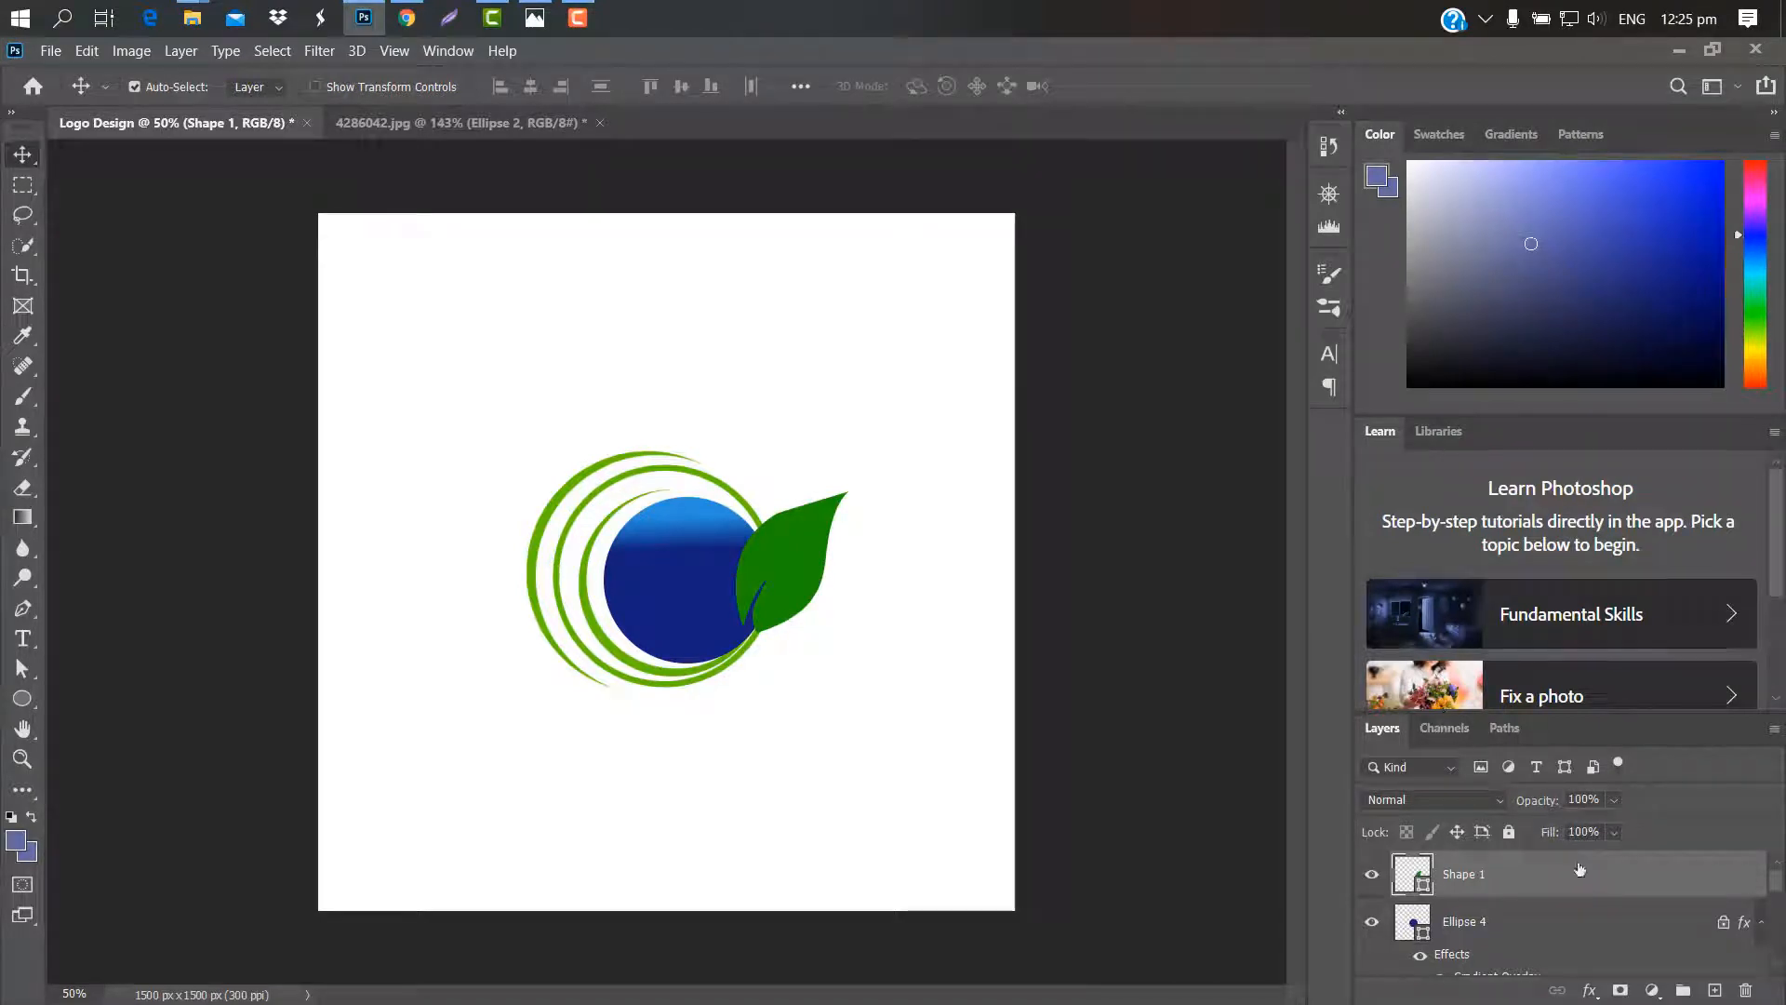
Duplicate the green leaf and move the copy up and right, clear of the original leaf
{"action": "left_click_drag", "start_coordinate": [1580, 873], "coordinate": [1717, 988]}
{"action": "key", "text": "ctrl+t"}
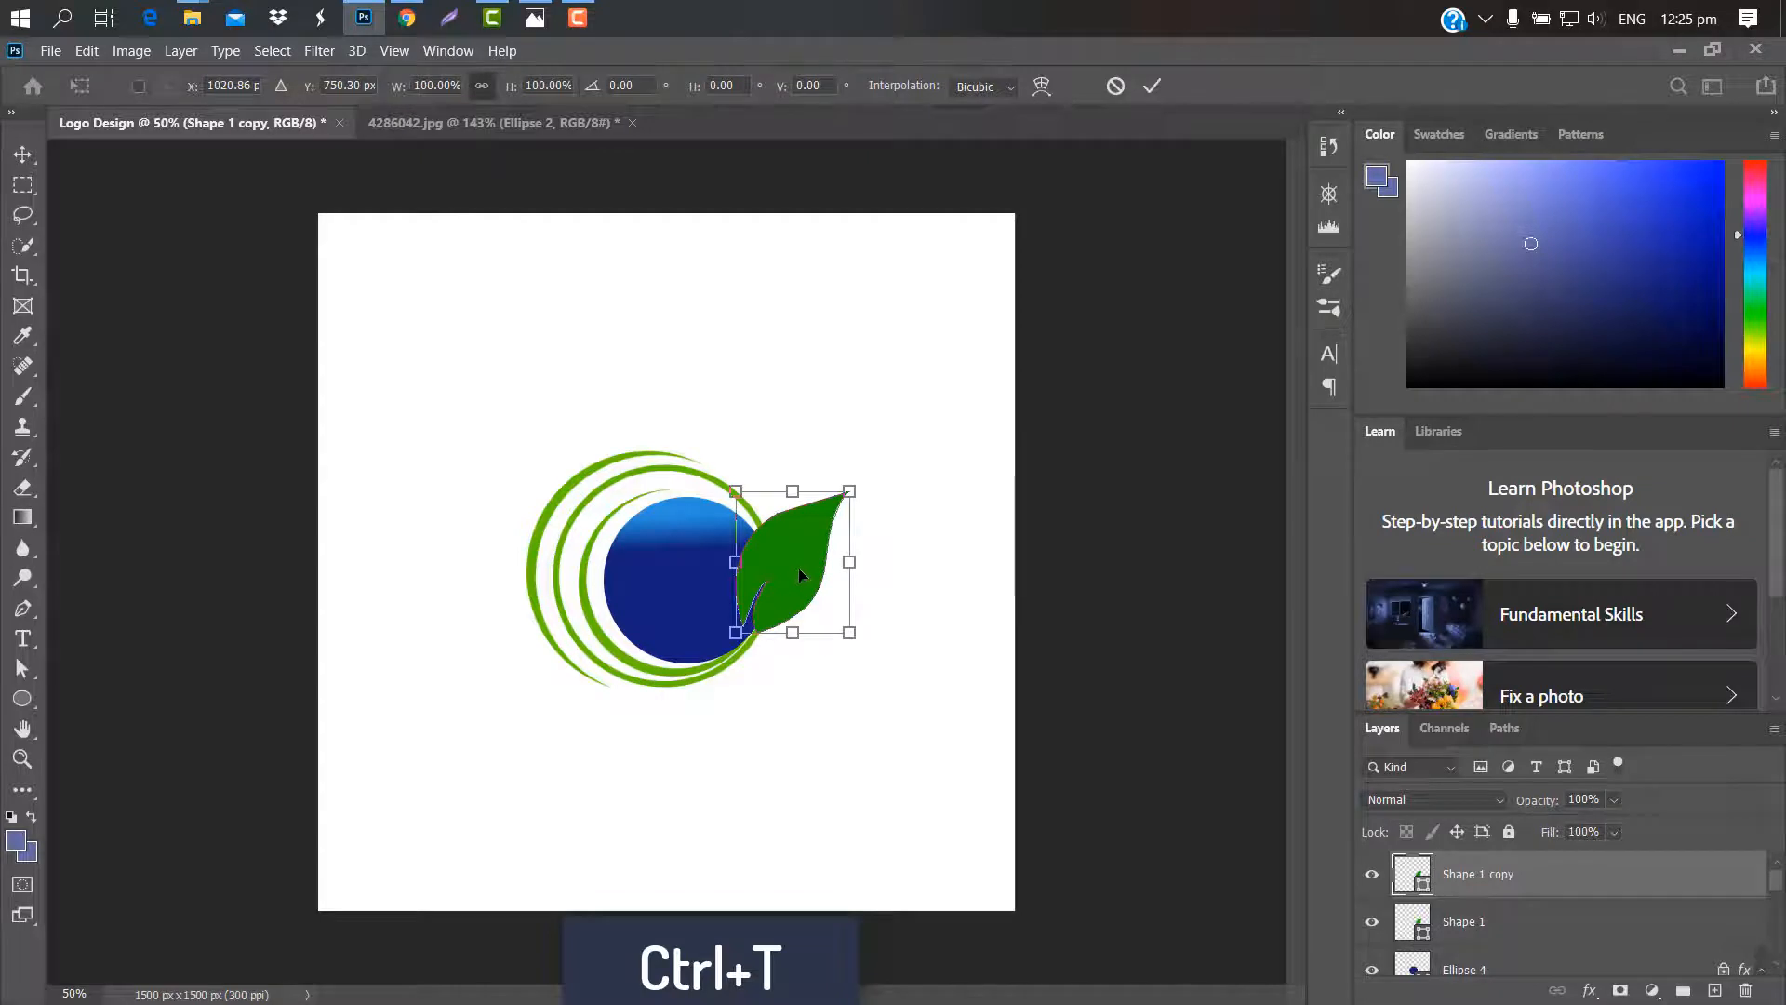
{"action": "left_click_drag", "start_coordinate": [799, 567], "coordinate": [912, 540]}
{"action": "left_click", "coordinate": [1144, 91]}
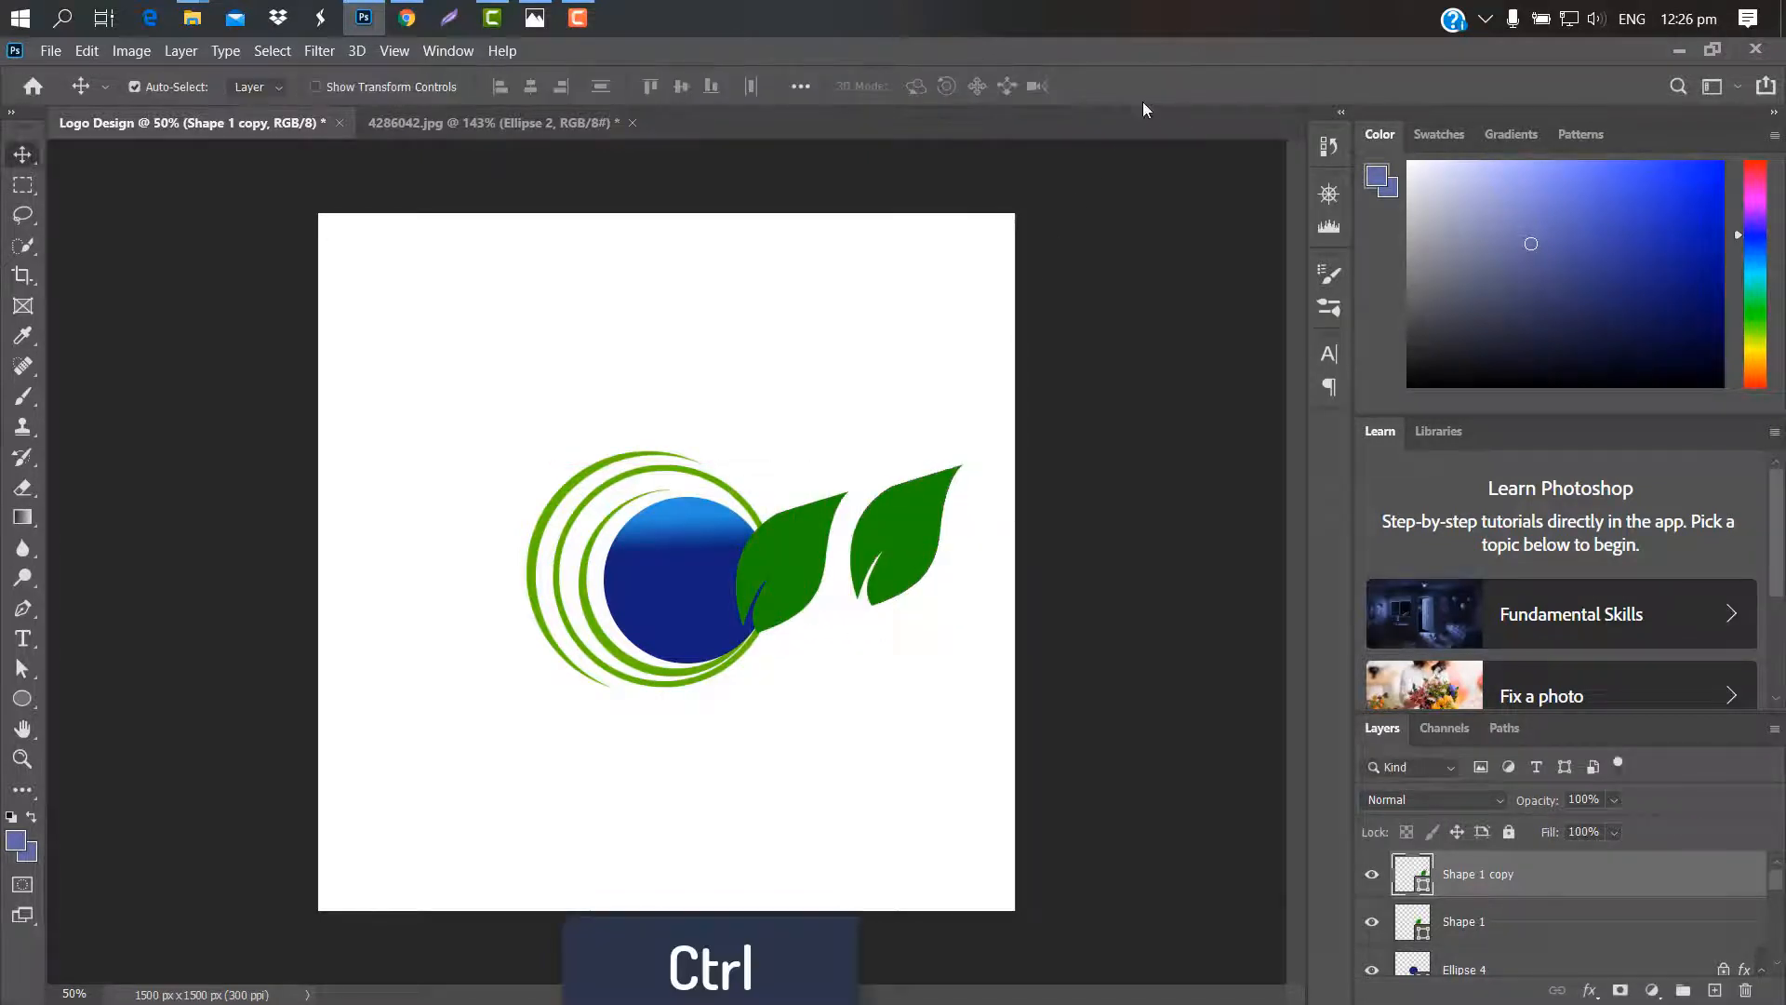
Load the original leaf's outline as a selection and rasterize the Ellipse 4 circle layer
{"action": "left_click", "coordinate": [748, 598]}
{"action": "left_click", "coordinate": [1534, 968]}
{"action": "left_click", "coordinate": [1413, 864], "text": "ctrl"}
{"action": "right_click", "coordinate": [1496, 910]}
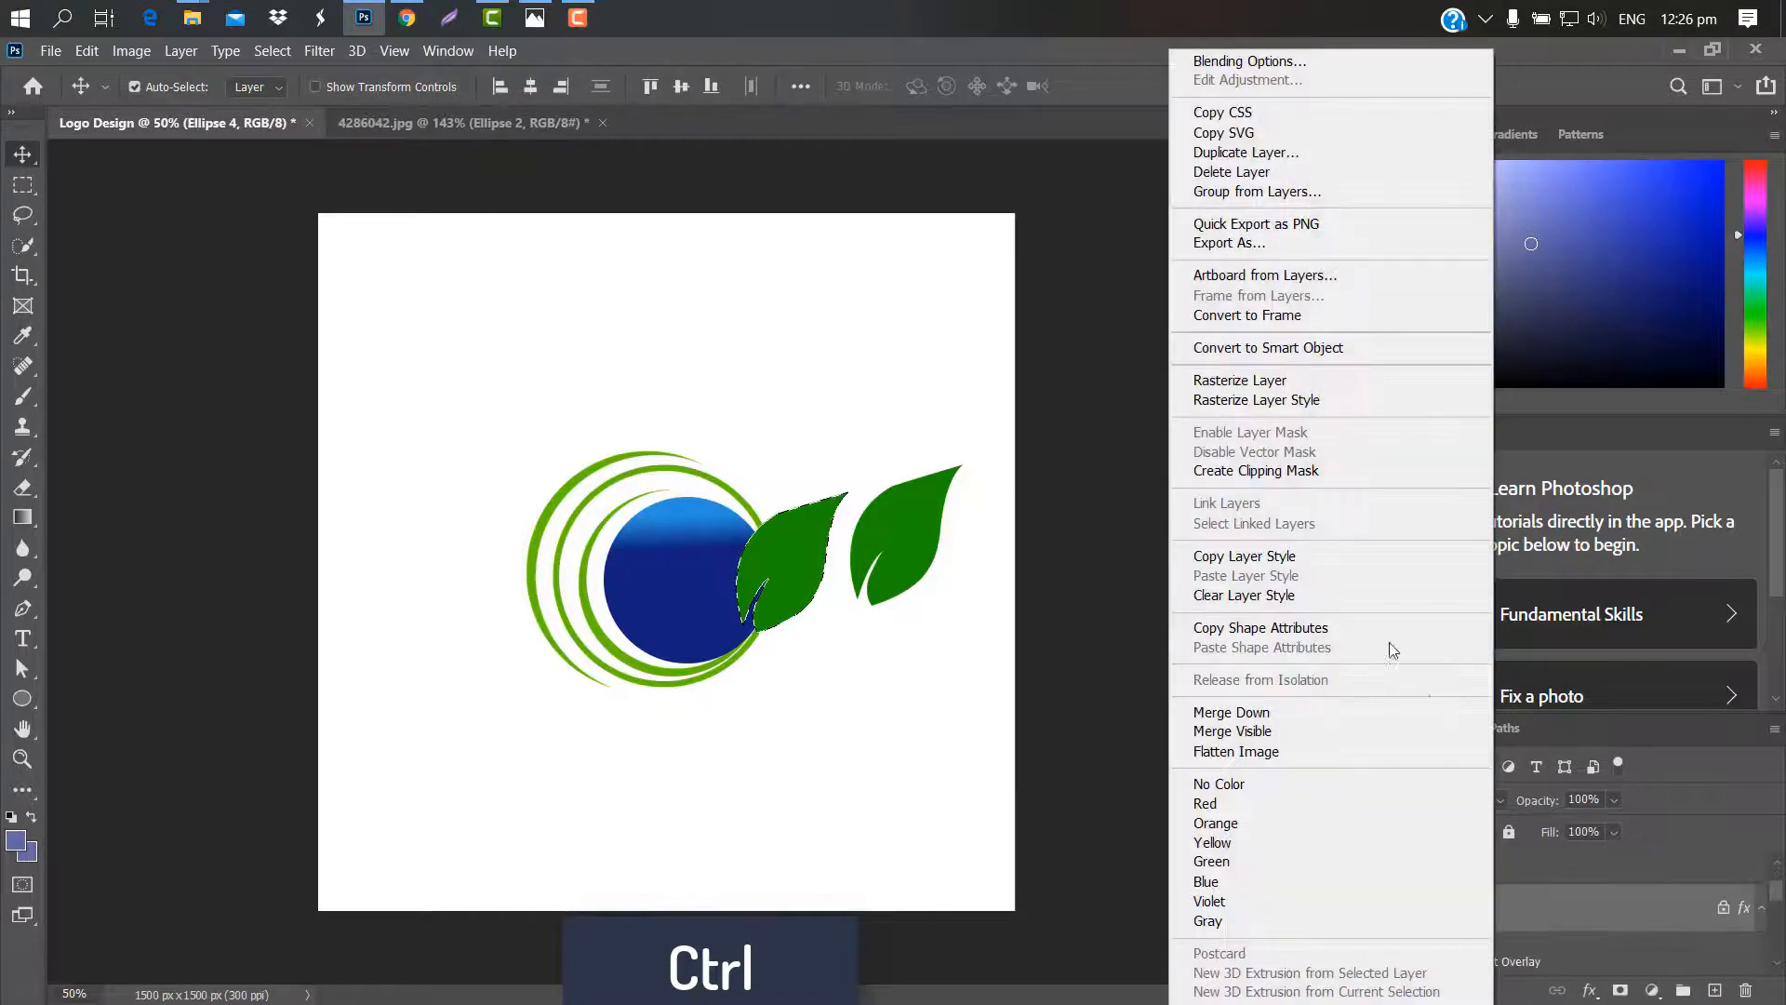
{"action": "left_click", "coordinate": [1262, 382]}
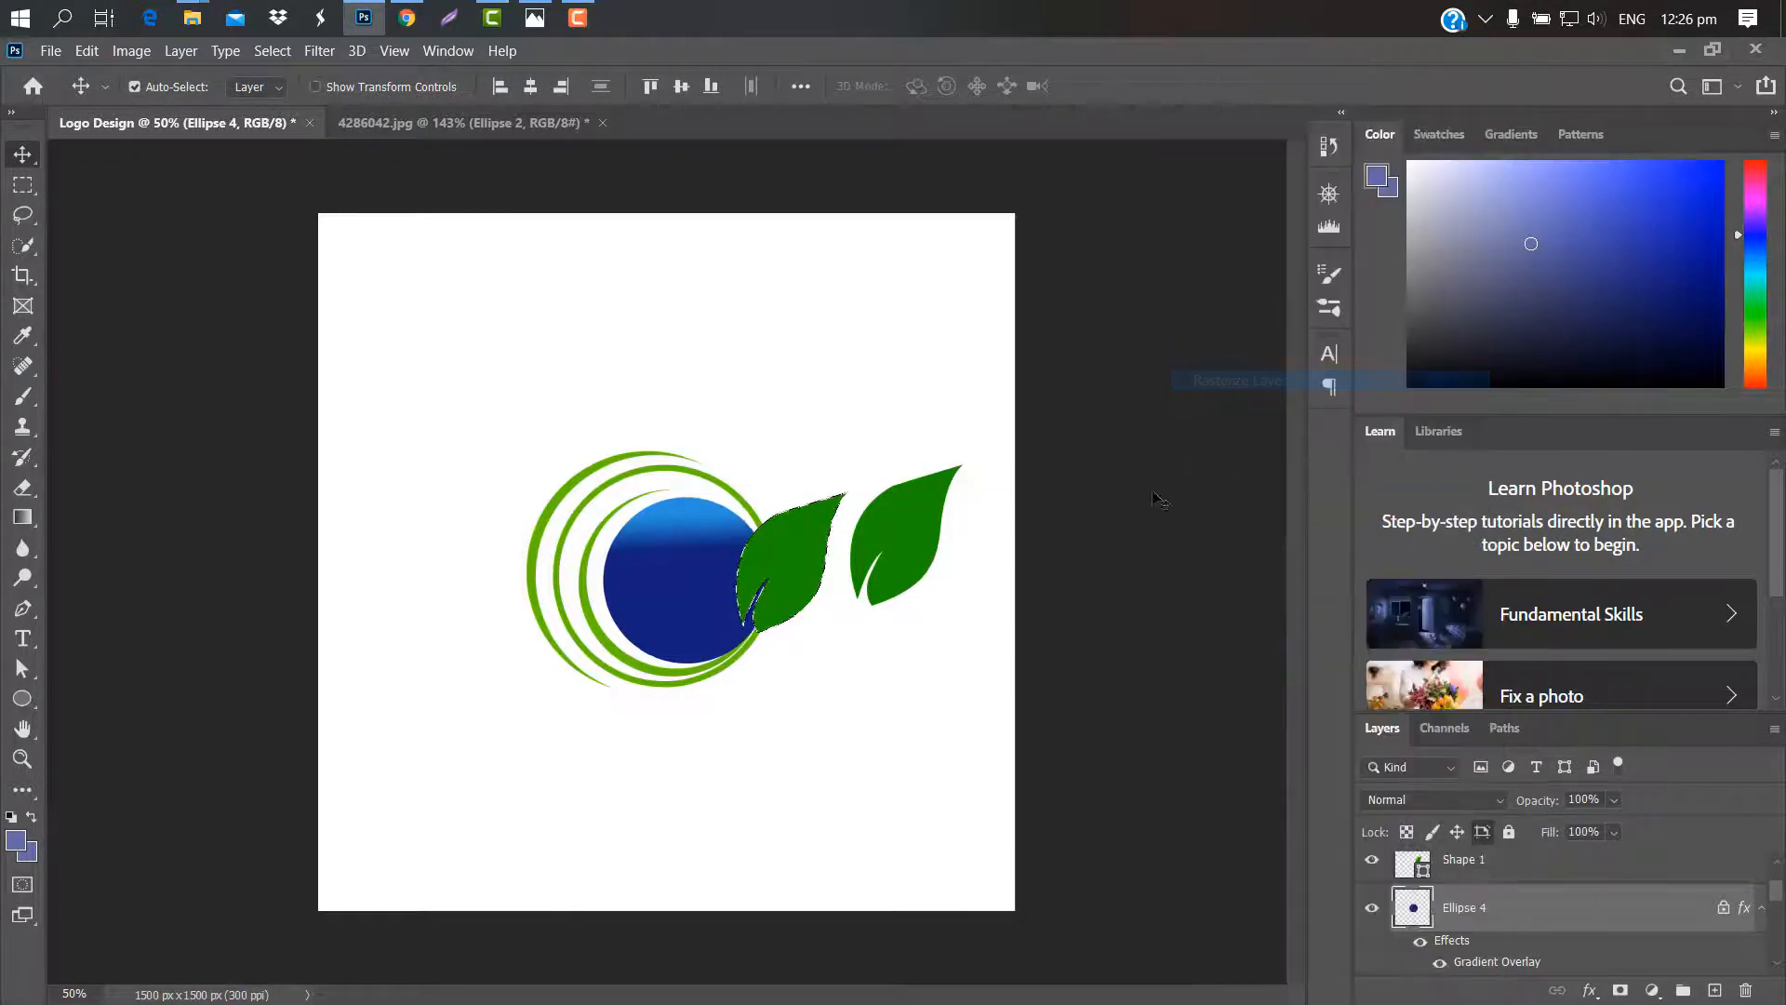
Replace the original leaf with its copy, fitted into a leaf-shaped gap cut from the blue circle's edge
{"action": "left_click", "coordinate": [1521, 867]}
{"action": "left_click_drag", "start_coordinate": [1521, 867], "coordinate": [1749, 994]}
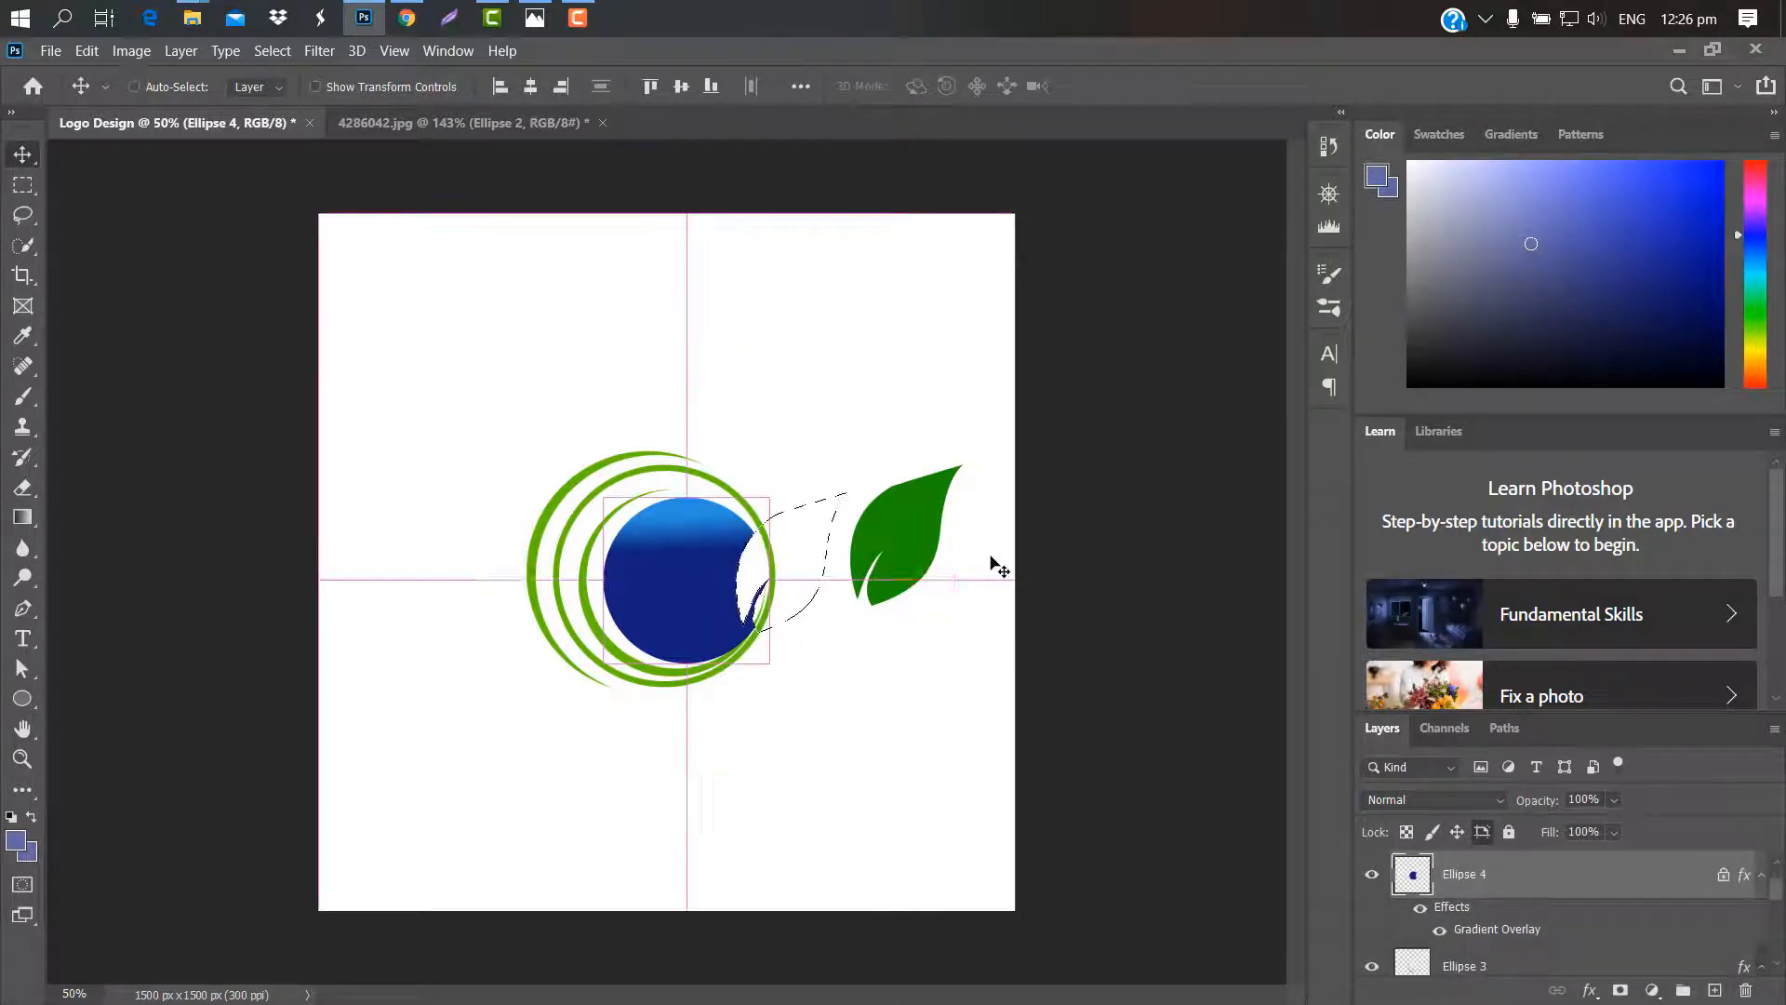
{"action": "left_click_drag", "start_coordinate": [942, 520], "coordinate": [830, 544]}
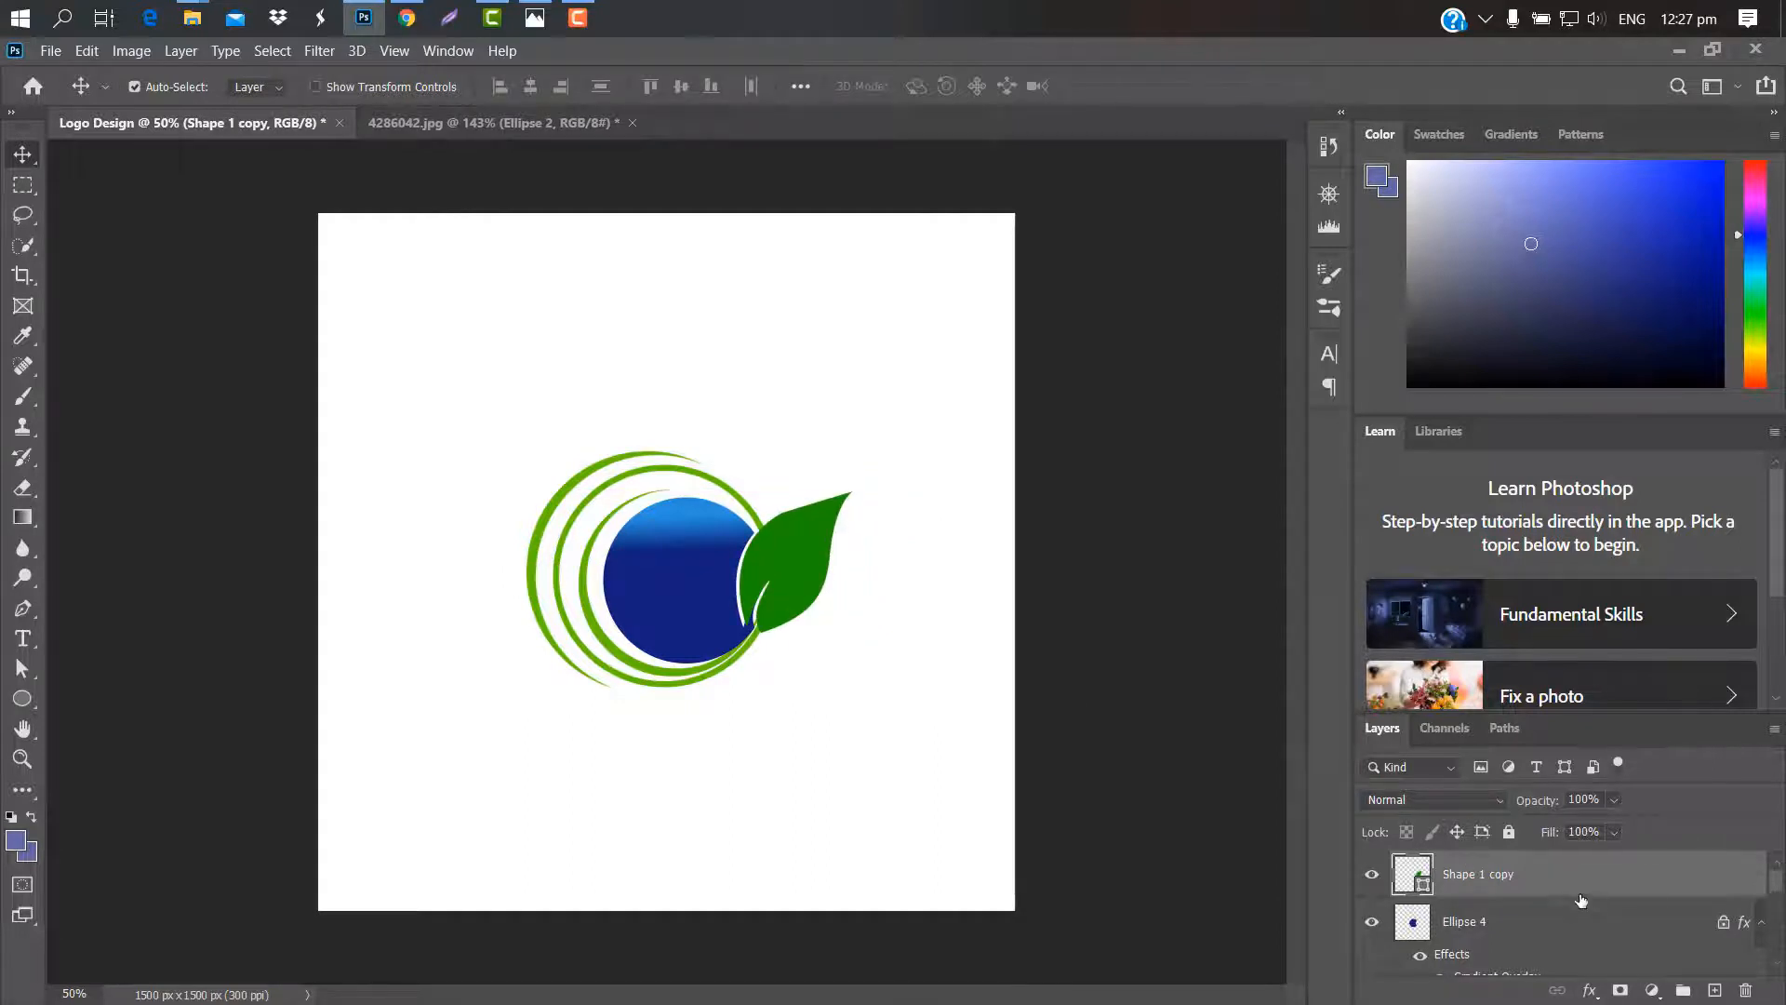
Duplicate the dark green leaf, rotate the copy about 56.6° clockwise and place it below the first with their bases meeting
{"action": "left_click_drag", "start_coordinate": [1571, 878], "coordinate": [1717, 992]}
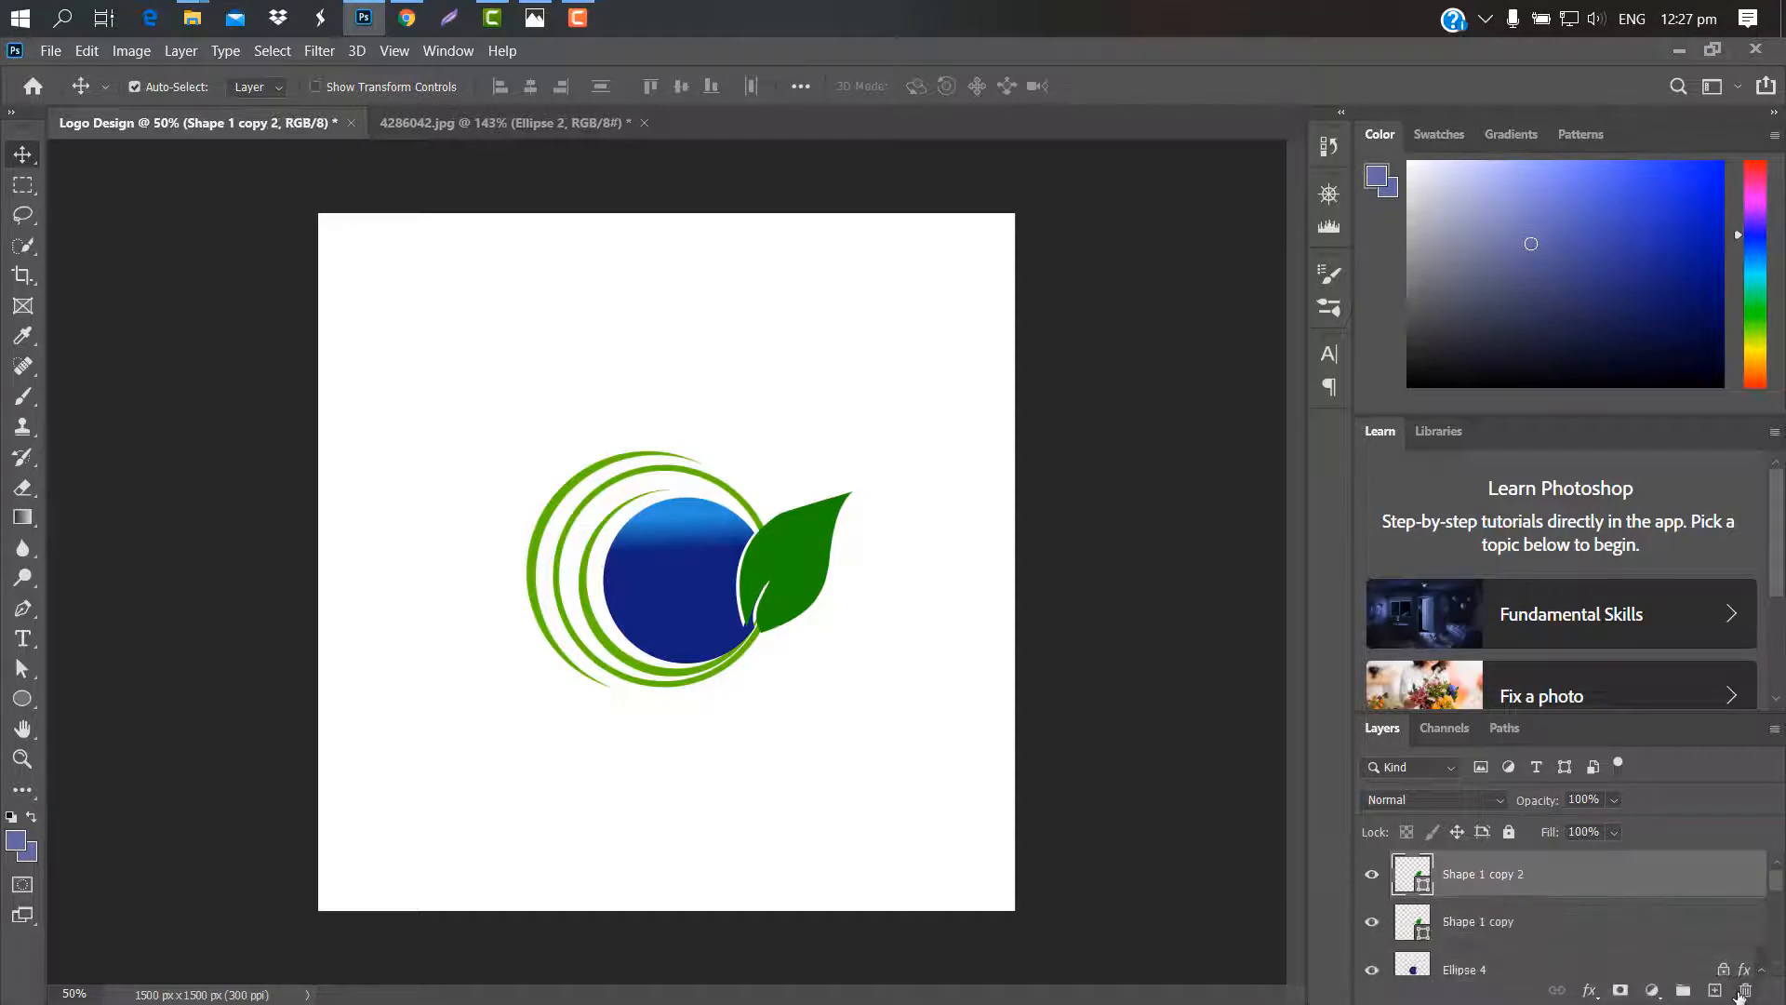
{"action": "key", "text": "ctrl+t"}
{"action": "left_click_drag", "start_coordinate": [786, 556], "coordinate": [857, 627]}
{"action": "left_click_drag", "start_coordinate": [893, 549], "coordinate": [962, 594]}
{"action": "left_click_drag", "start_coordinate": [863, 660], "coordinate": [837, 572]}
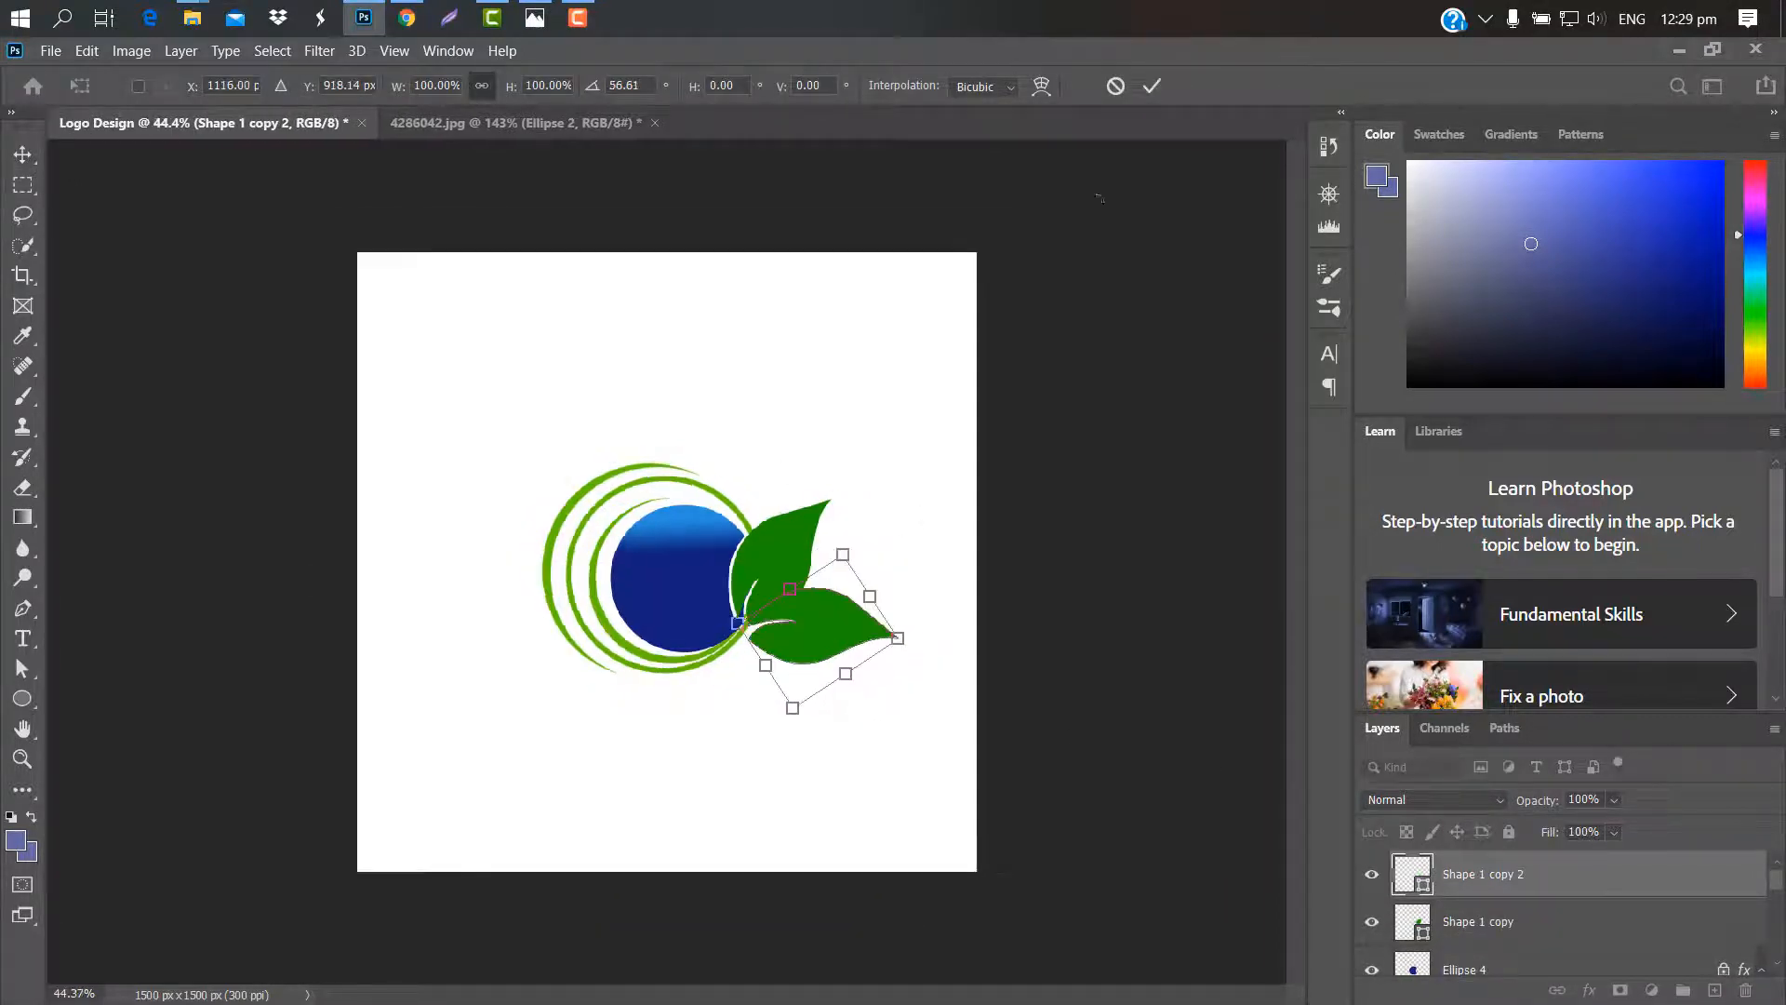
{"action": "left_click", "coordinate": [1159, 87]}
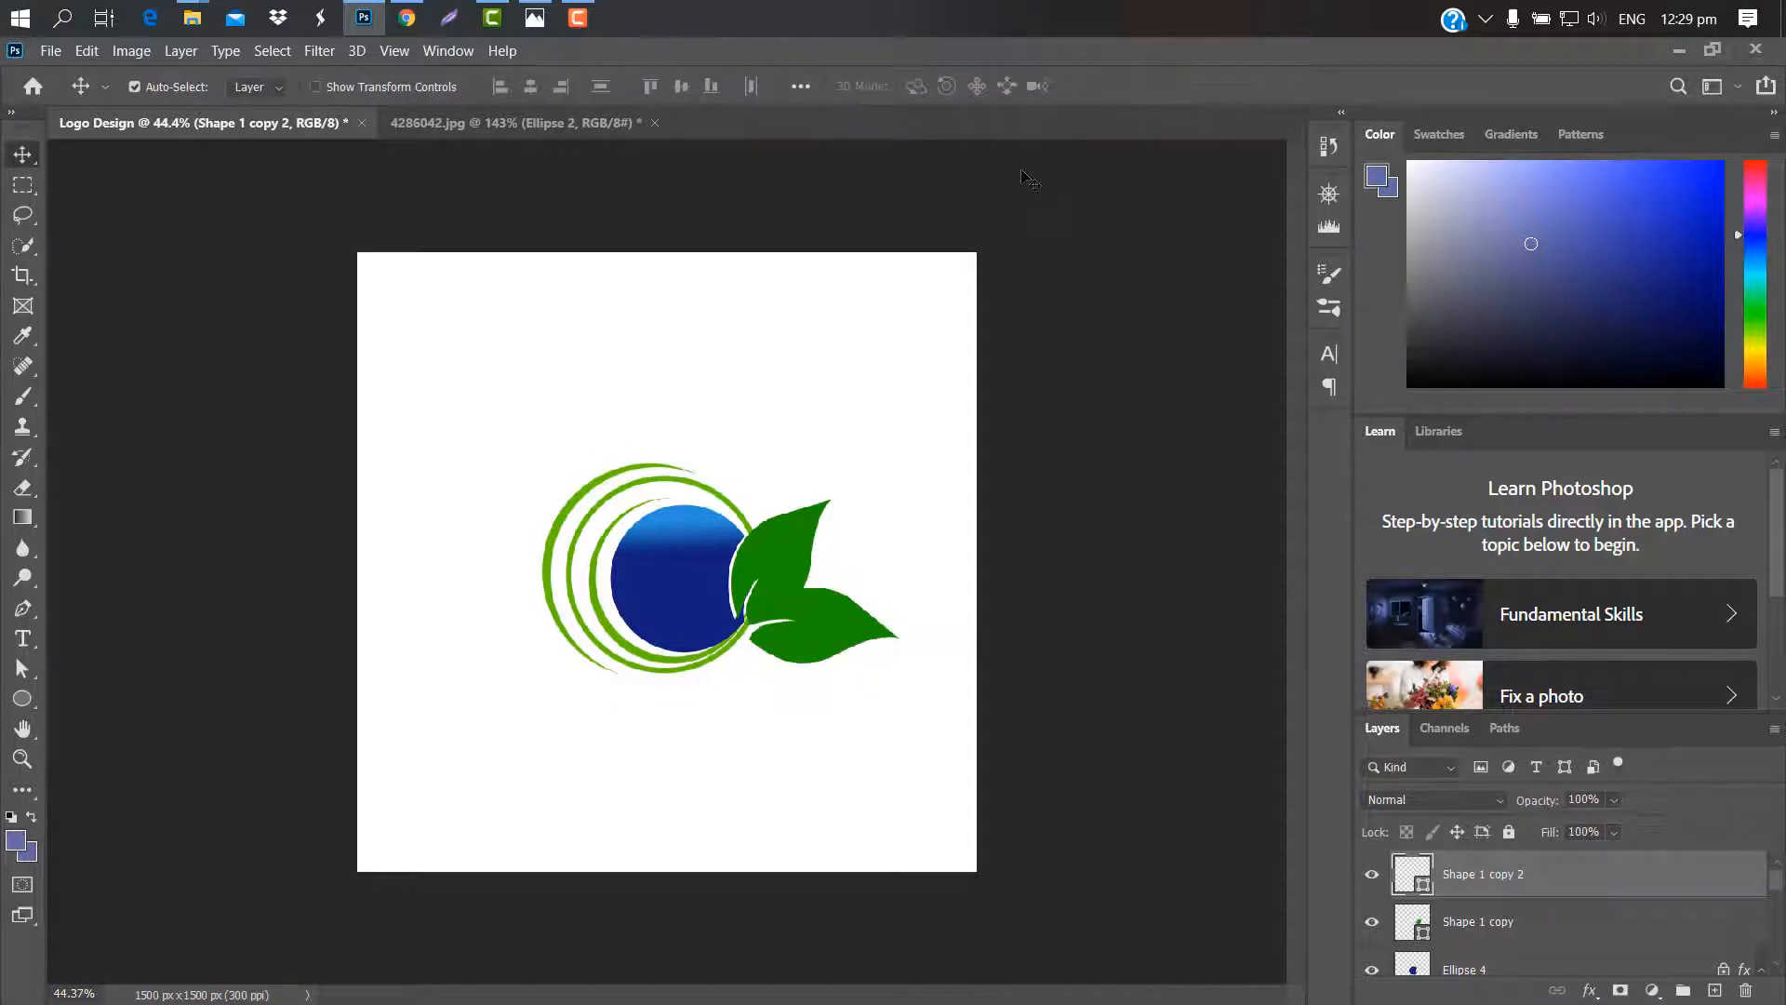
Change the lower leaf's fill to the light green of the rings (#69d108)
{"action": "double_click", "coordinate": [1422, 886]}
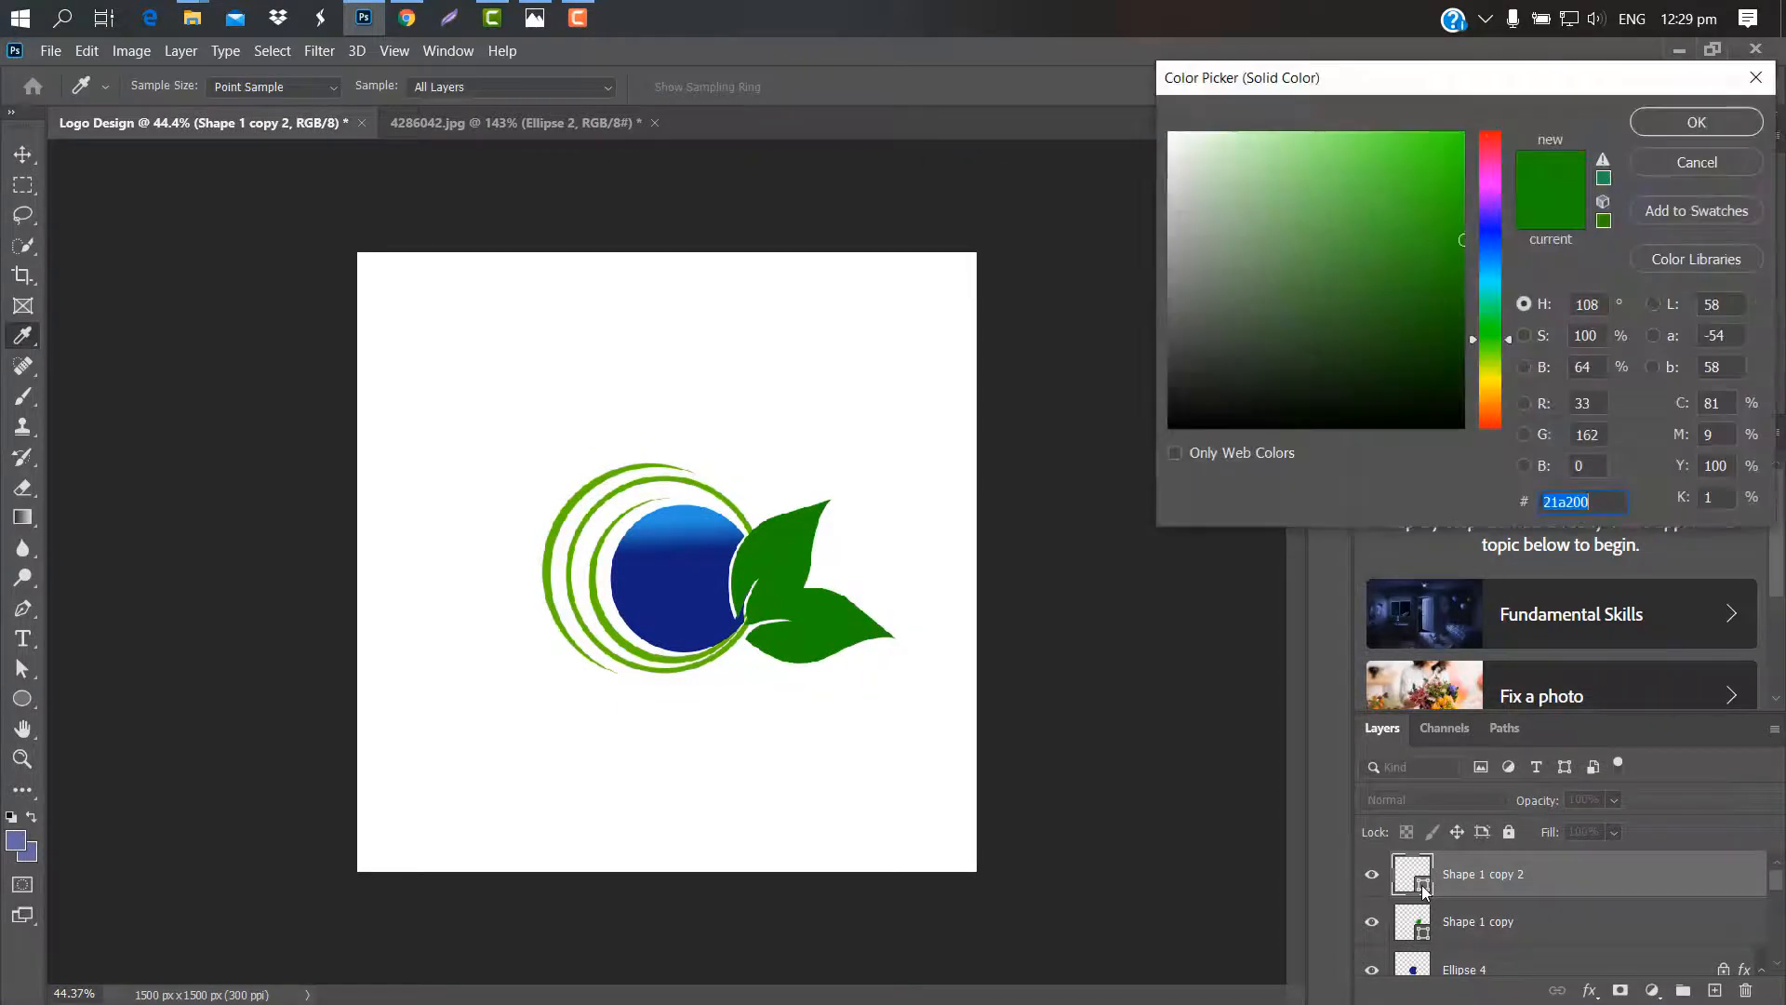
{"action": "left_click", "coordinate": [559, 534]}
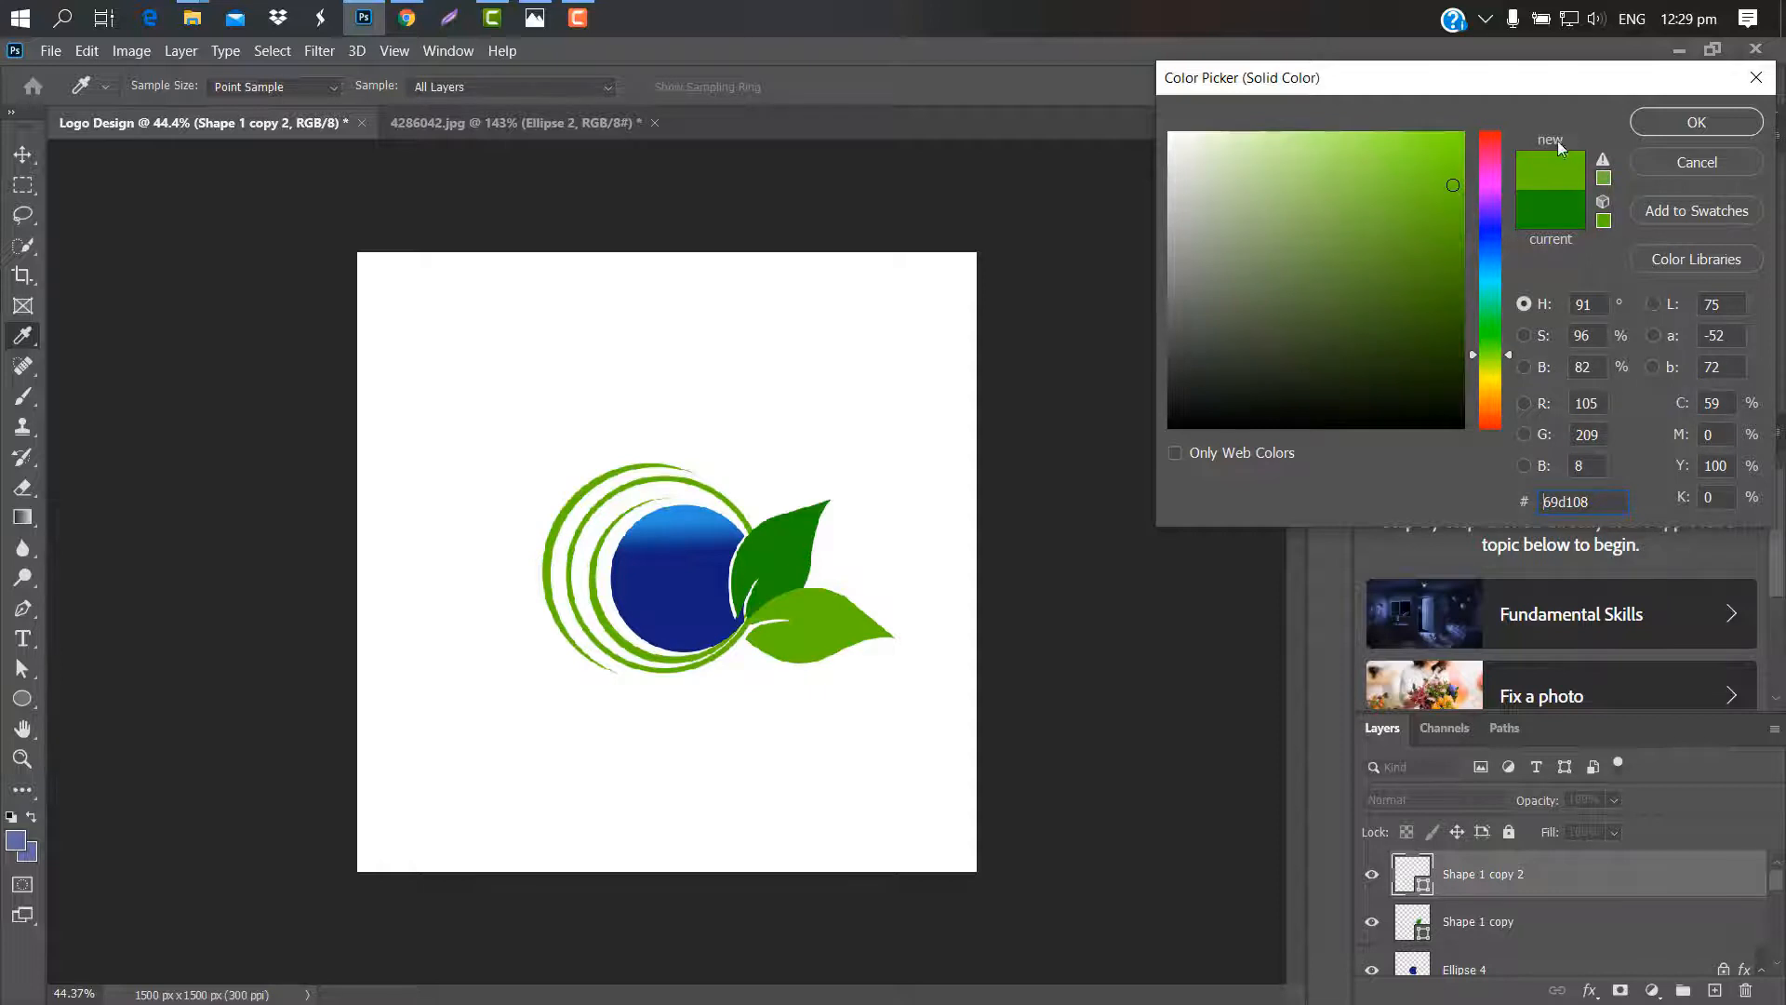
{"action": "left_click", "coordinate": [1658, 121]}
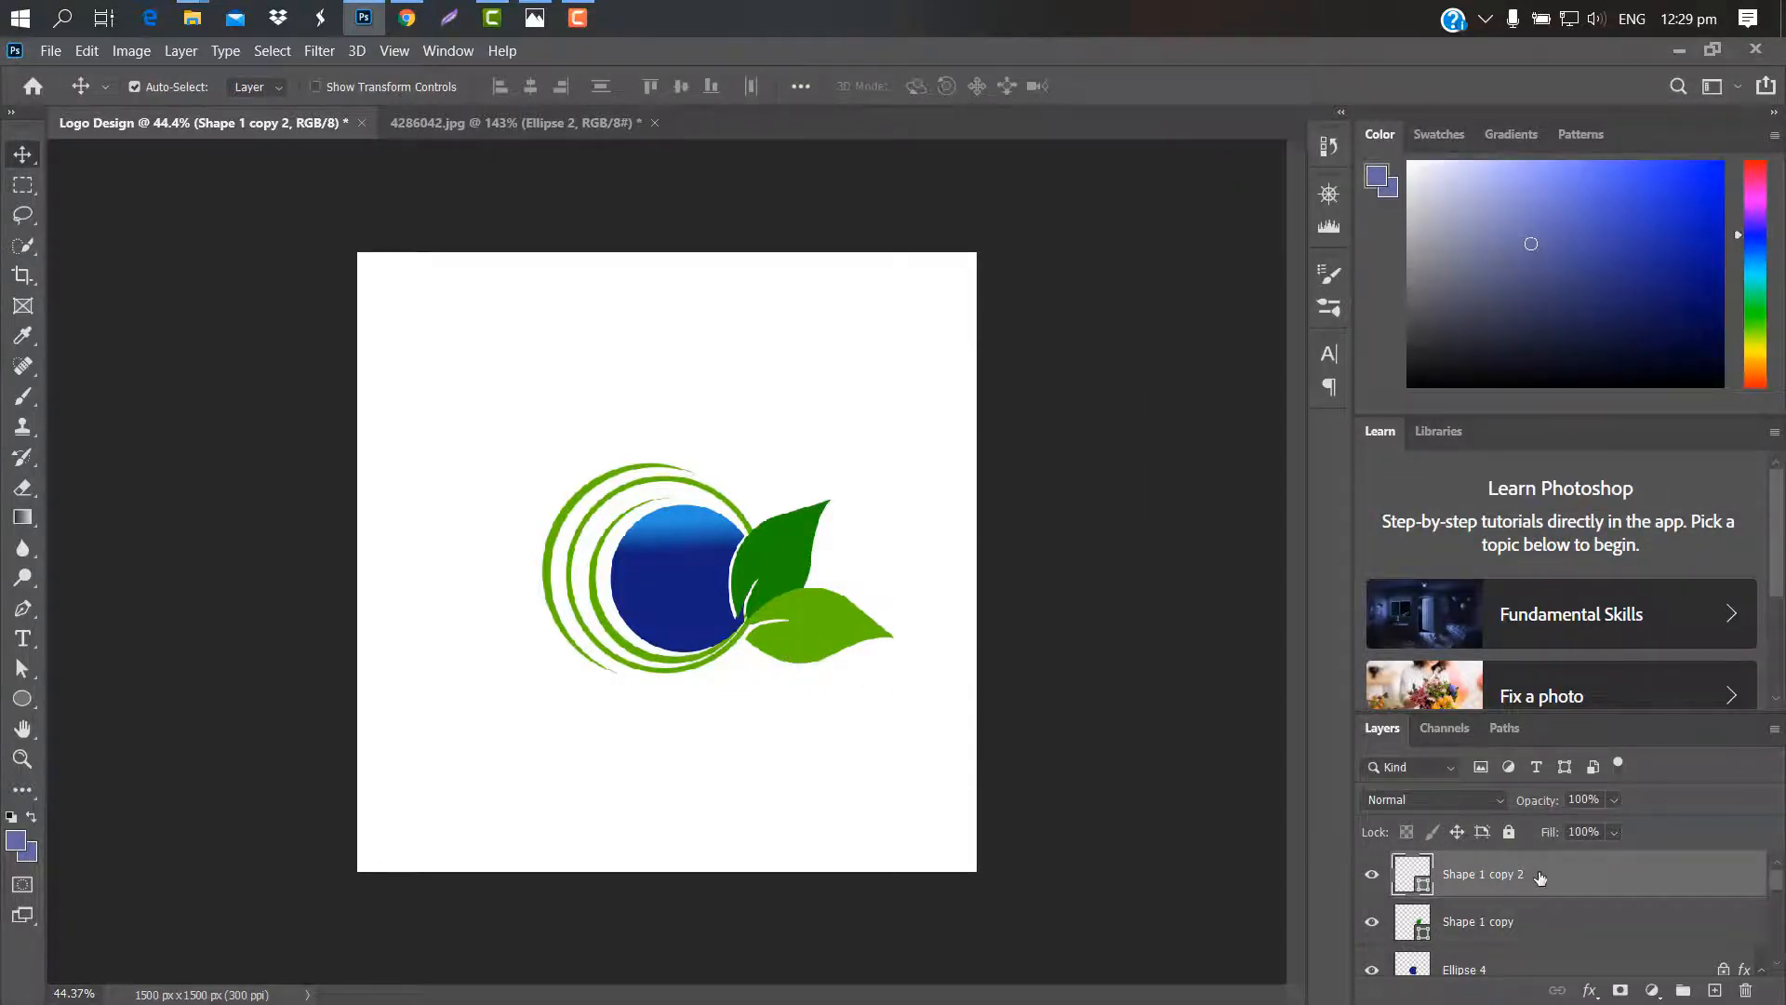
Duplicate the light green leaf, scale the copy to 78.97% and rotate it to point left inside the blue circle
{"action": "left_click_drag", "start_coordinate": [1550, 874], "coordinate": [1710, 987]}
{"action": "key", "text": "ctrl+t"}
{"action": "left_click_drag", "start_coordinate": [849, 636], "coordinate": [710, 612]}
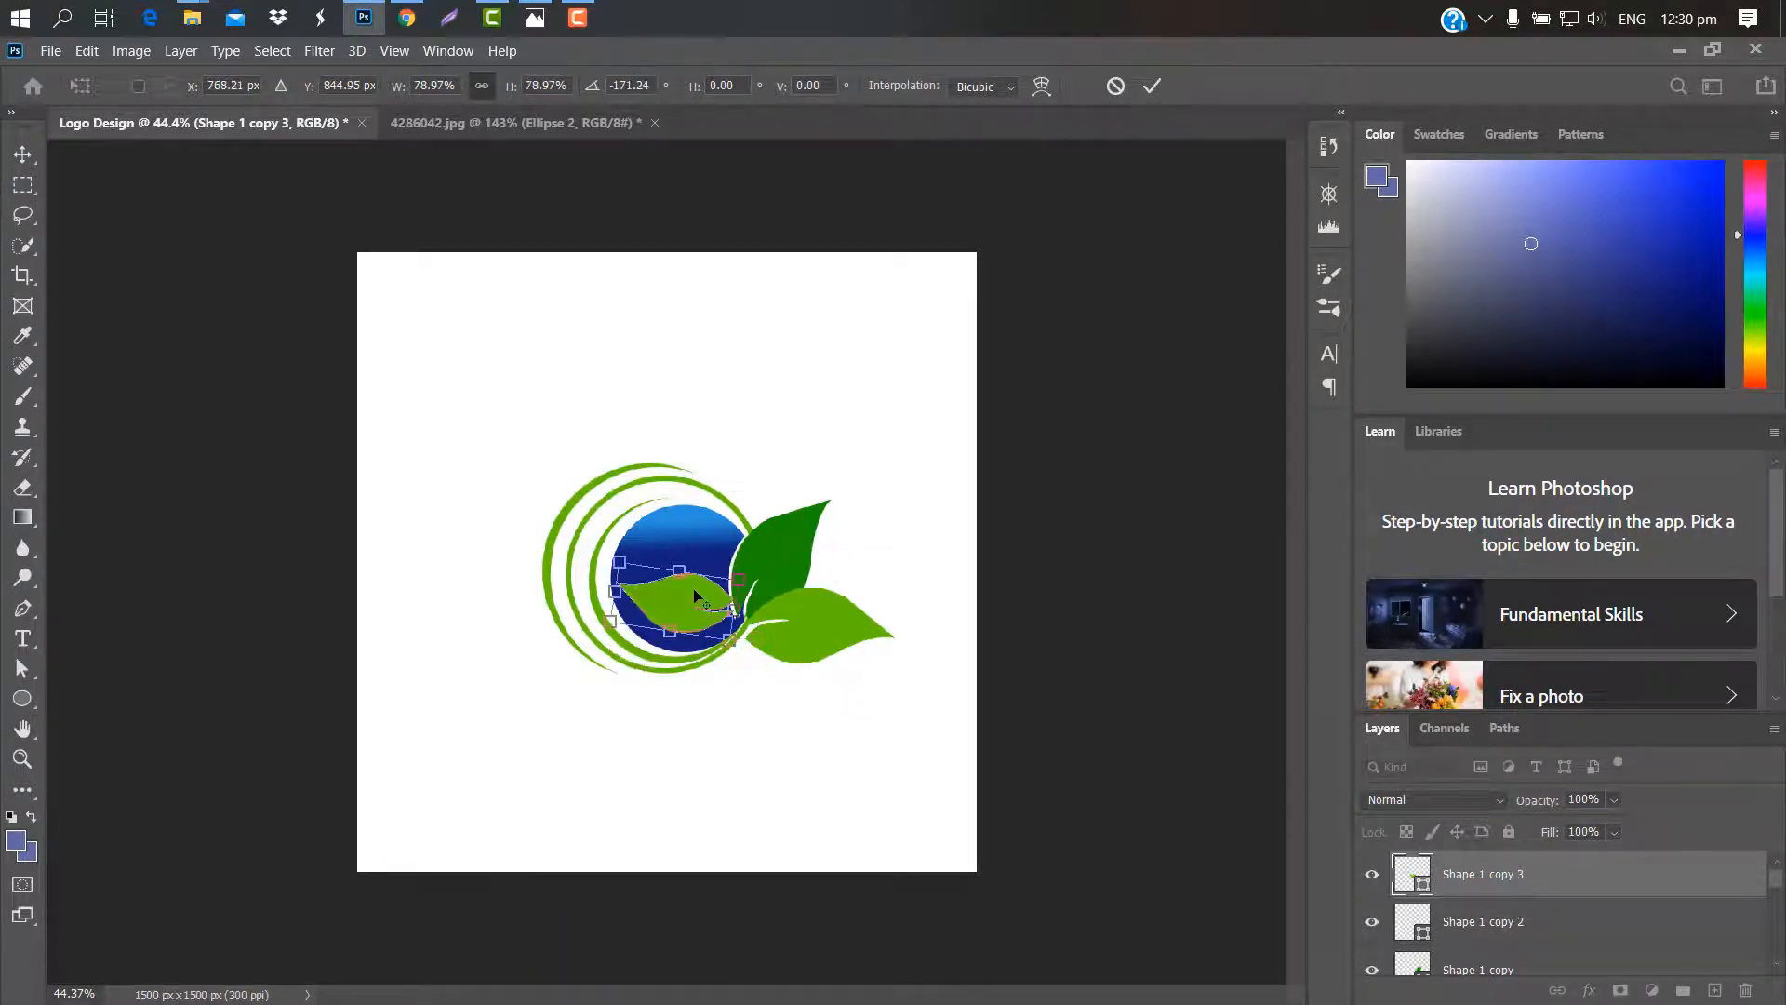
{"action": "scroll", "coordinate": [697, 593], "scroll_direction": "up", "scroll_amount": 4}
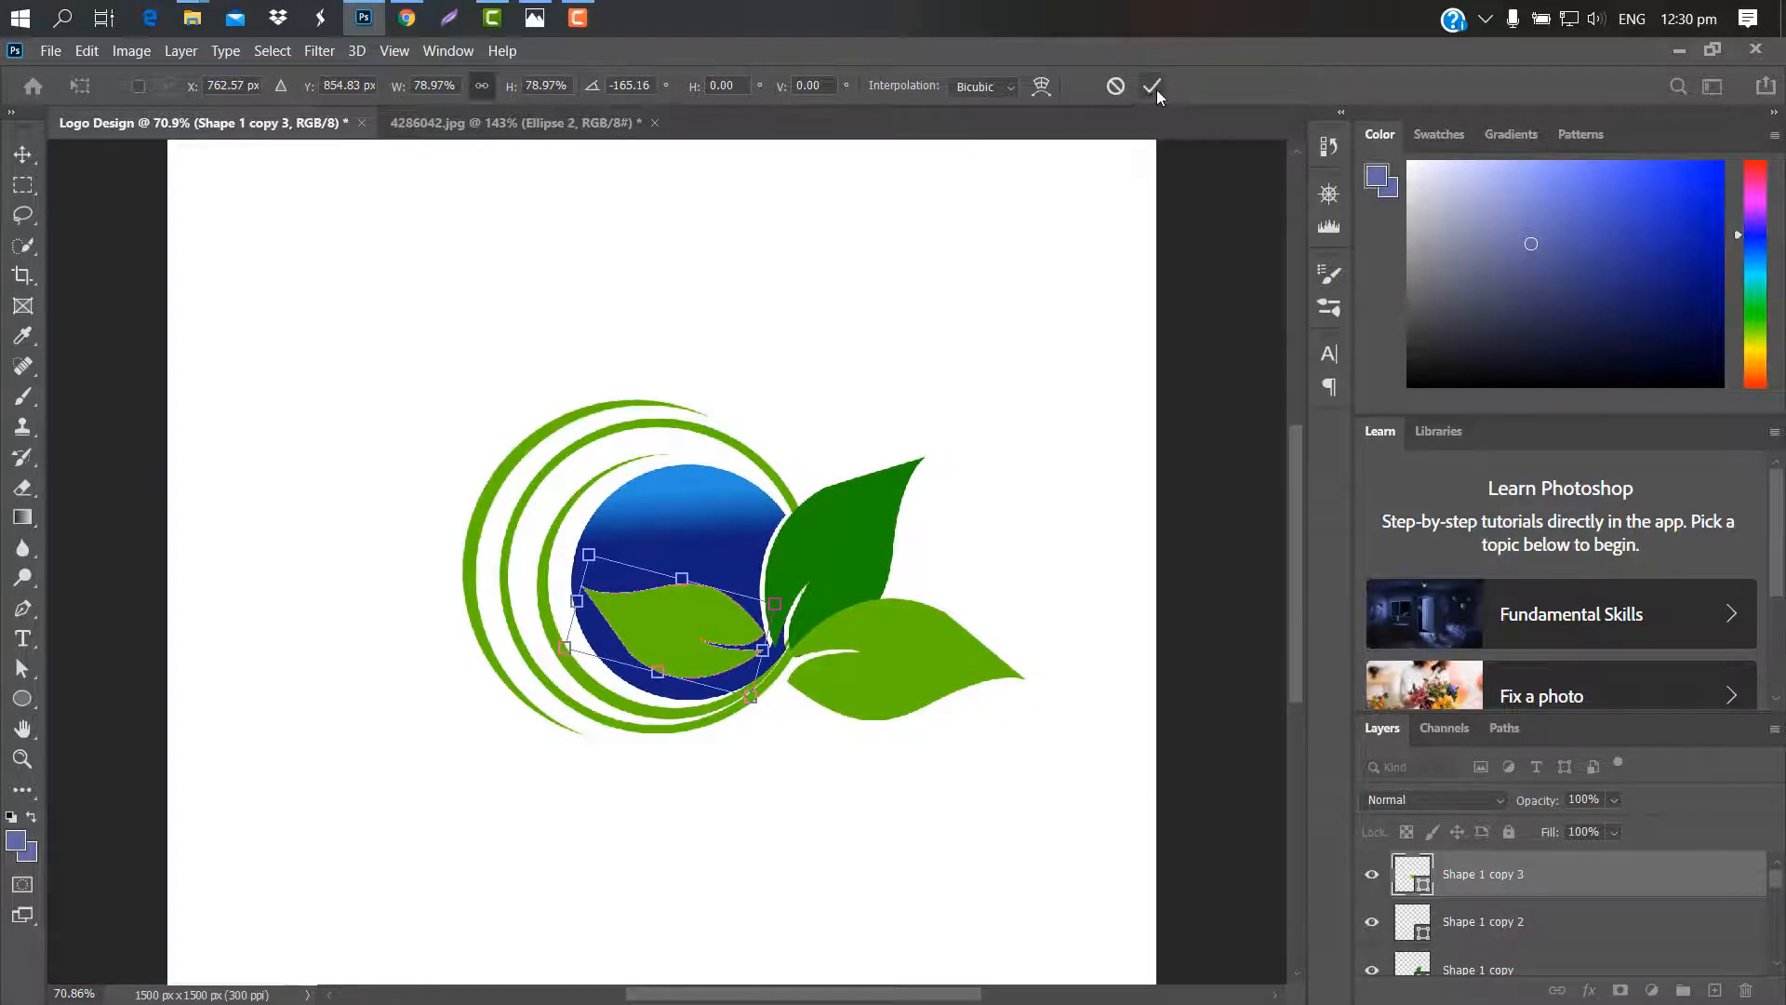
{"action": "left_click", "coordinate": [1153, 86]}
{"action": "key", "text": "ctrl+0"}
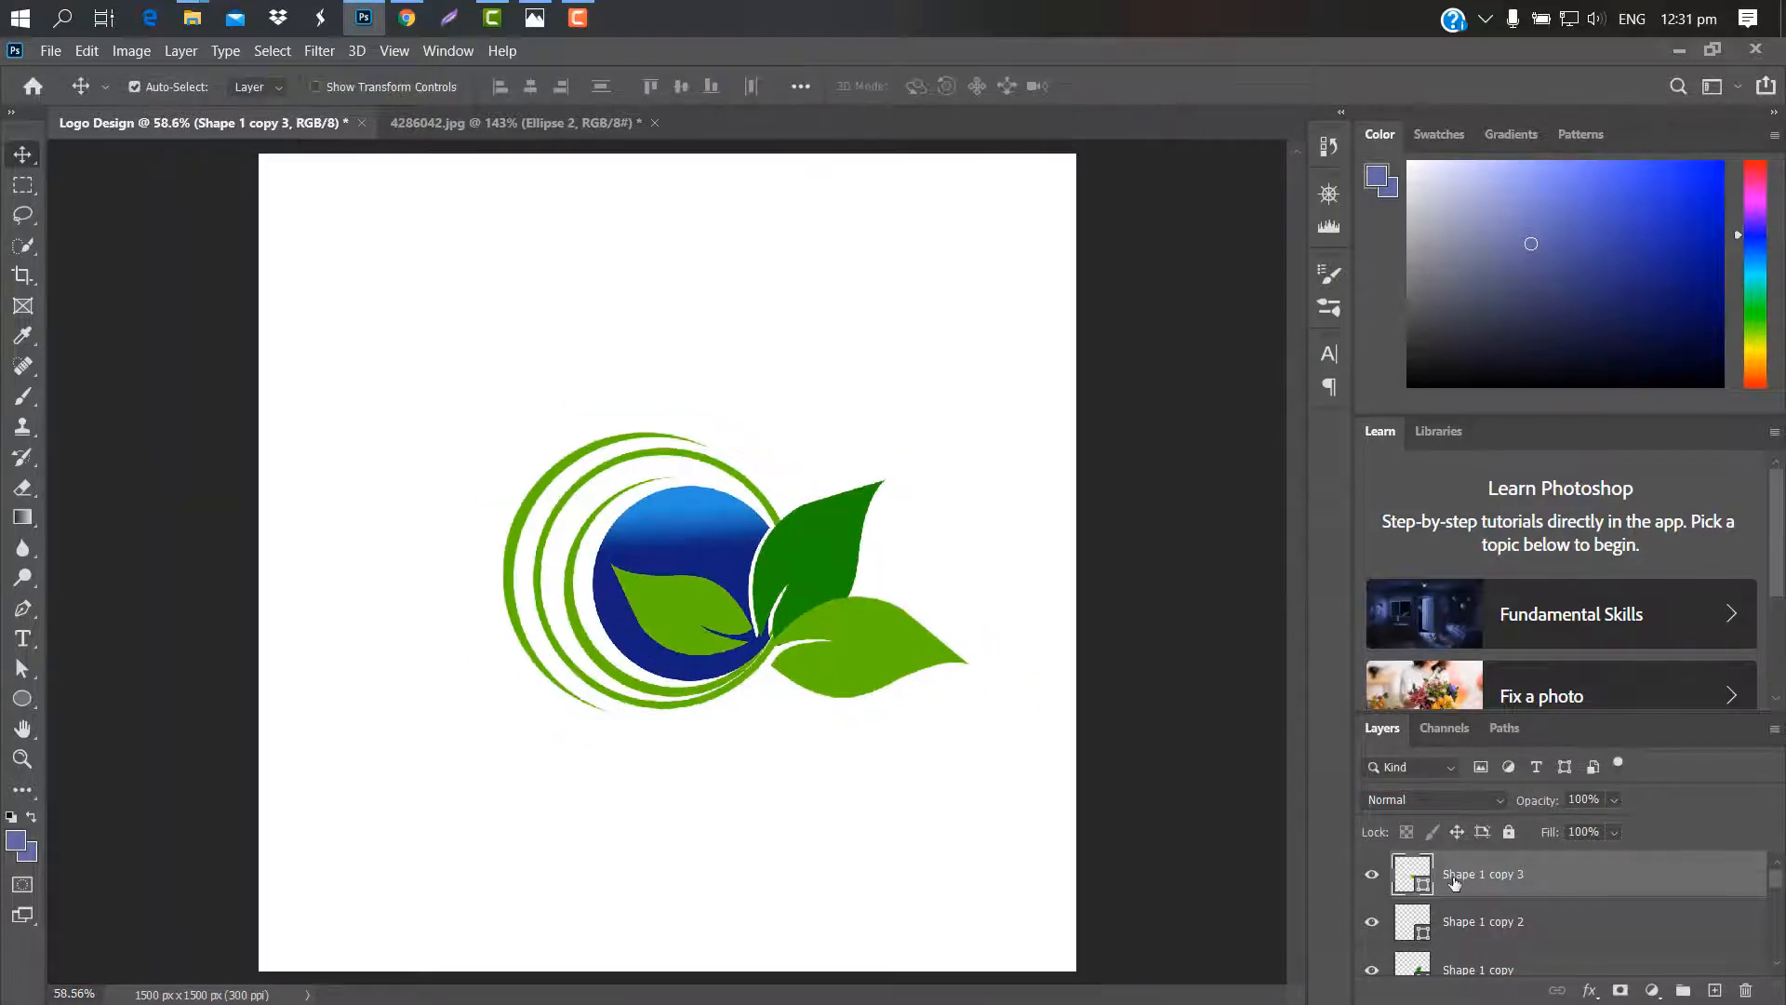
Change the fill of the leaf inside the blue circle to white
{"action": "double_click", "coordinate": [1421, 886]}
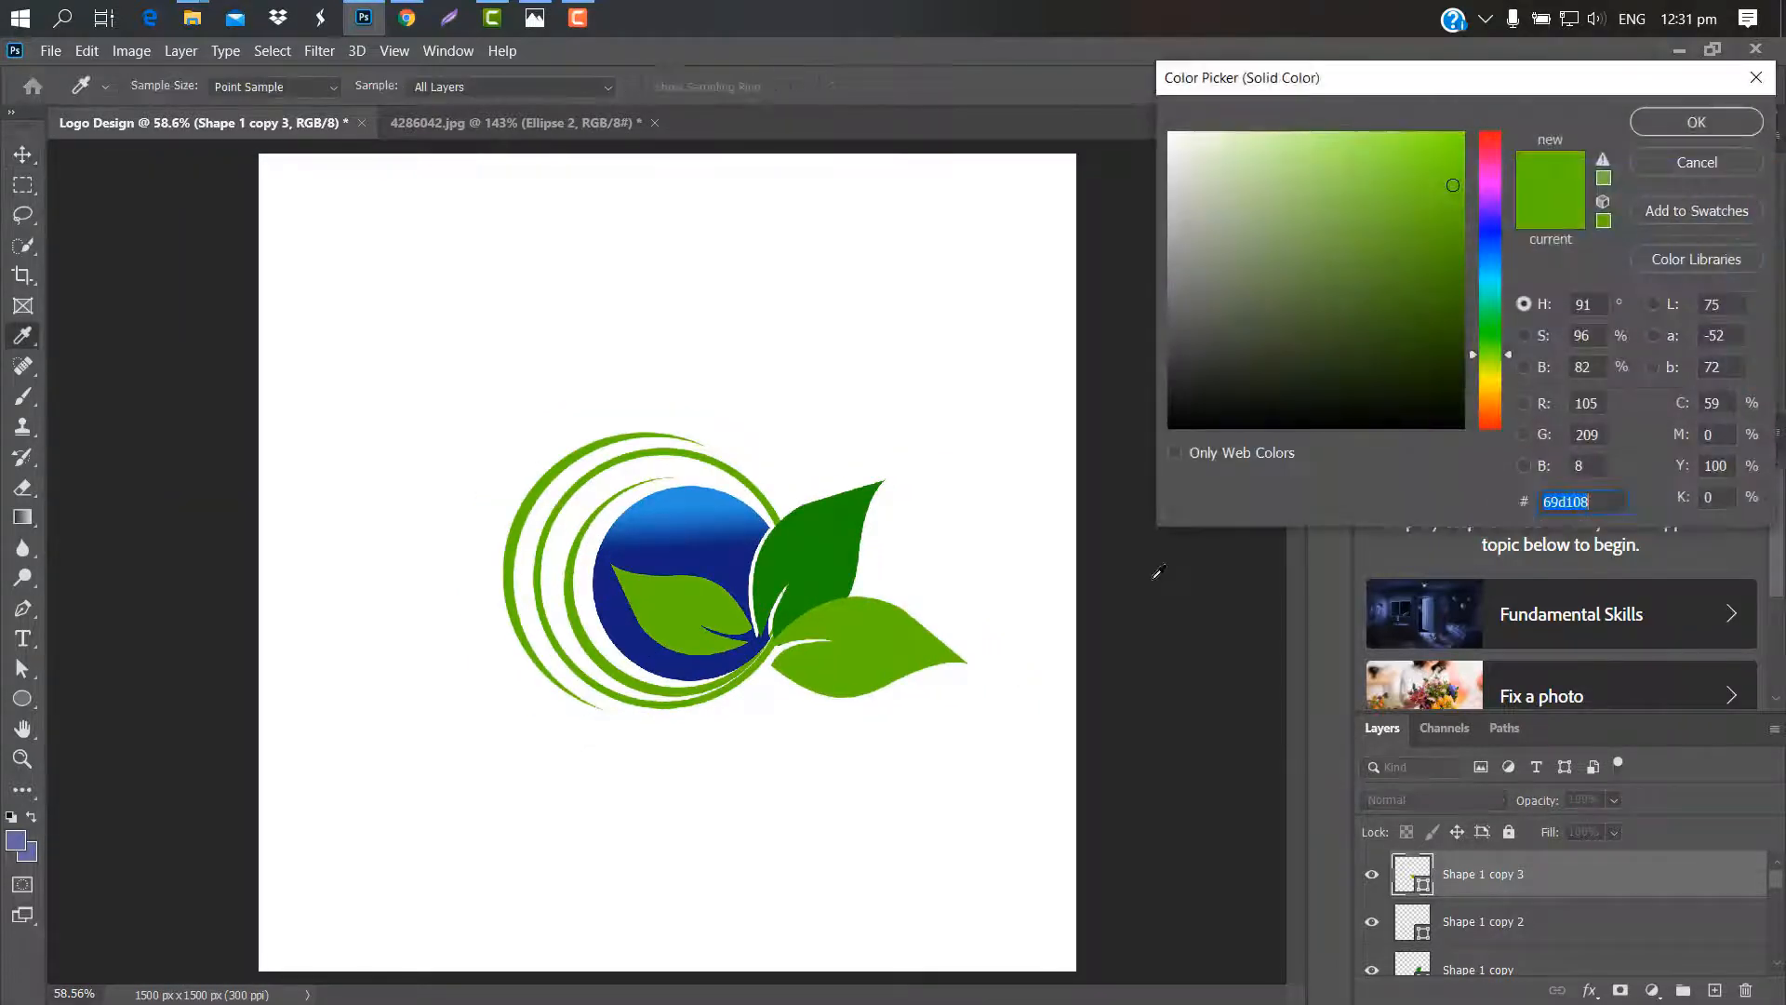
{"action": "left_click", "coordinate": [933, 378]}
{"action": "key", "text": "Return"}
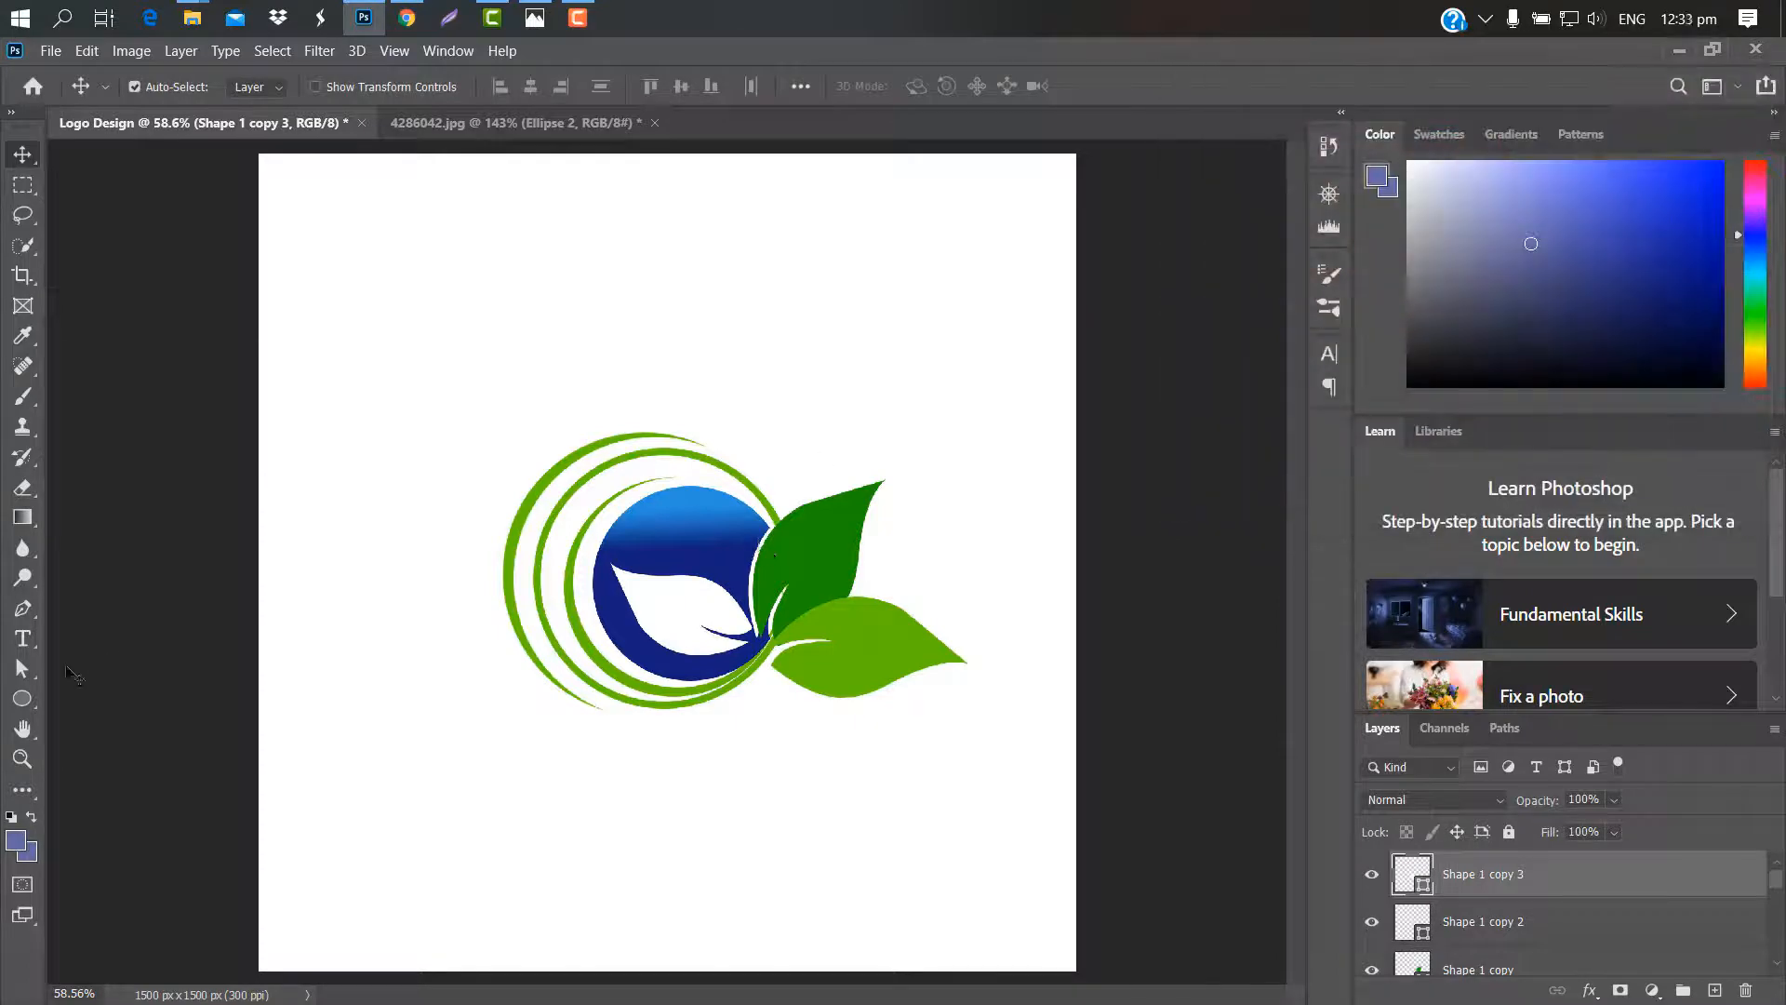
Add the text "ECOENERGY" in Arial Regular at 18.98 pt below the emblem
{"action": "left_click", "coordinate": [22, 638]}
{"action": "left_click", "coordinate": [348, 763]}
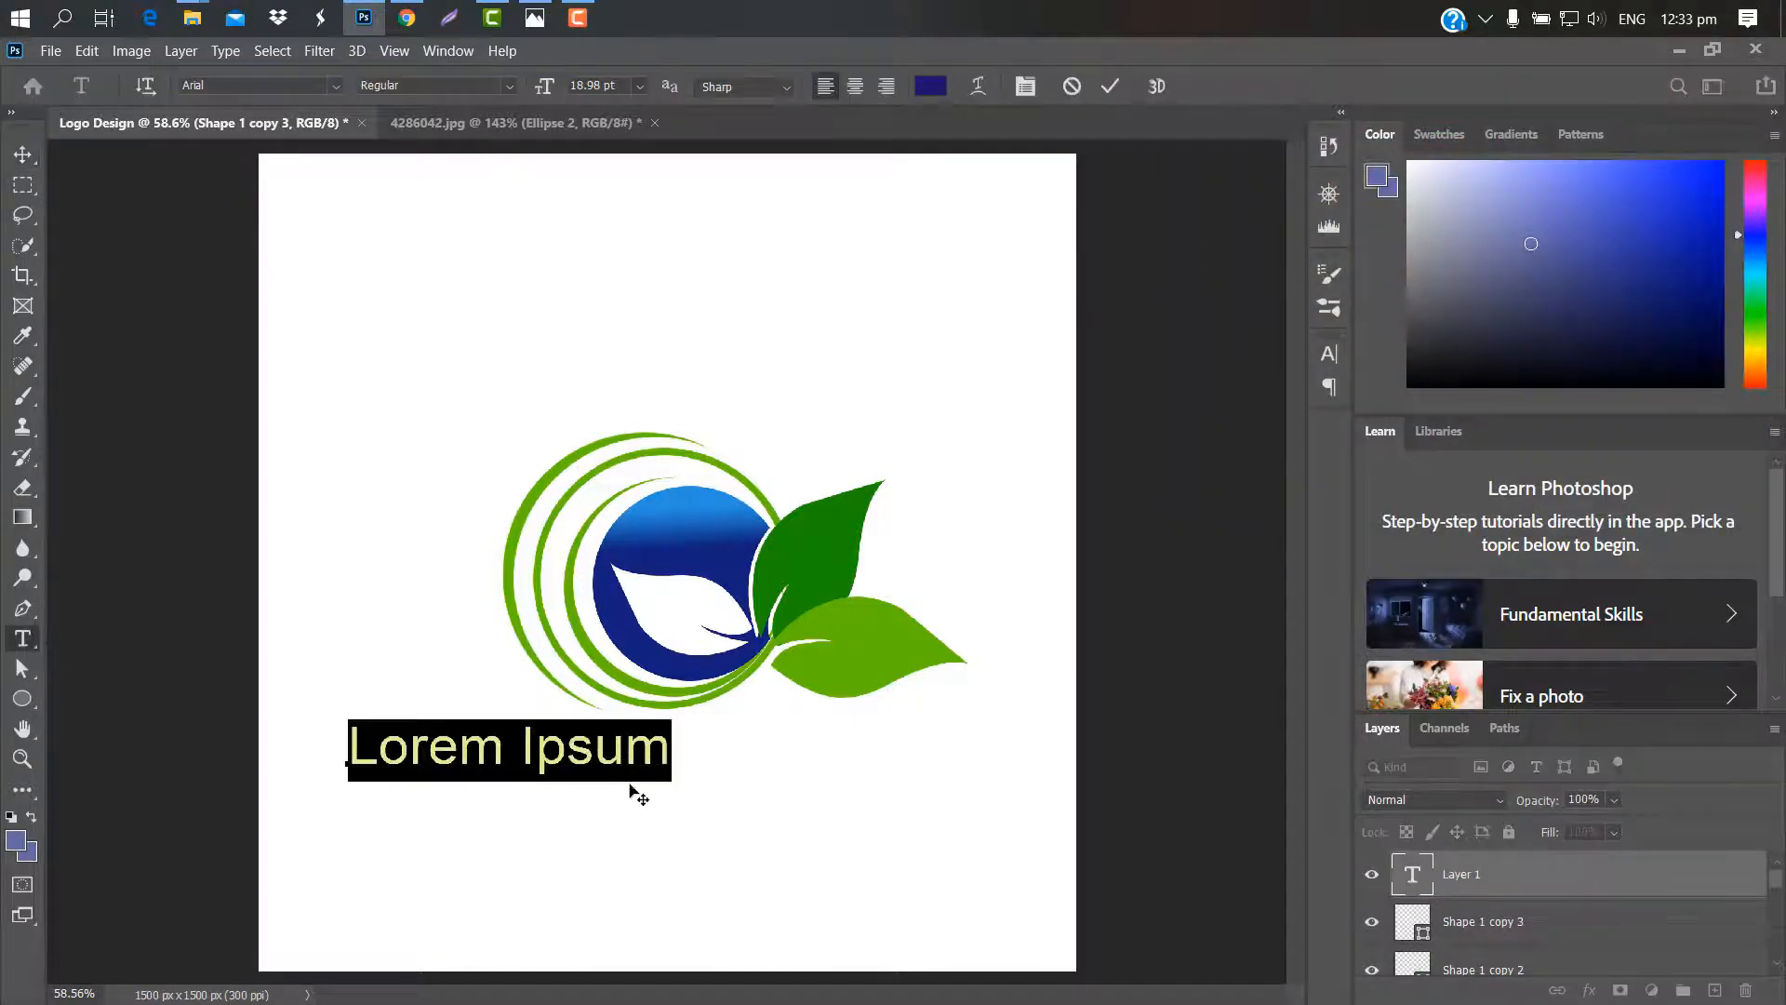
{"action": "left_click", "coordinate": [675, 749]}
{"action": "key", "text": "ctrl+a"}
{"action": "key", "text": "BackSpace"}
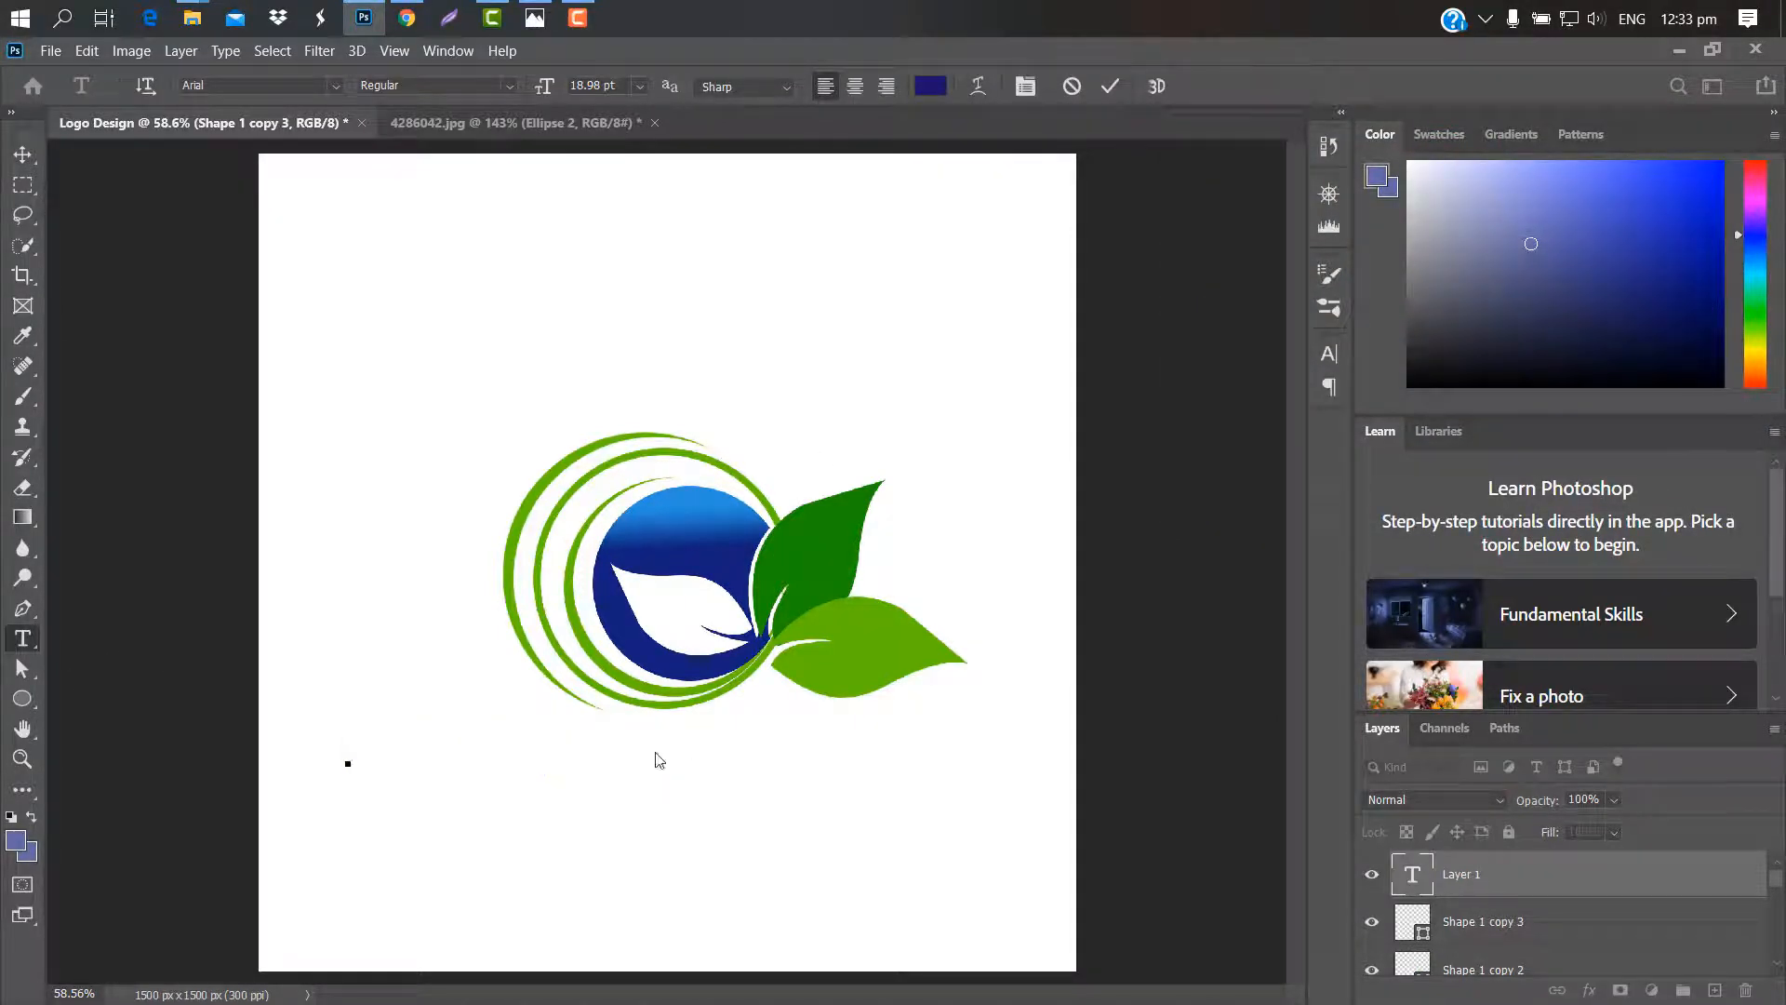
{"action": "type", "text": "ECOE"}
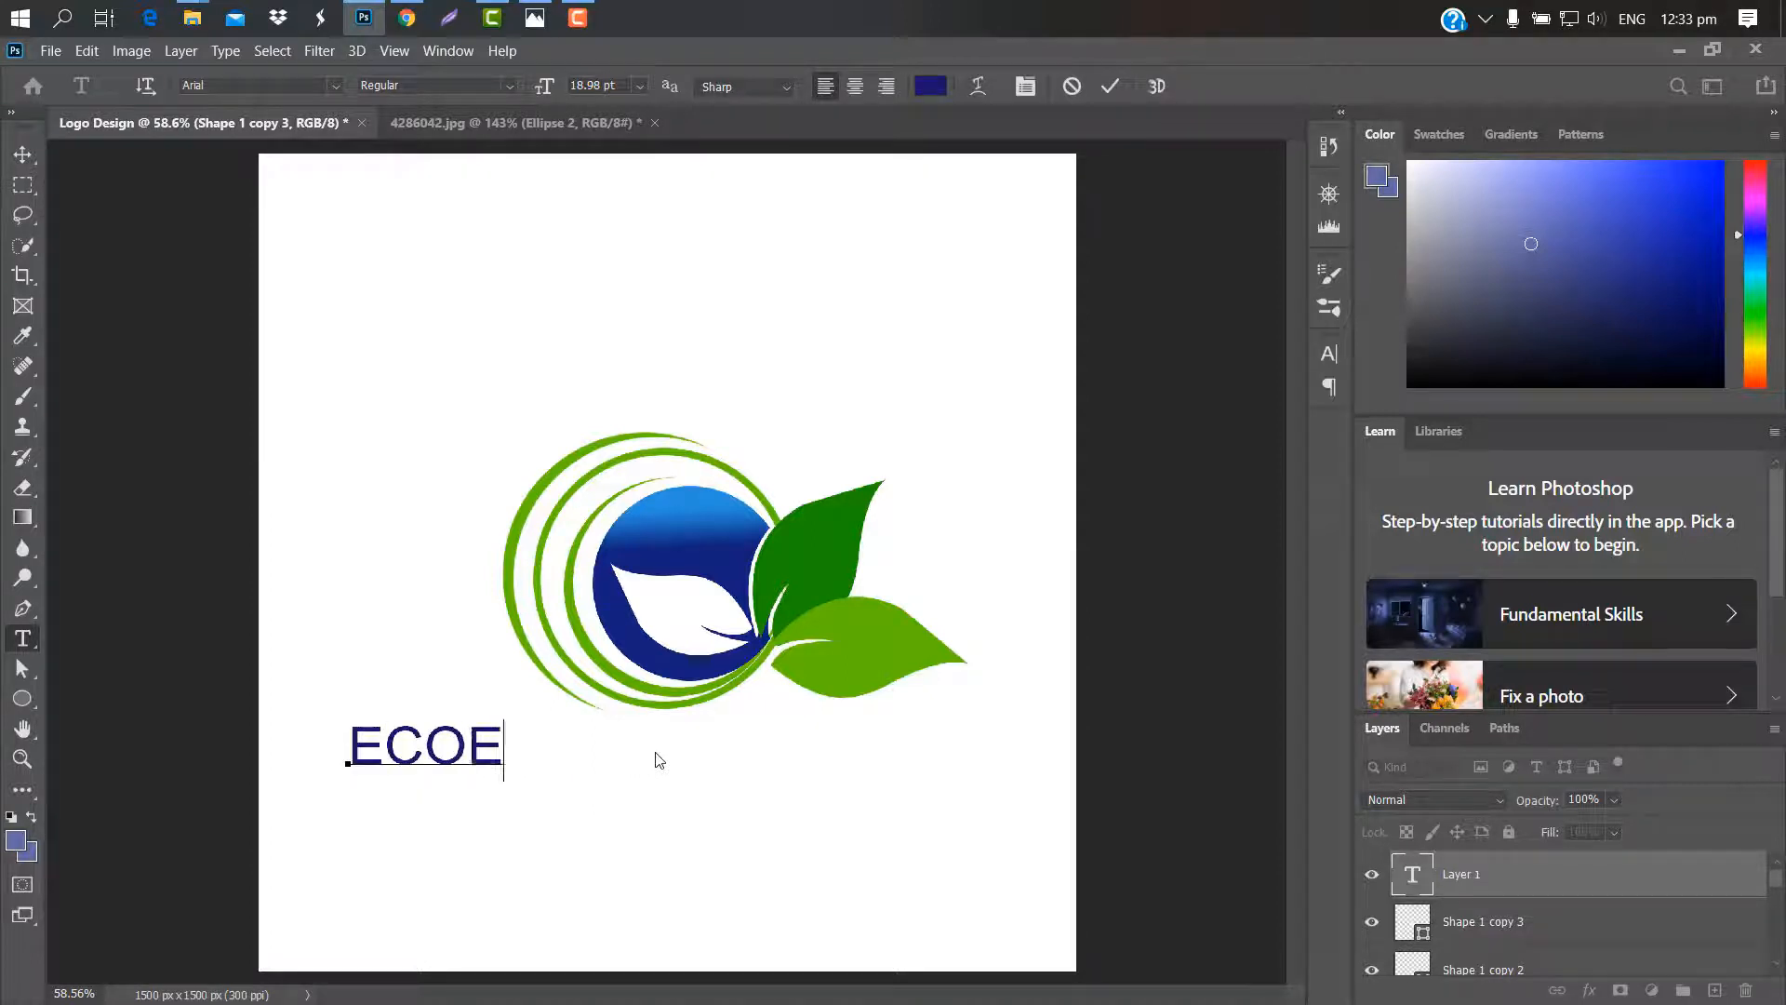
{"action": "type", "text": "NERGY"}
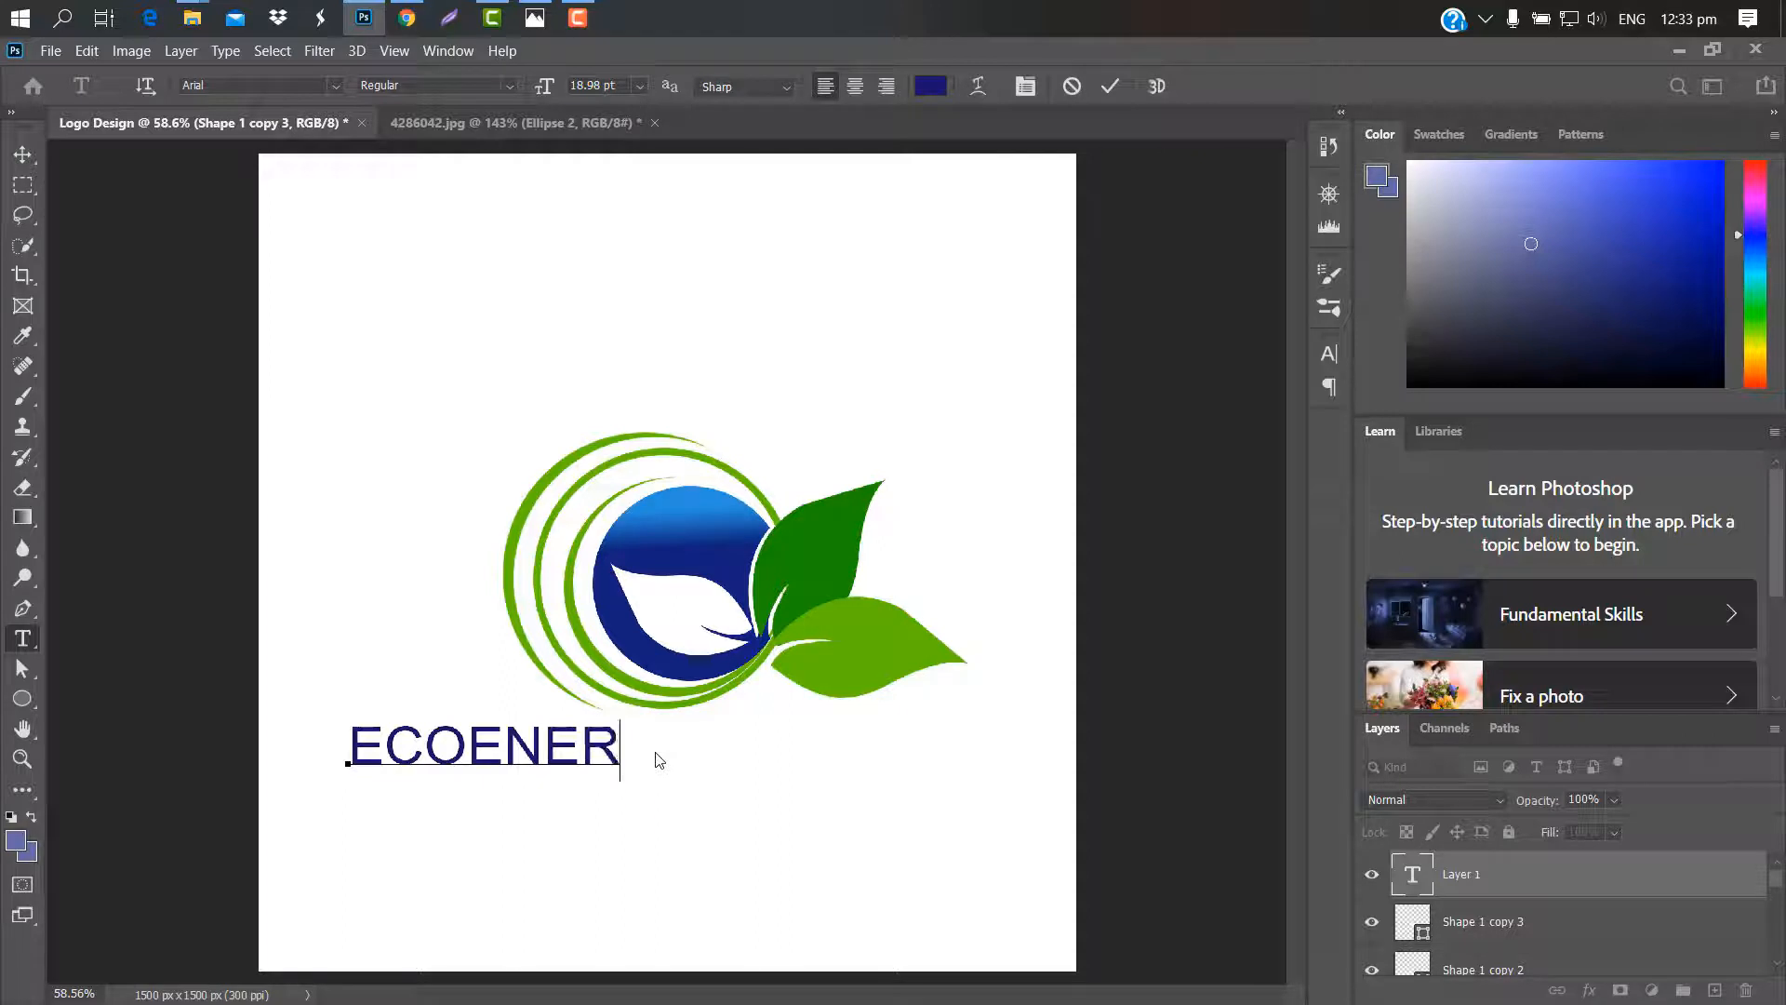
{"action": "left_click", "coordinate": [1111, 88]}
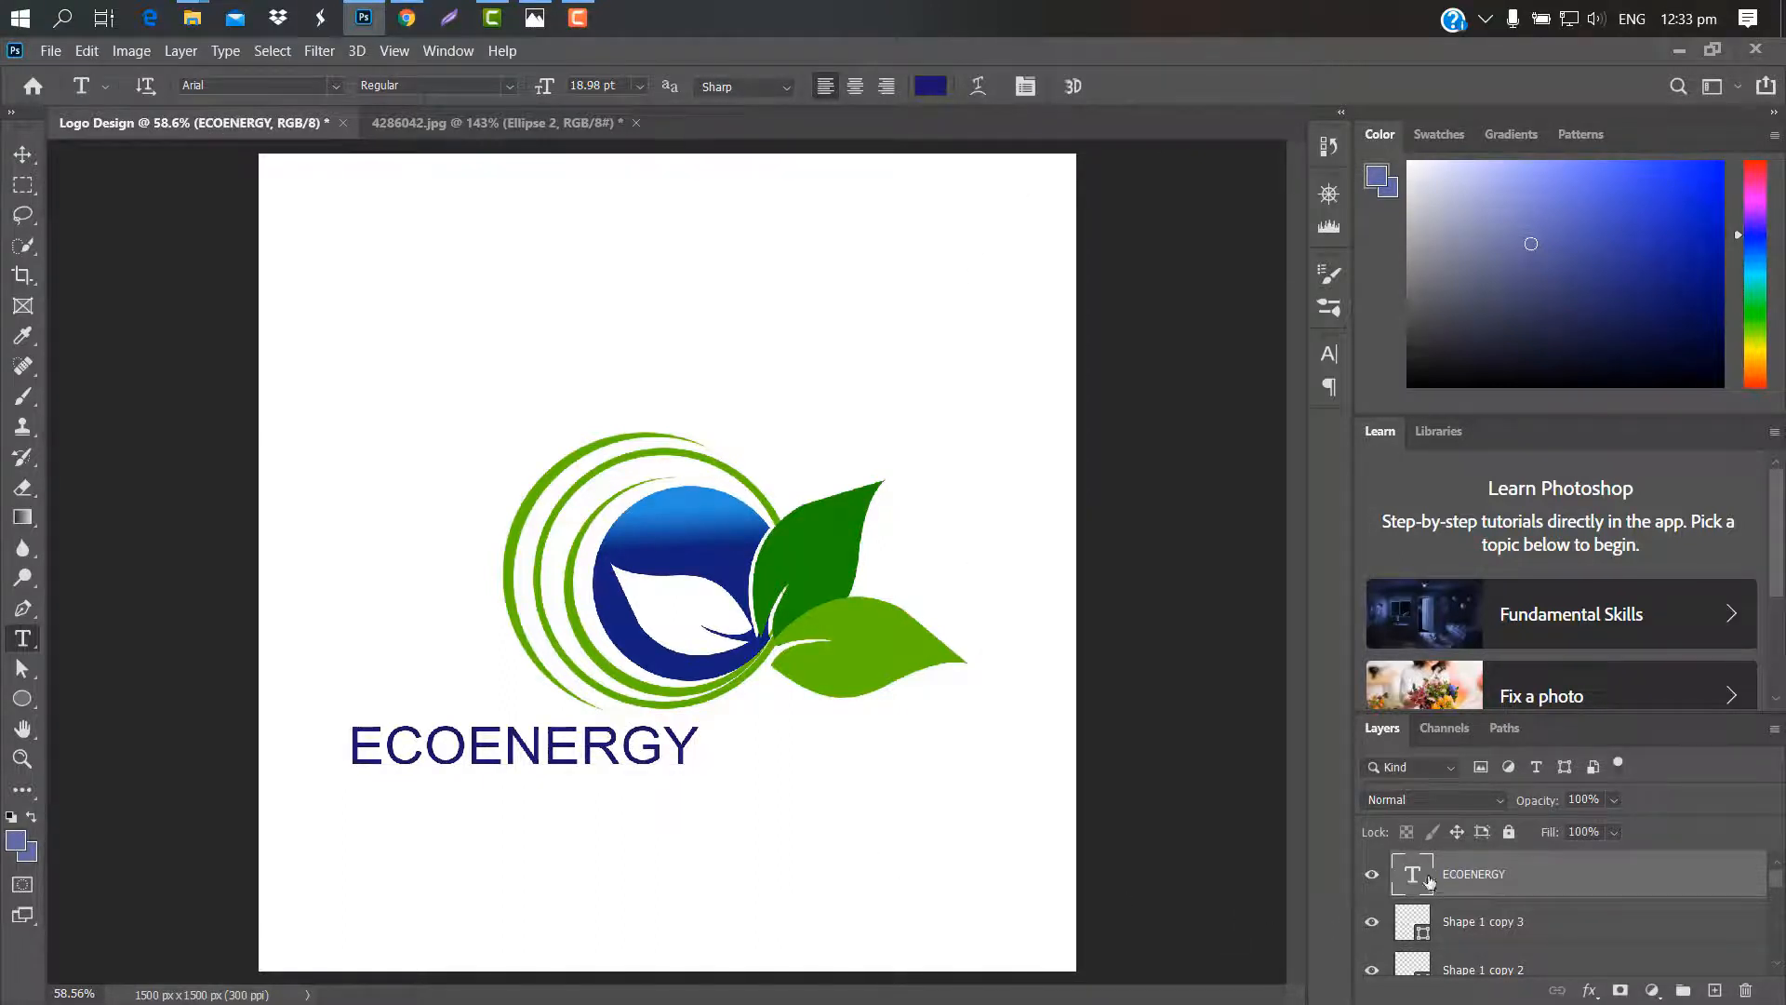
Recolor the letters "ECO" with the light green sampled from the rings (#69d108)
{"action": "left_click", "coordinate": [468, 749]}
{"action": "left_click_drag", "start_coordinate": [468, 749], "coordinate": [340, 749]}
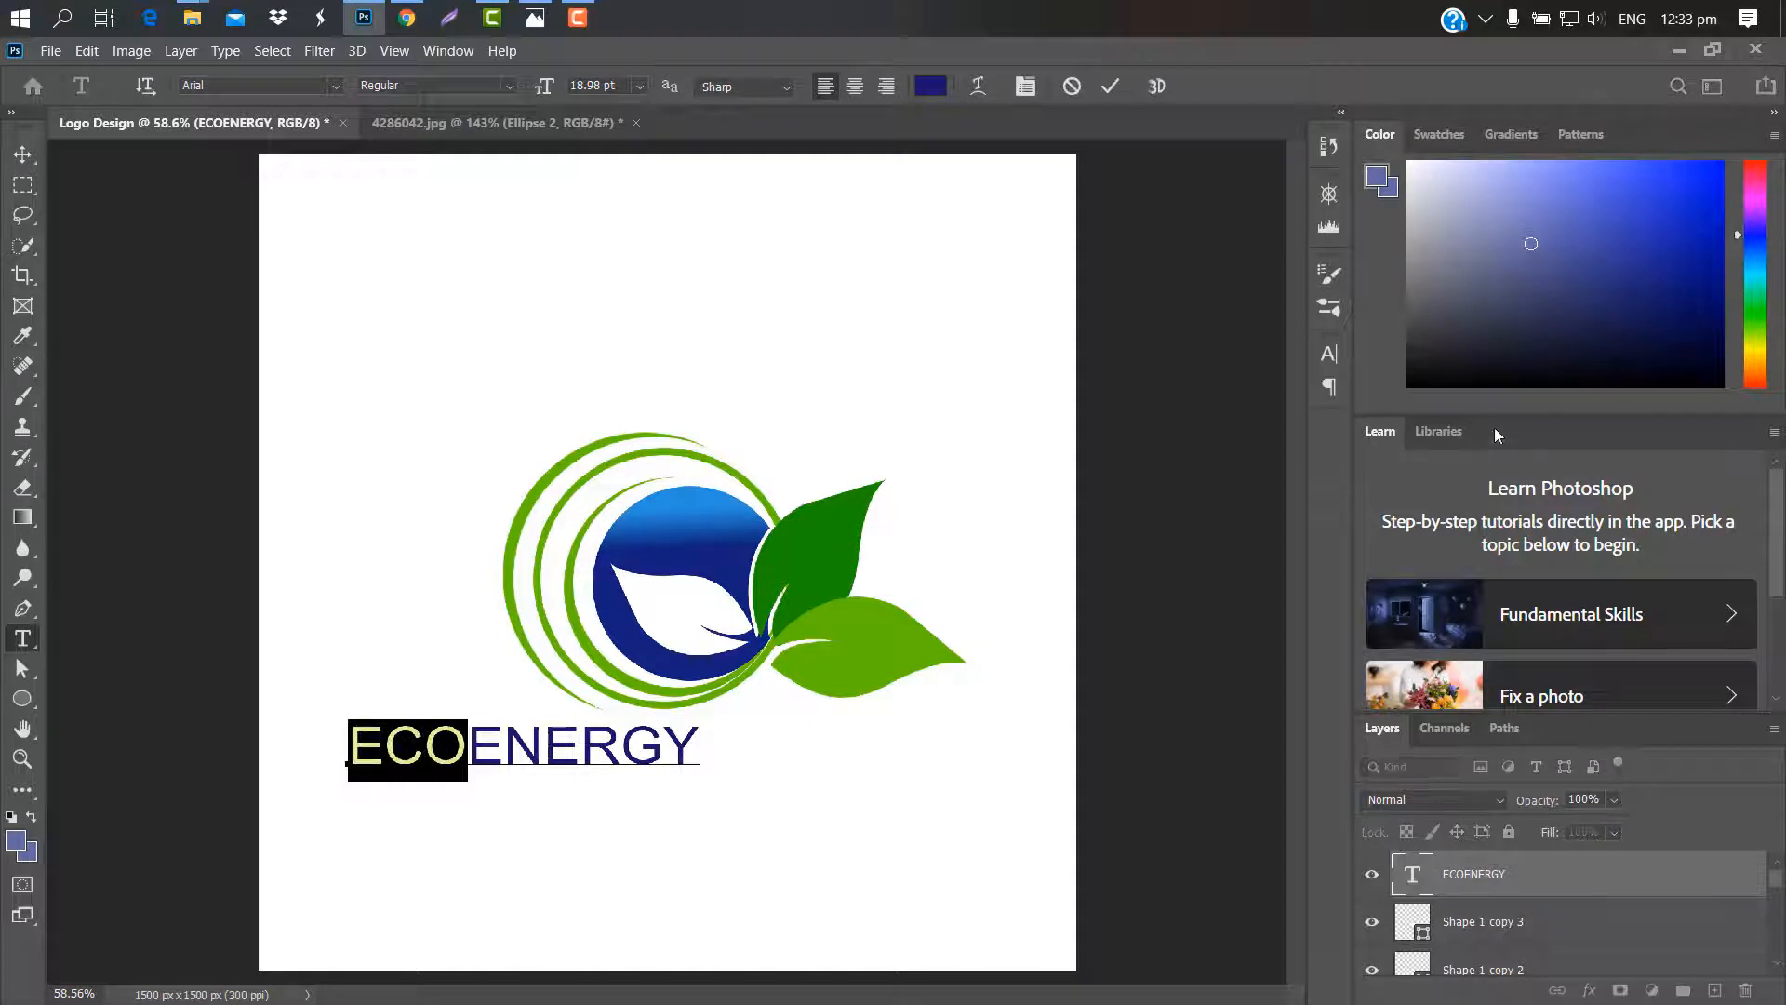
{"action": "left_click", "coordinate": [1329, 353]}
{"action": "left_click", "coordinate": [1261, 489]}
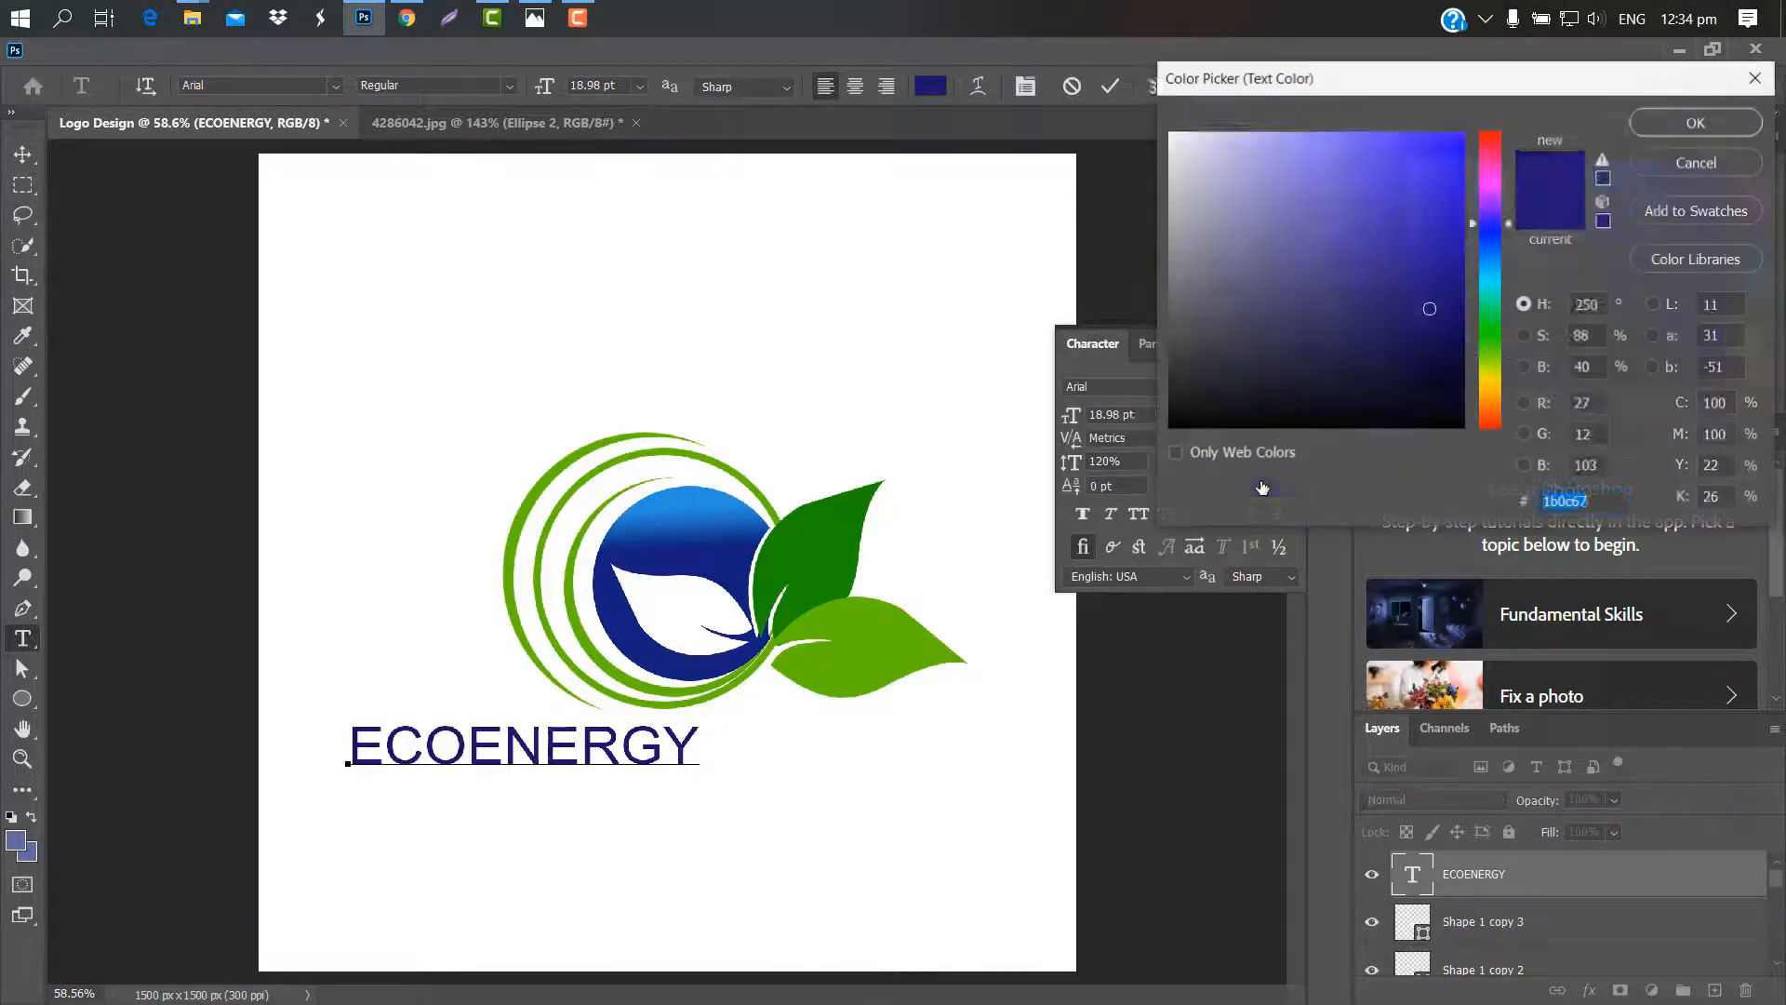
{"action": "left_click", "coordinate": [526, 507]}
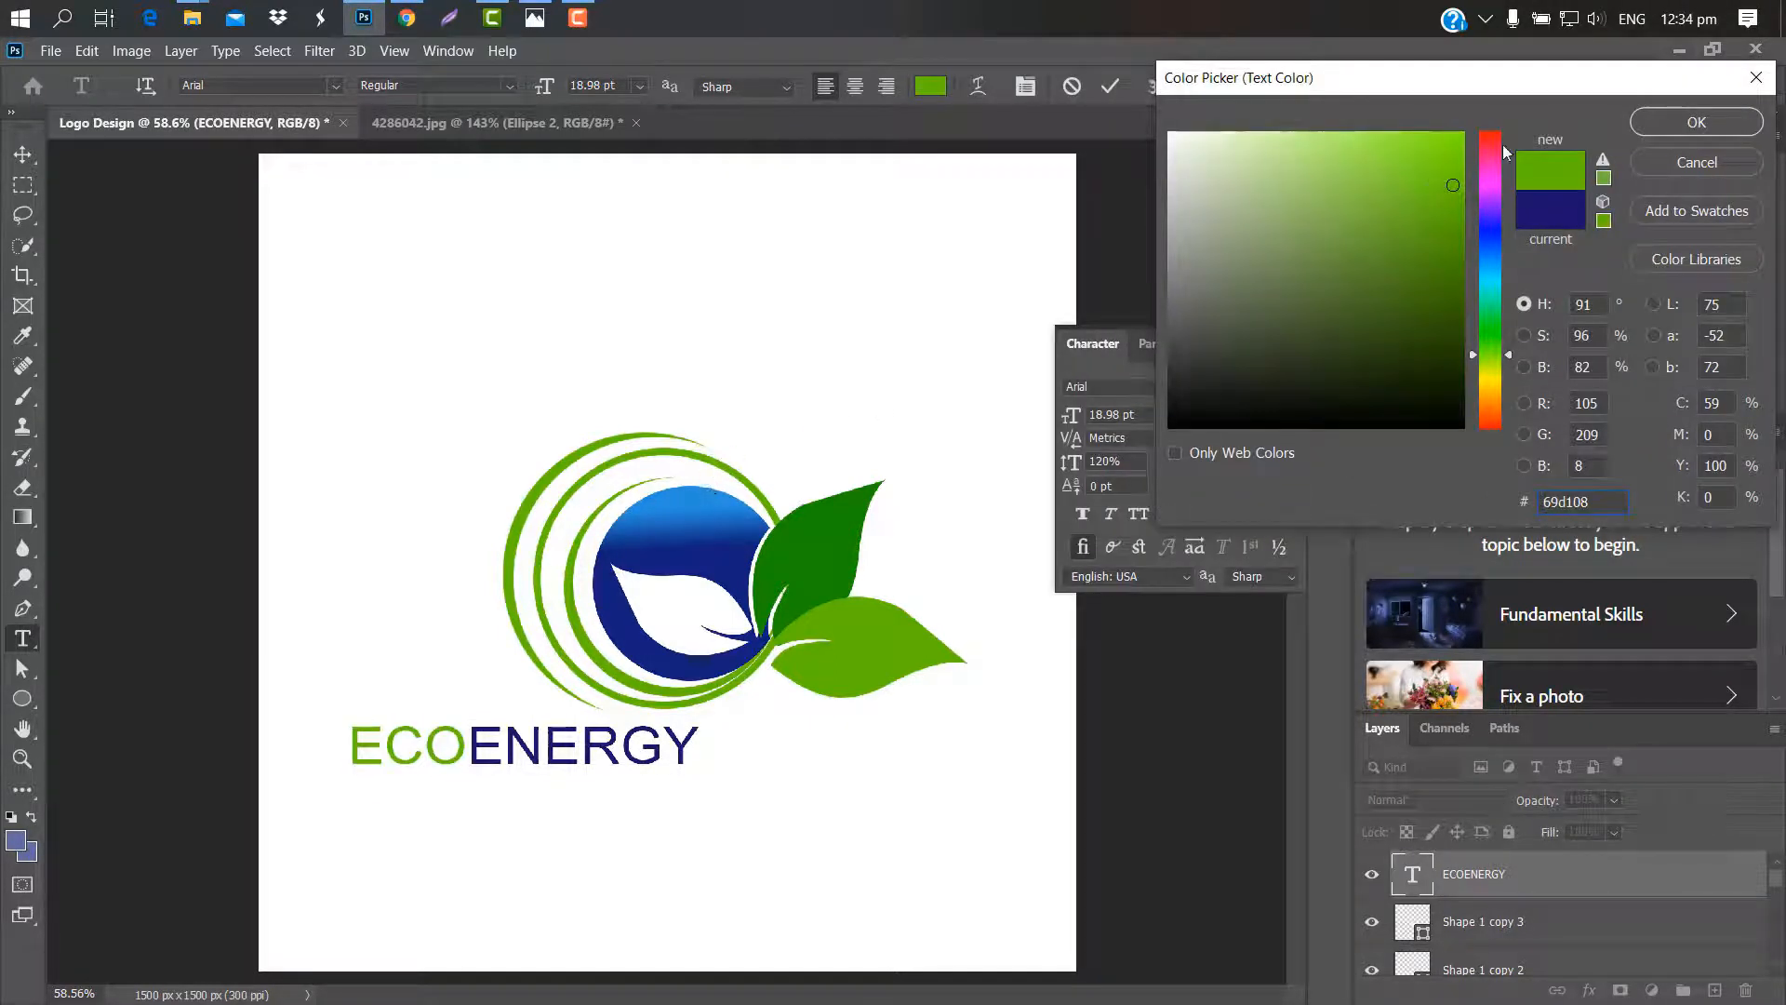
{"action": "left_click", "coordinate": [1677, 121]}
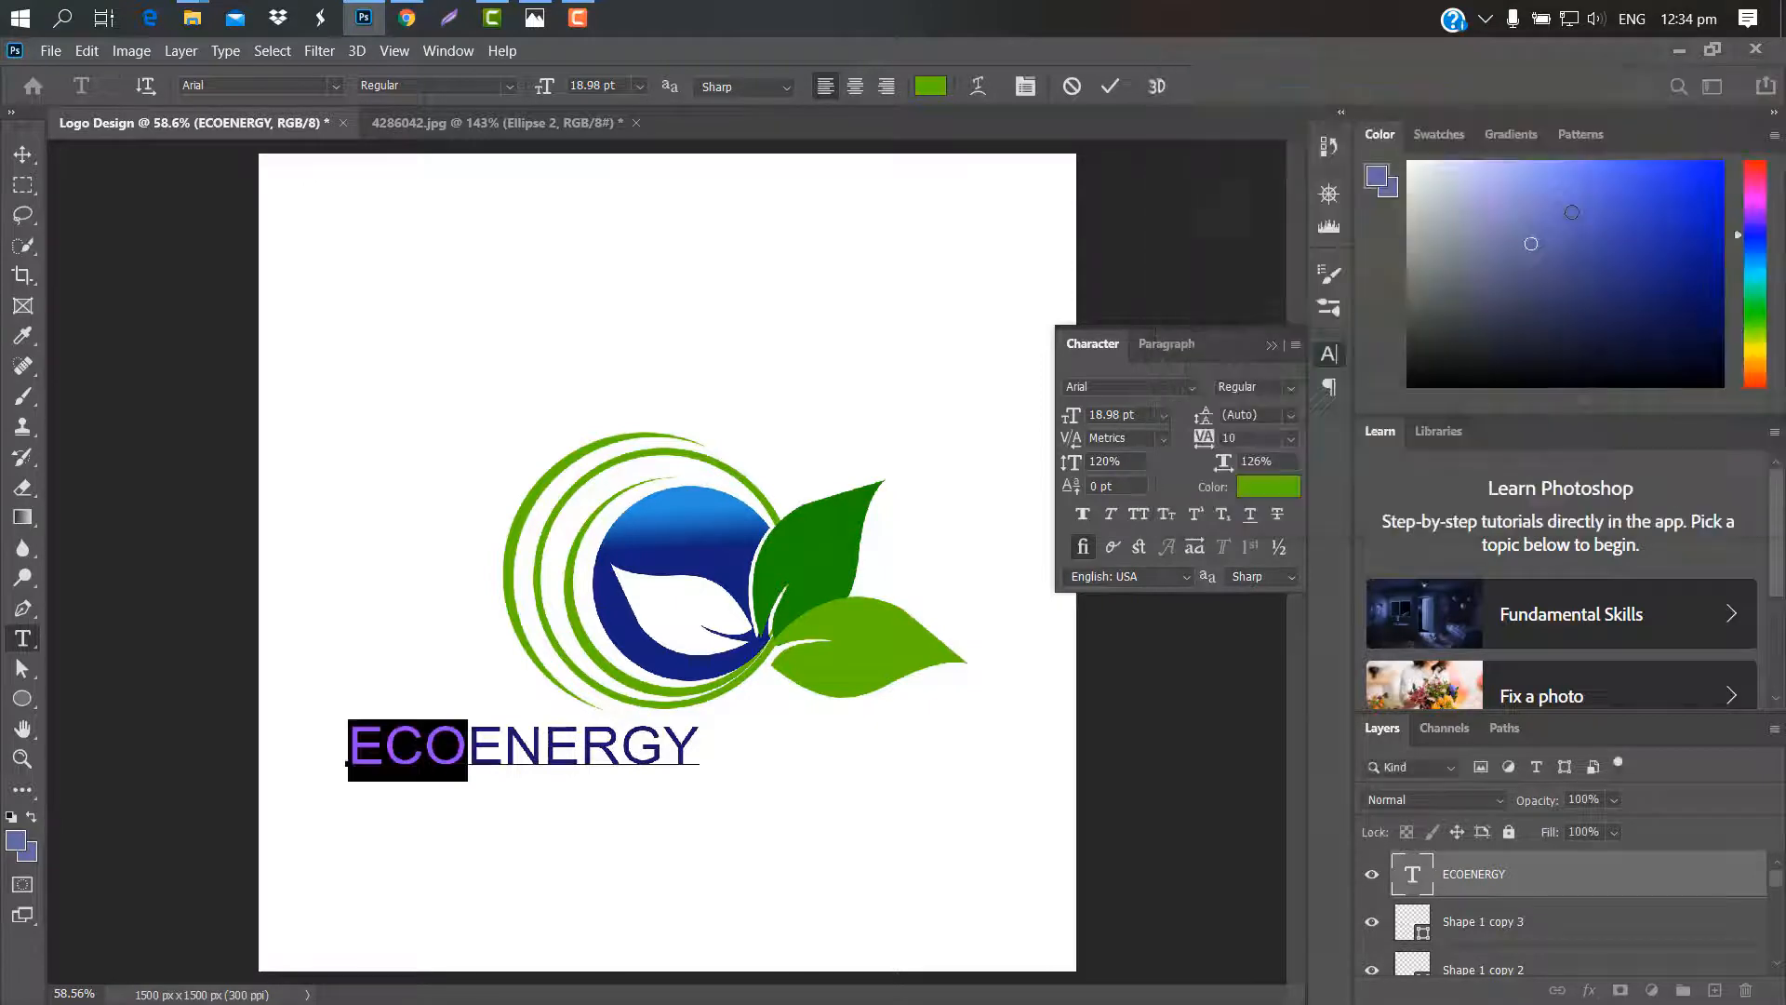
Set the whole ECOENERGY text to the Bold font style
{"action": "left_click", "coordinate": [1291, 390]}
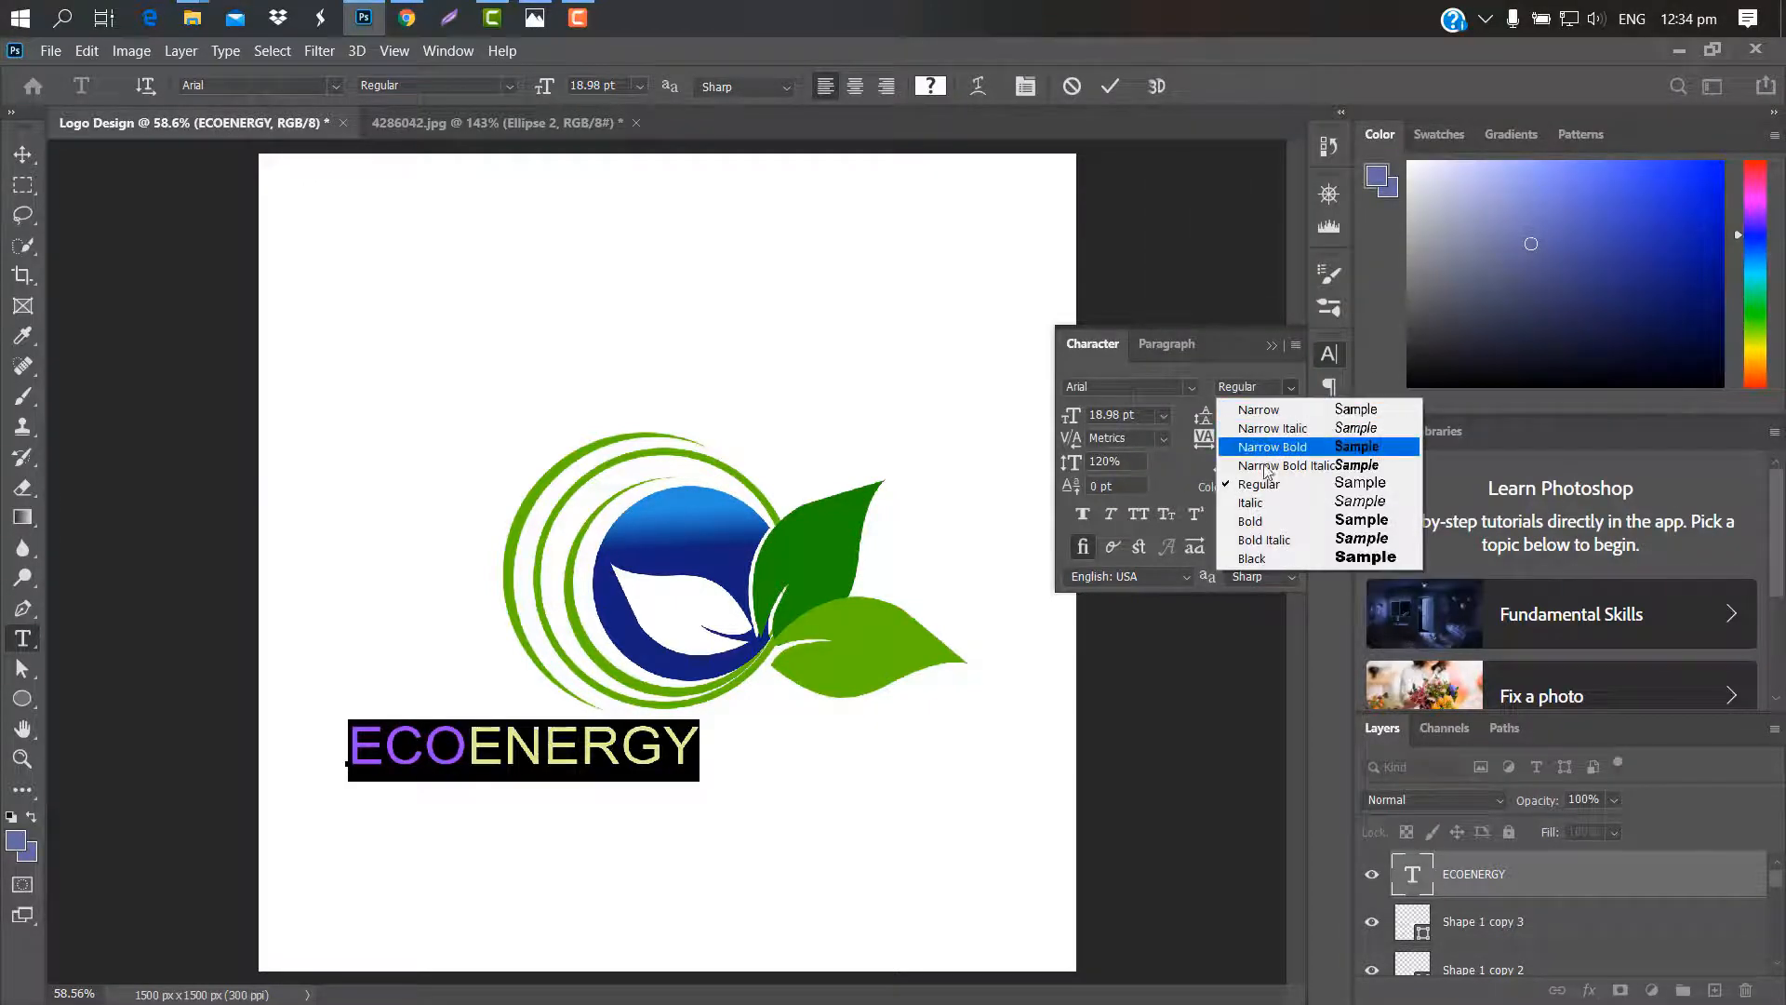
{"action": "left_click", "coordinate": [1261, 524]}
{"action": "key", "text": "ctrl+Return"}
{"action": "left_click", "coordinate": [1272, 345]}
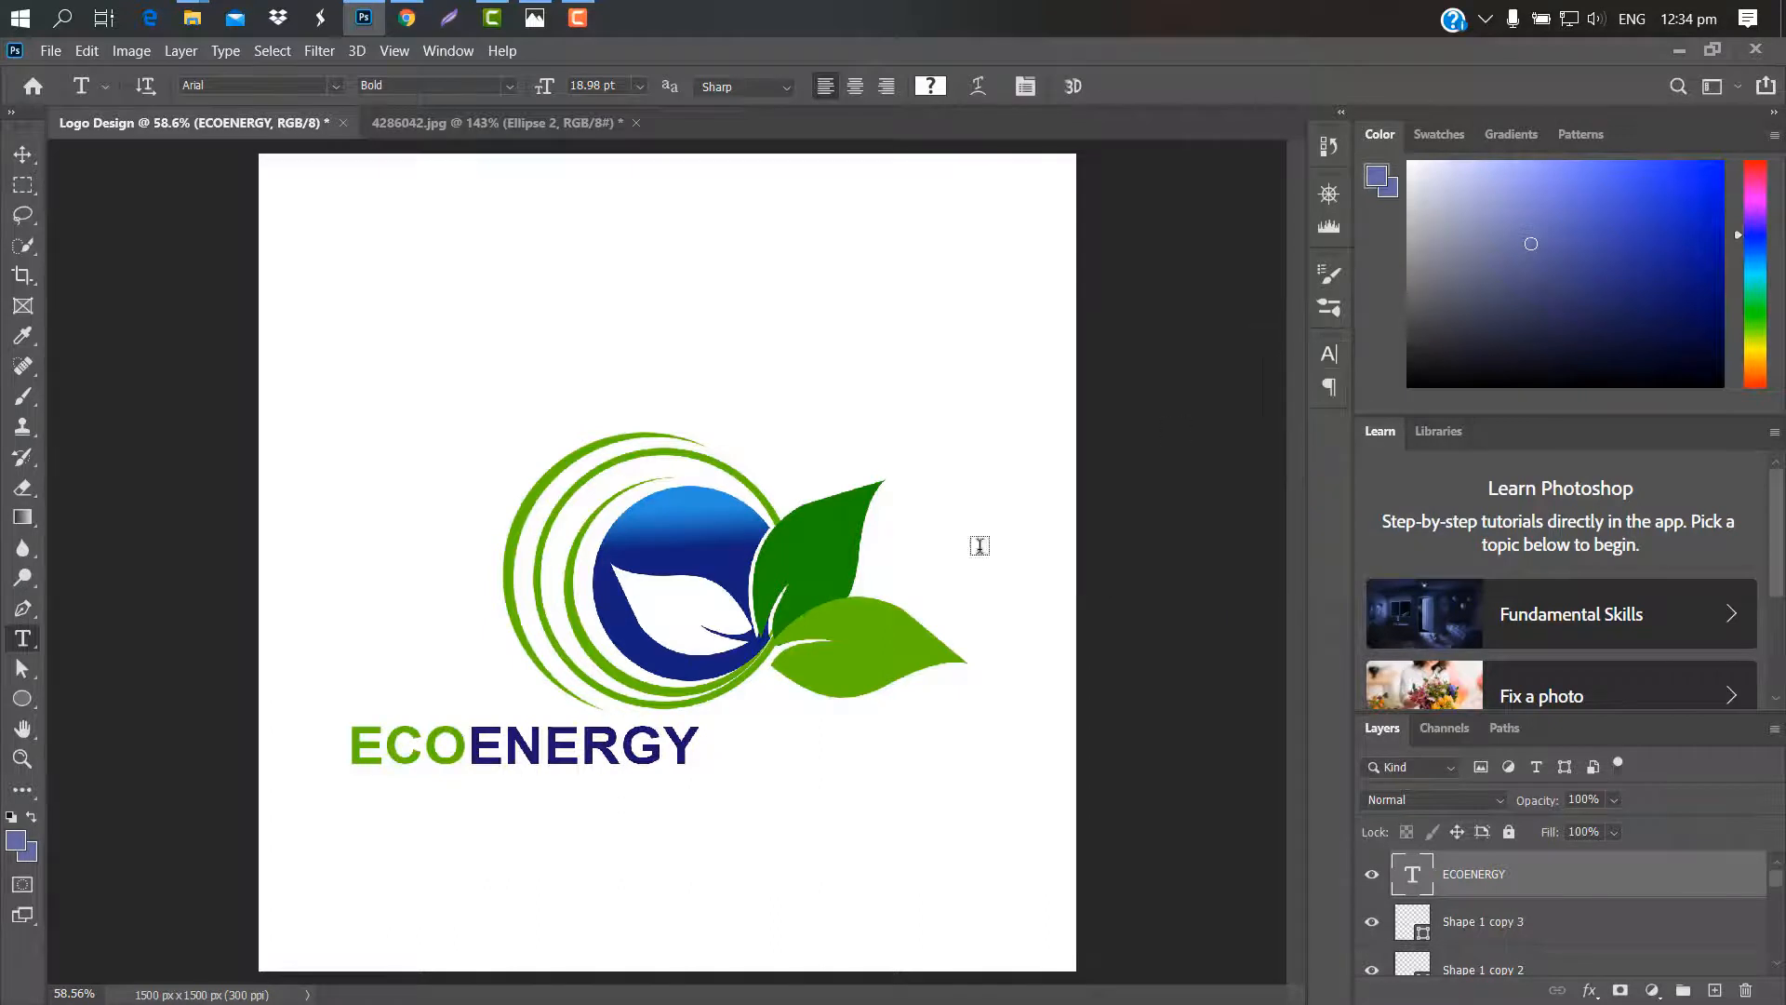
Scale the ECOENERGY text to 111.33% and center it horizontally on the canvas below the emblem, at X 750 px
{"action": "key", "text": "ctrl+t"}
{"action": "left_click_drag", "start_coordinate": [566, 742], "coordinate": [712, 752]}
{"action": "left_click_drag", "start_coordinate": [827, 750], "coordinate": [766, 755]}
{"action": "left_click_drag", "start_coordinate": [656, 747], "coordinate": [660, 746]}
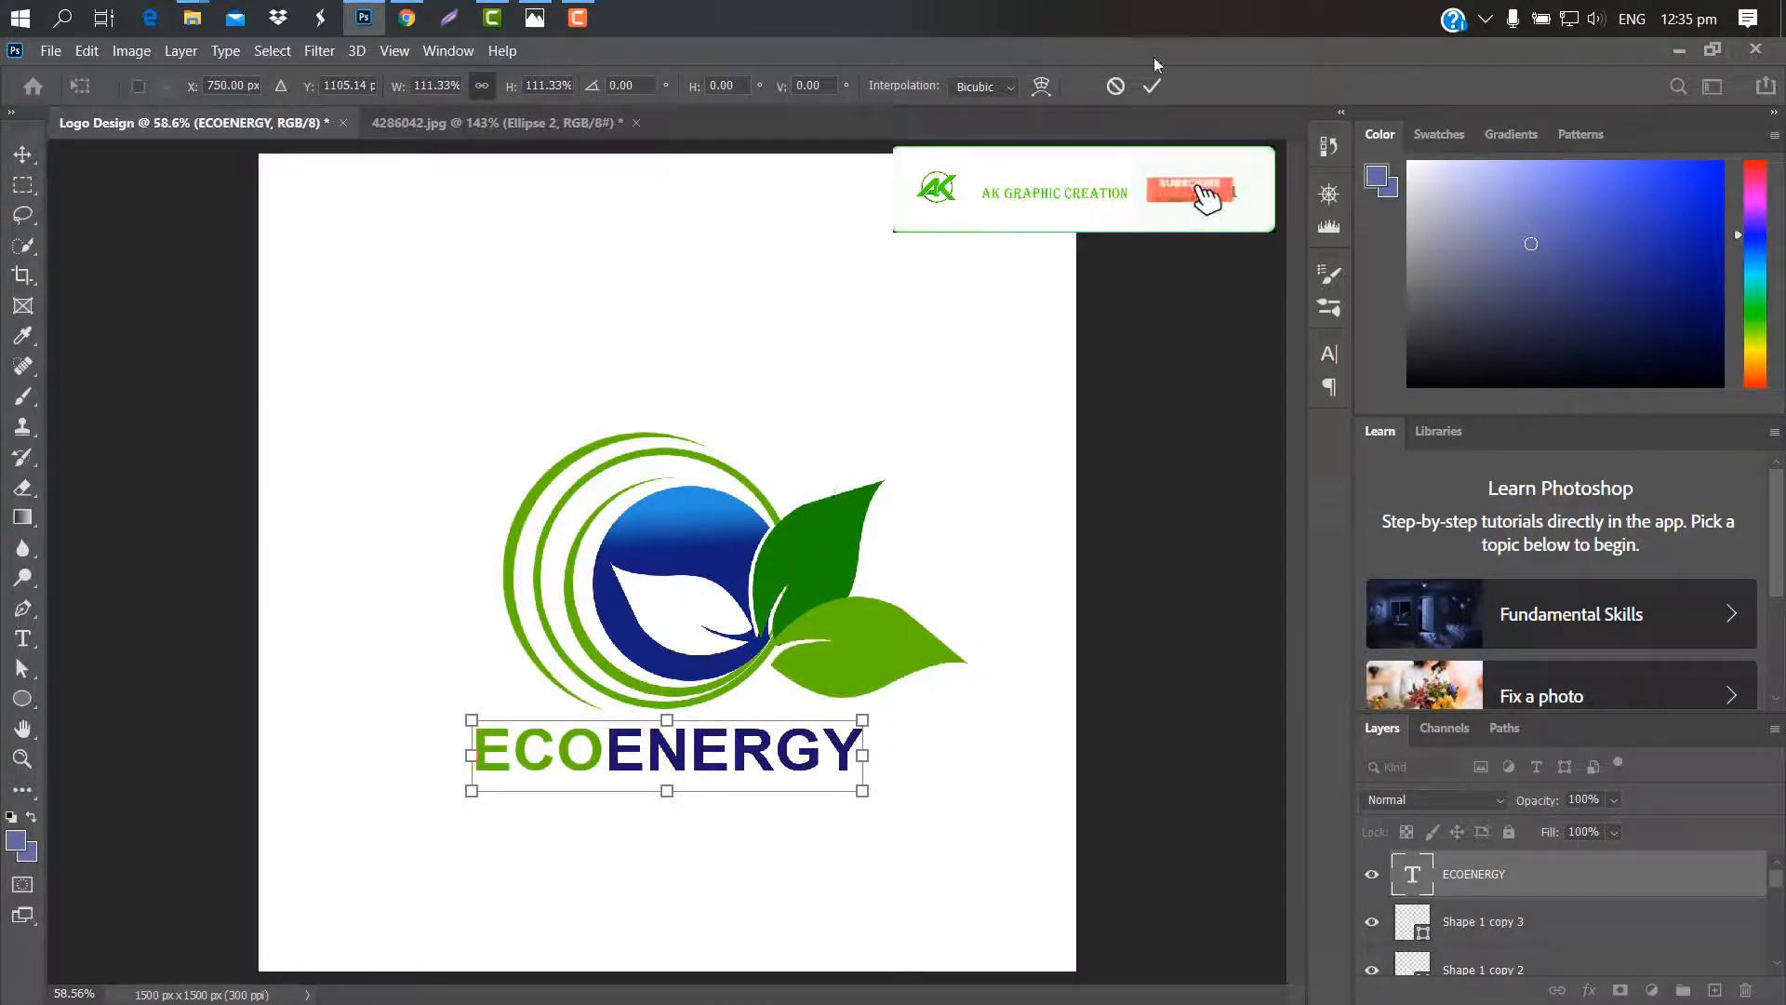
{"action": "left_click", "coordinate": [1150, 84]}
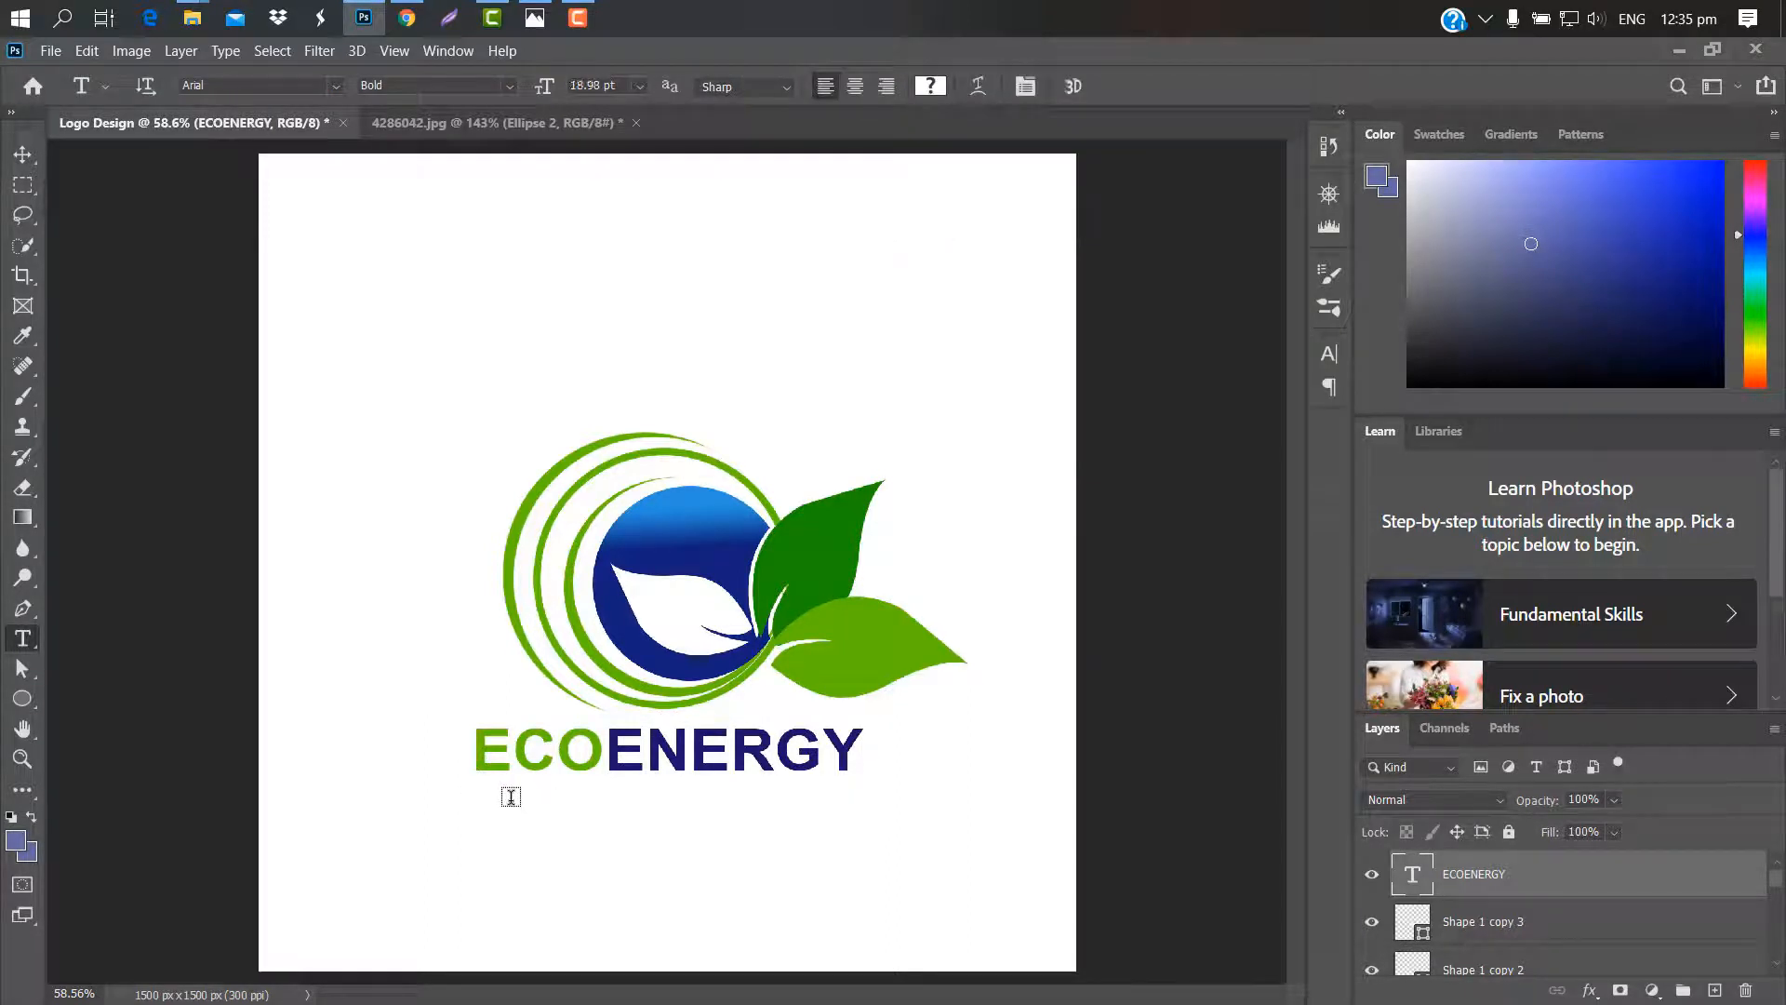
Add the text "YOUR TAG LINE" just below the ECOENERGY lettering
{"action": "left_click", "coordinate": [511, 797]}
{"action": "key", "text": "BackSpace"}
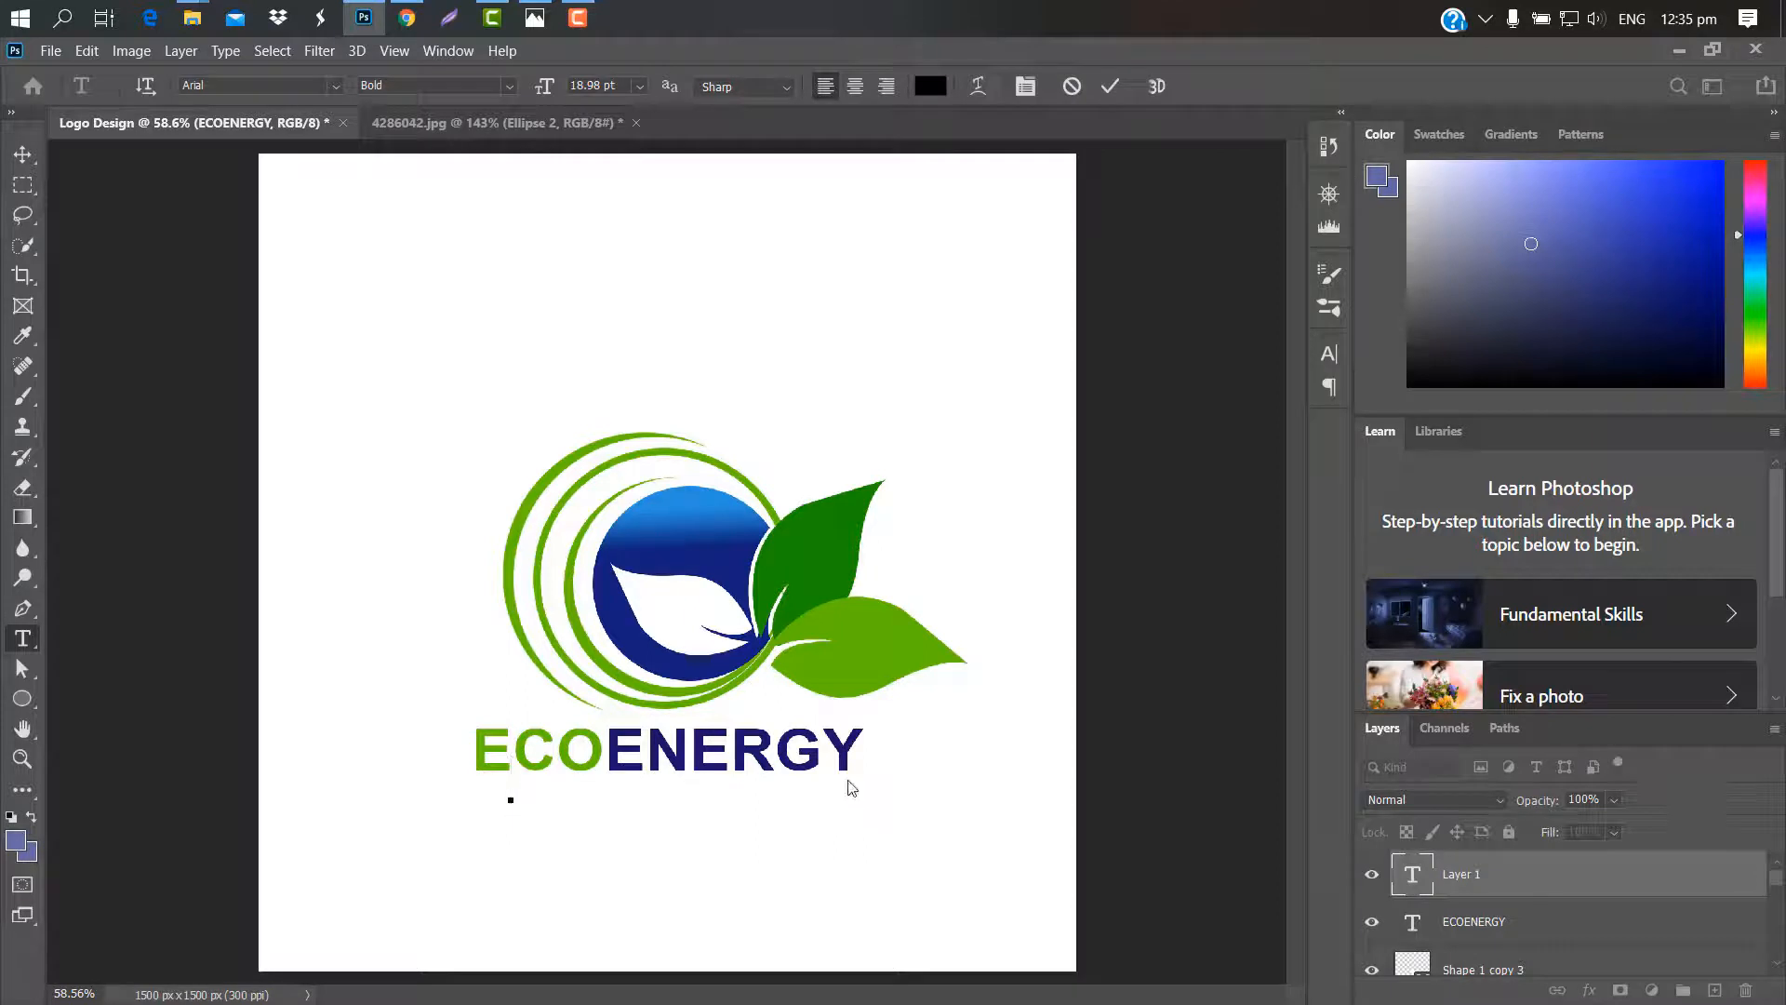
{"action": "type", "text": "YOU"}
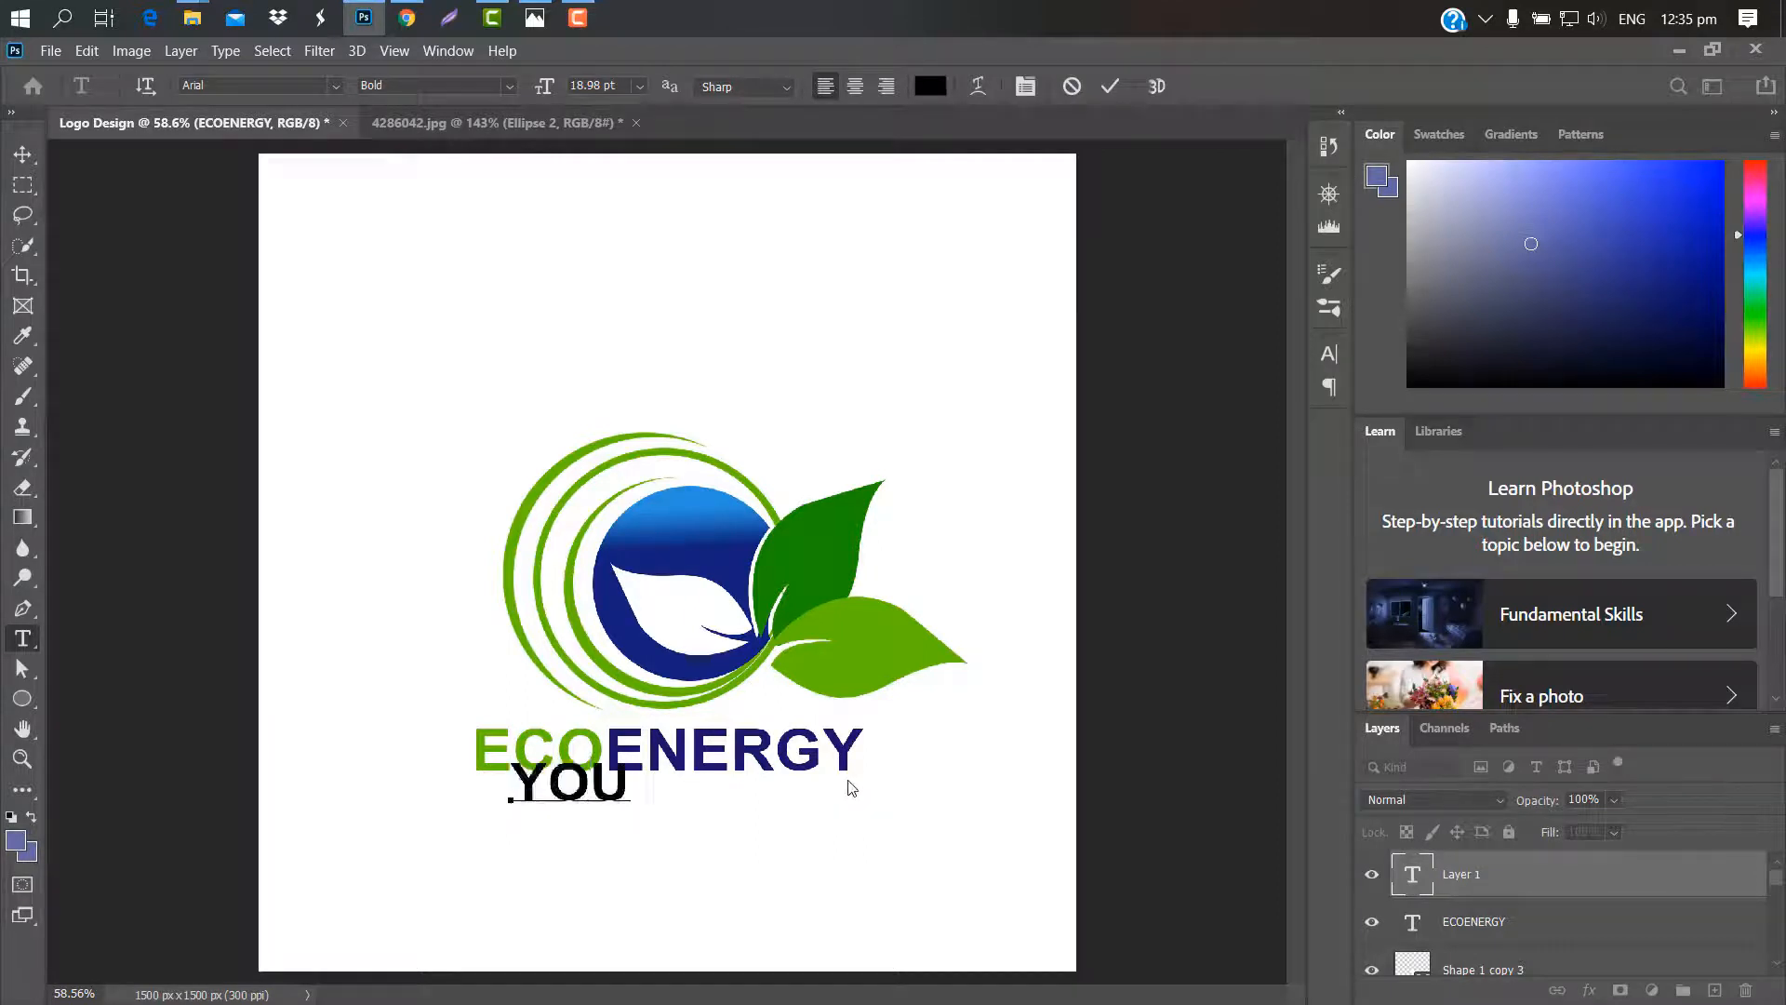
{"action": "type", "text": "R TAG LINR"}
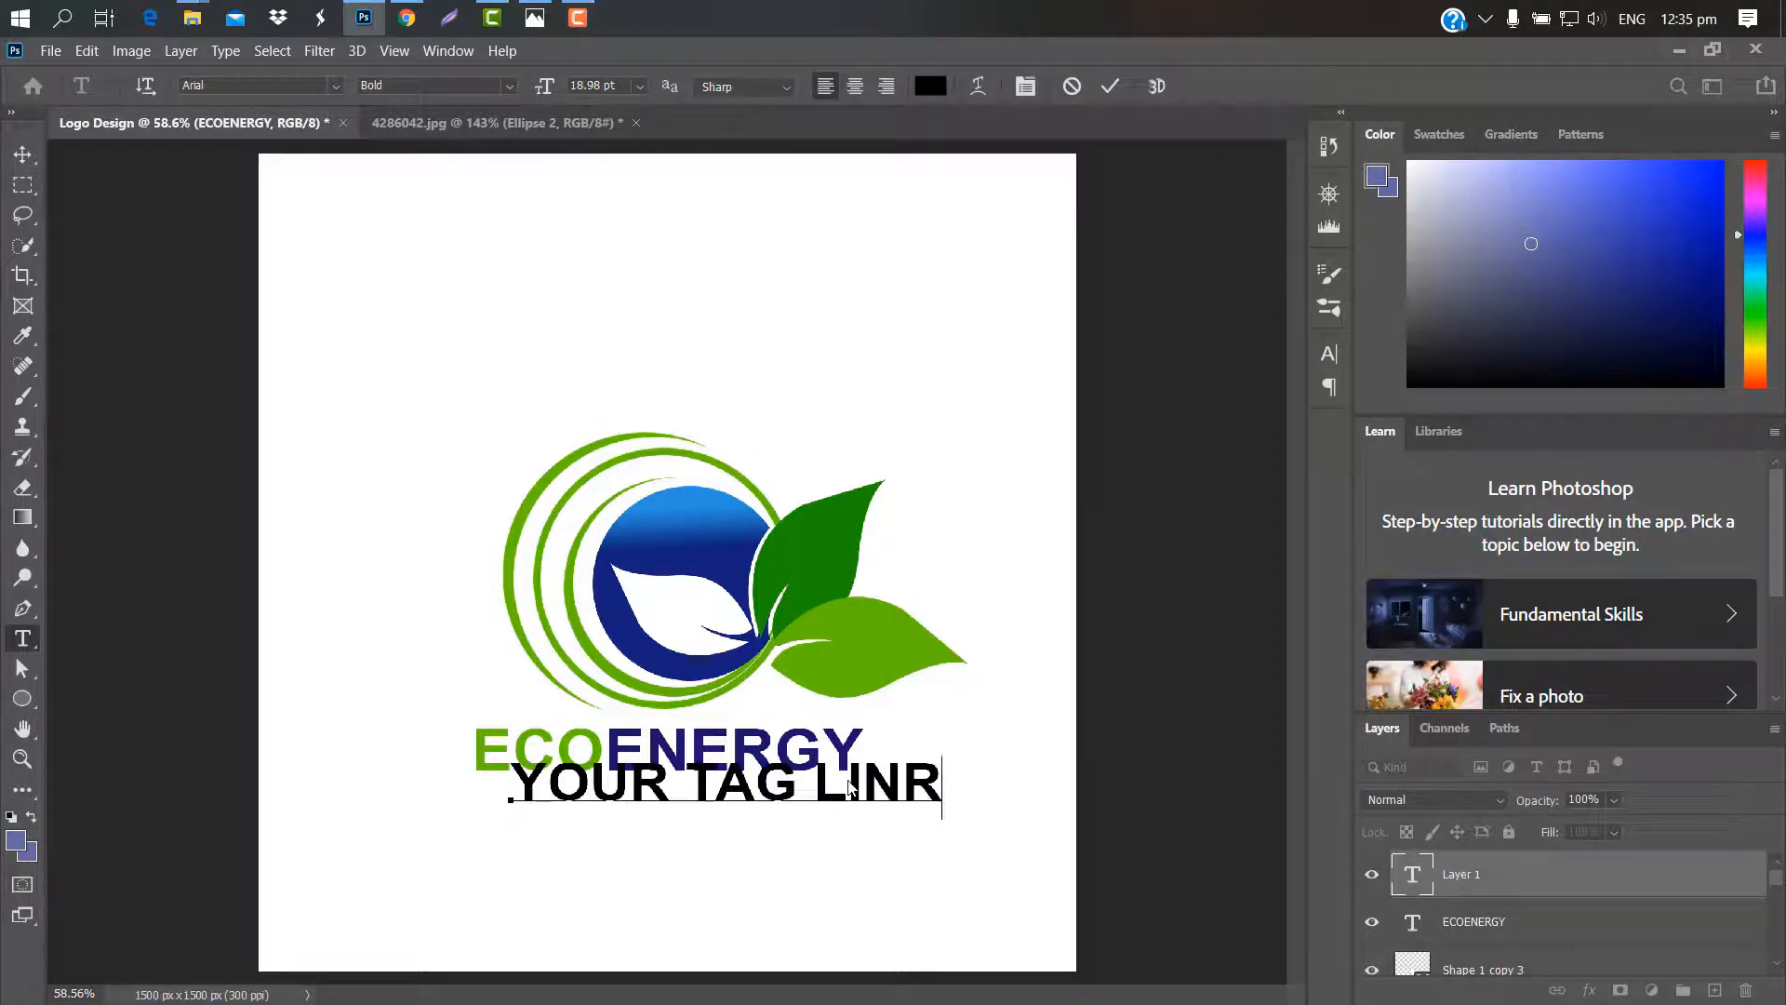
{"action": "key", "text": "BackSpace"}
{"action": "type", "text": "E"}
Set the whole "YOUR TAG LINE" text to the Regular font style
{"action": "key", "text": "ctrl+a"}
{"action": "left_click", "coordinate": [1332, 352]}
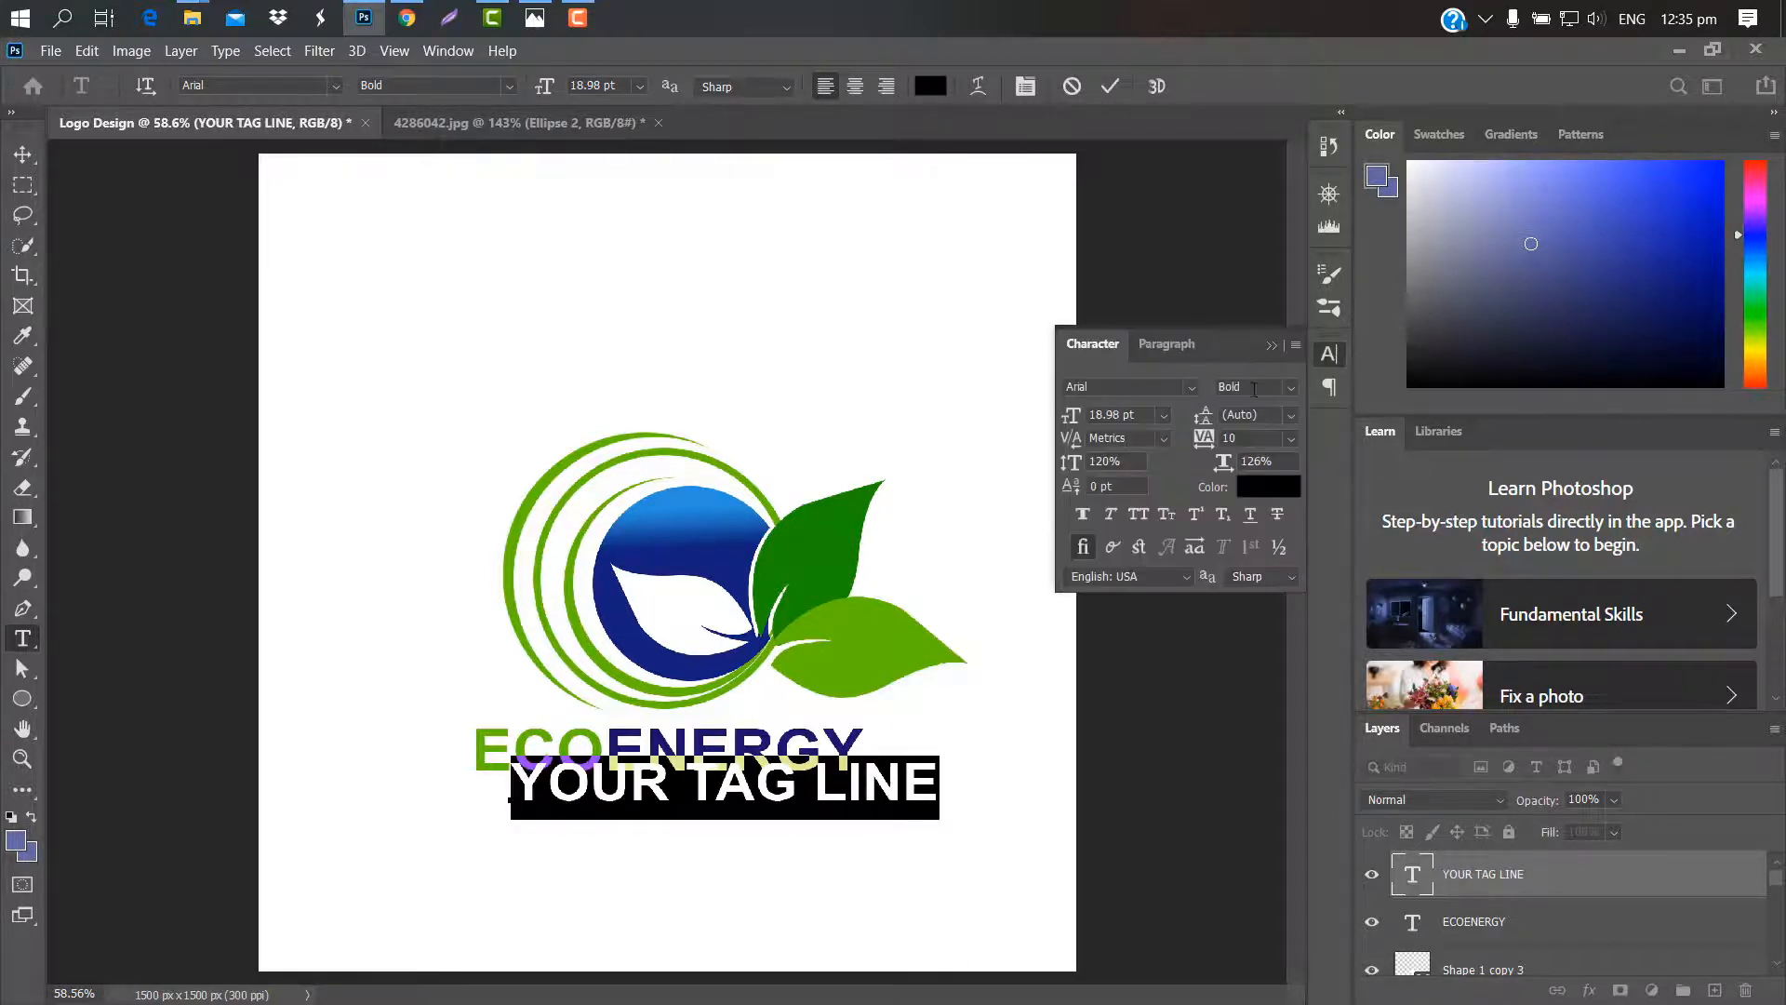
{"action": "left_click", "coordinate": [1300, 392]}
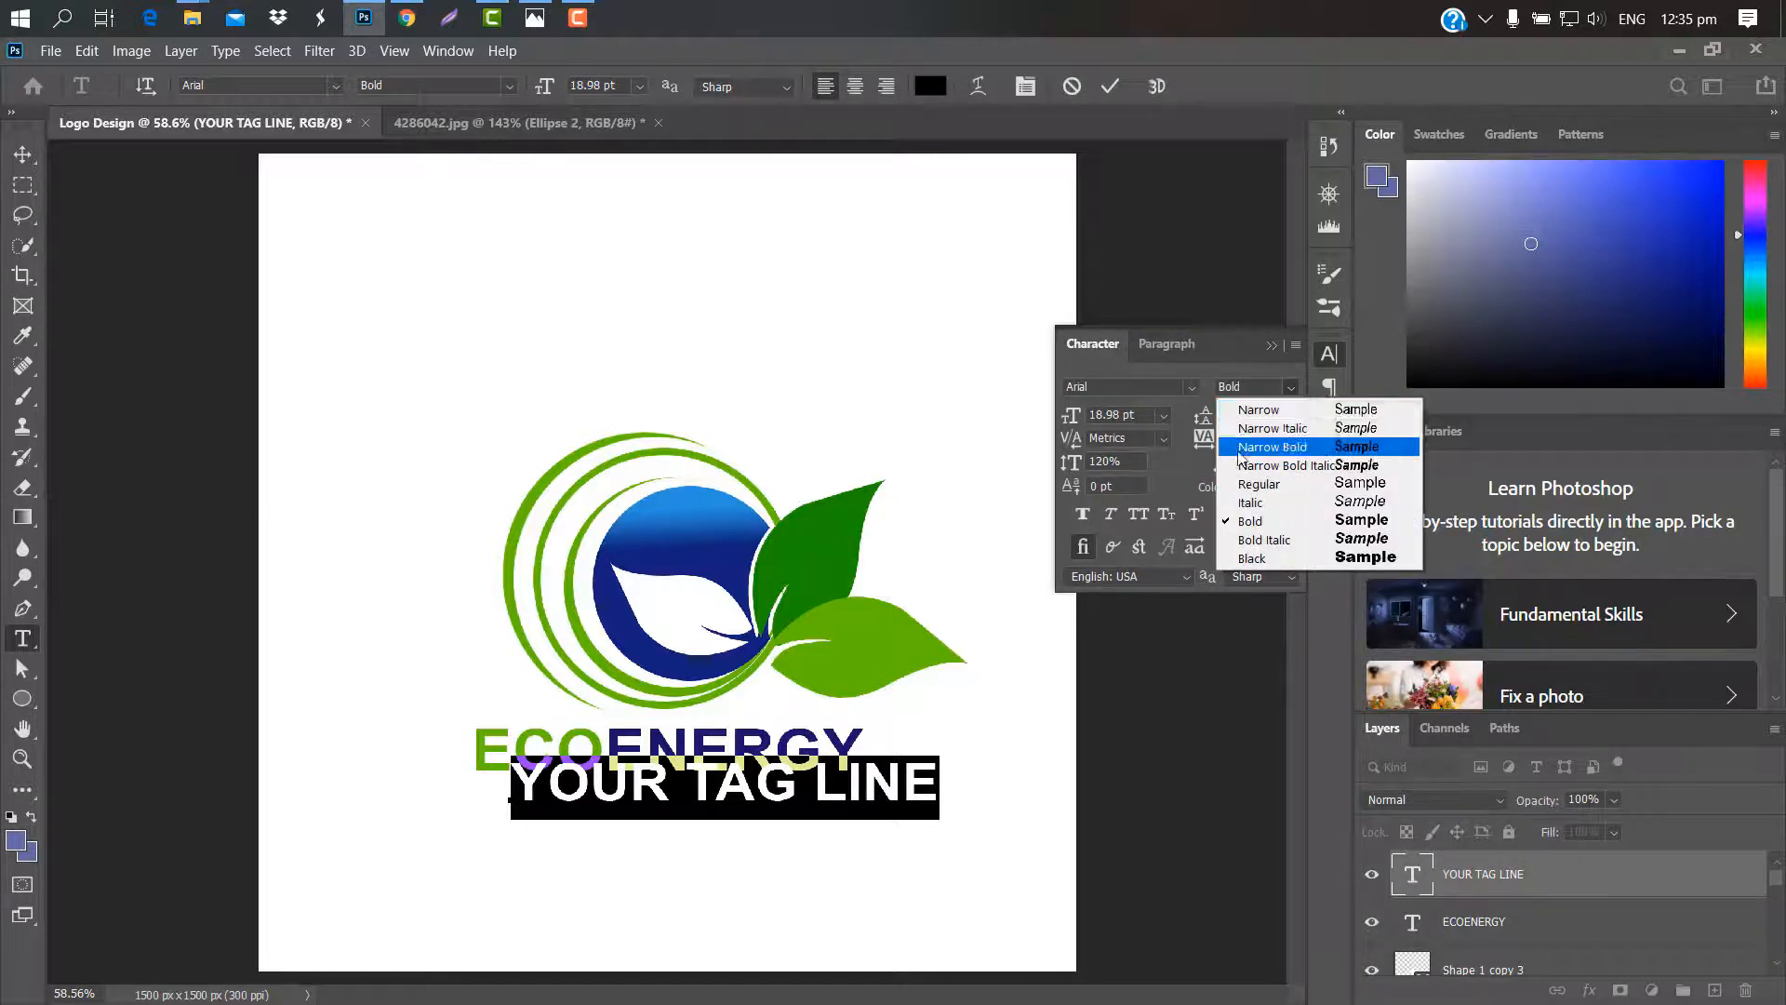
{"action": "left_click", "coordinate": [1248, 485]}
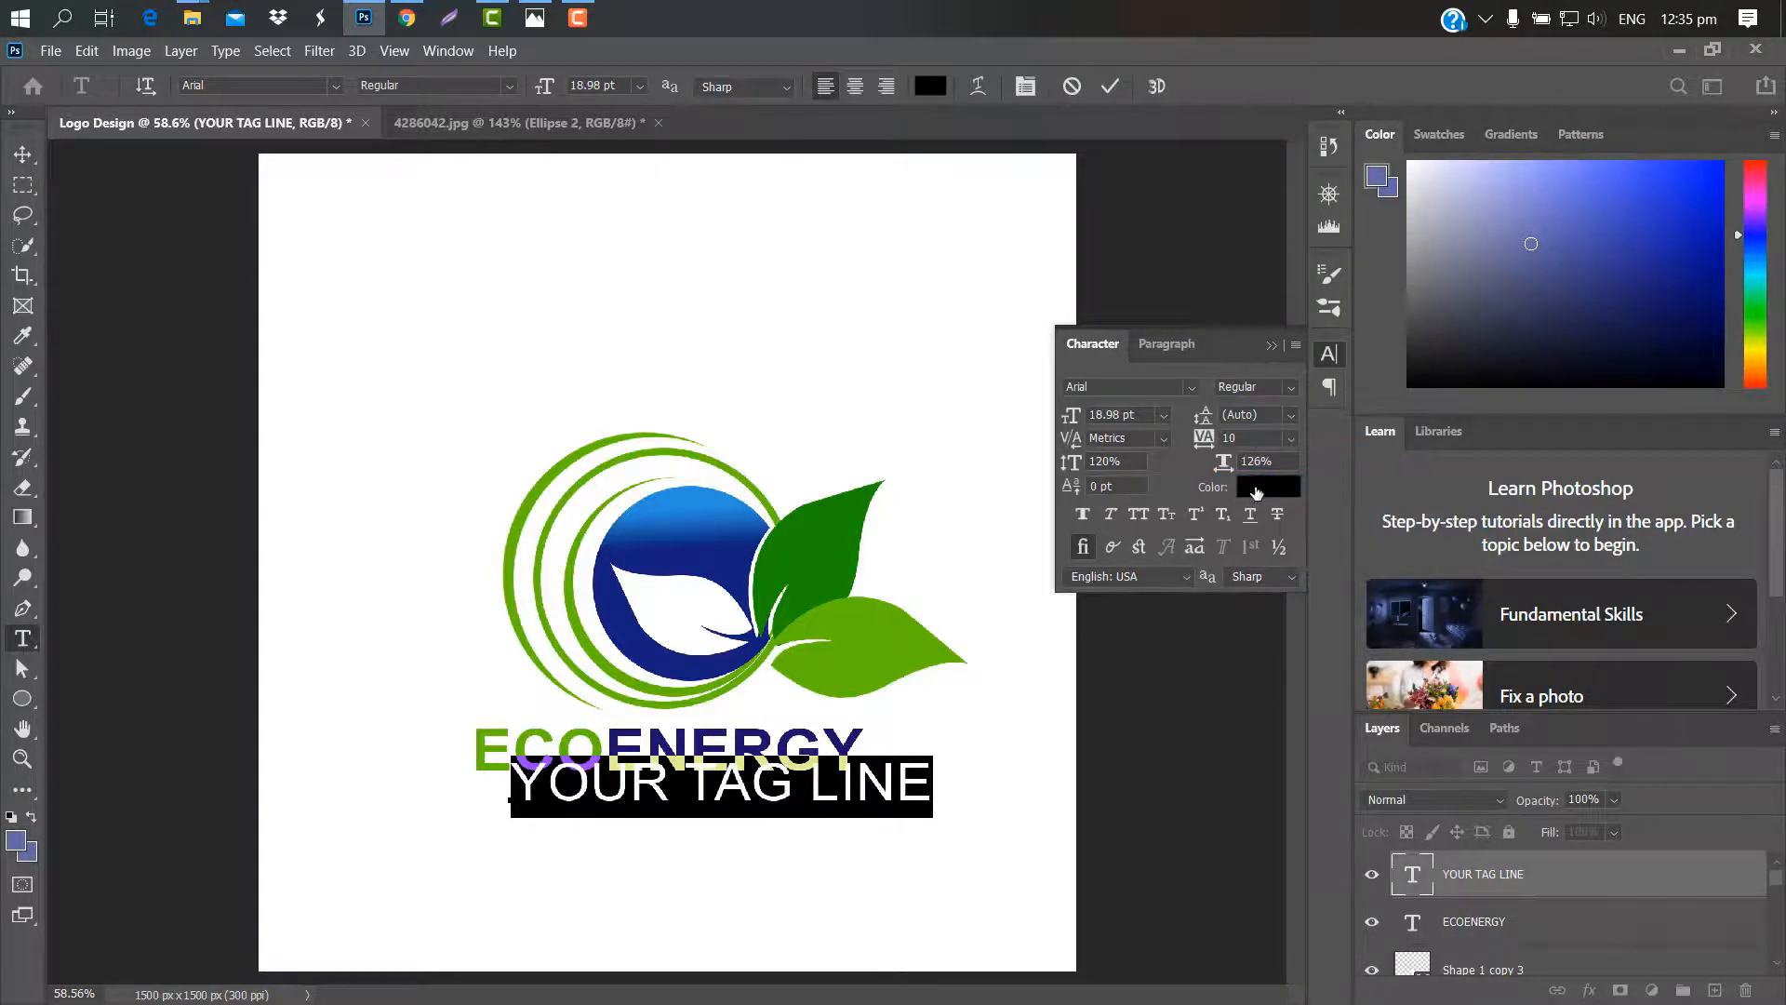
Recolor the tag line with the dark blue sampled from the "ENERGY" lettering (#1b0c67) and commit the text
{"action": "left_click", "coordinate": [1248, 484]}
{"action": "left_click", "coordinate": [710, 670]}
{"action": "left_click", "coordinate": [742, 749]}
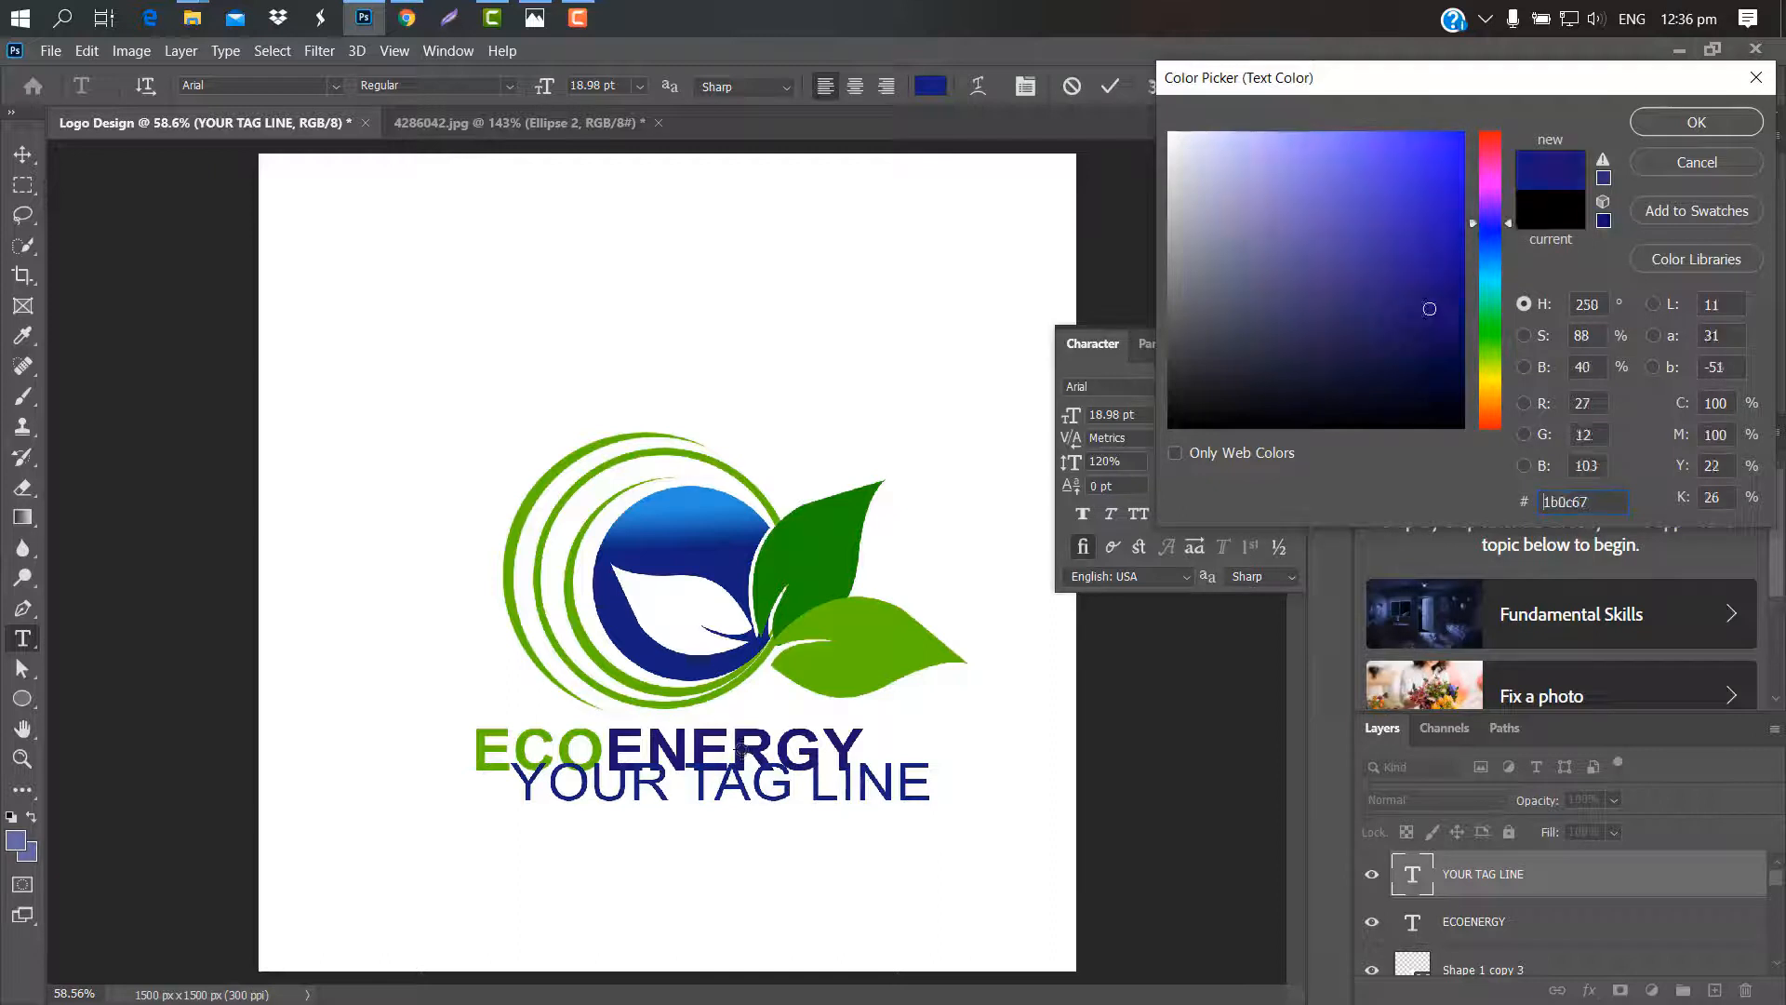
{"action": "left_click", "coordinate": [1716, 121]}
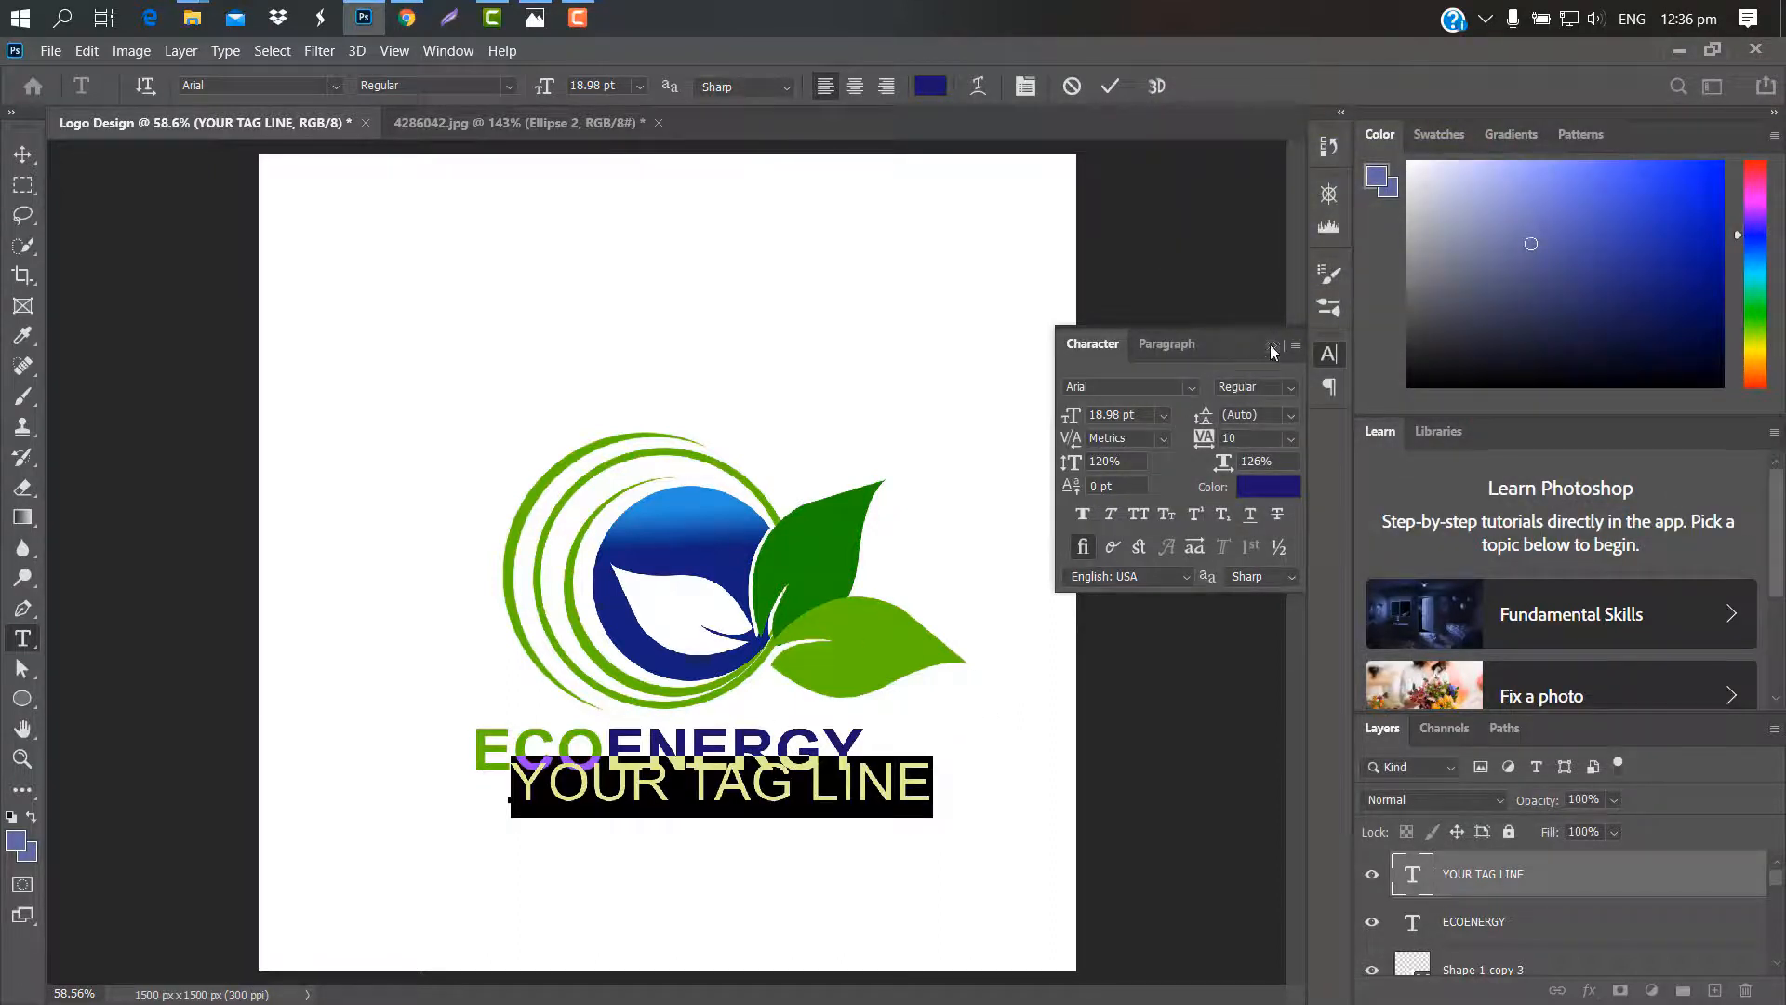
{"action": "left_click", "coordinate": [1271, 346]}
{"action": "left_click", "coordinate": [1109, 90]}
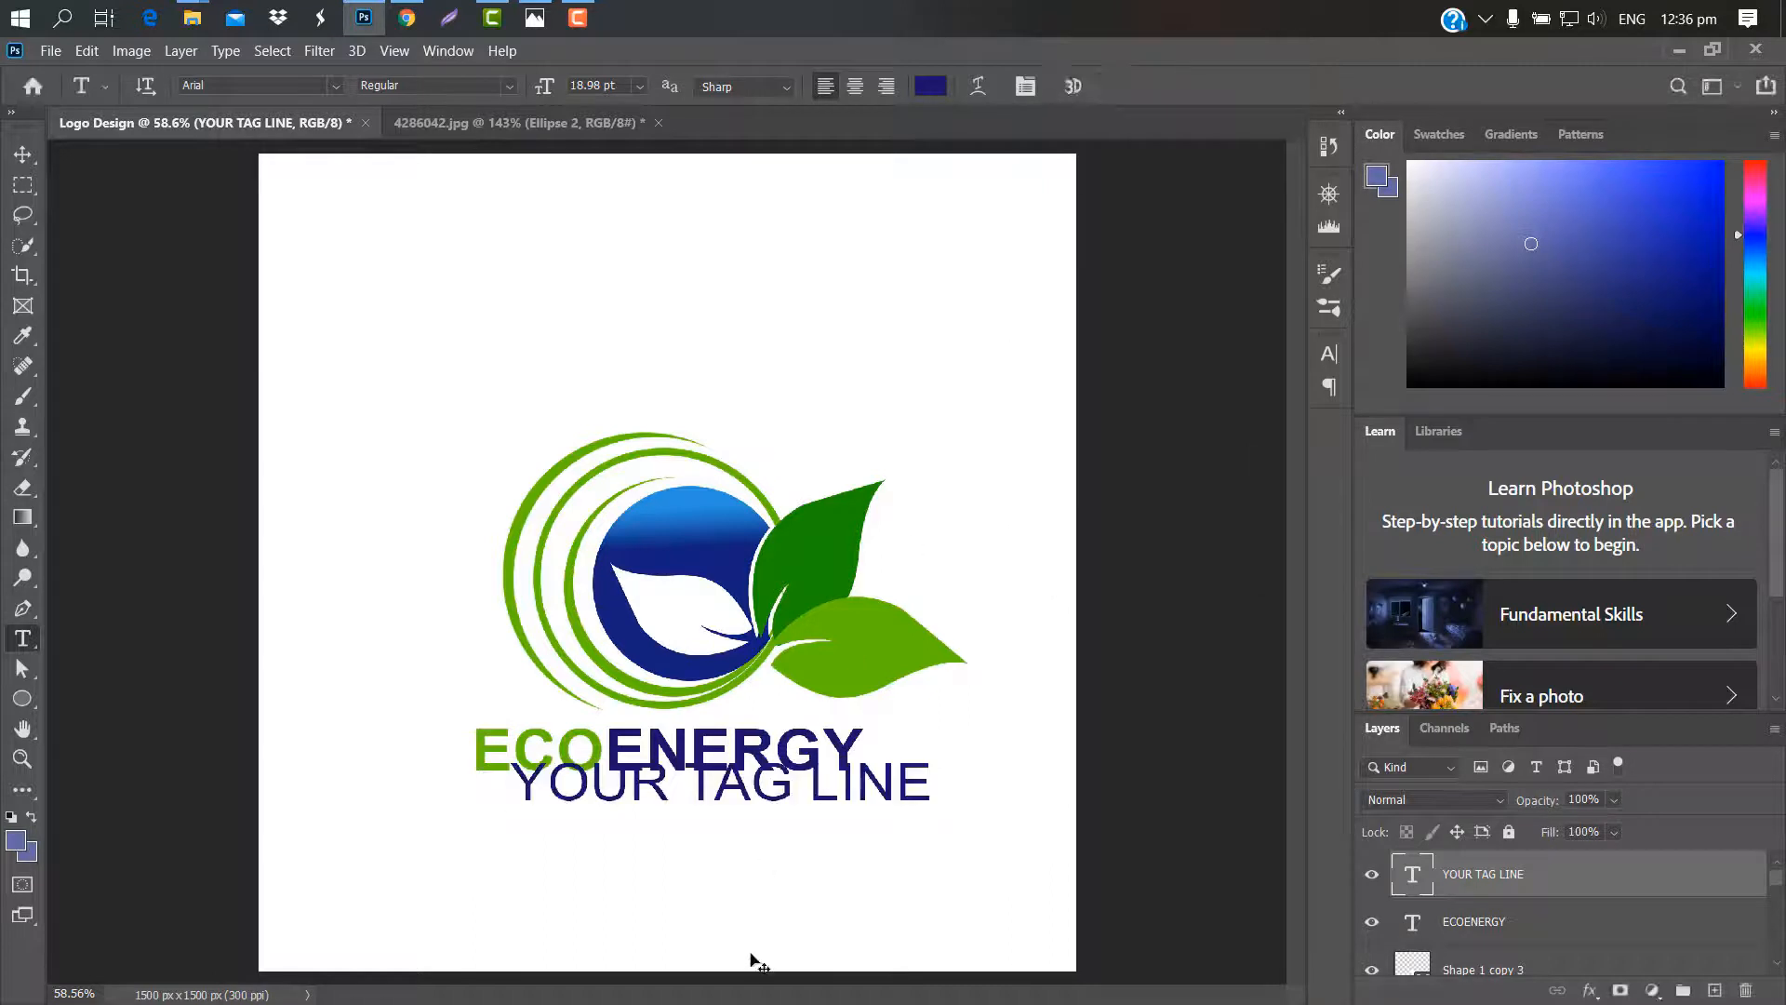
Shrink and flatten the tag line so it is narrower than the company name, and center it just below ECOENERGY
{"action": "key", "text": "ctrl+t"}
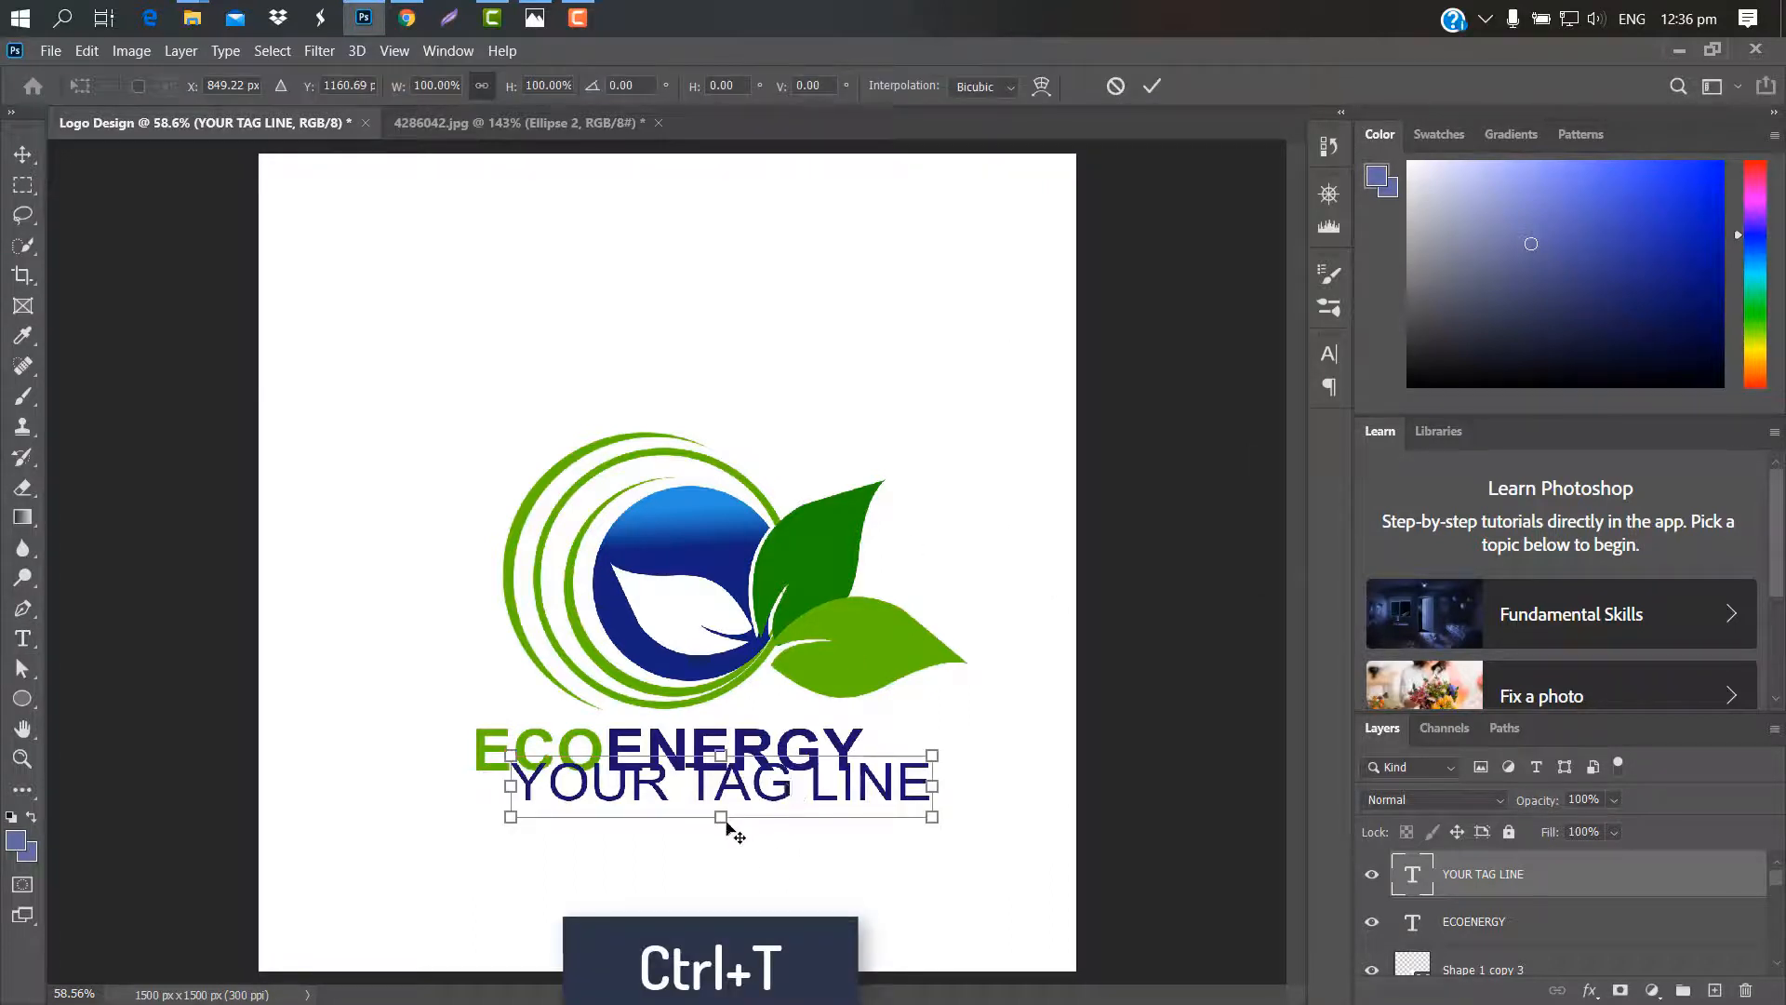
{"action": "left_click_drag", "start_coordinate": [736, 810], "coordinate": [740, 814]}
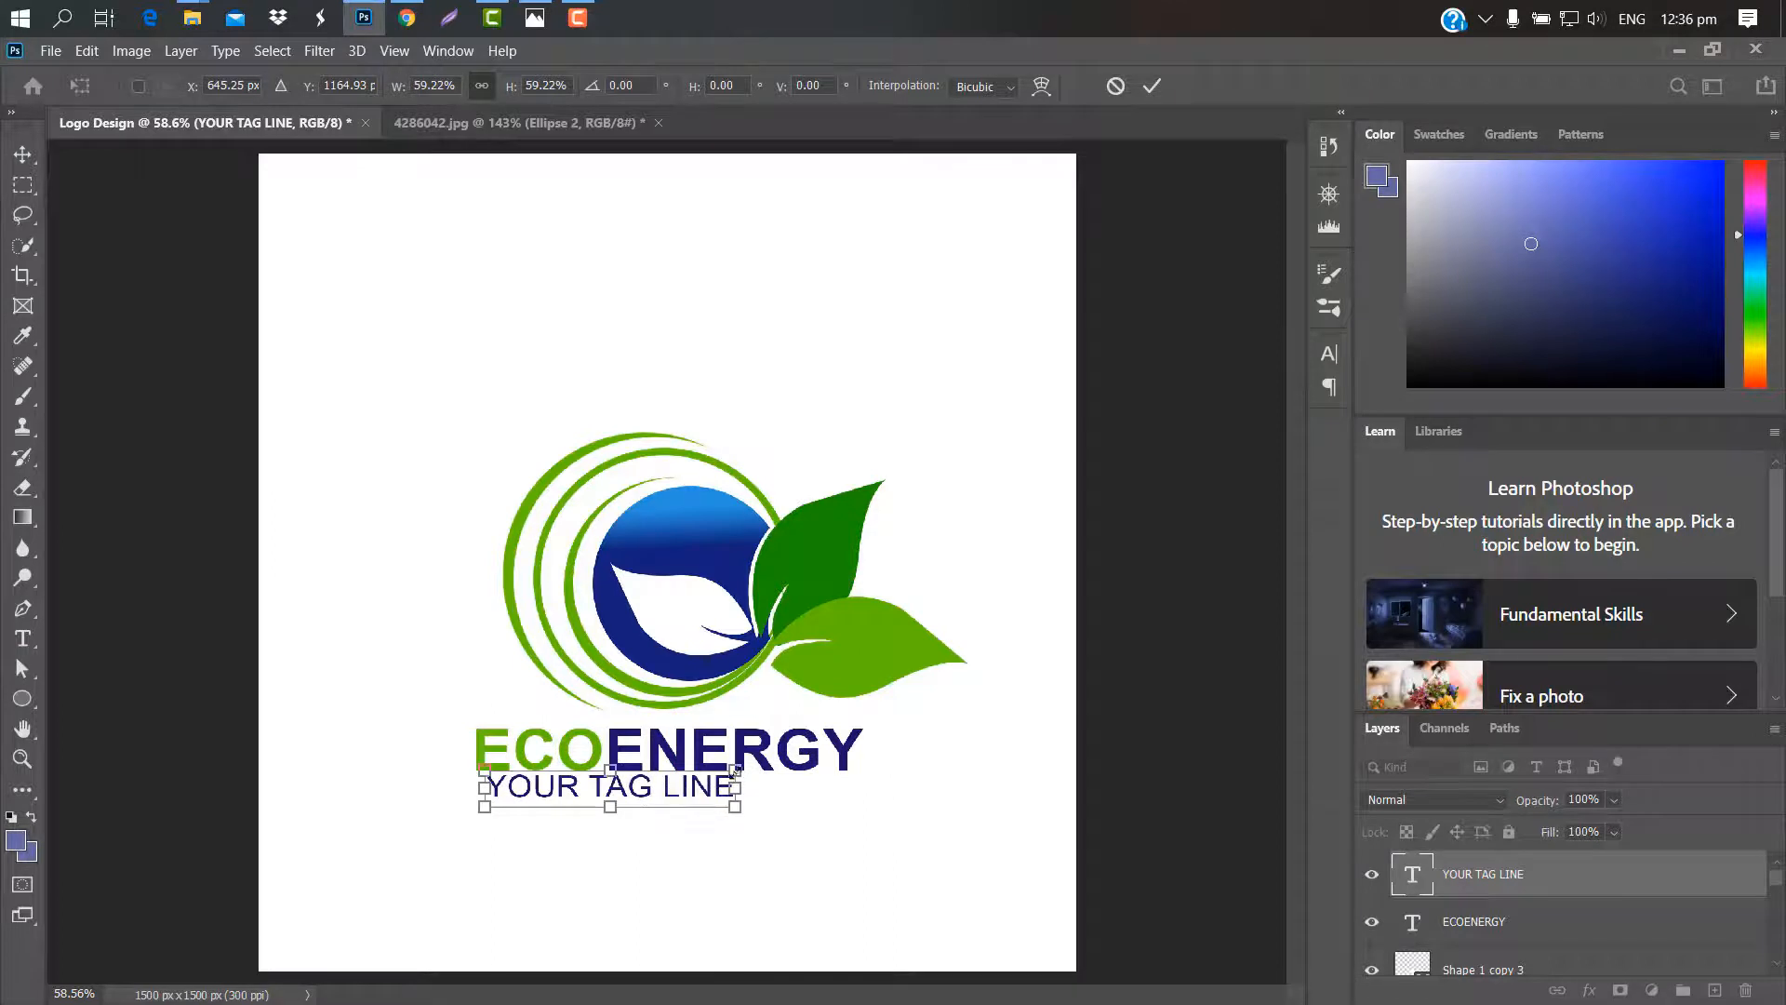
{"action": "left_click_drag", "start_coordinate": [735, 768], "coordinate": [839, 783]}
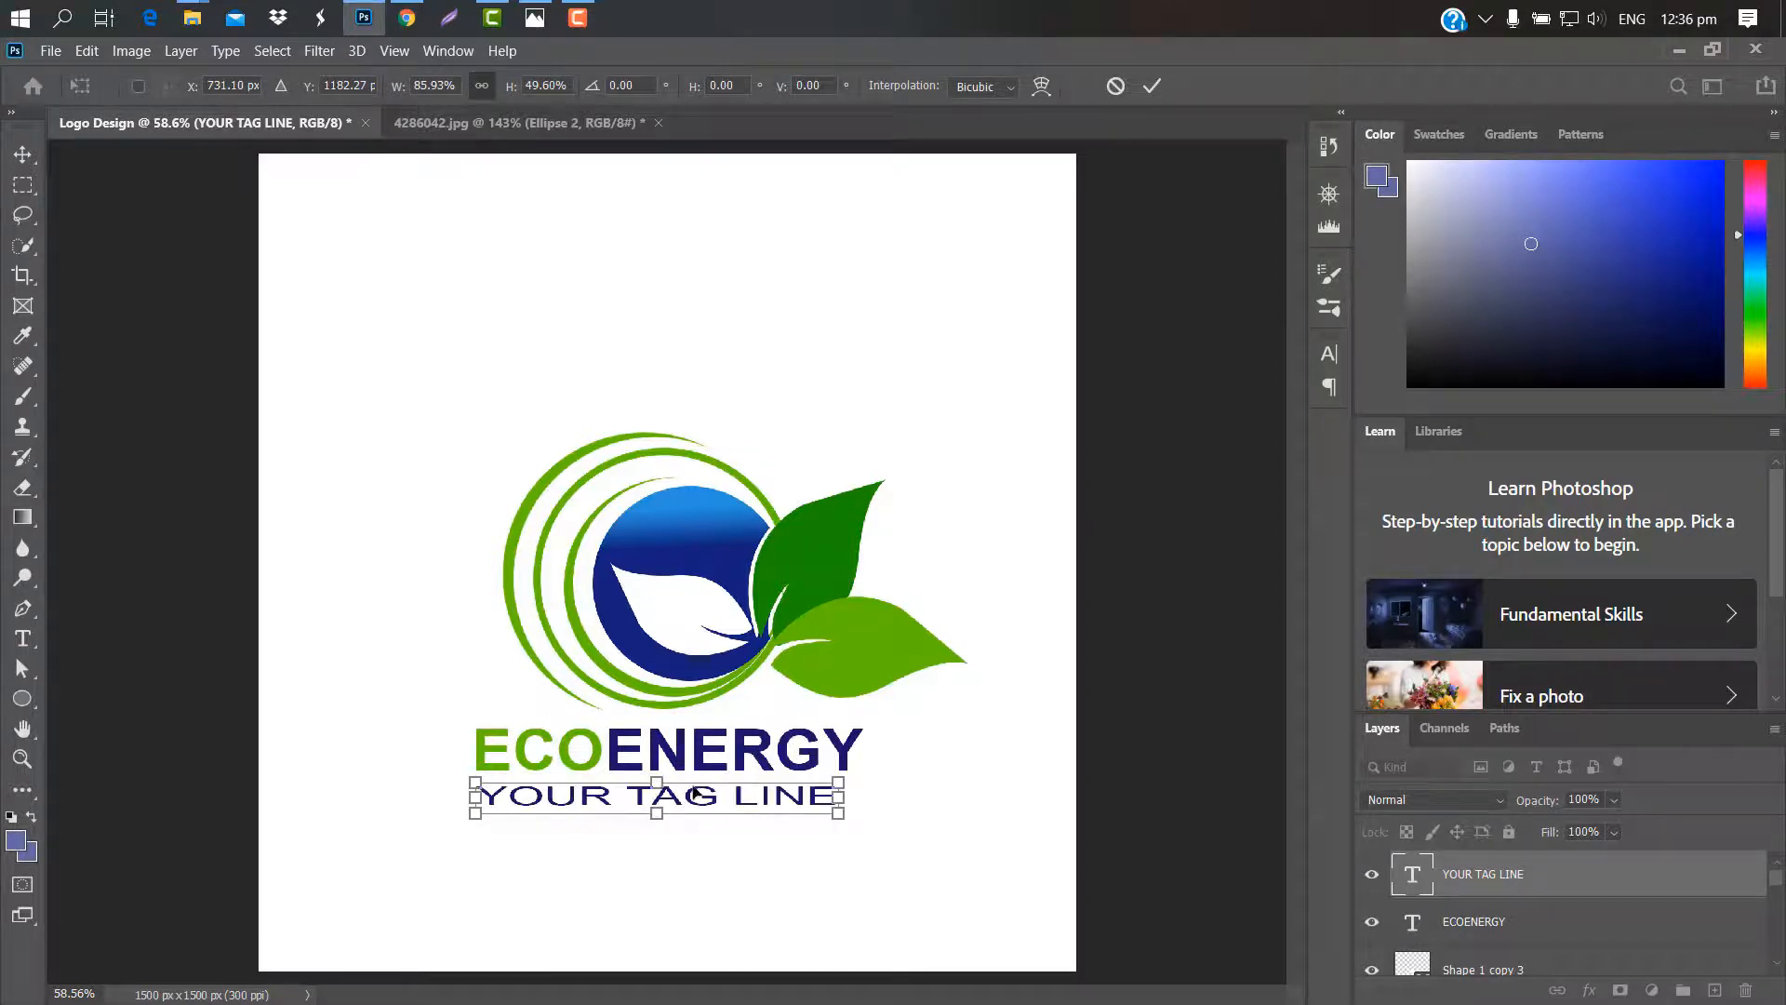
{"action": "left_click_drag", "start_coordinate": [704, 798], "coordinate": [745, 805]}
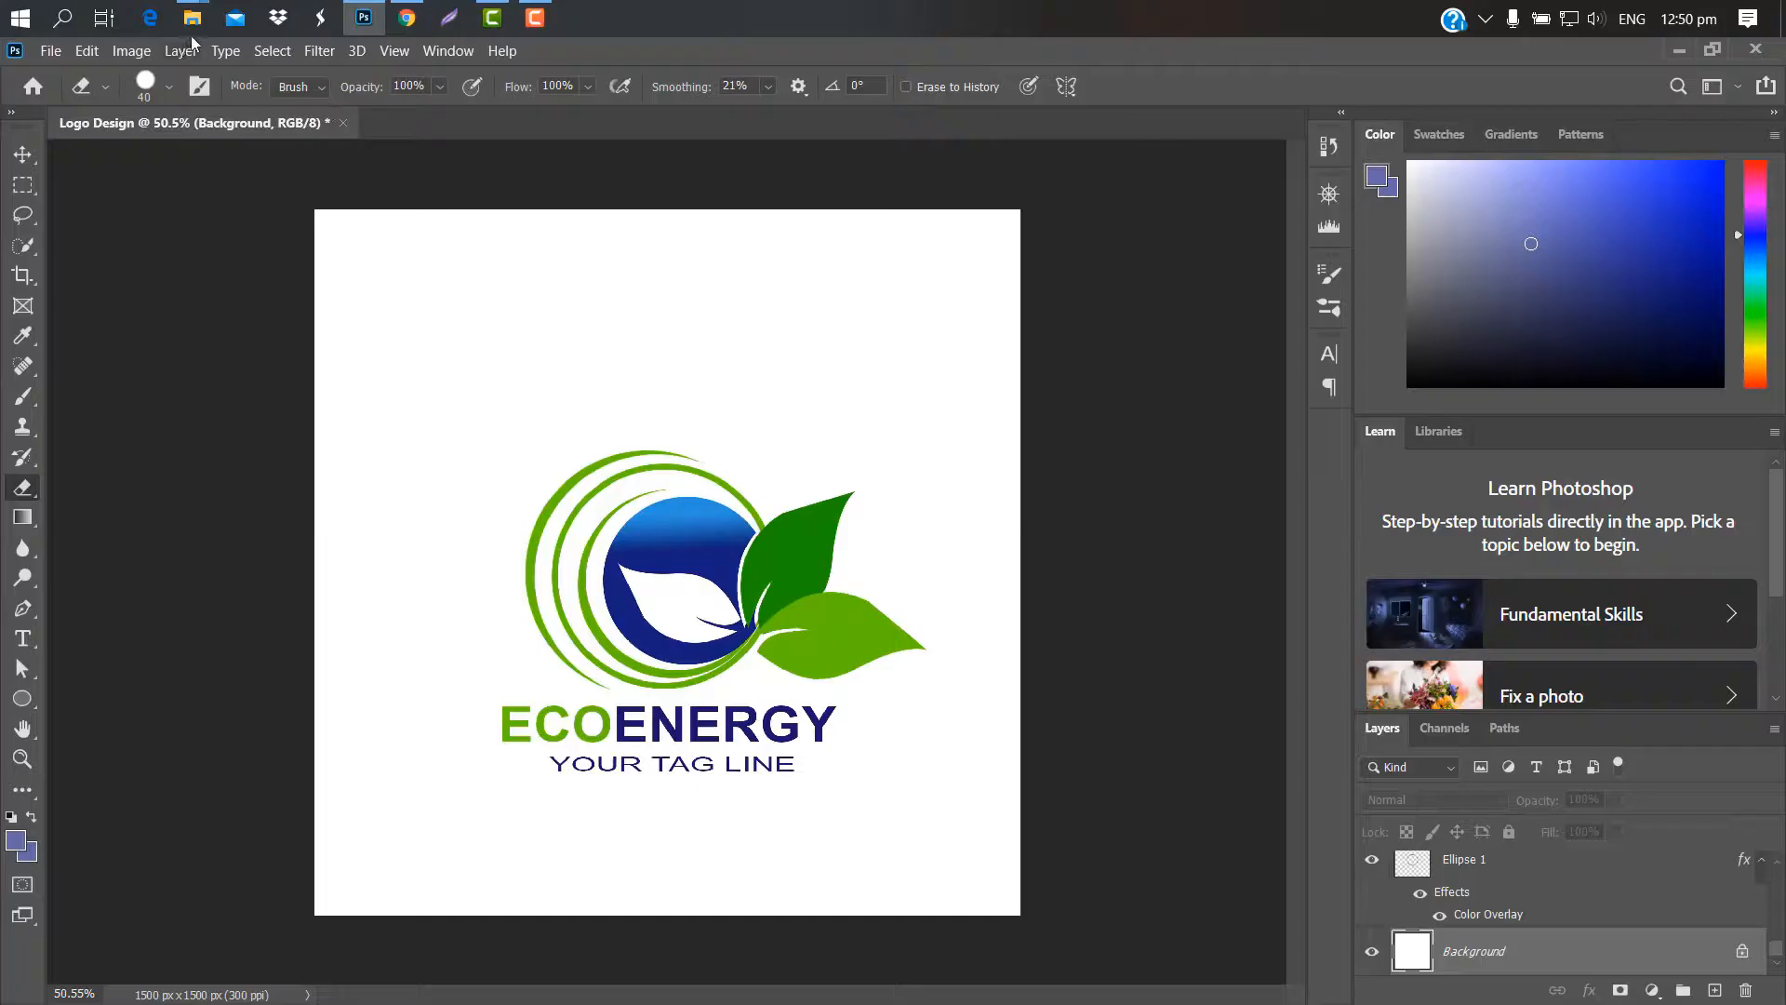
Open "GI 15 3d glass window logo mockup" from the Downloads folder and open its "Your Logo" smart object for editing
{"action": "mouse_move", "coordinate": [192, 18]}
{"action": "left_click", "coordinate": [561, 166]}
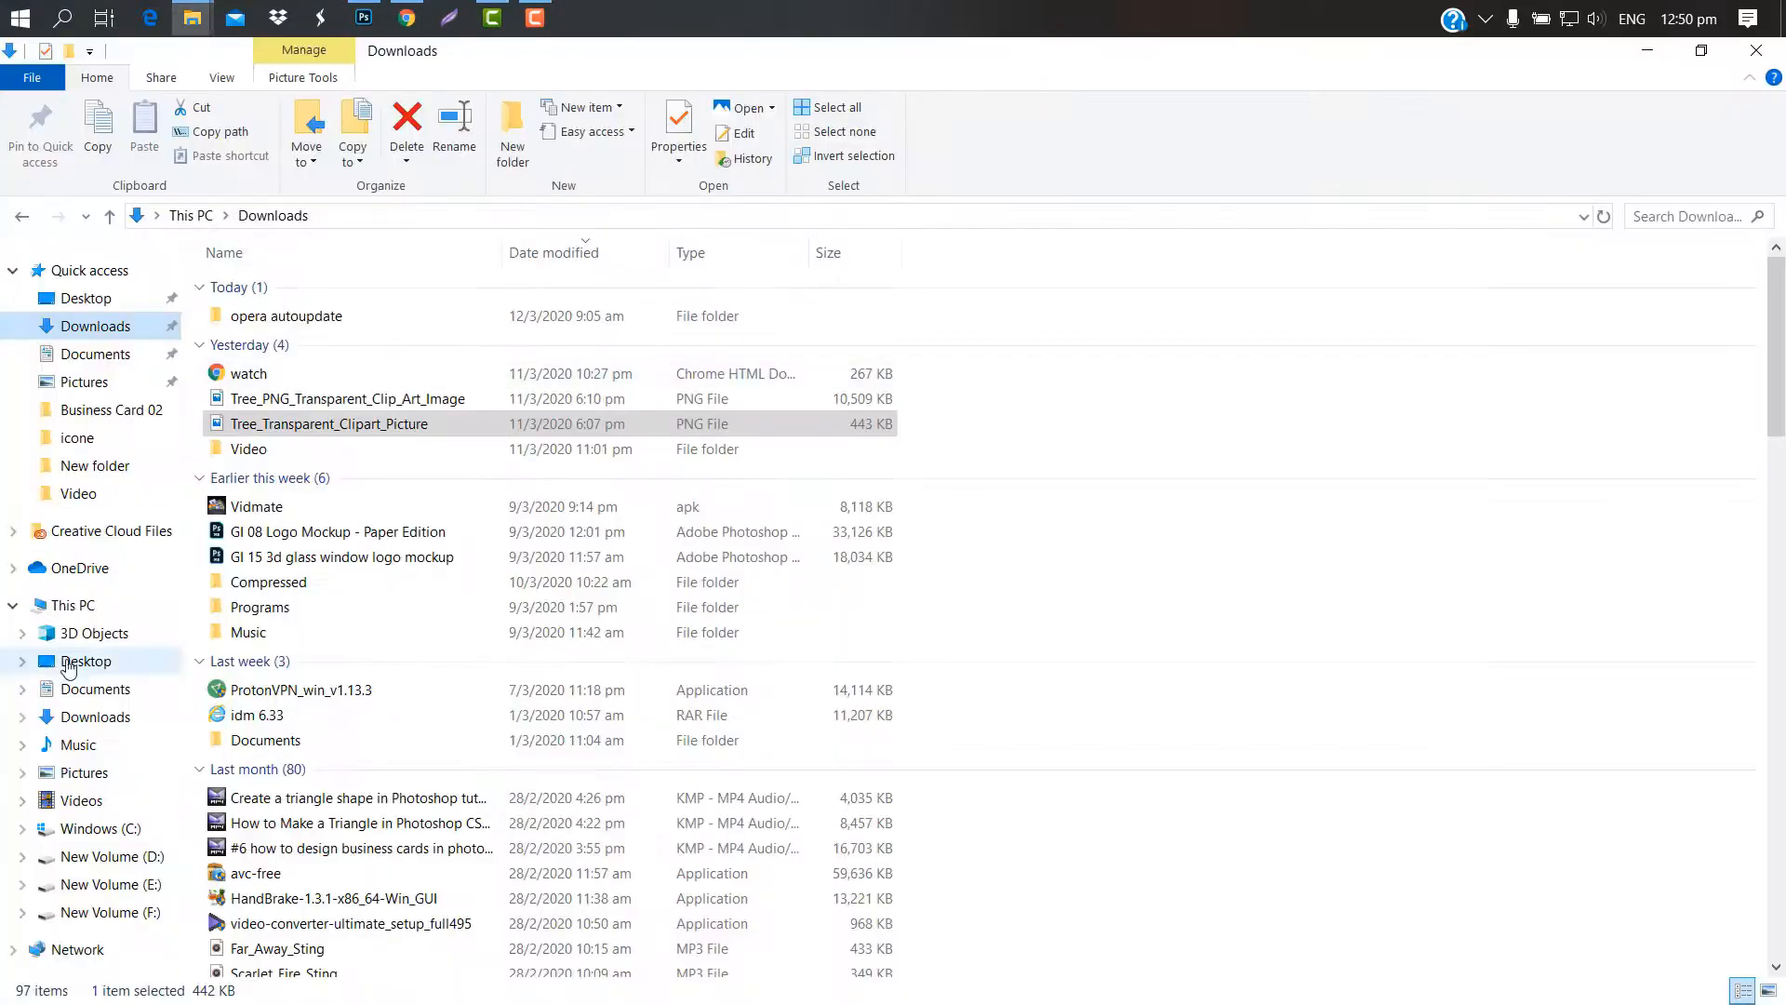
{"action": "left_click", "coordinate": [321, 556]}
{"action": "left_click_drag", "start_coordinate": [321, 556], "coordinate": [523, 108]}
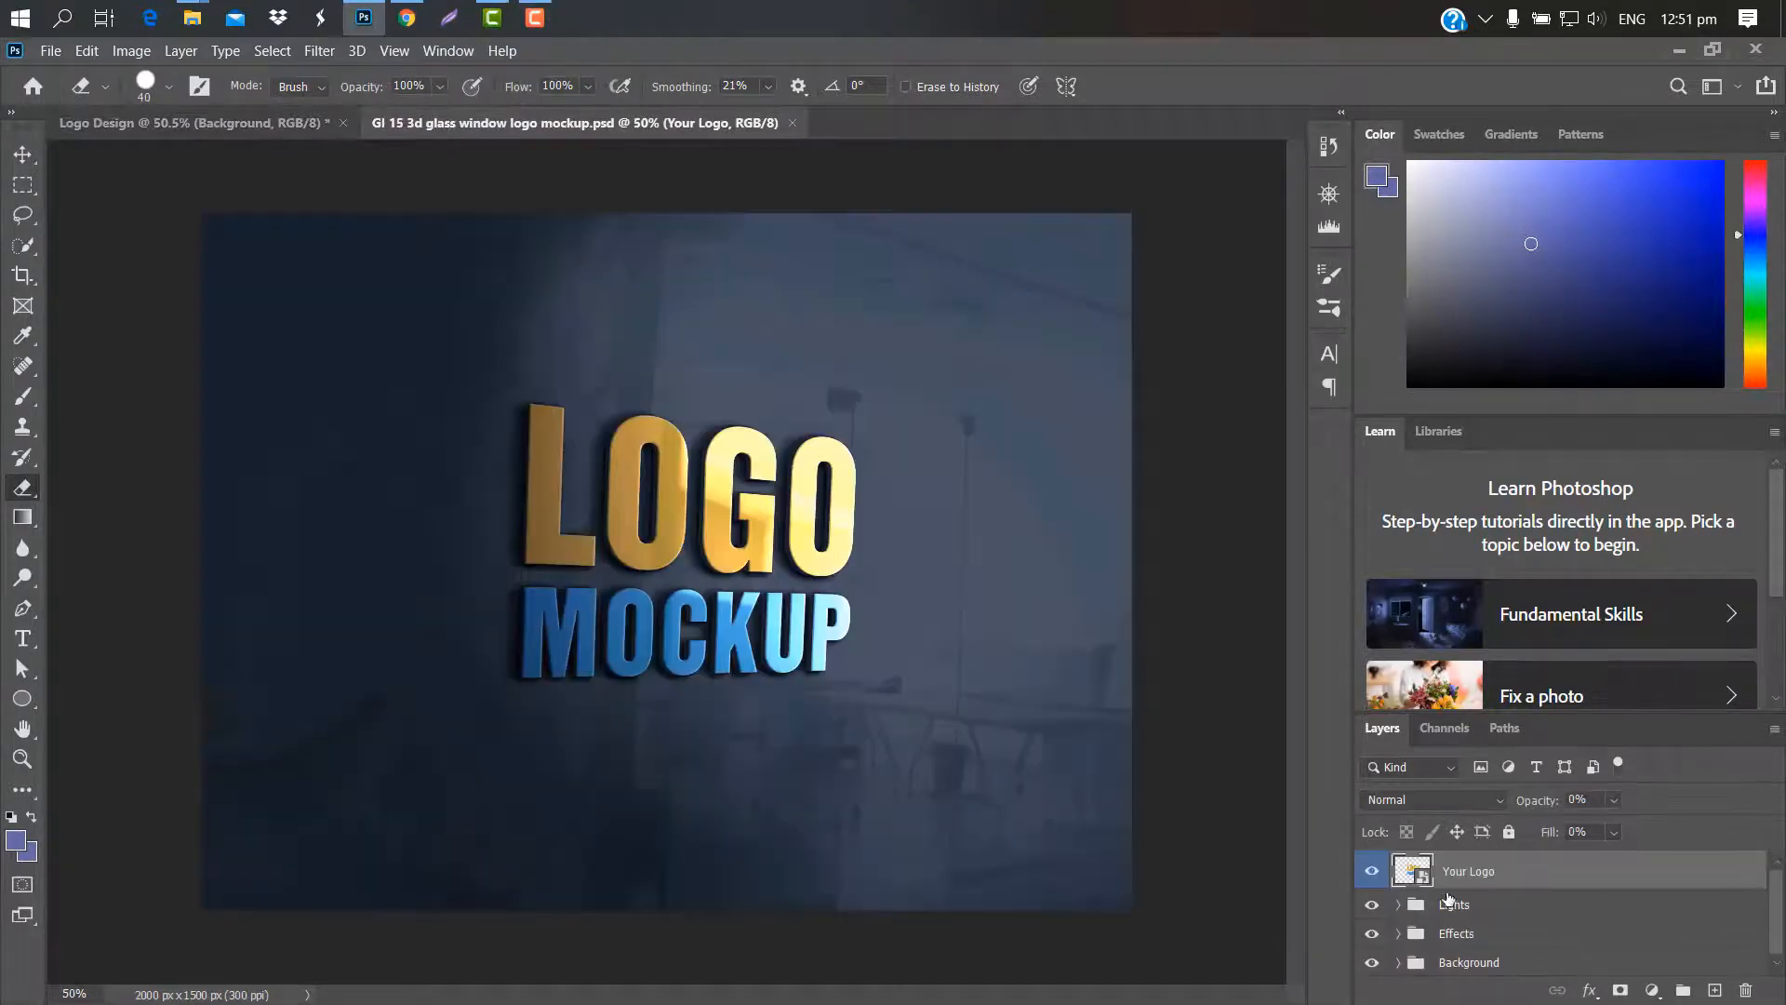
{"action": "double_click", "coordinate": [1422, 878]}
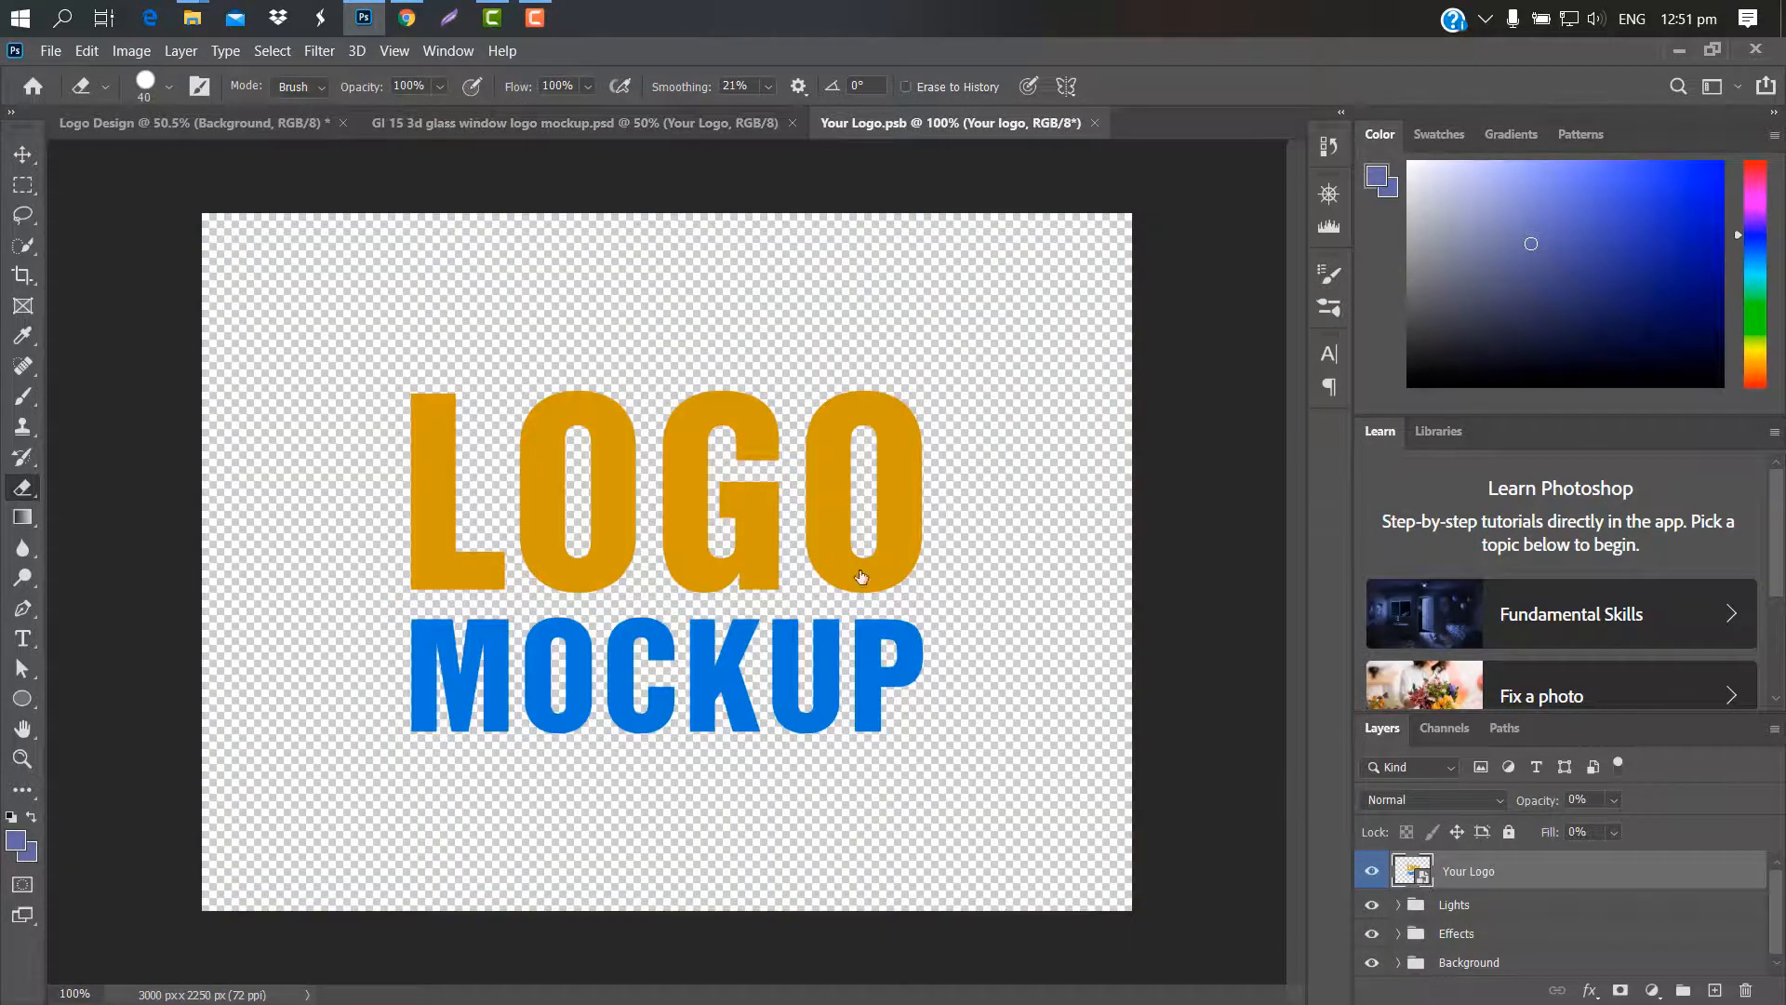
Unlock and delete the white Background layer in the Logo Design document
{"action": "left_click", "coordinate": [238, 123]}
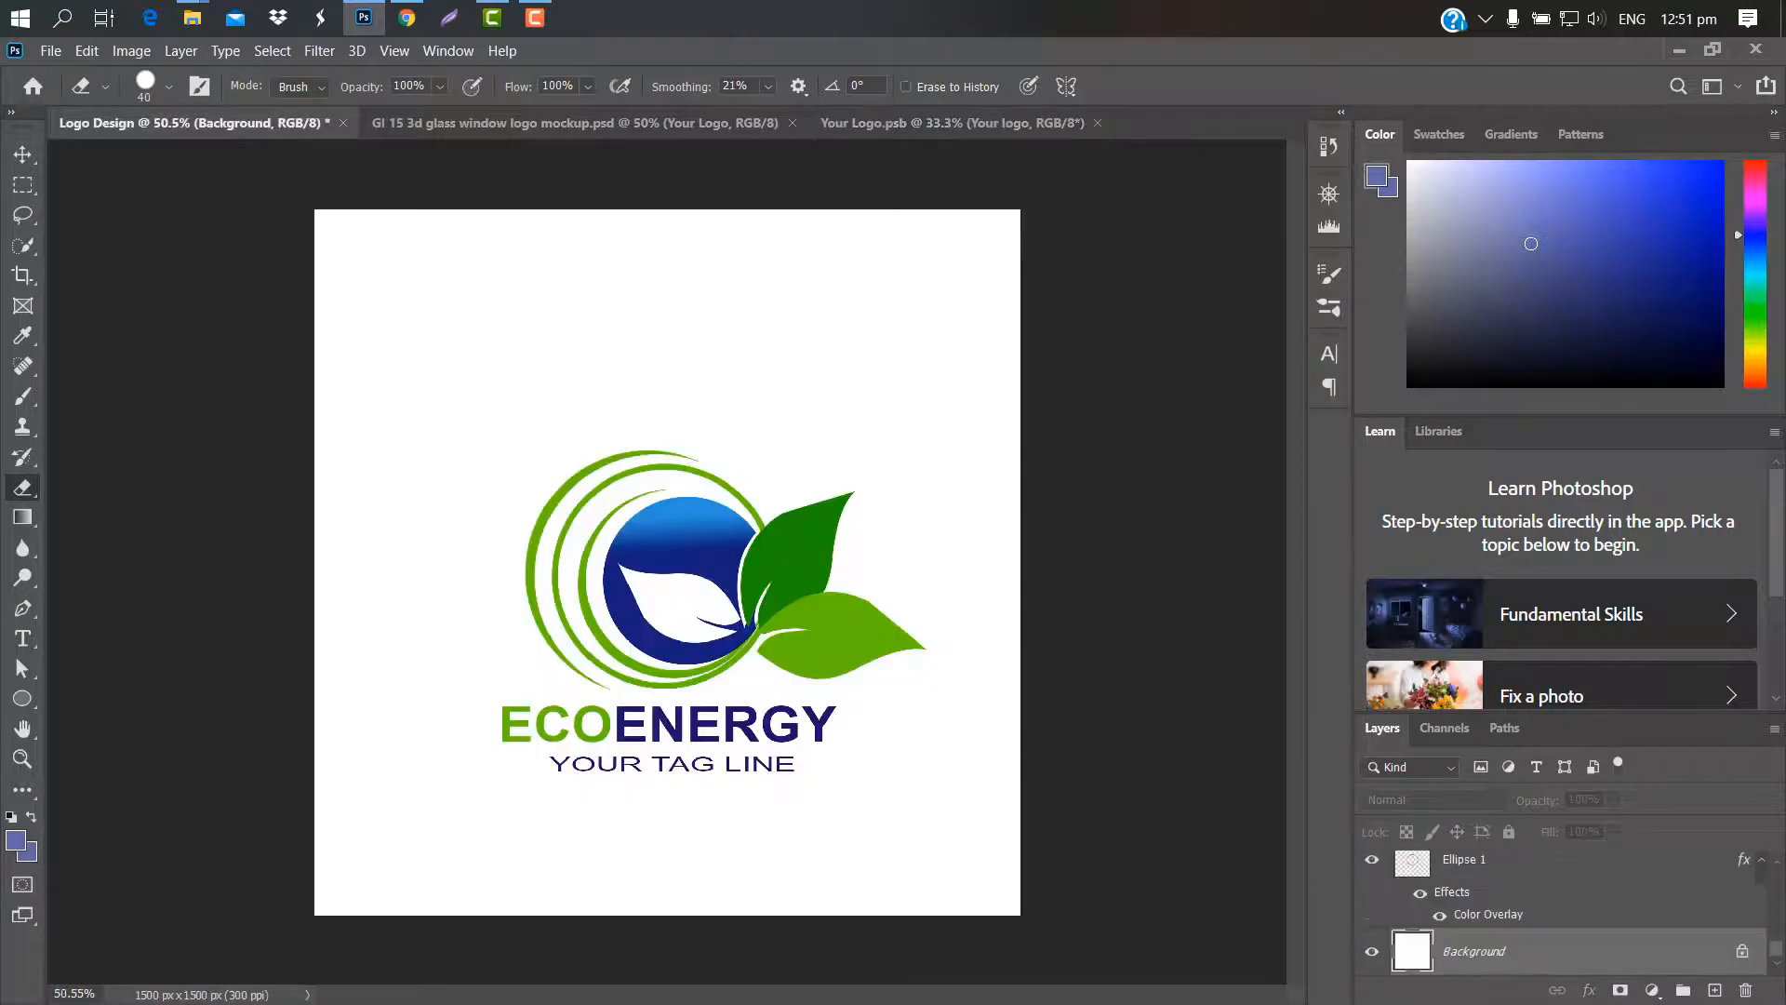
{"action": "left_click", "coordinate": [1741, 952]}
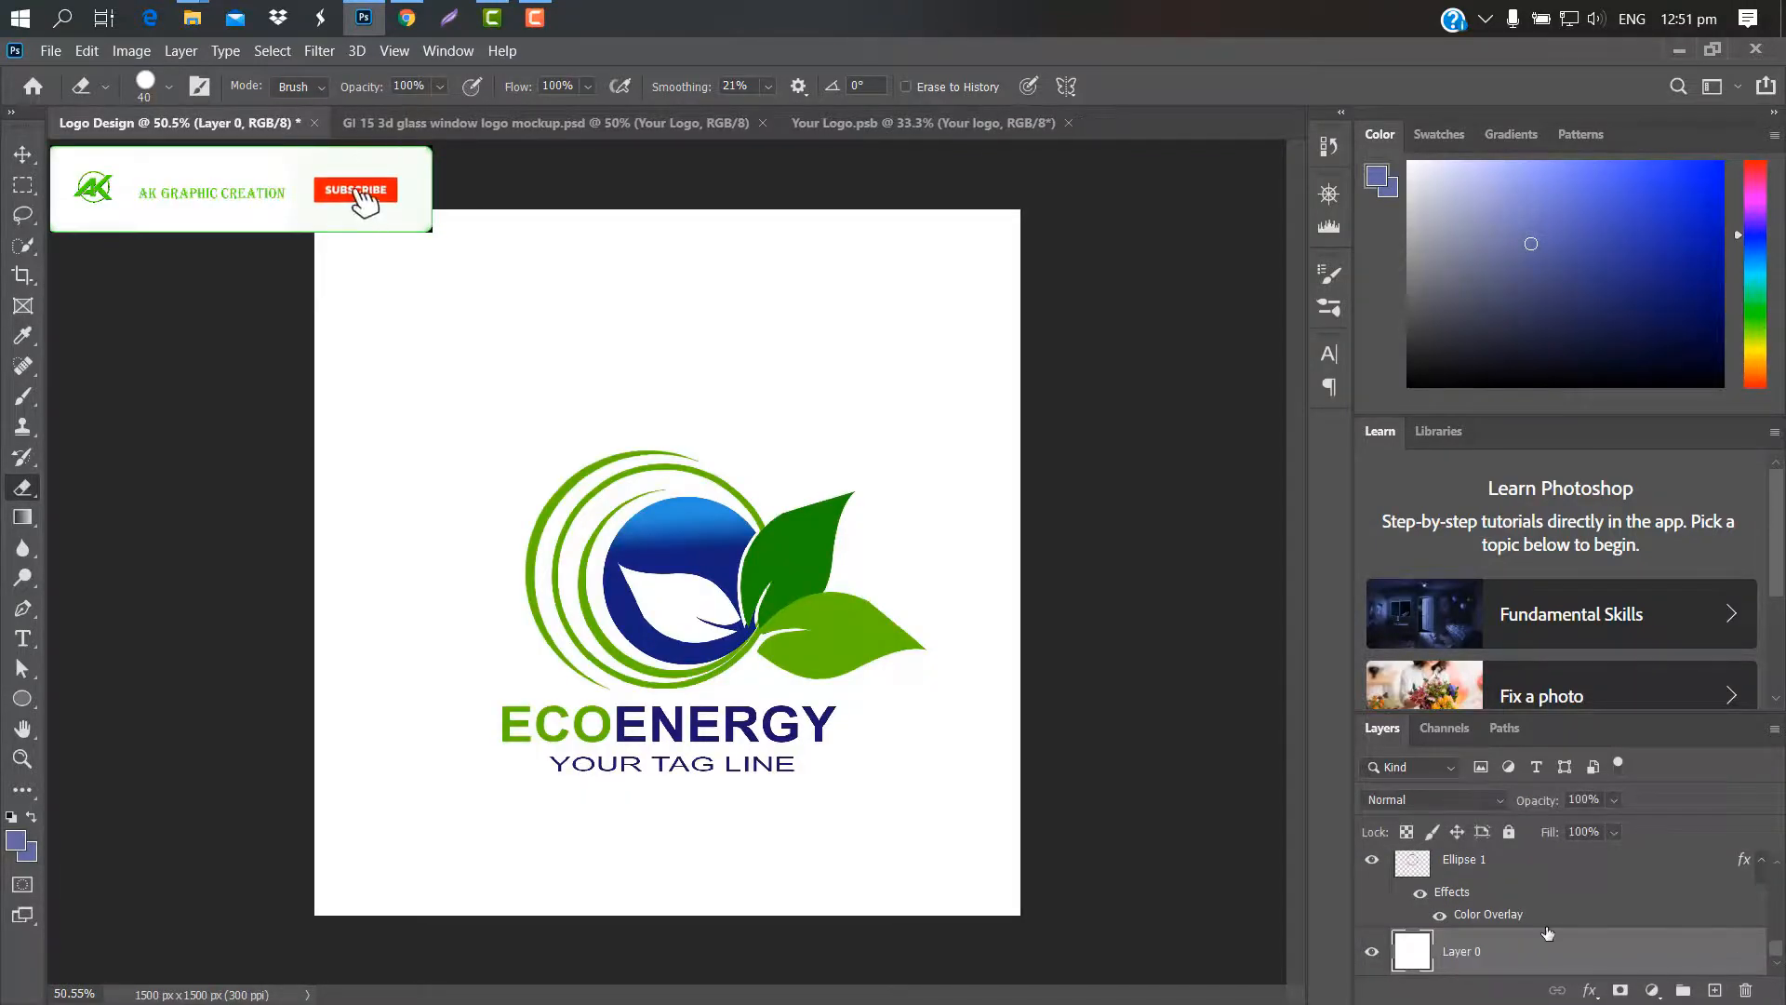
{"action": "left_click_drag", "start_coordinate": [1571, 950], "coordinate": [1745, 990]}
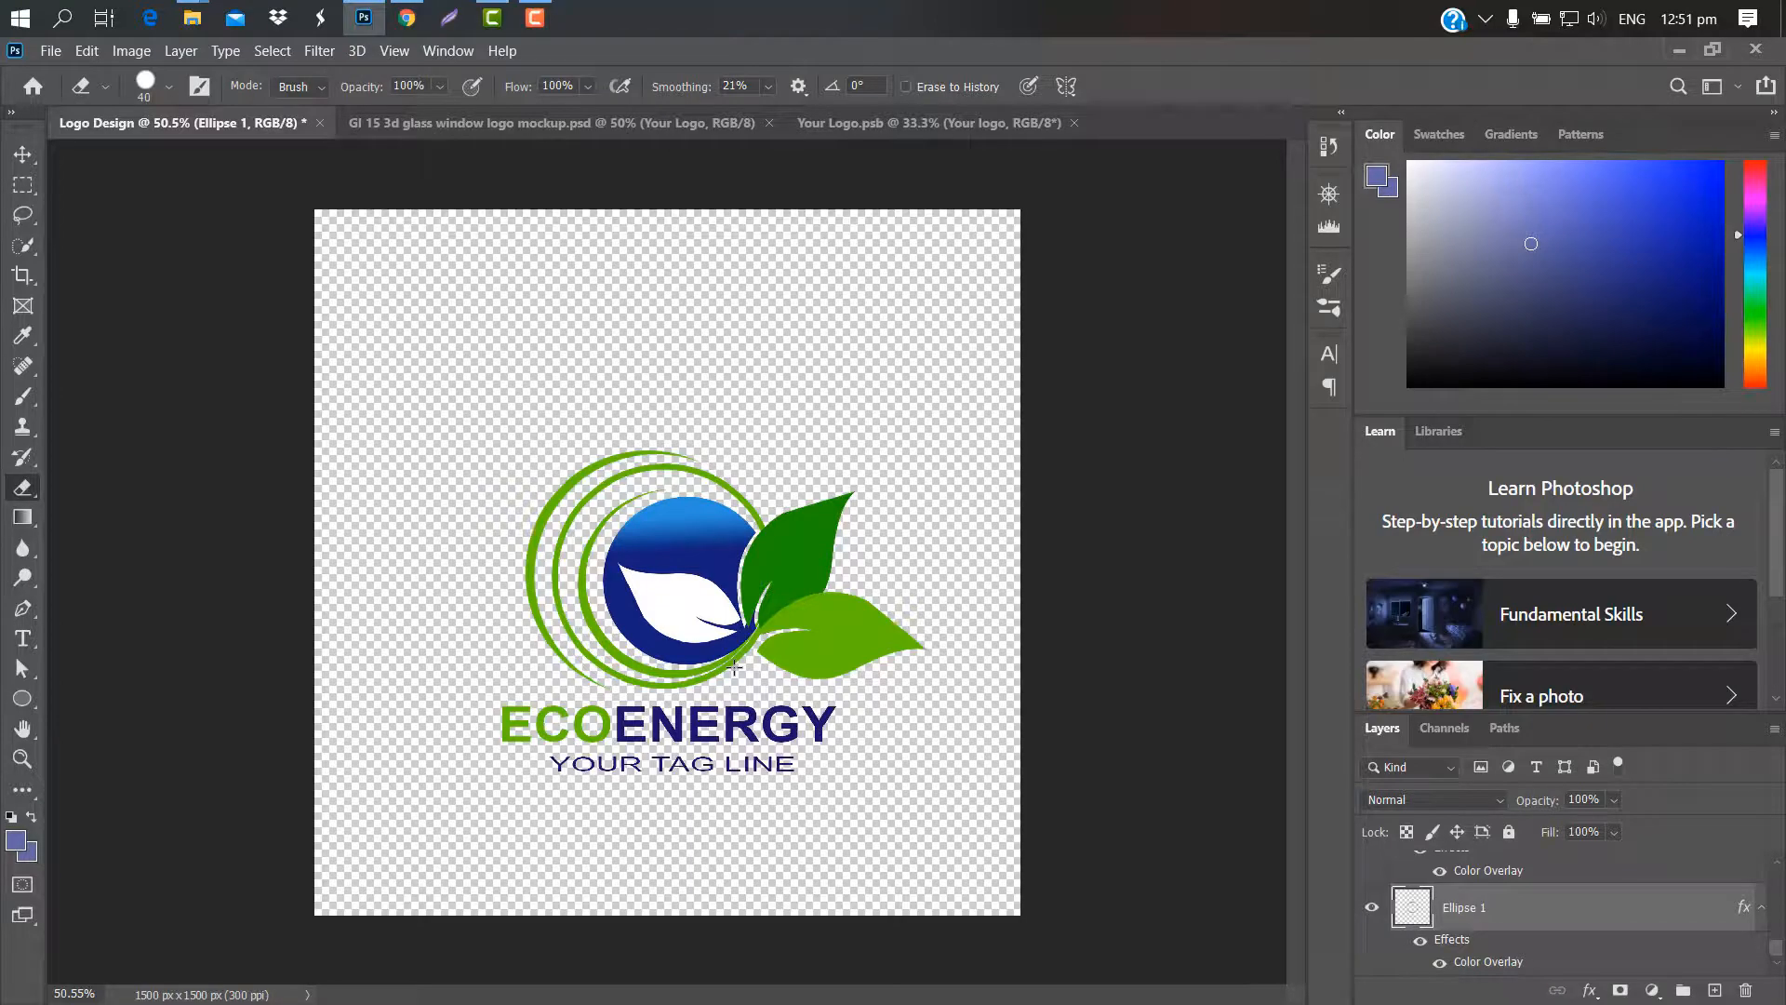
Stamp all visible logo layers into one merged layer and copy it into Your Logo.psb, accepting the color profile conversion
{"action": "key", "text": "ctrl+alt+shift+e"}
{"action": "key", "text": "v"}
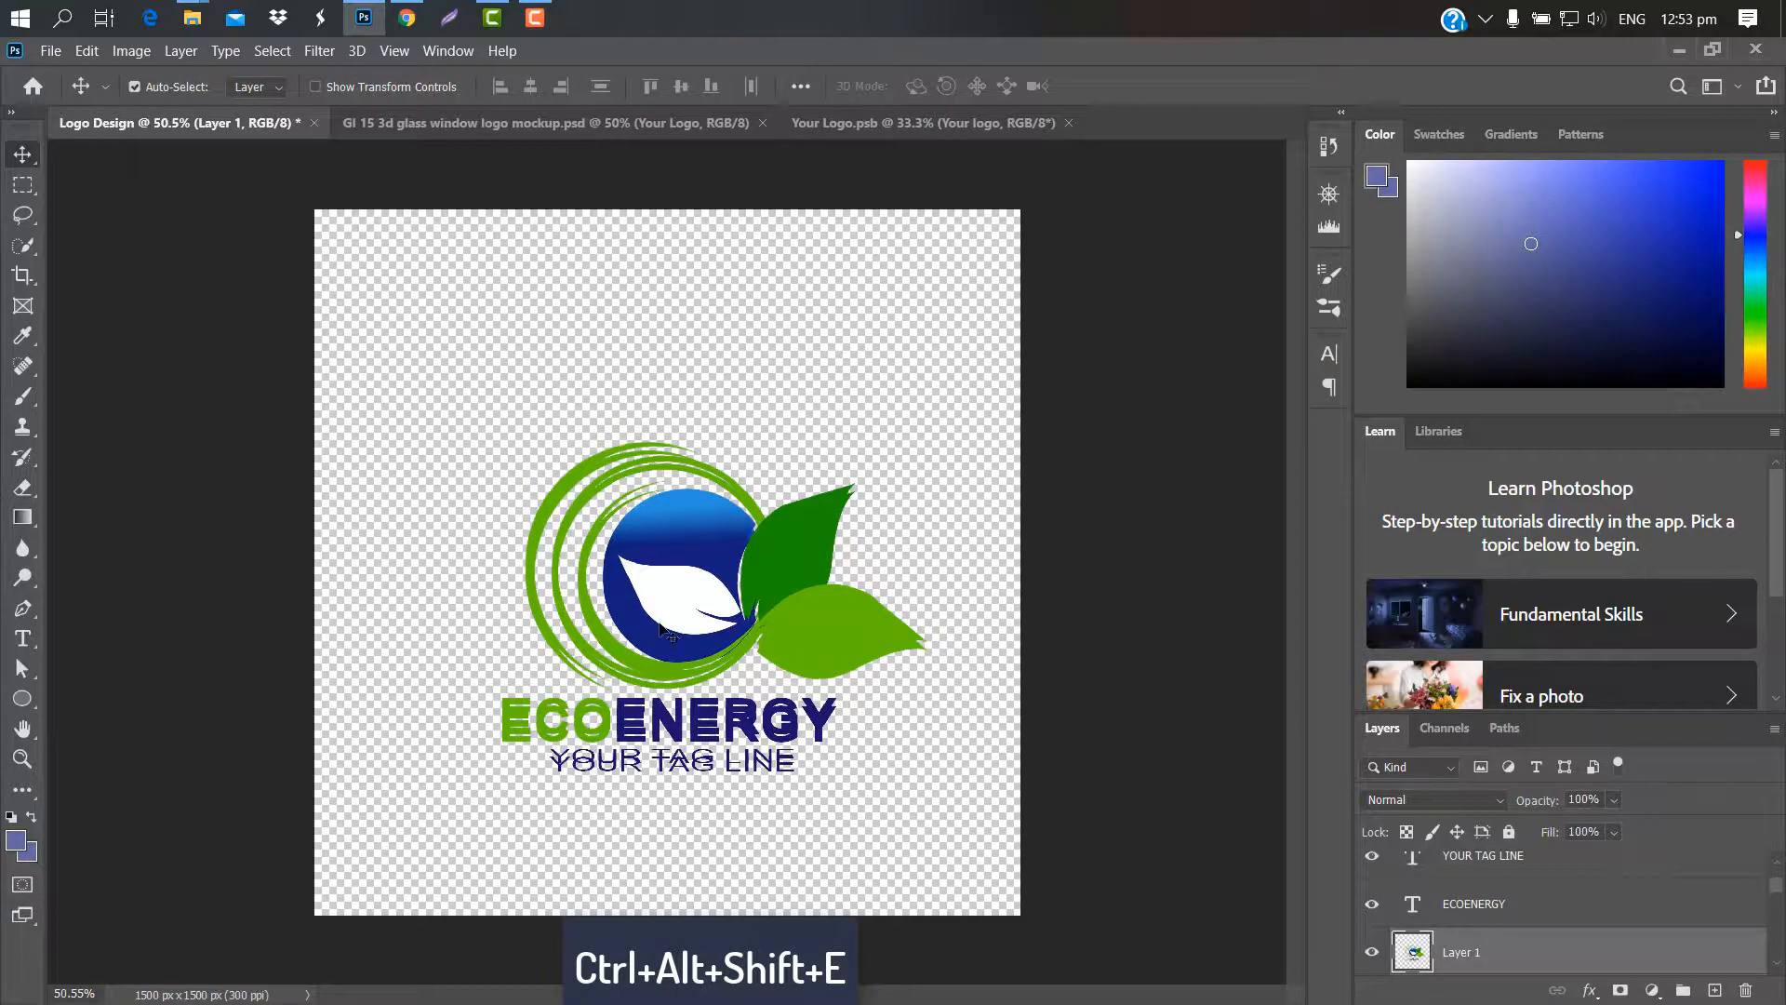
{"action": "left_click_drag", "start_coordinate": [669, 632], "coordinate": [630, 554]}
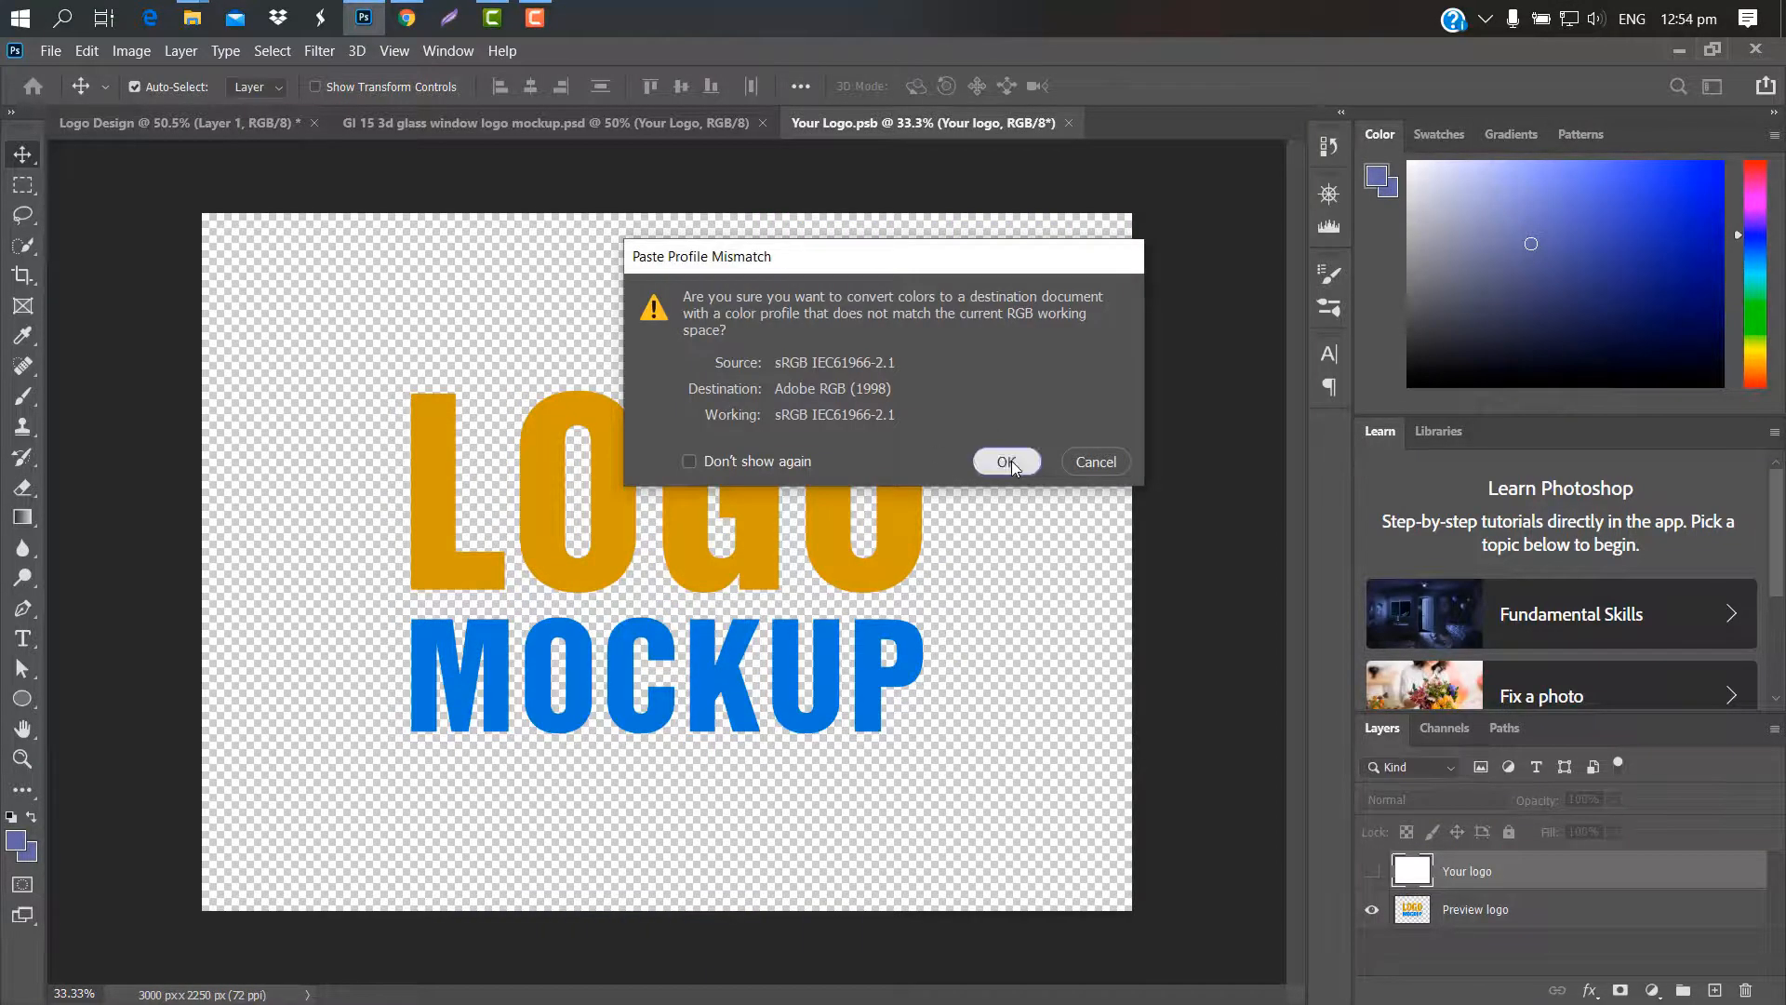
{"action": "left_click", "coordinate": [1007, 461]}
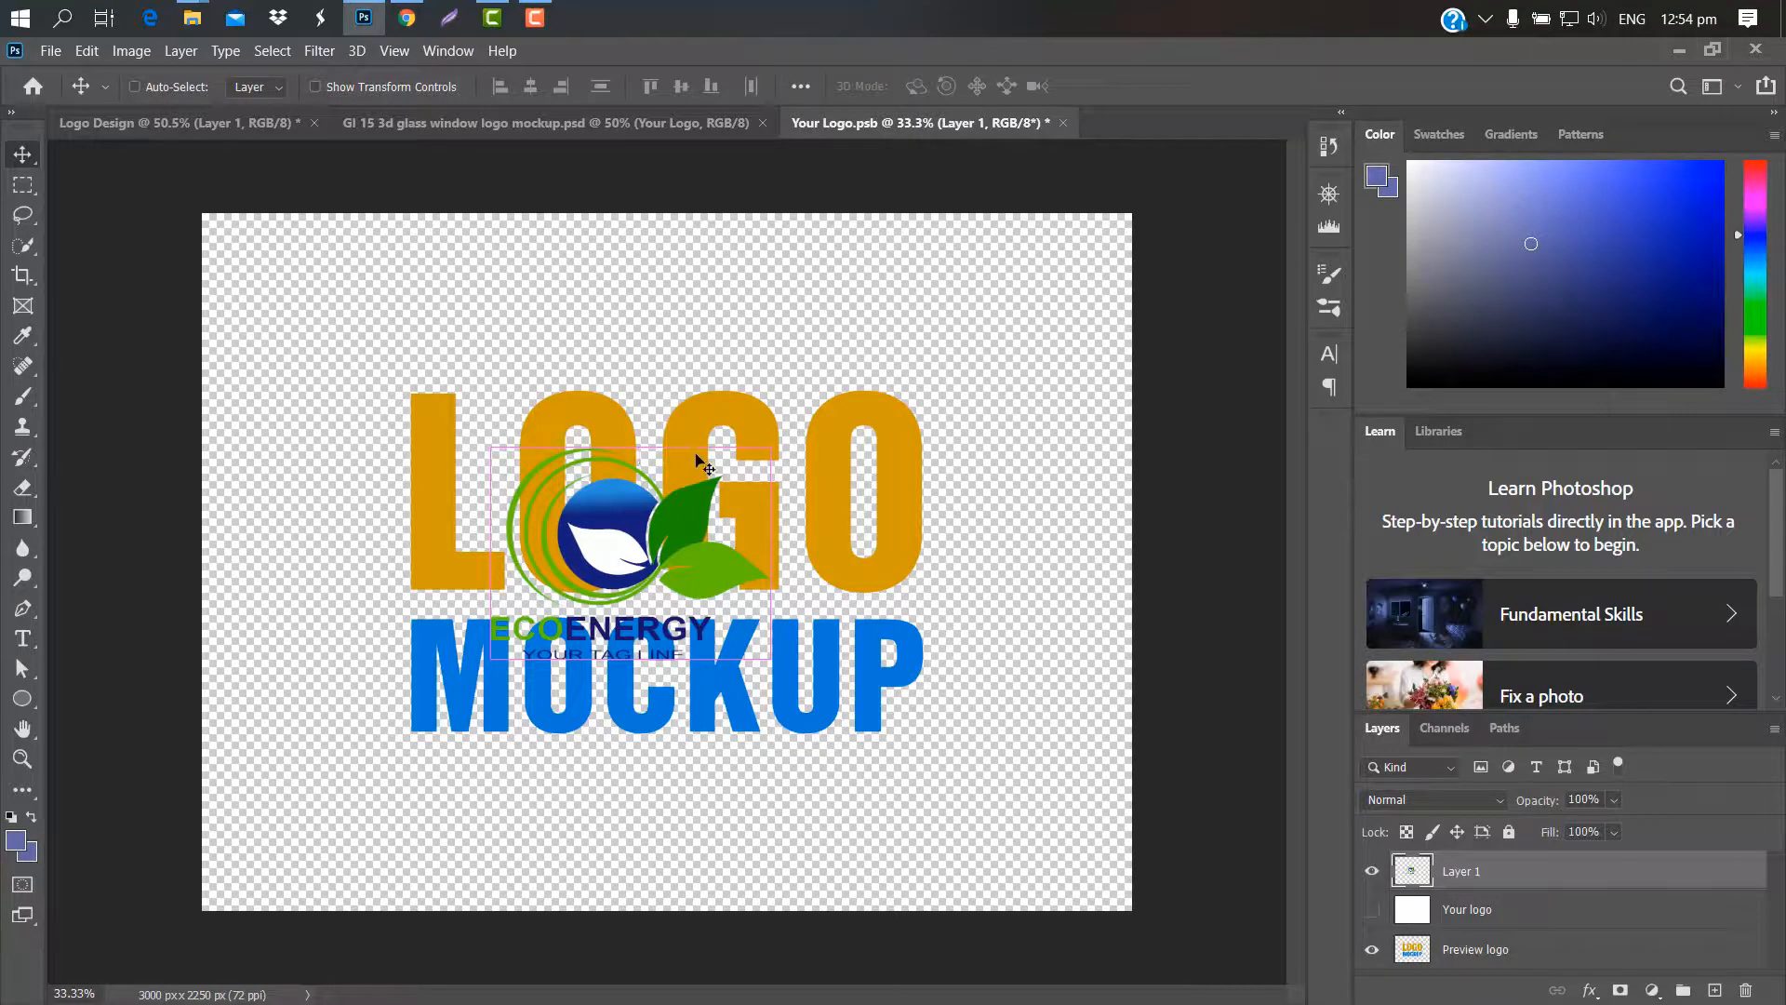
Scale the pasted logo to 160.77% and position it over the LOGO MOCKUP placeholder, at about X 1498, Y 1122 px
{"action": "key", "text": "ctrl+t"}
{"action": "left_click_drag", "start_coordinate": [771, 448], "coordinate": [862, 379]}
{"action": "left_click_drag", "start_coordinate": [712, 466], "coordinate": [701, 508]}
{"action": "left_click_drag", "start_coordinate": [480, 702], "coordinate": [443, 730]}
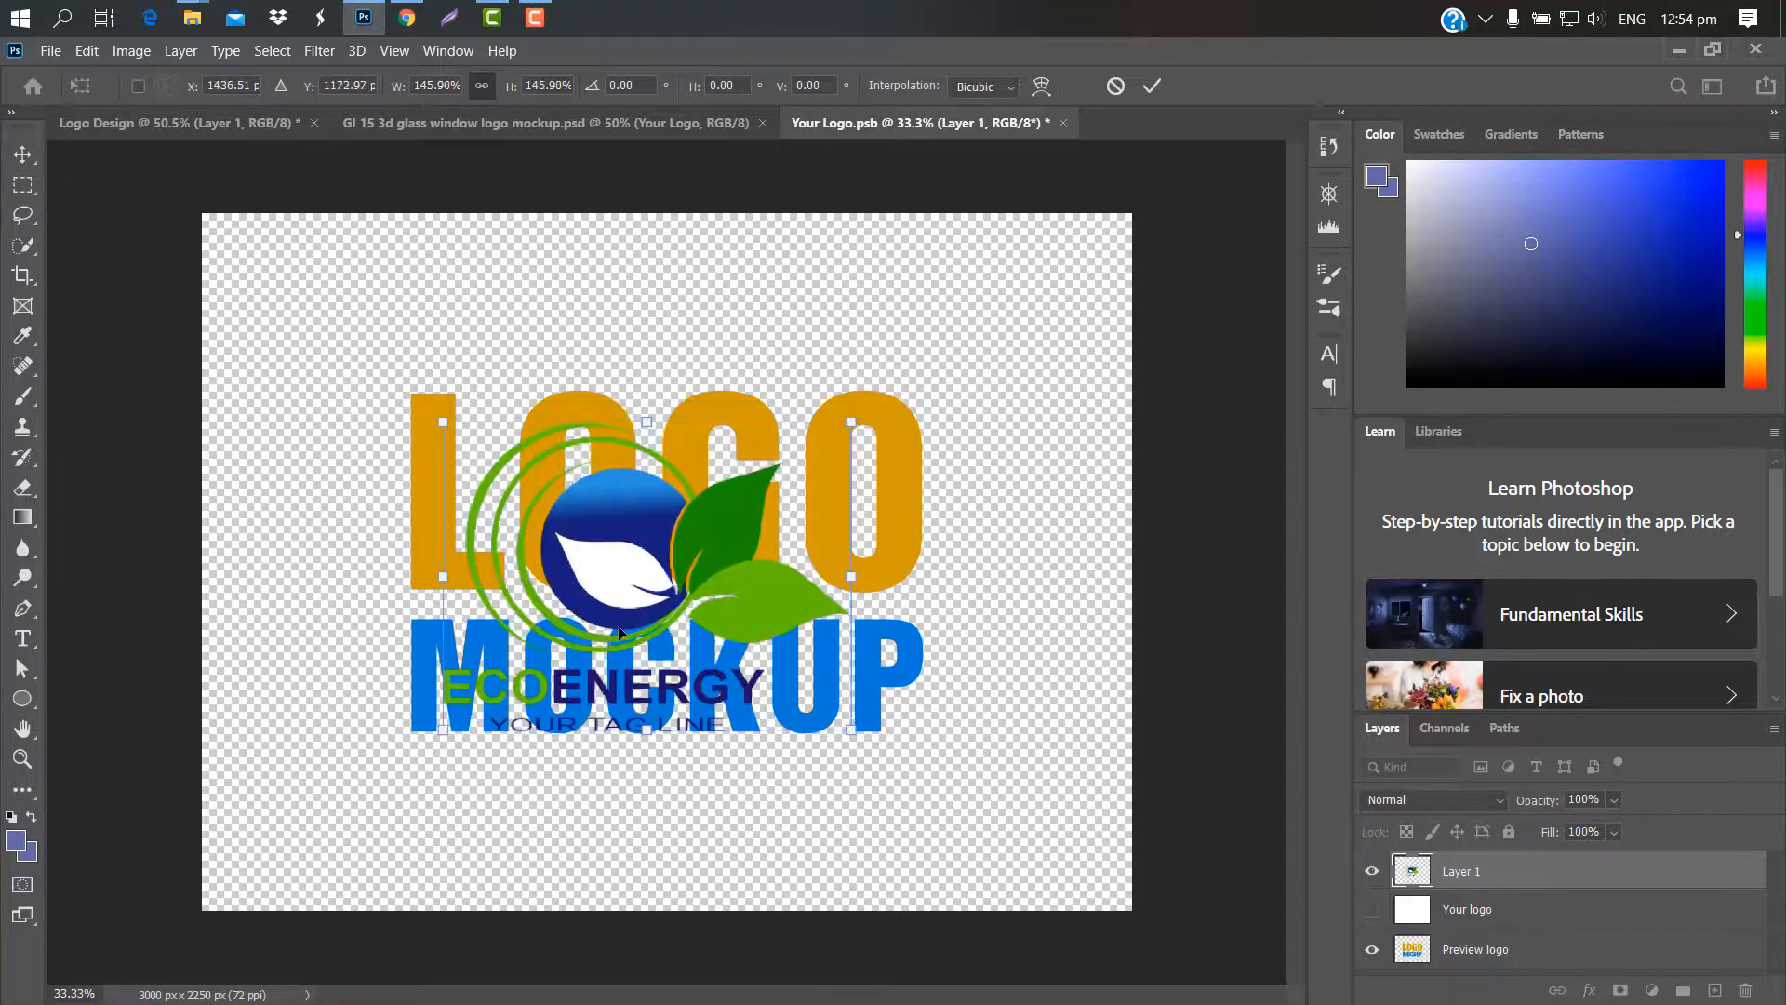
{"action": "left_click_drag", "start_coordinate": [842, 421], "coordinate": [893, 395]}
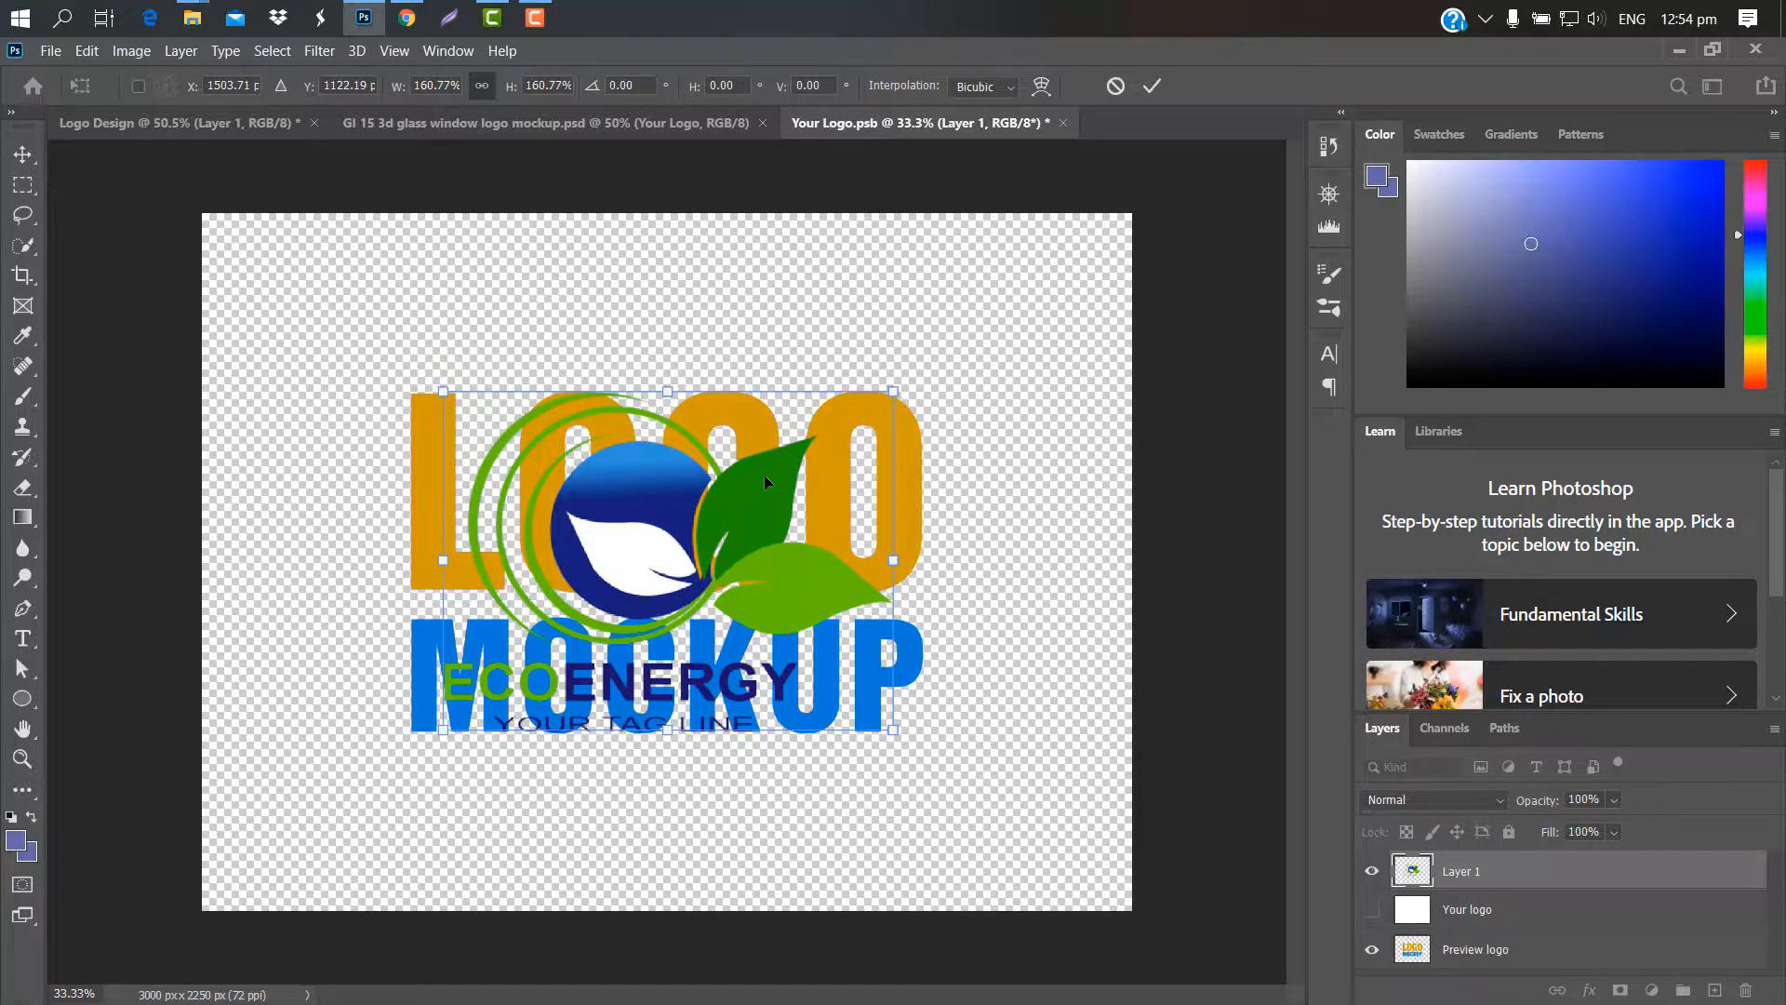
{"action": "left_click_drag", "start_coordinate": [763, 474], "coordinate": [761, 474]}
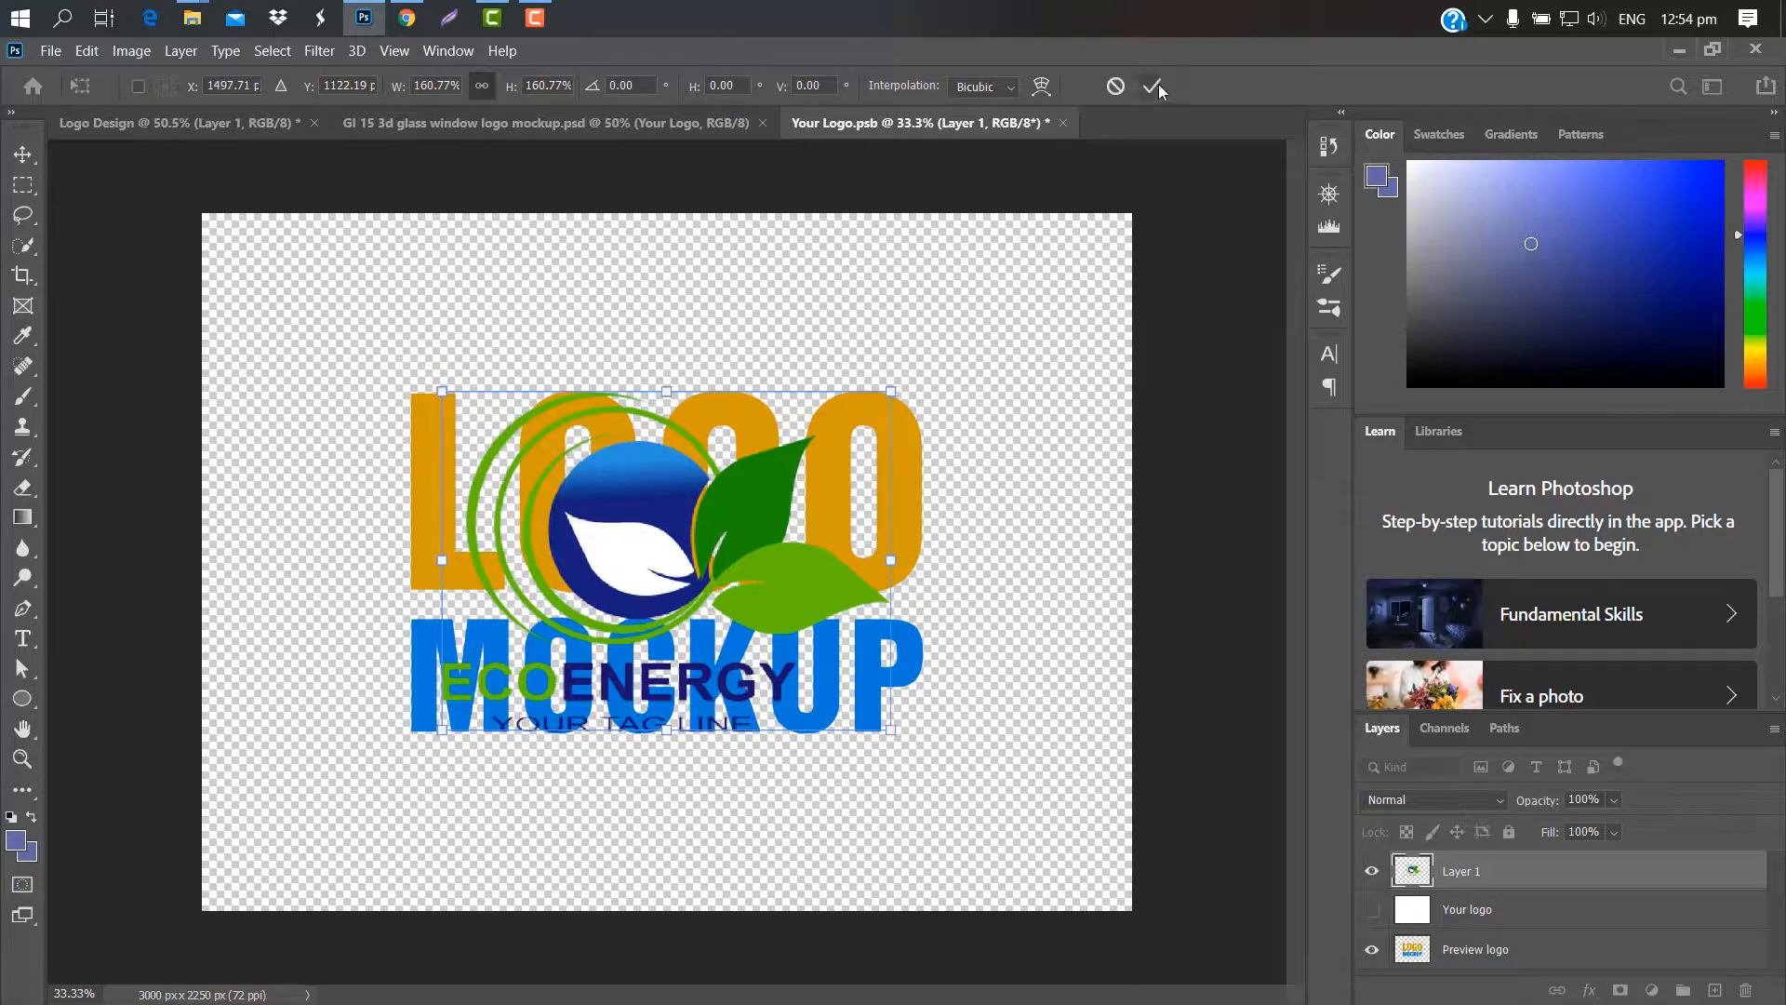
{"action": "key", "text": "Return"}
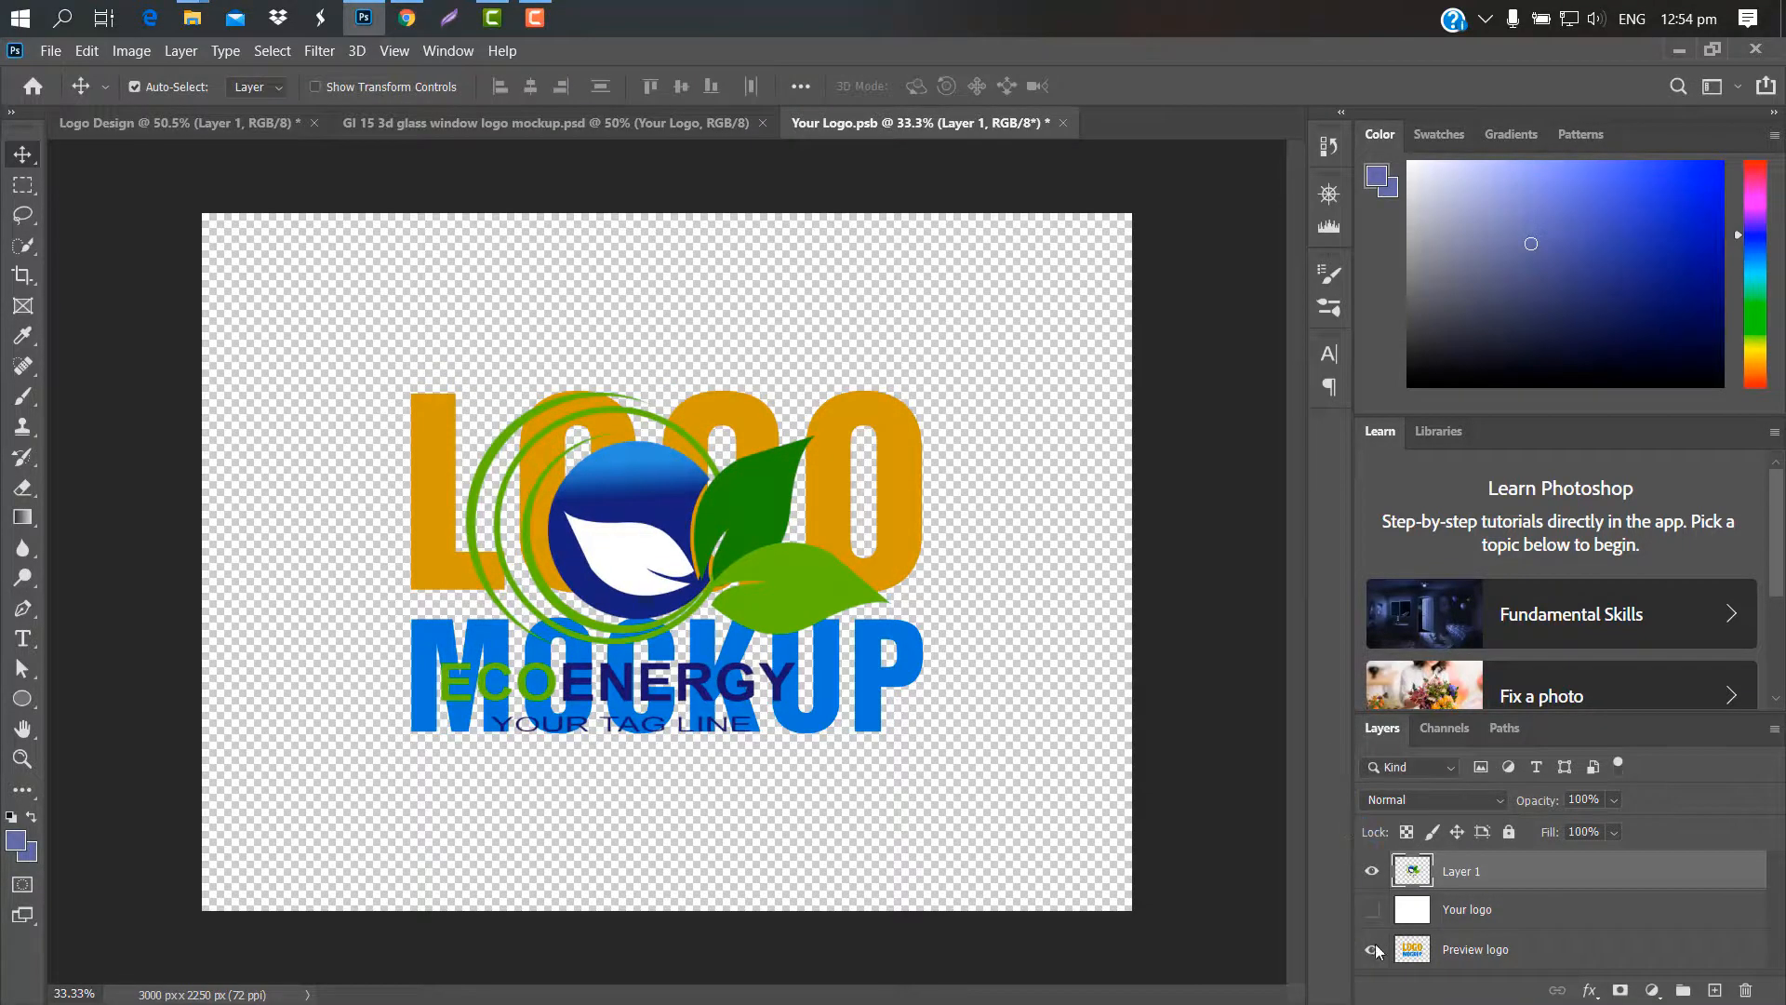
Hide the "Preview logo" layer, save and close Your Logo.psb, and display the glass window mockup
{"action": "left_click", "coordinate": [1373, 949]}
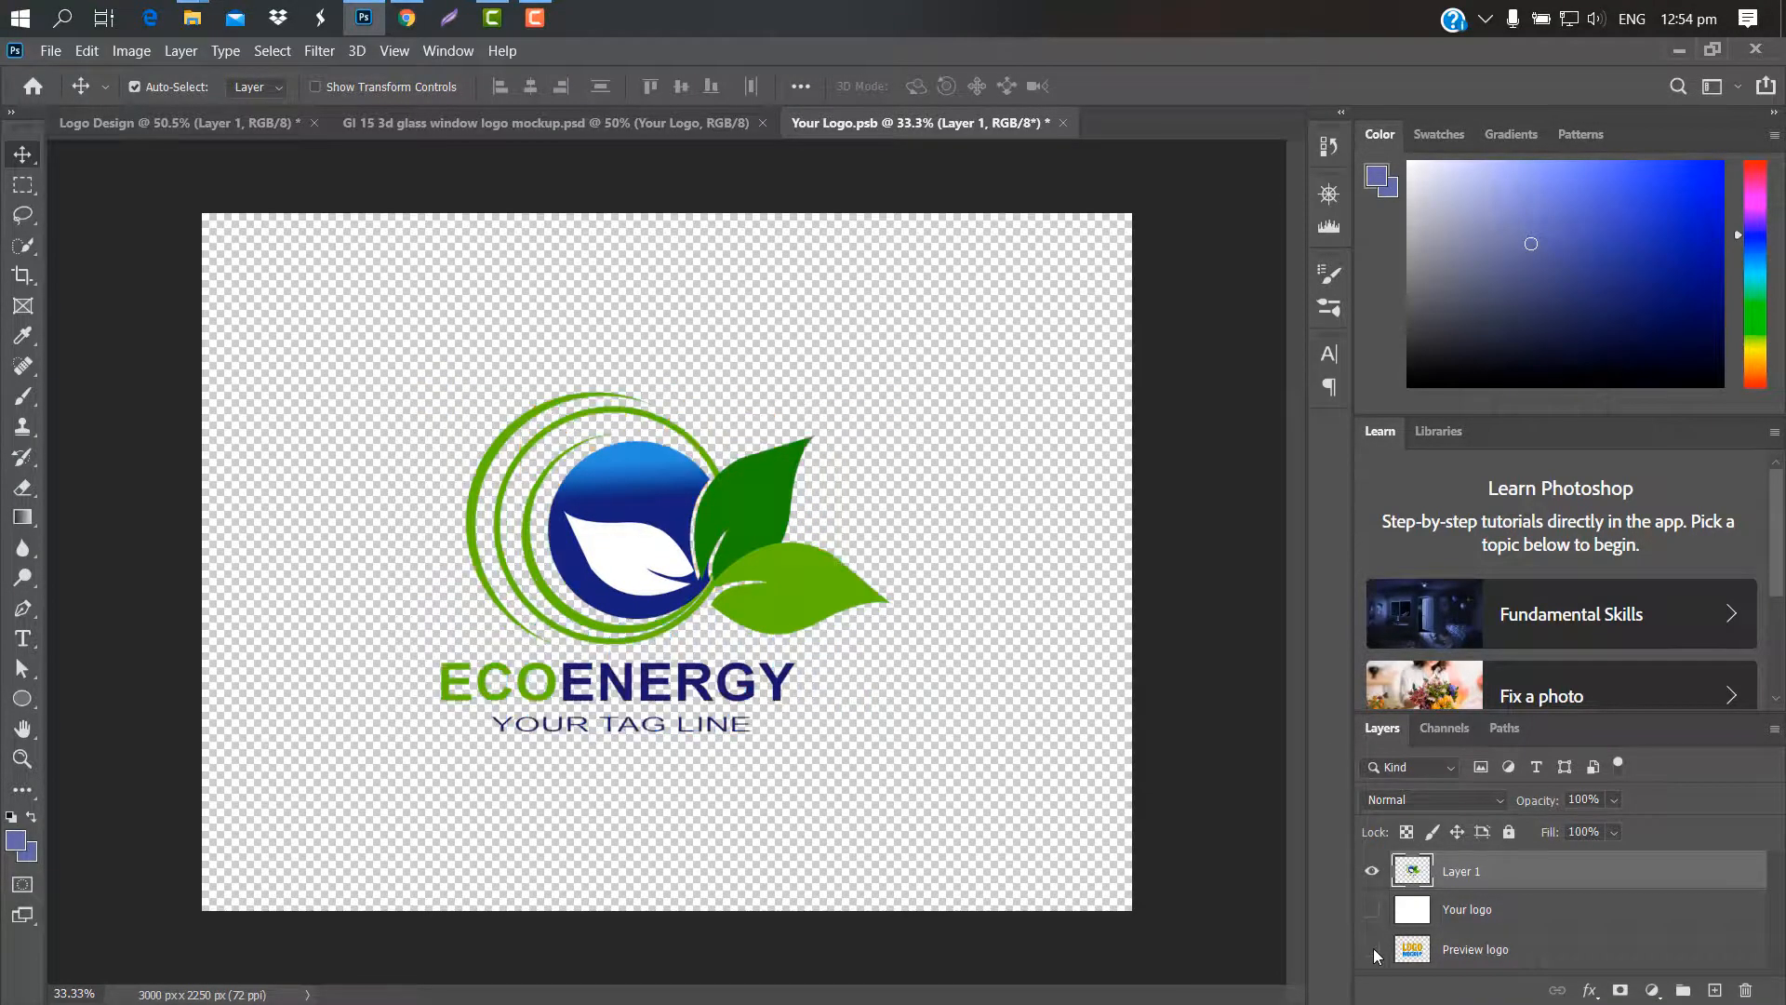
{"action": "left_click", "coordinate": [1063, 123]}
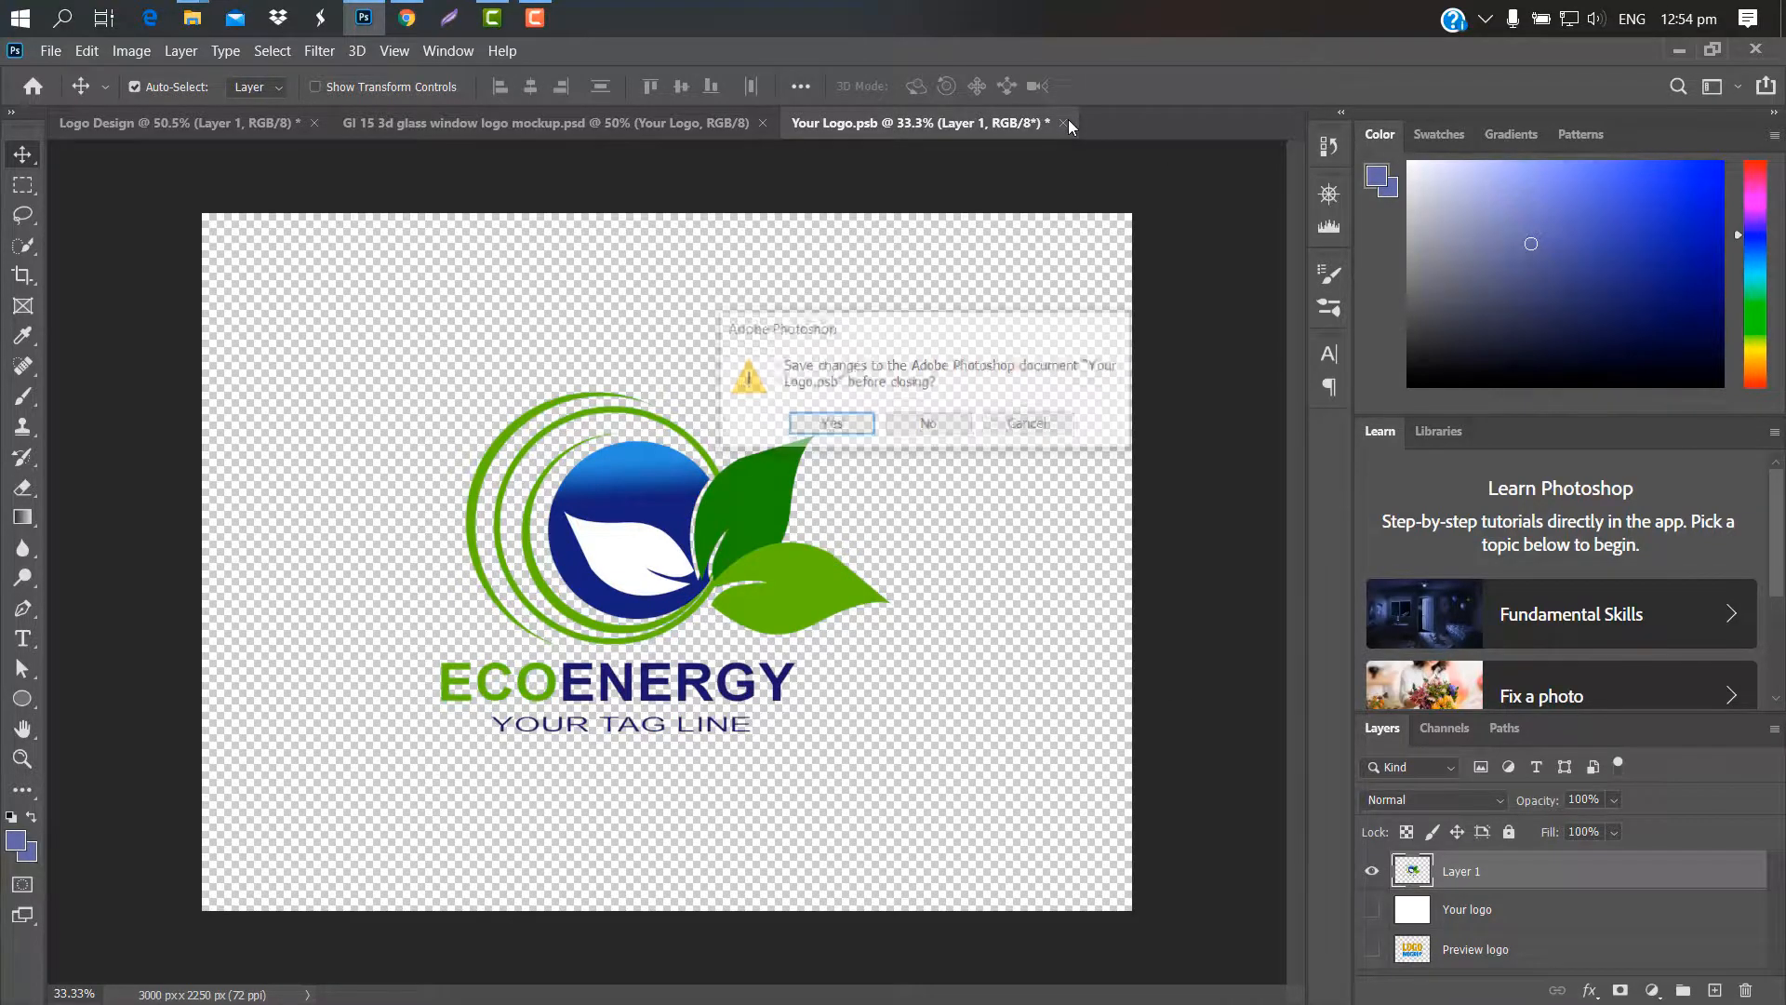
{"action": "left_click", "coordinate": [829, 424]}
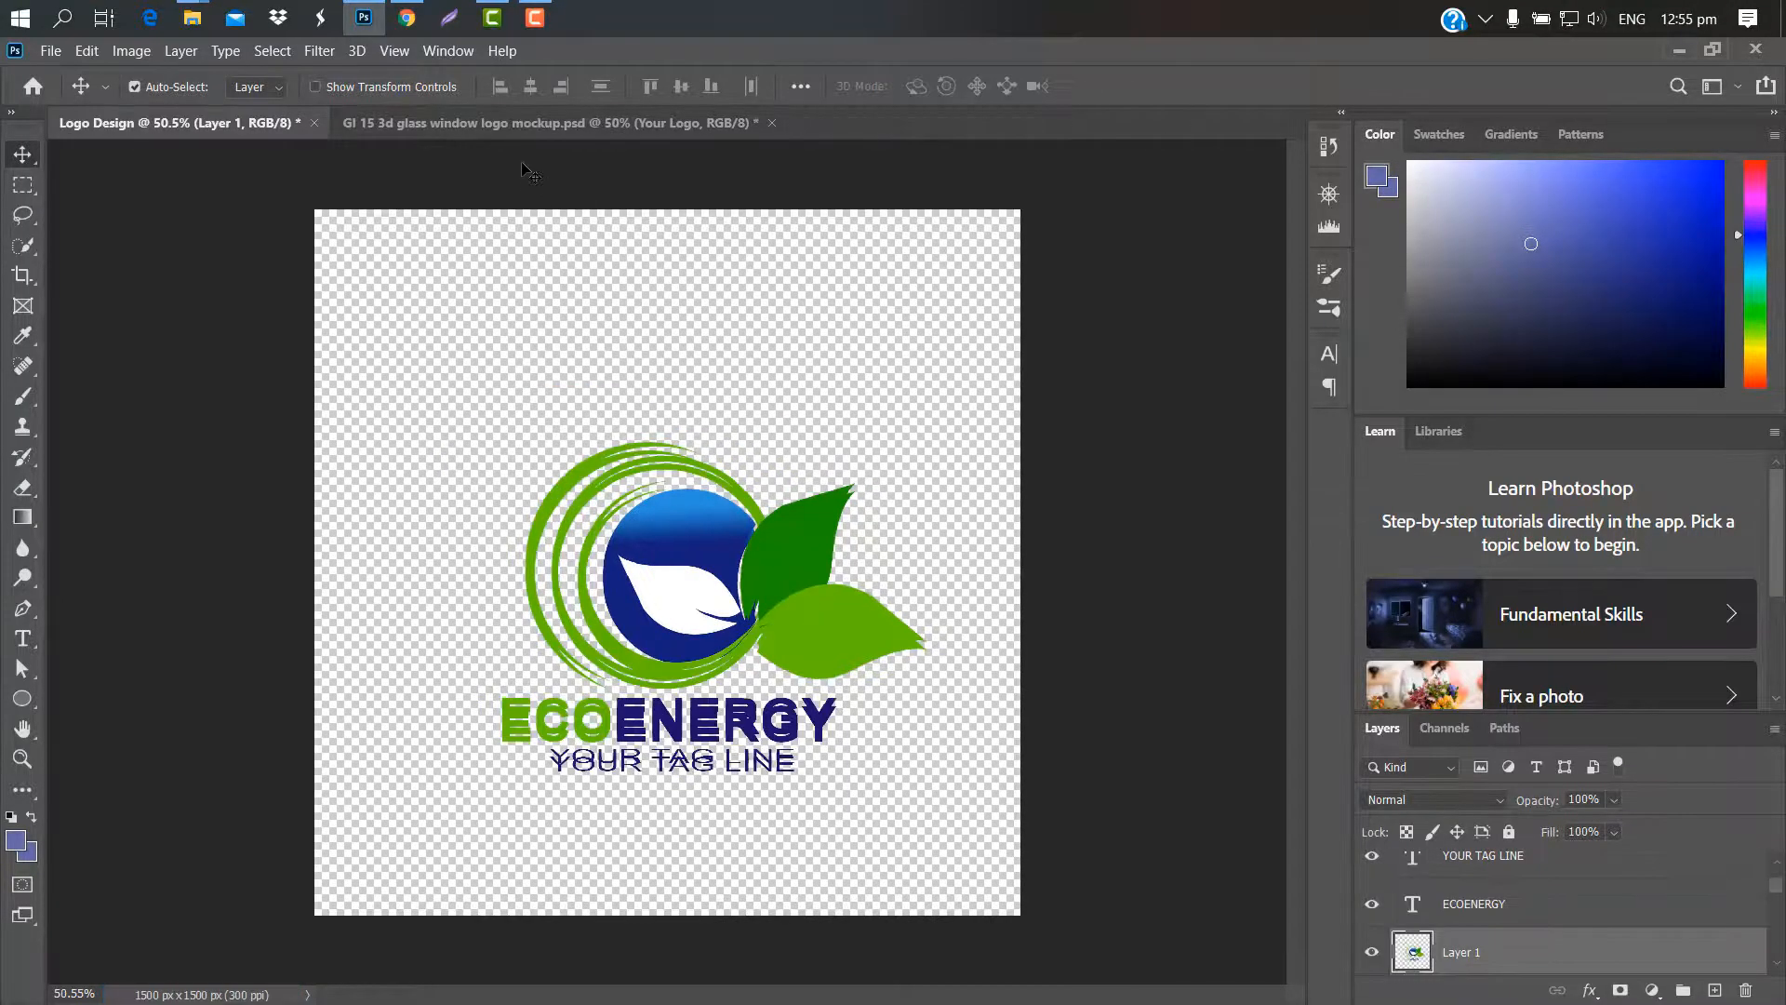
{"action": "left_click", "coordinate": [512, 125]}
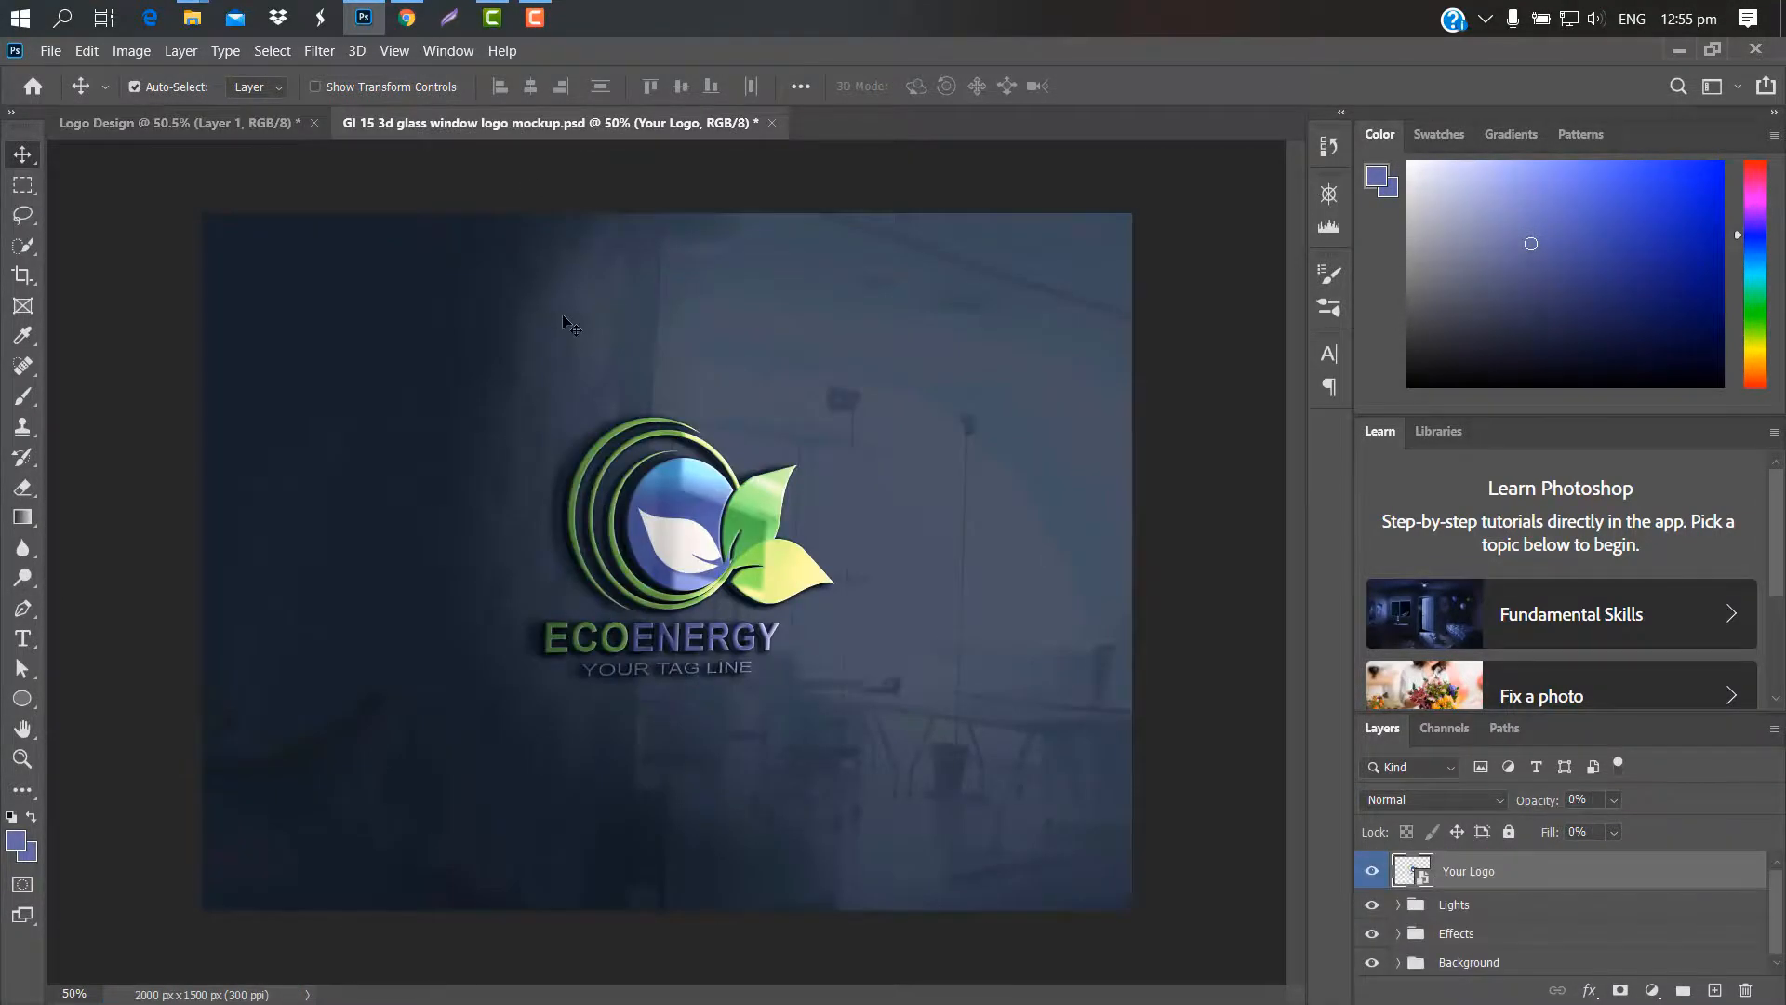